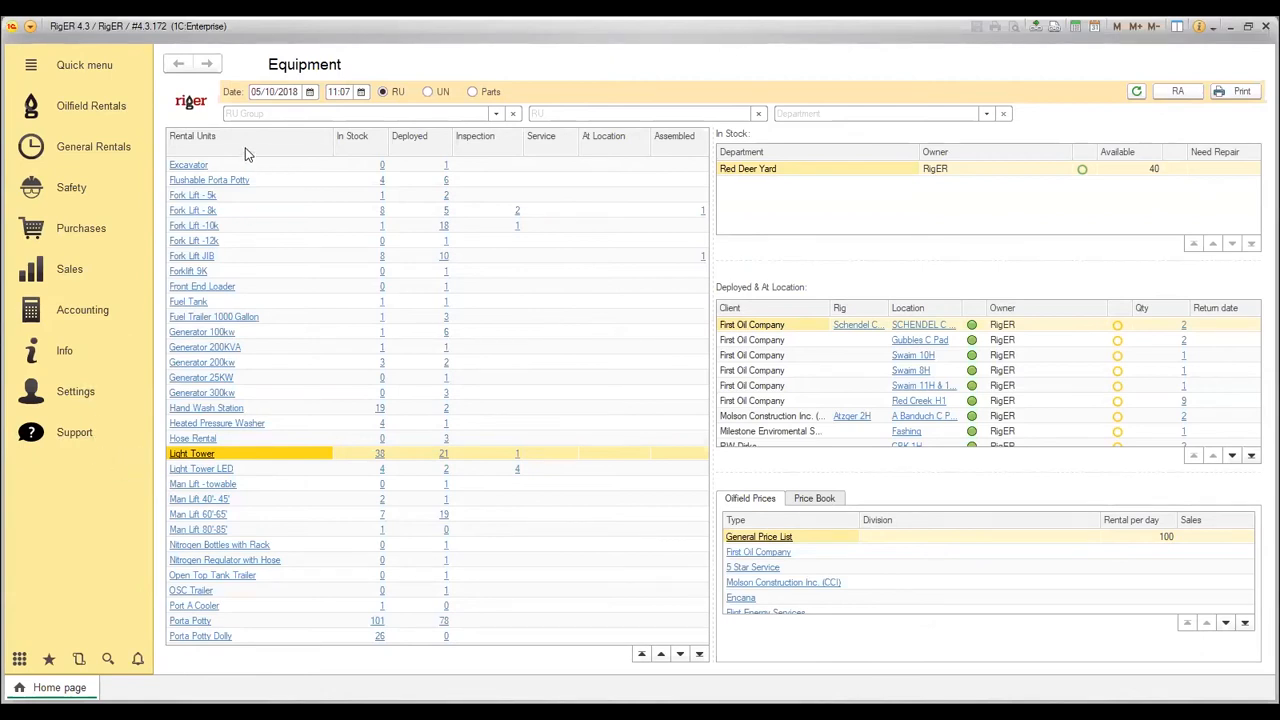
# Customize the panel layout so the Sections panel and Tools panel sit side by side across the top, and save it
pyautogui.click(31, 28)
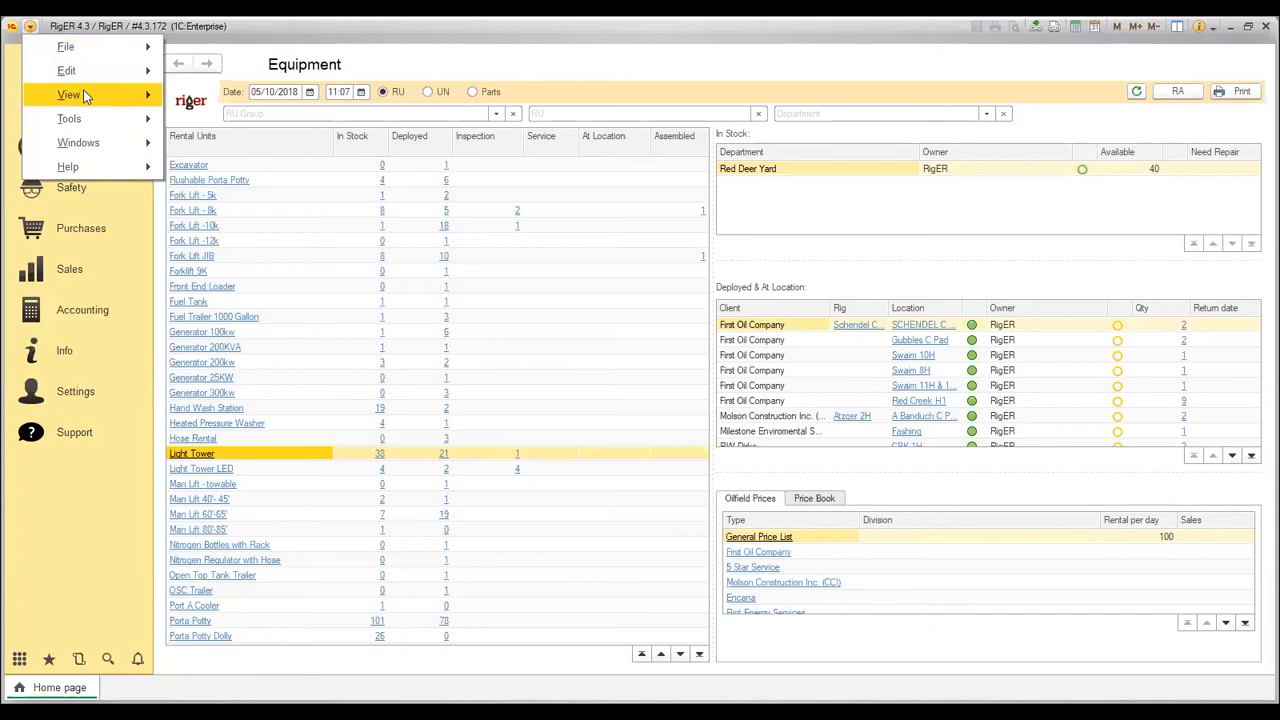
pyautogui.moveTo(86, 95)
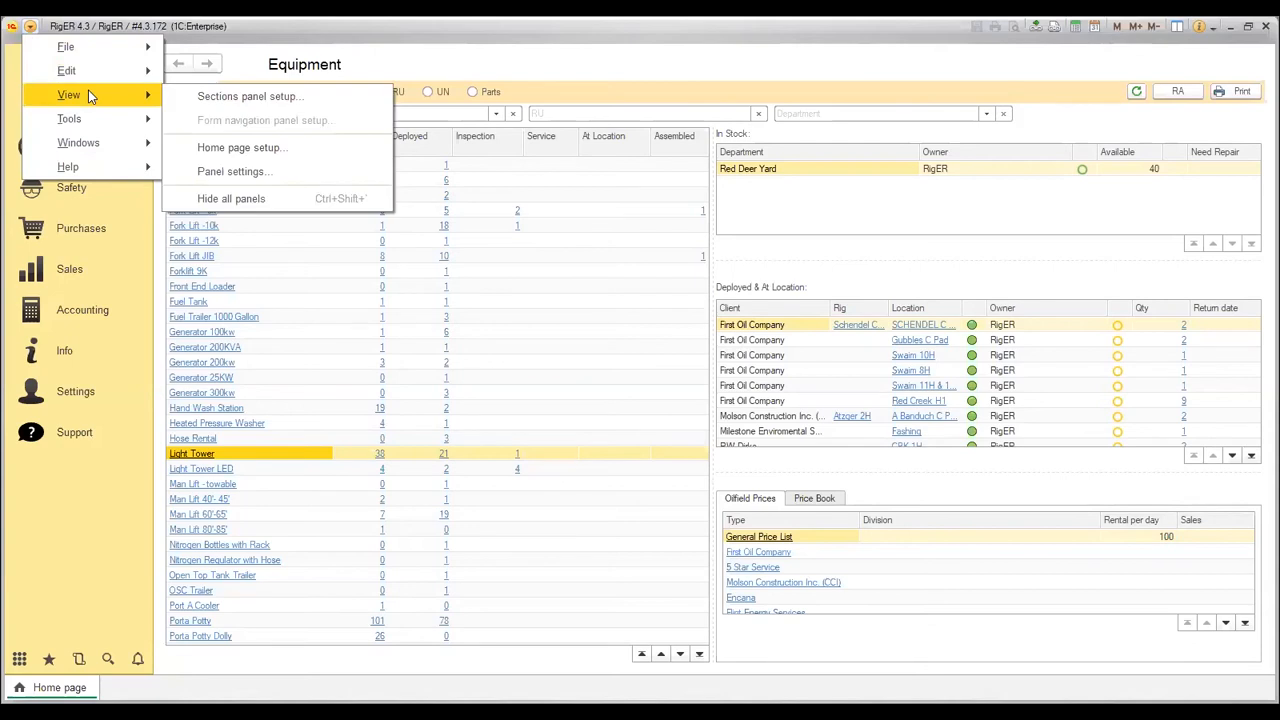
pyautogui.click(251, 174)
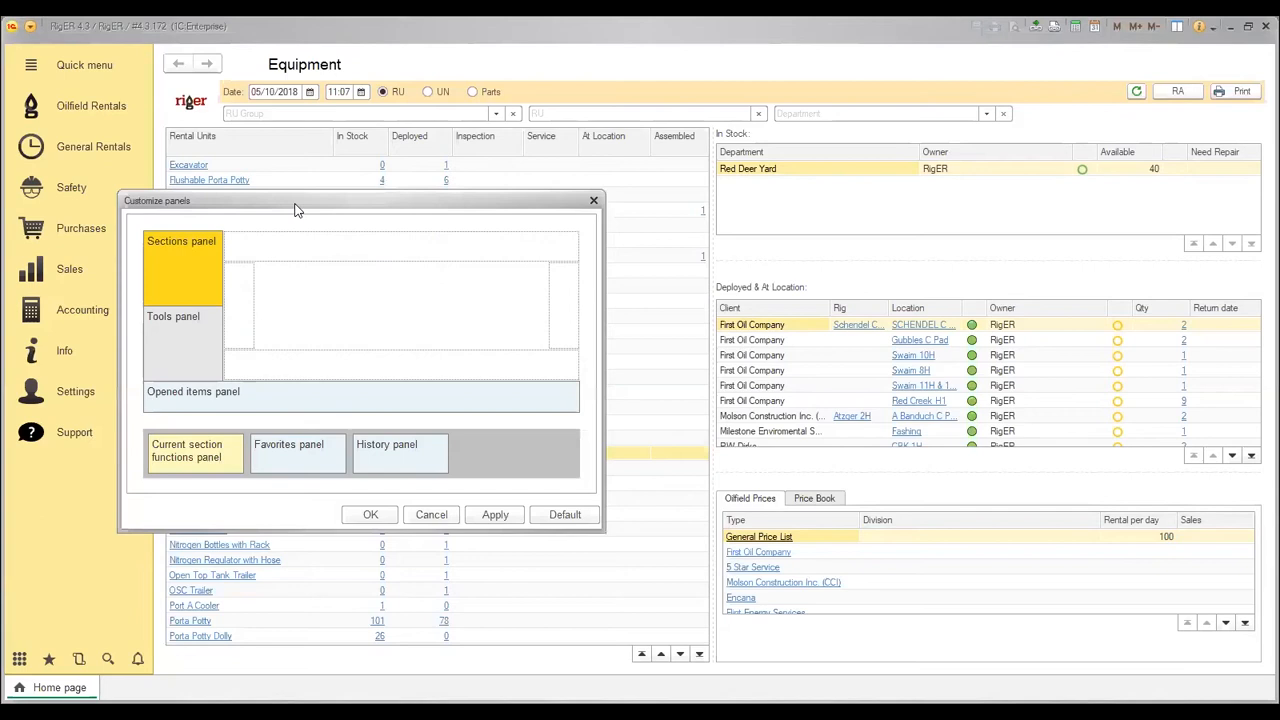
pyautogui.moveTo(295, 210); pyautogui.dragTo(353, 234)
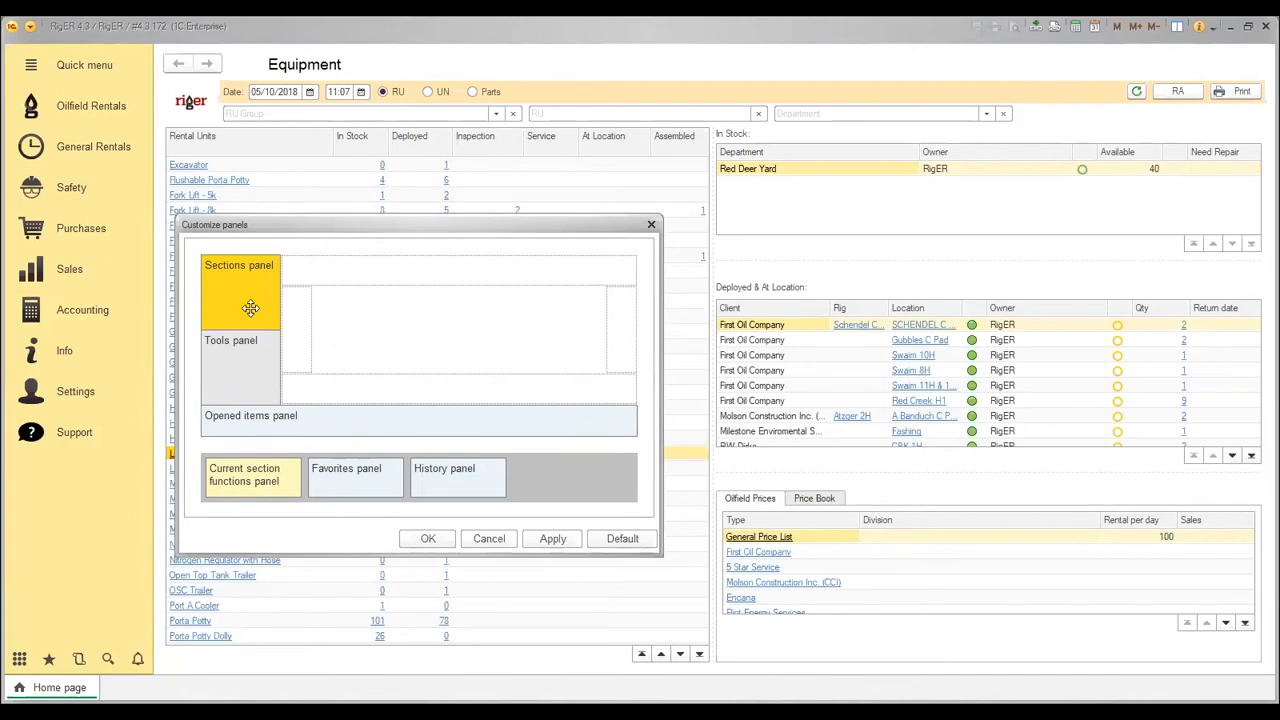
pyautogui.moveTo(247, 306); pyautogui.dragTo(314, 269)
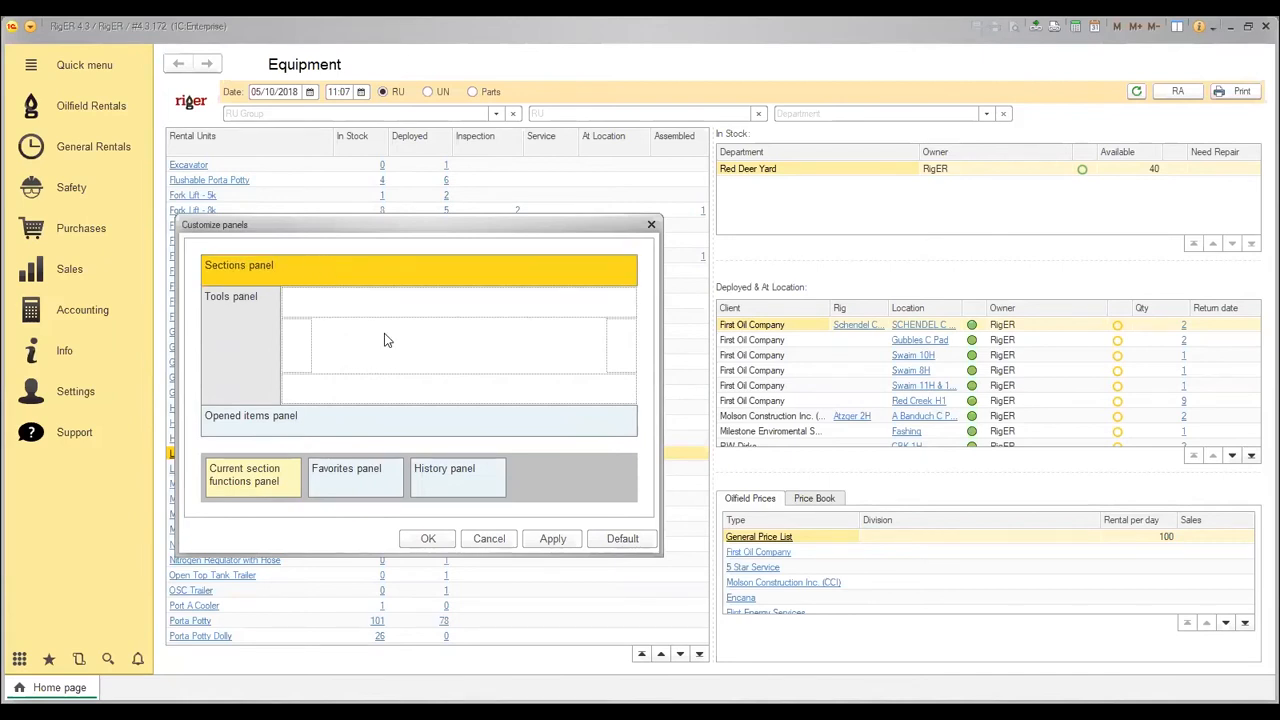
pyautogui.moveTo(257, 337); pyautogui.dragTo(505, 263)
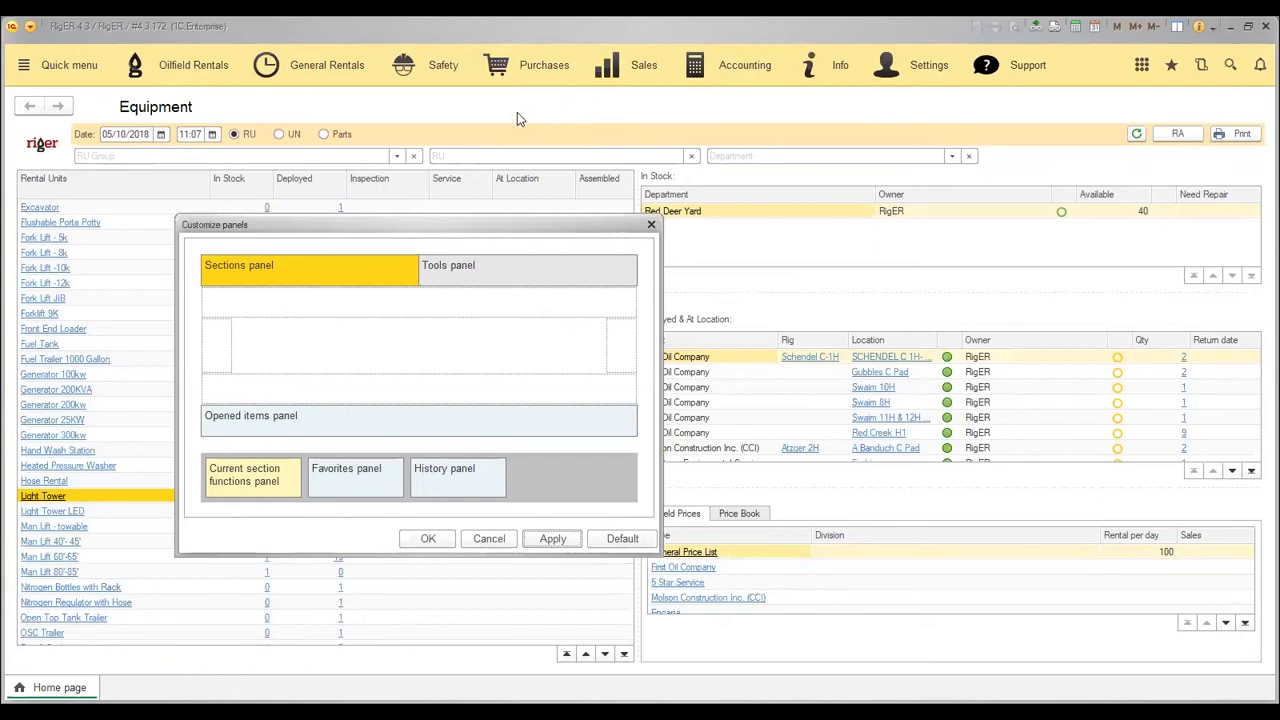
pyautogui.click(440, 545)
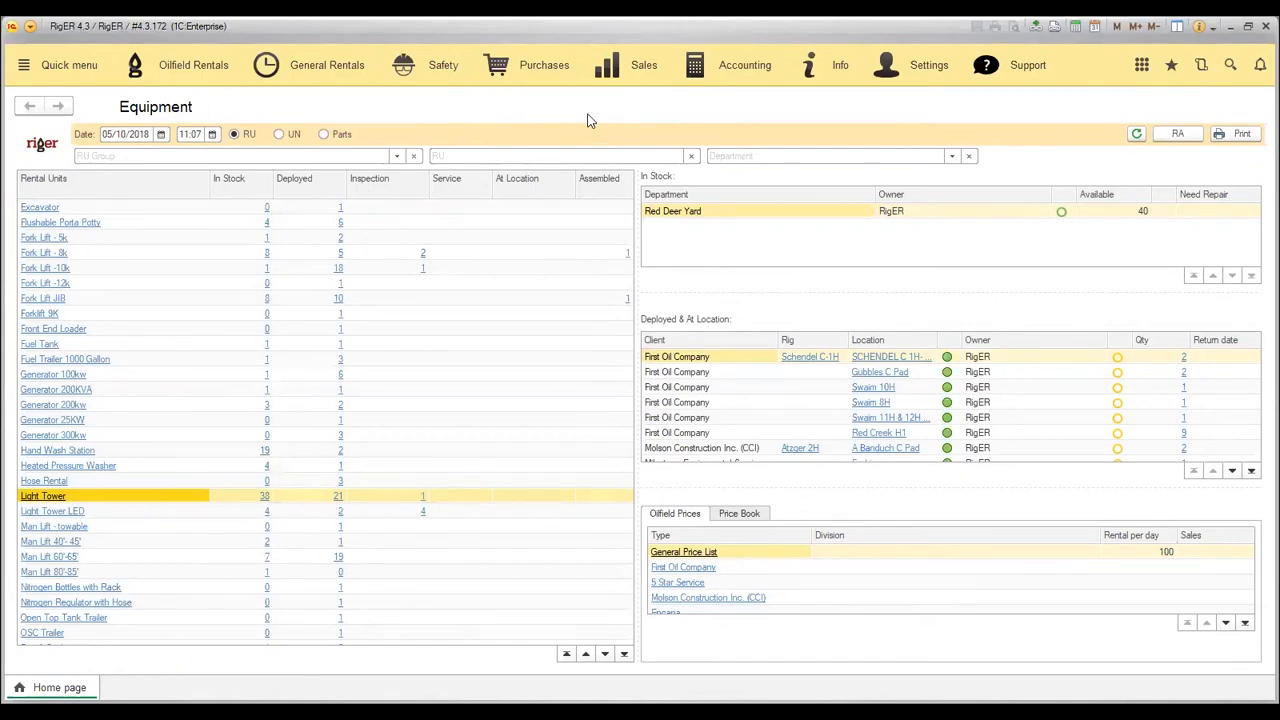
# Check the favorites list, and mark Rental Service Agreements and Delivery Tickets in Oilfield Rentals as favorites
pyautogui.click(1171, 67)
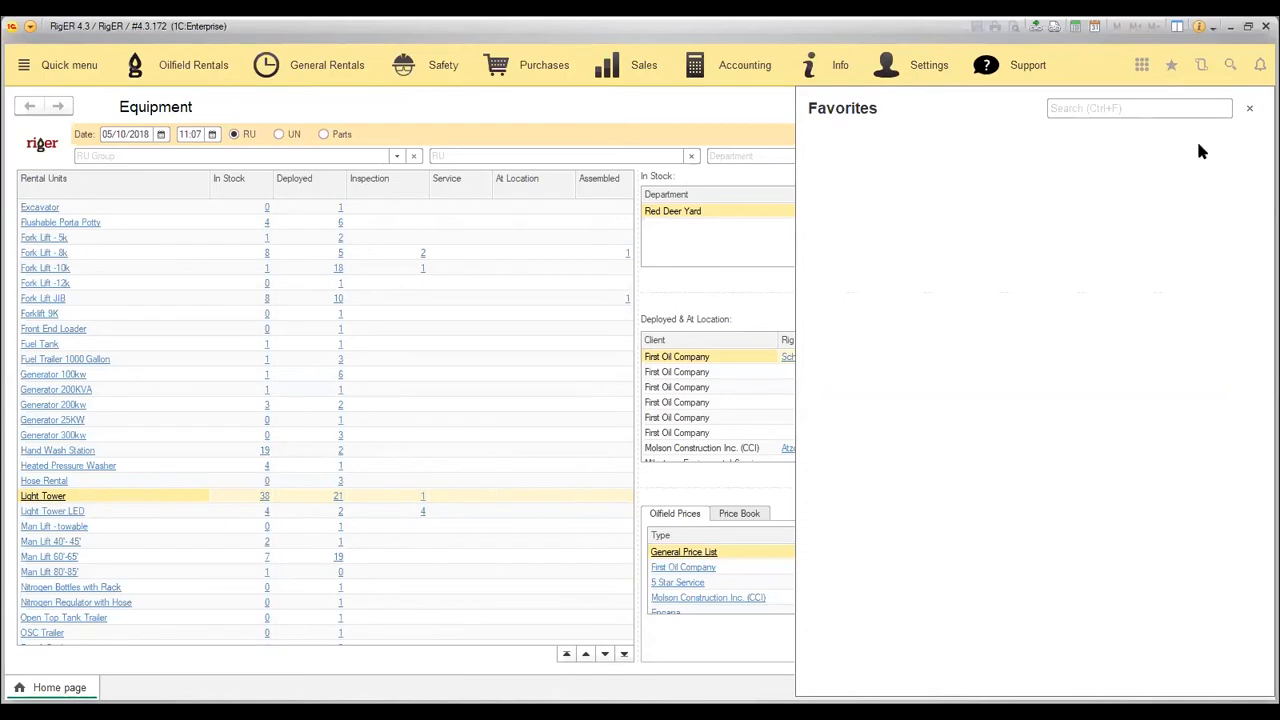
pyautogui.click(1249, 110)
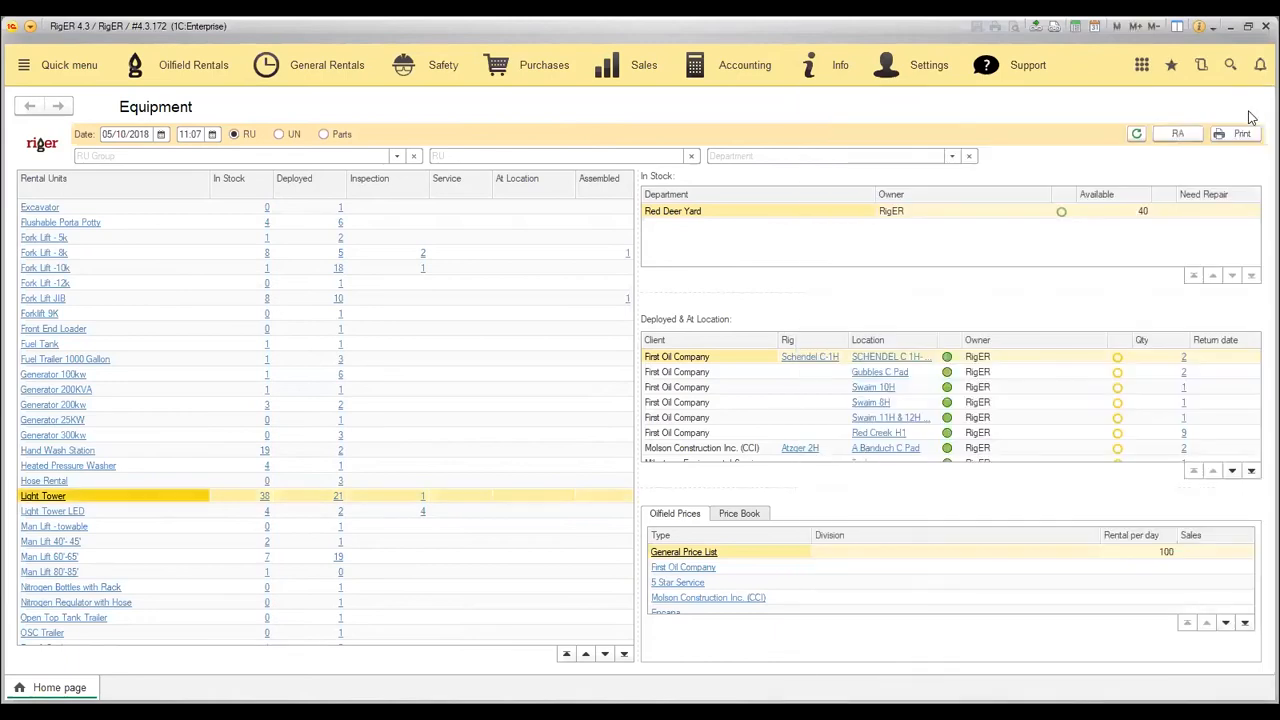
pyautogui.click(192, 75)
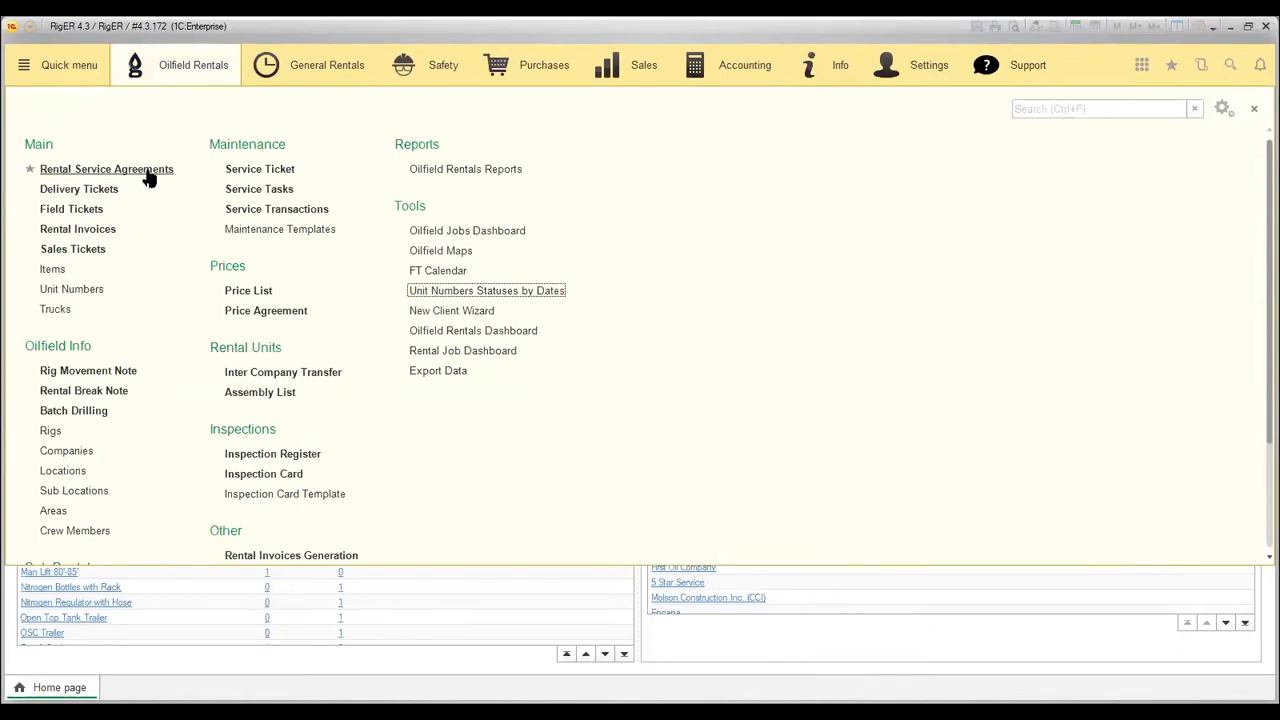
pyautogui.click(30, 170)
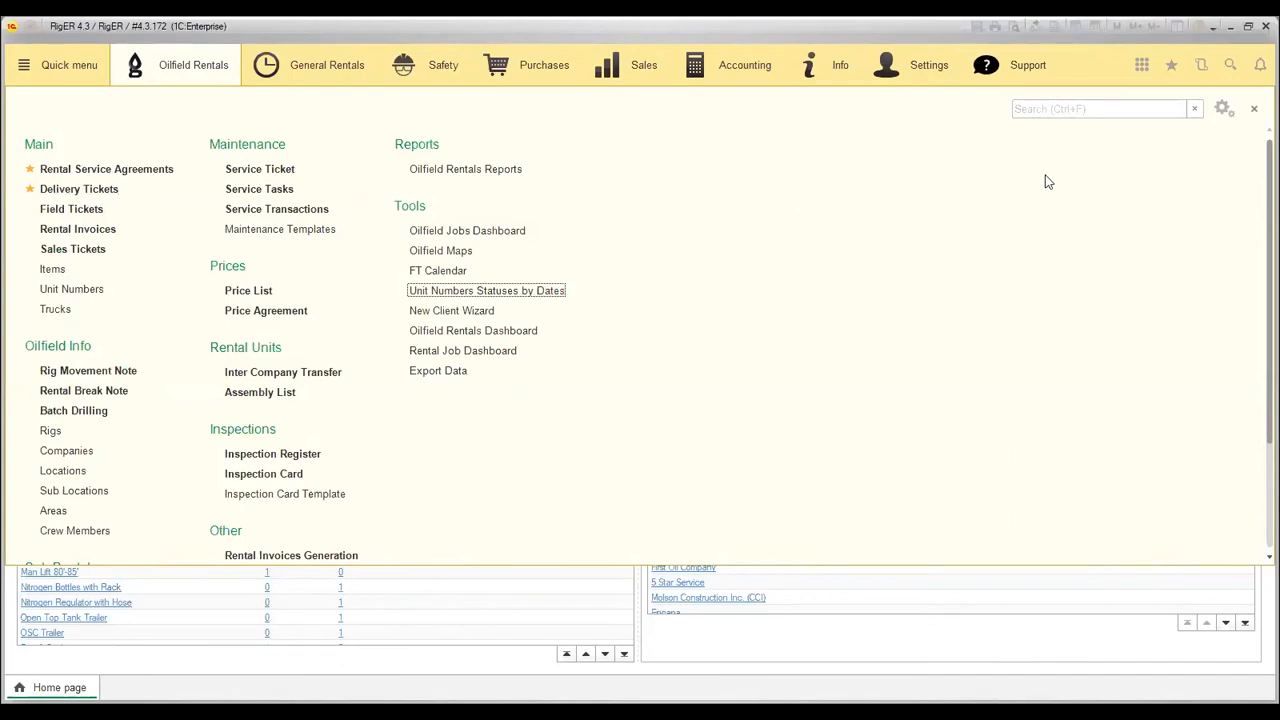
pyautogui.click(1249, 112)
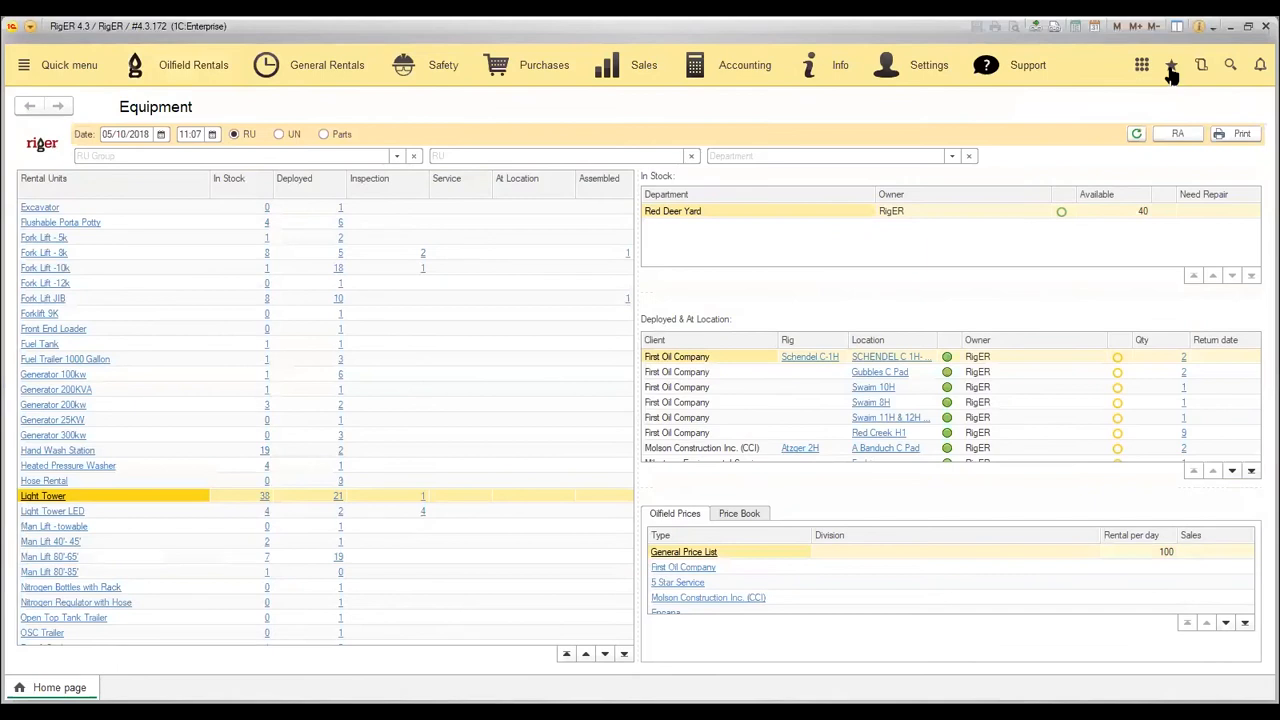
# Pin the Delivery Tickets and Rental Service Agreements entries in the favorites list
pyautogui.click(1171, 66)
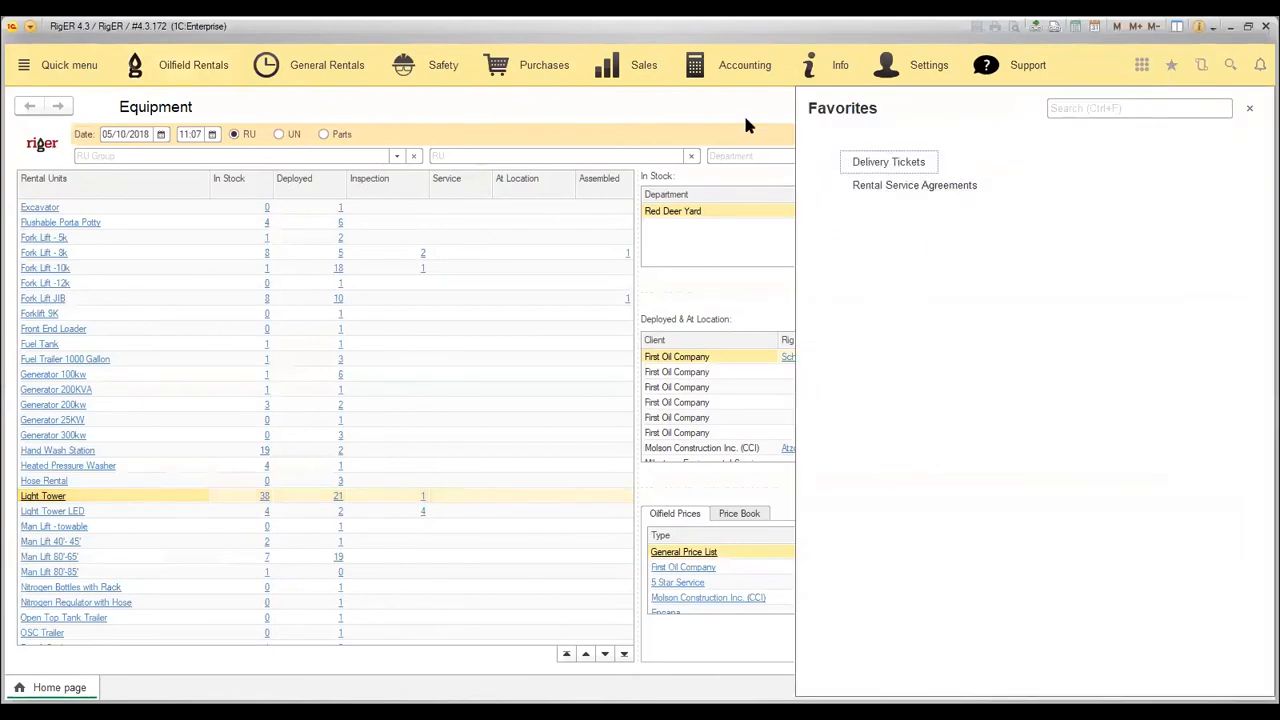
pyautogui.click(827, 165)
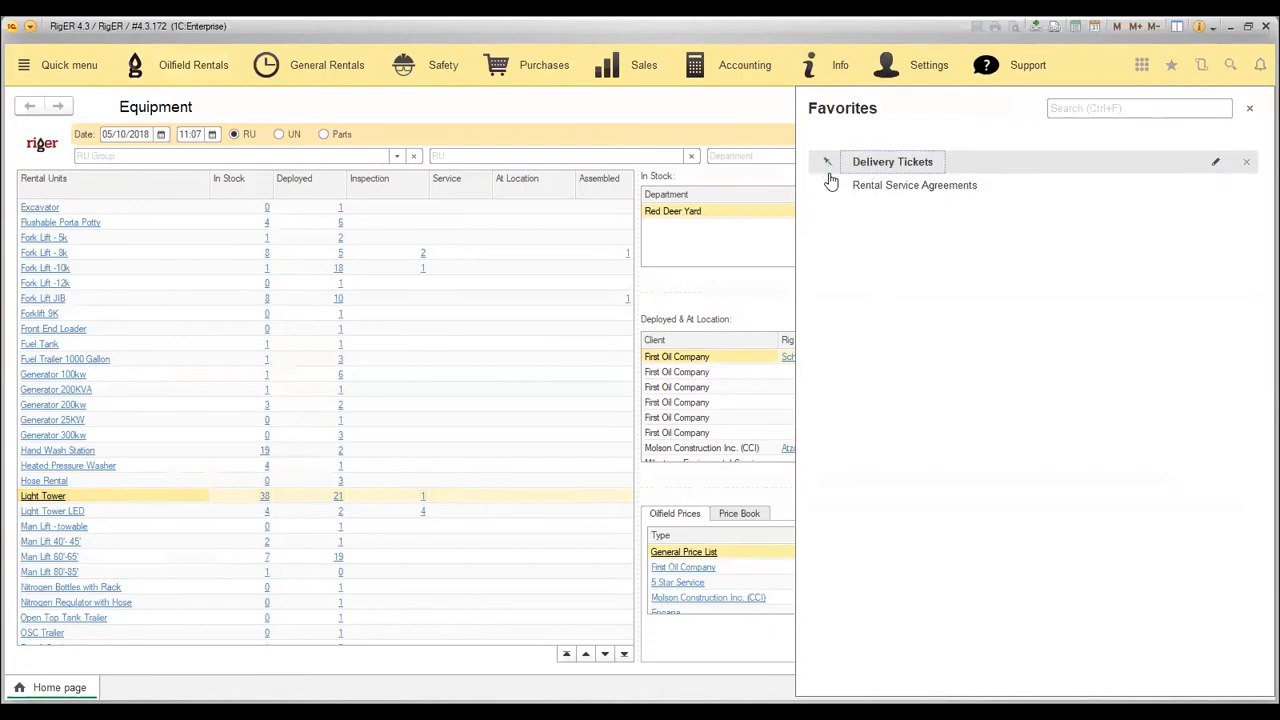
pyautogui.click(828, 188)
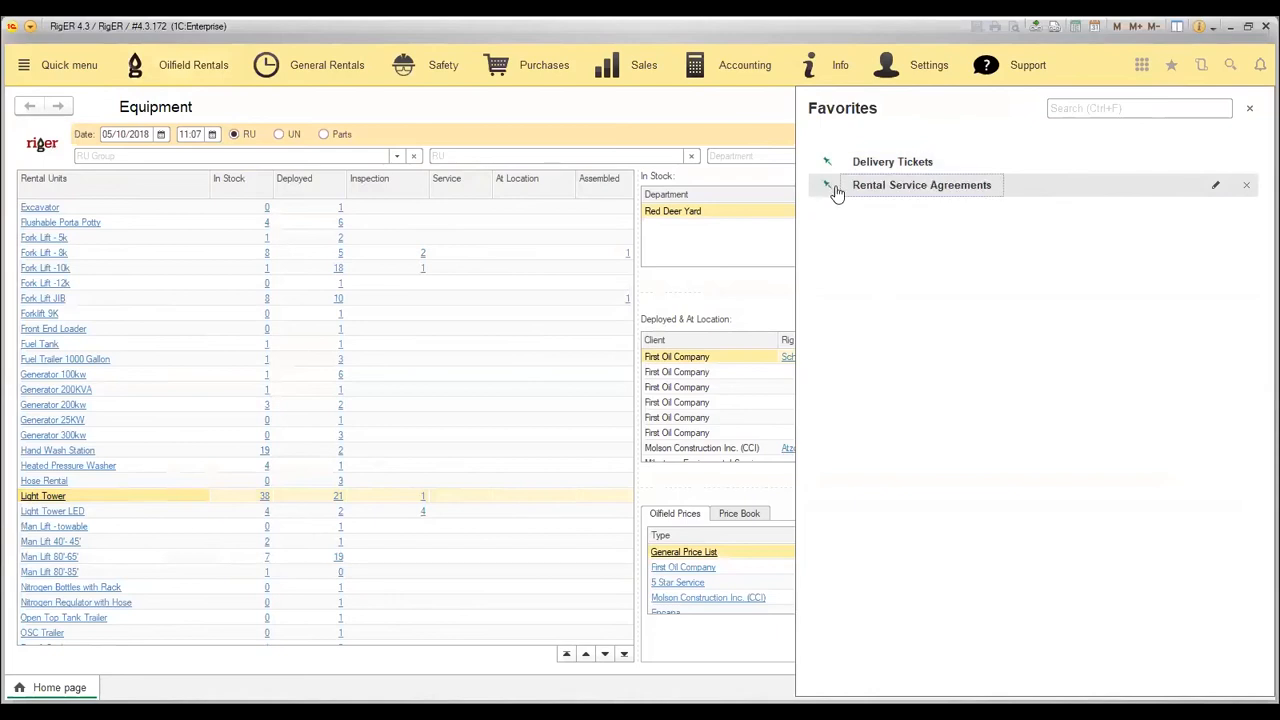
pyautogui.click(682, 658)
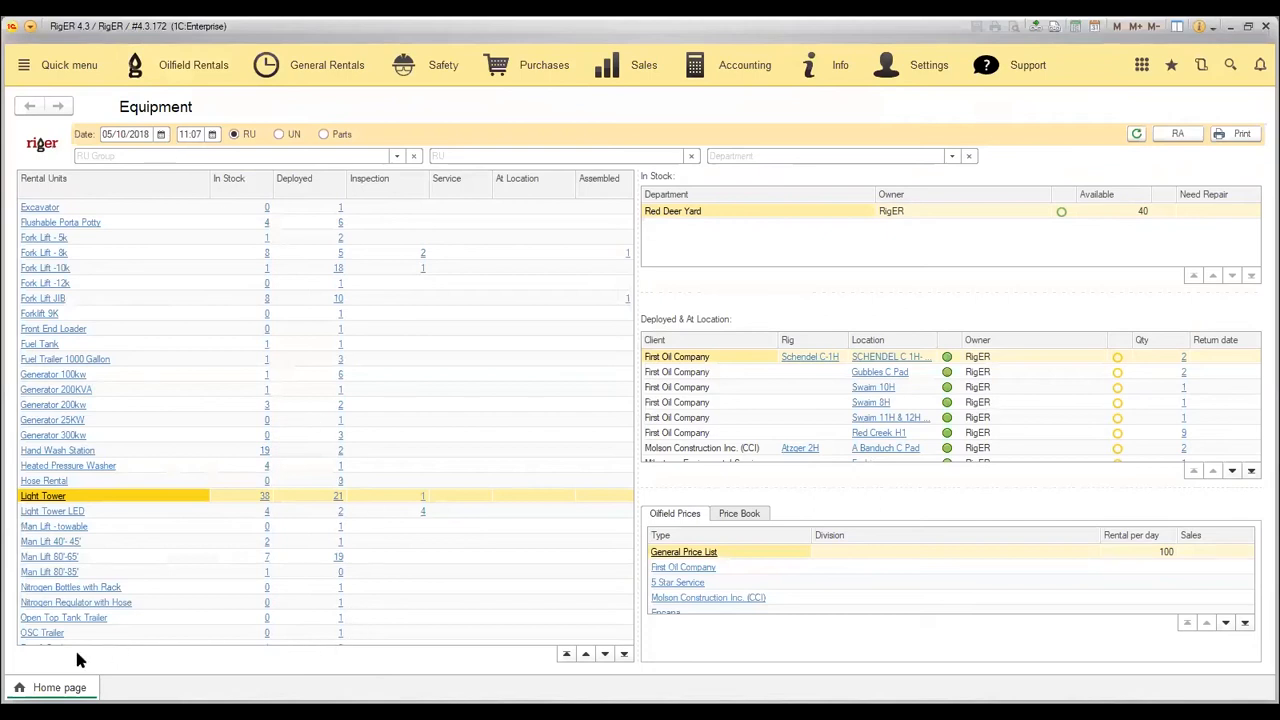
# Add the Favorites panel to the window layout directly above the Opened items panel and save the panel settings
pyautogui.click(31, 27)
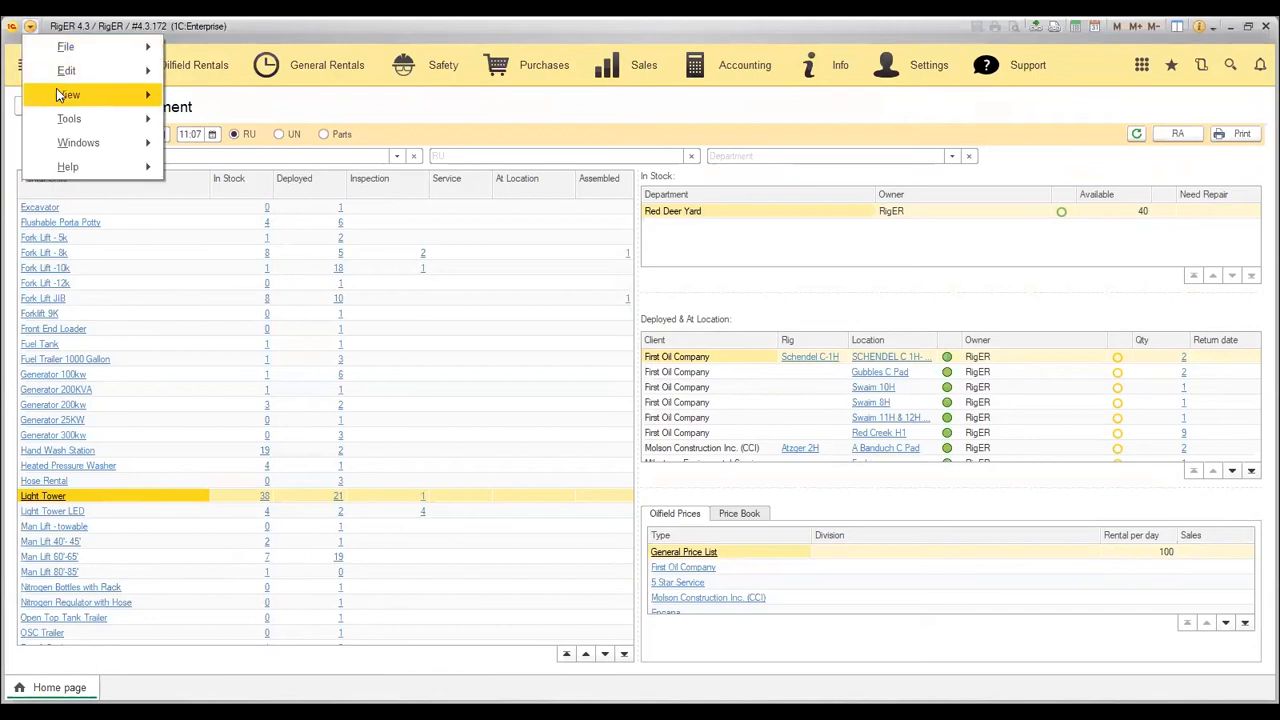
pyautogui.moveTo(60, 94)
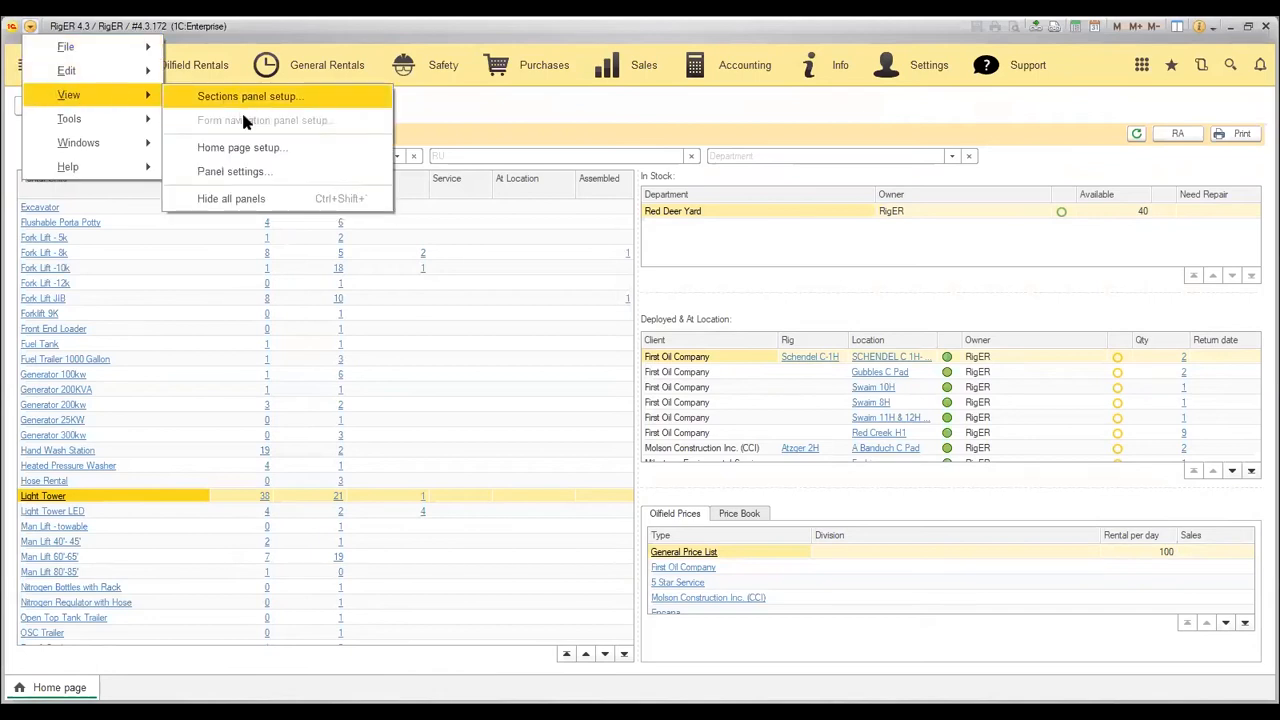
pyautogui.click(248, 171)
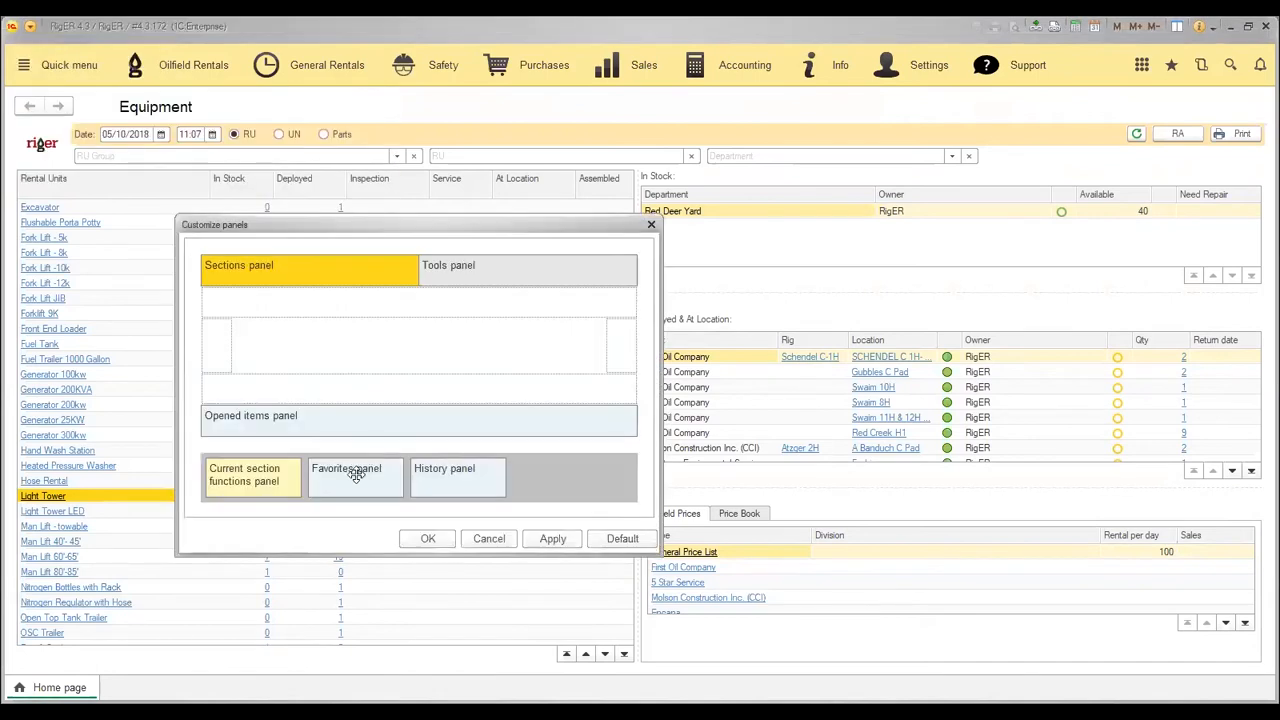
pyautogui.moveTo(354, 475); pyautogui.dragTo(250, 393)
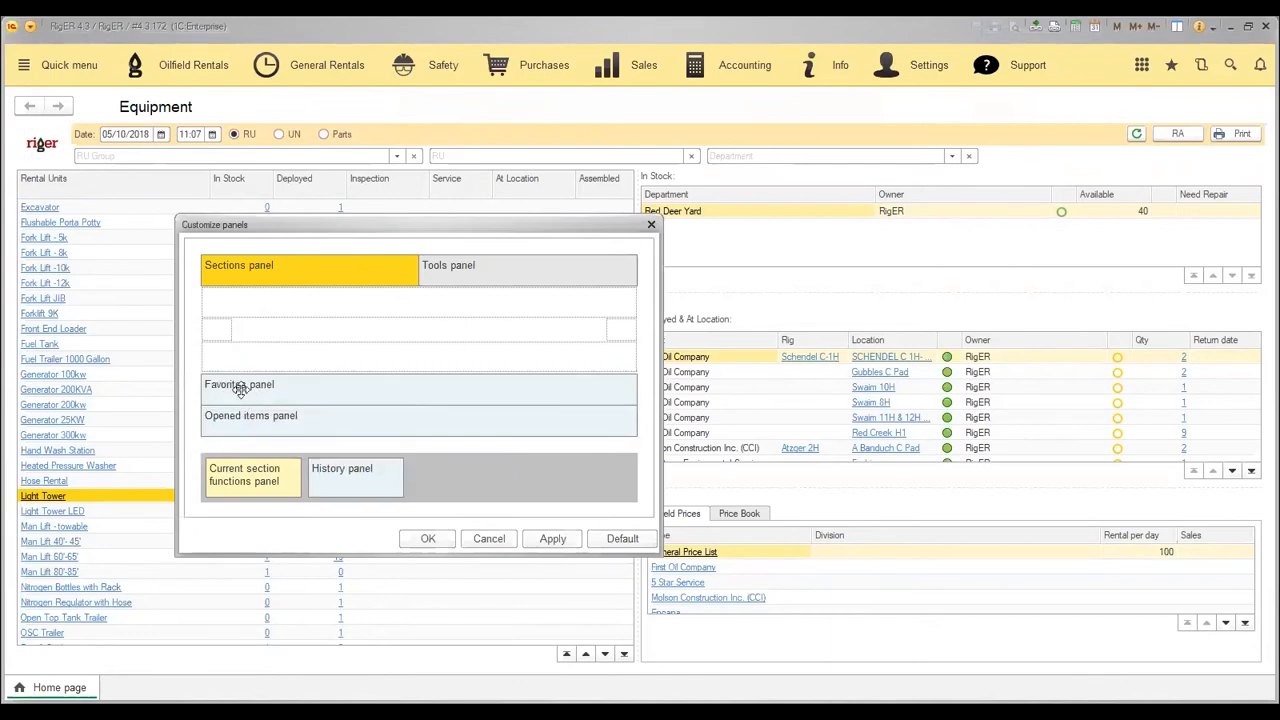
pyautogui.click(553, 540)
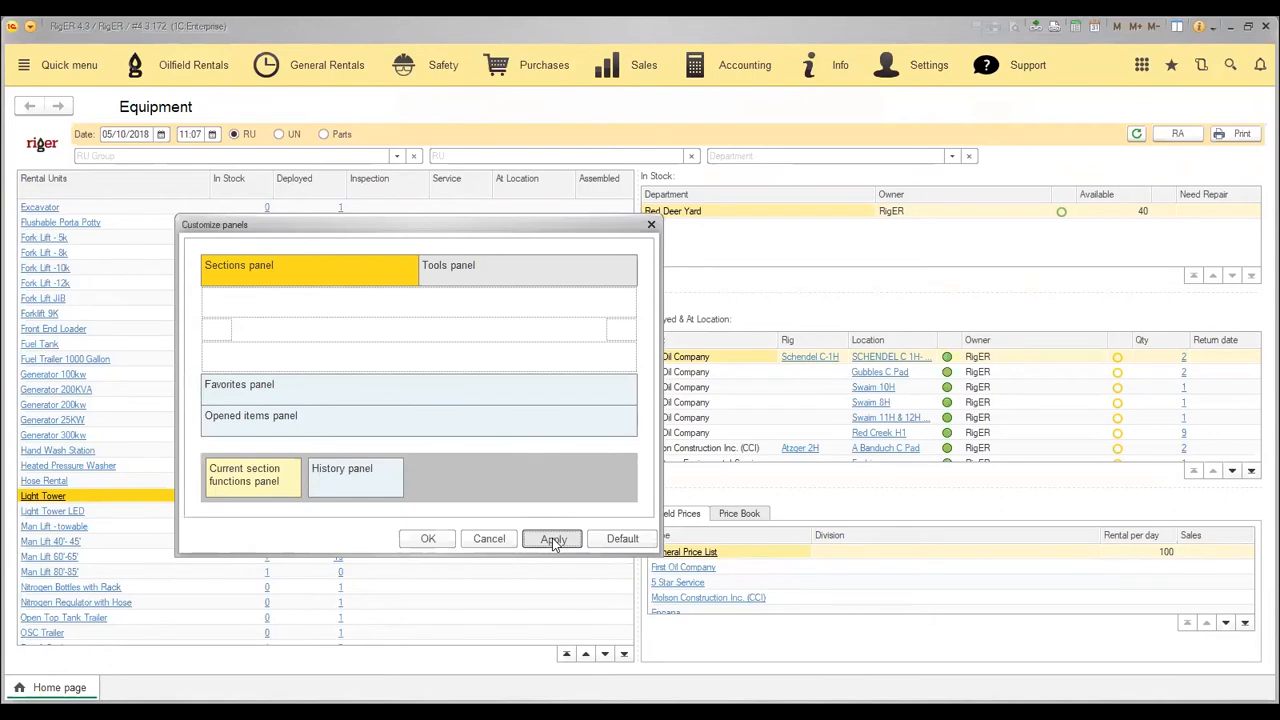
pyautogui.click(428, 540)
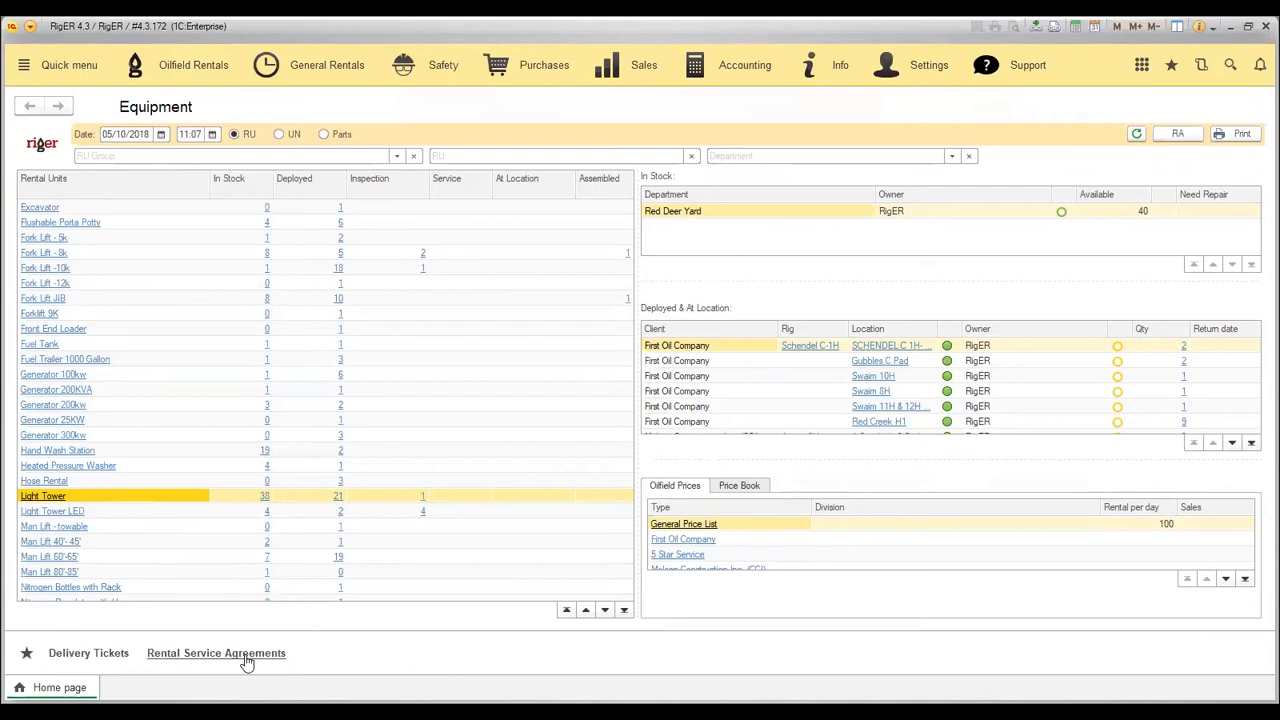
pyautogui.click(173, 663)
# Rename the Delivery Tickets favorite to DT and the Rental Service Agreements favorite to RSA
pyautogui.click(1174, 66)
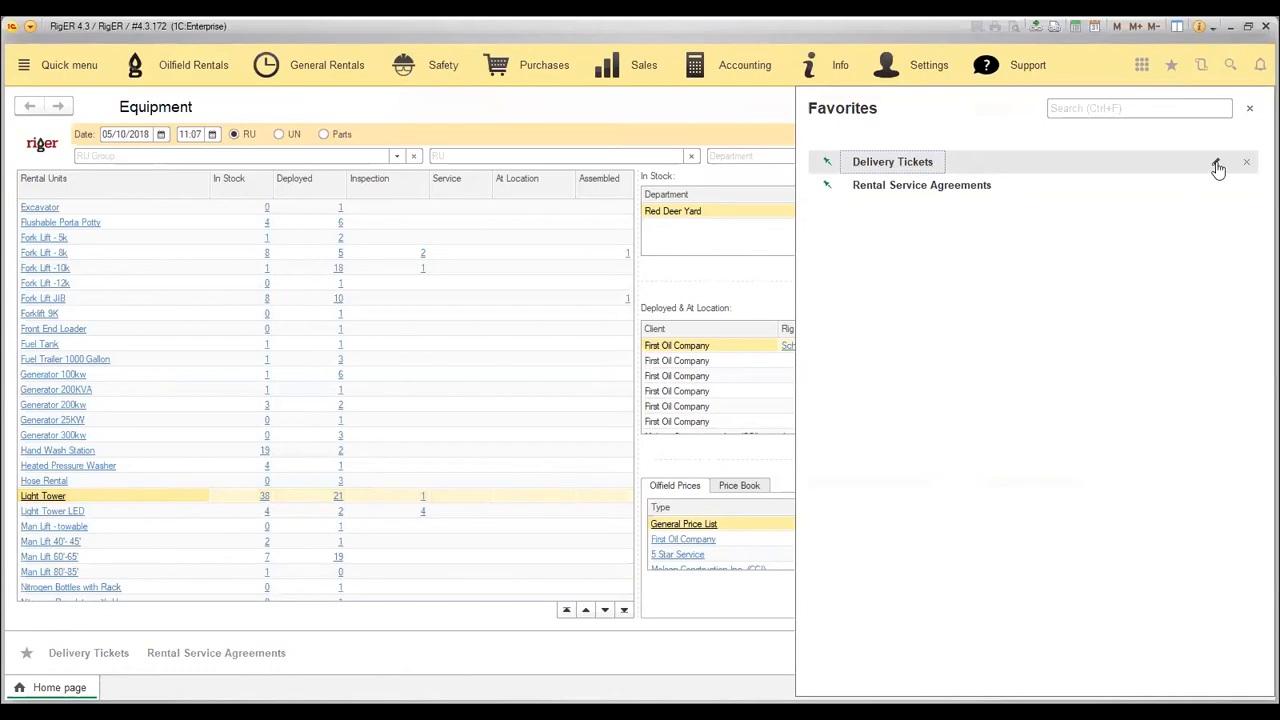
pyautogui.click(1217, 165)
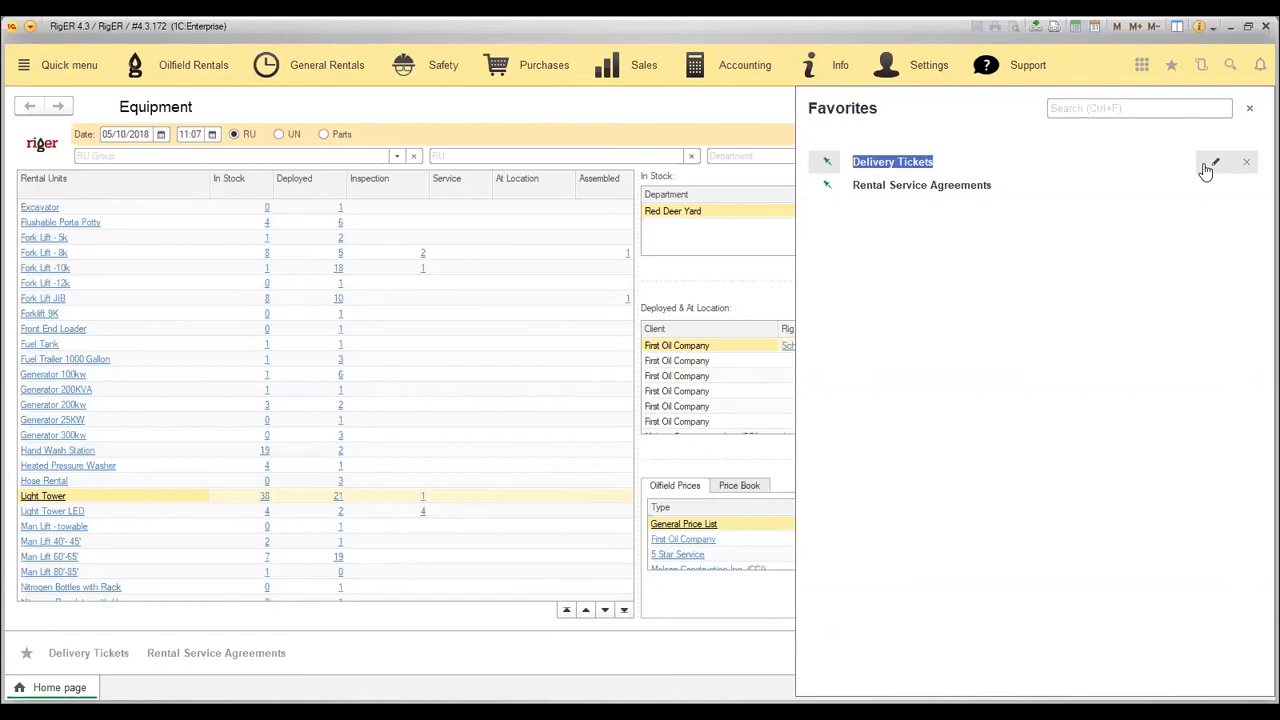
pyautogui.write('DT')
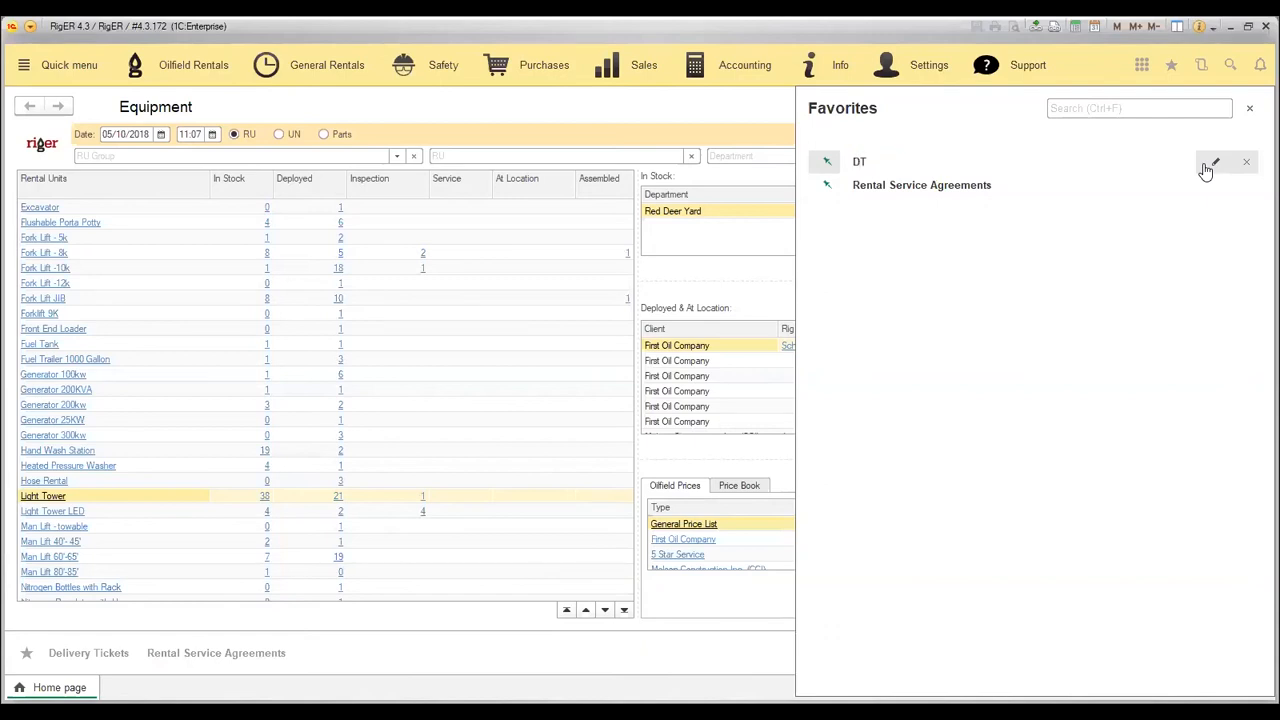
pyautogui.press('Return')
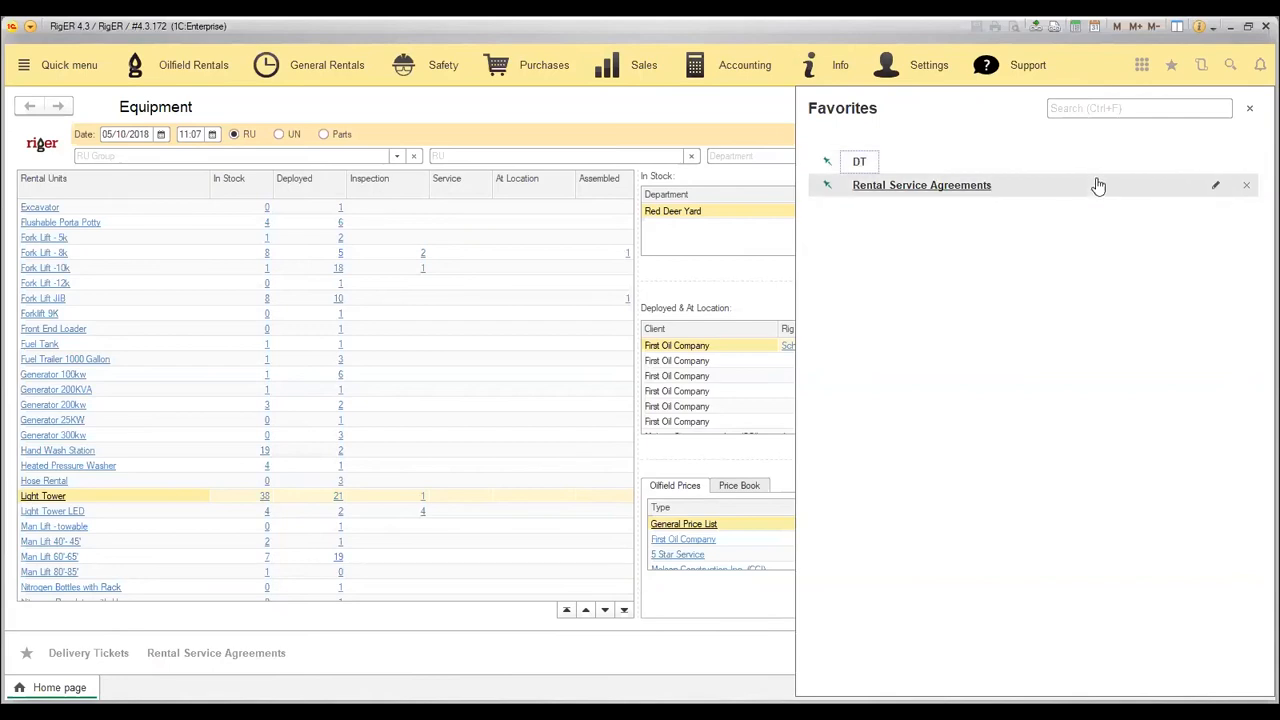
pyautogui.click(1215, 190)
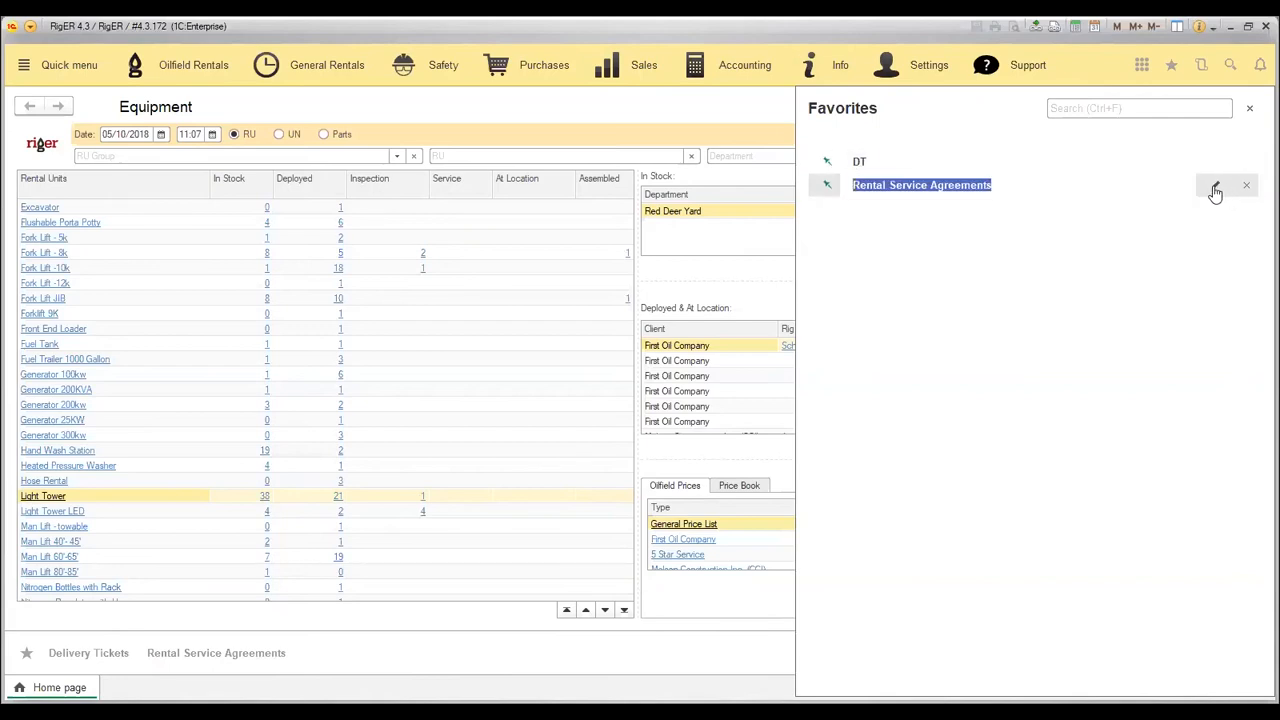
pyautogui.write('RSA')
pyautogui.press('Return')
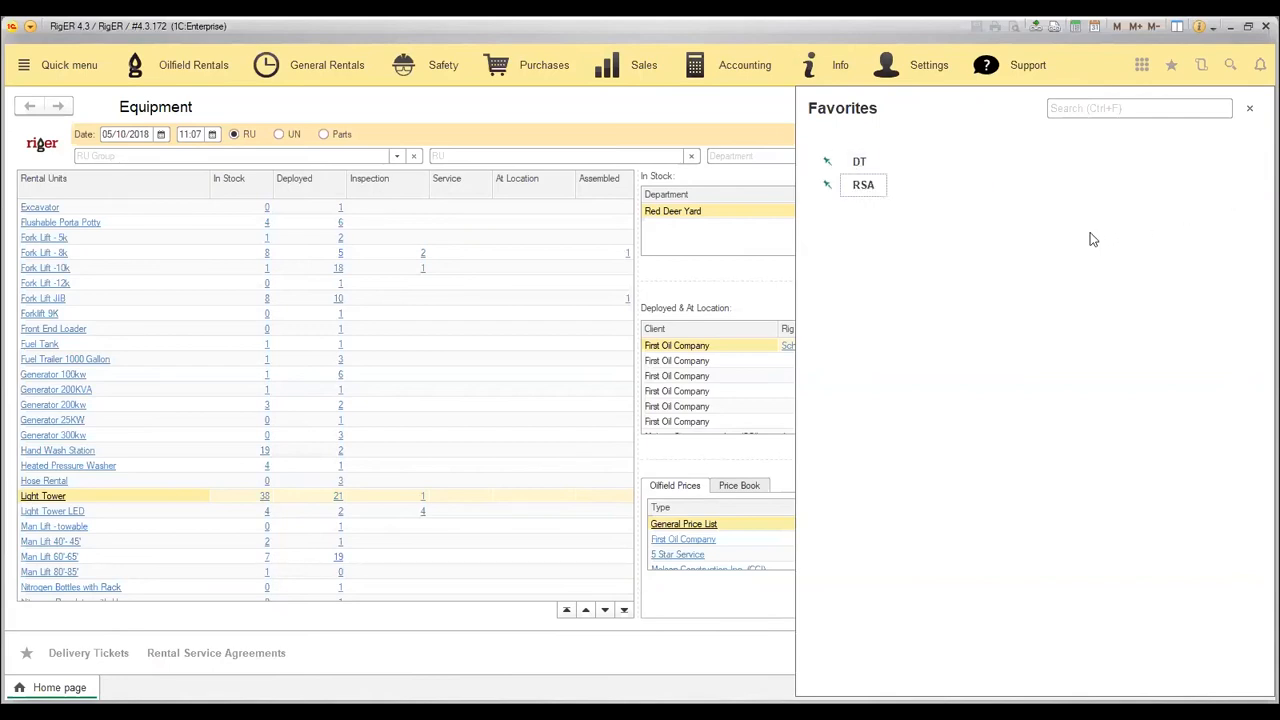
pyautogui.click(1250, 112)
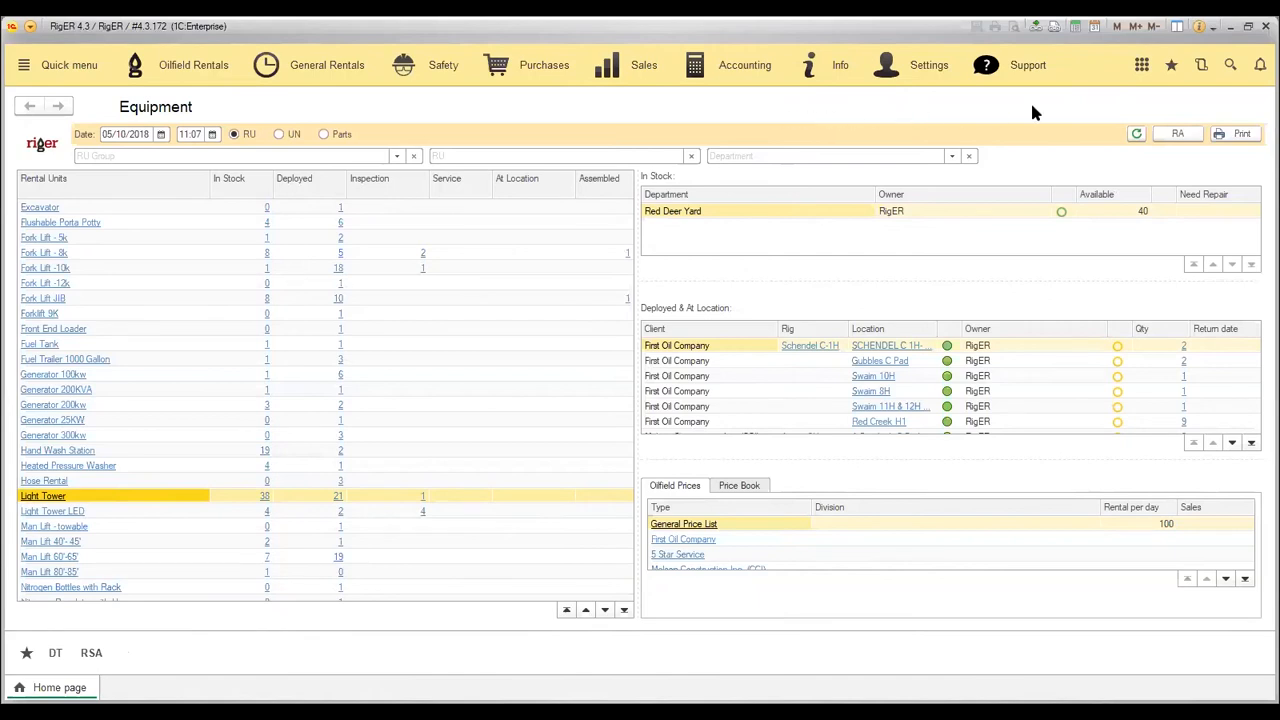
# Examine the history of recently opened items for 2018-05-10 and the preceding day
pyautogui.click(1202, 68)
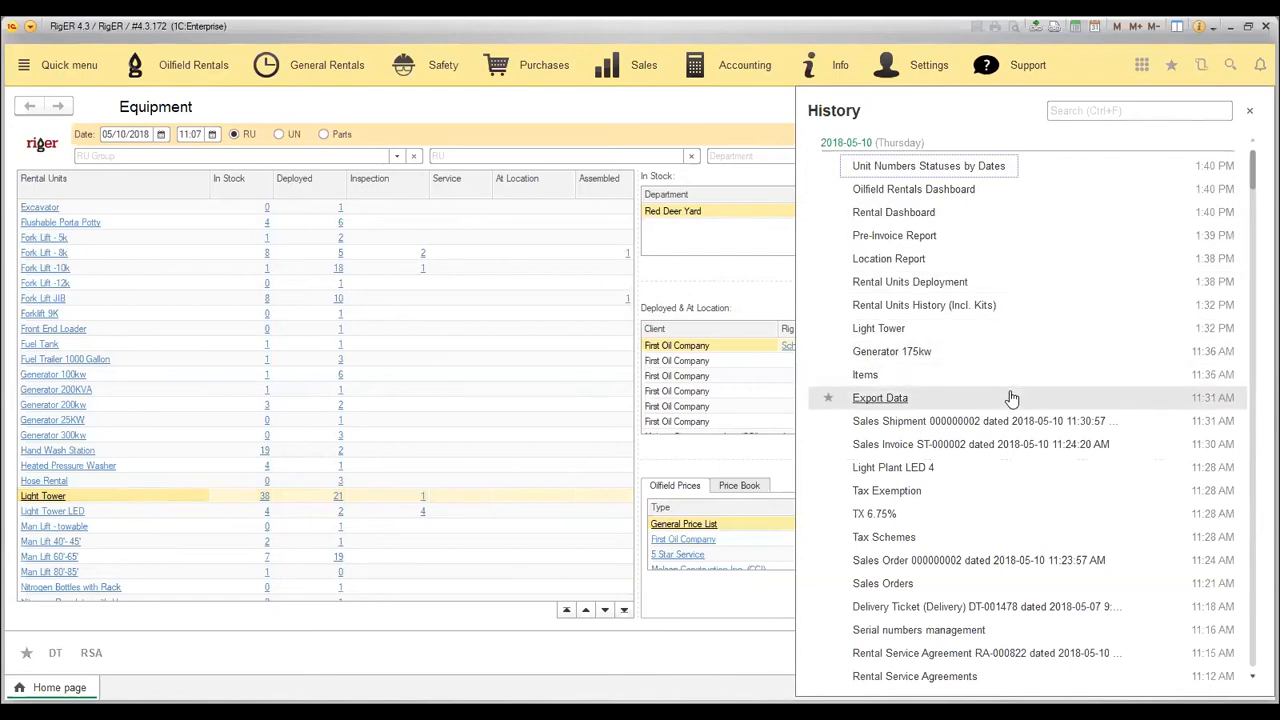
pyautogui.scroll(-2, 1012, 395)
pyautogui.scroll(1, 1012, 397)
pyautogui.scroll(1, 880, 223)
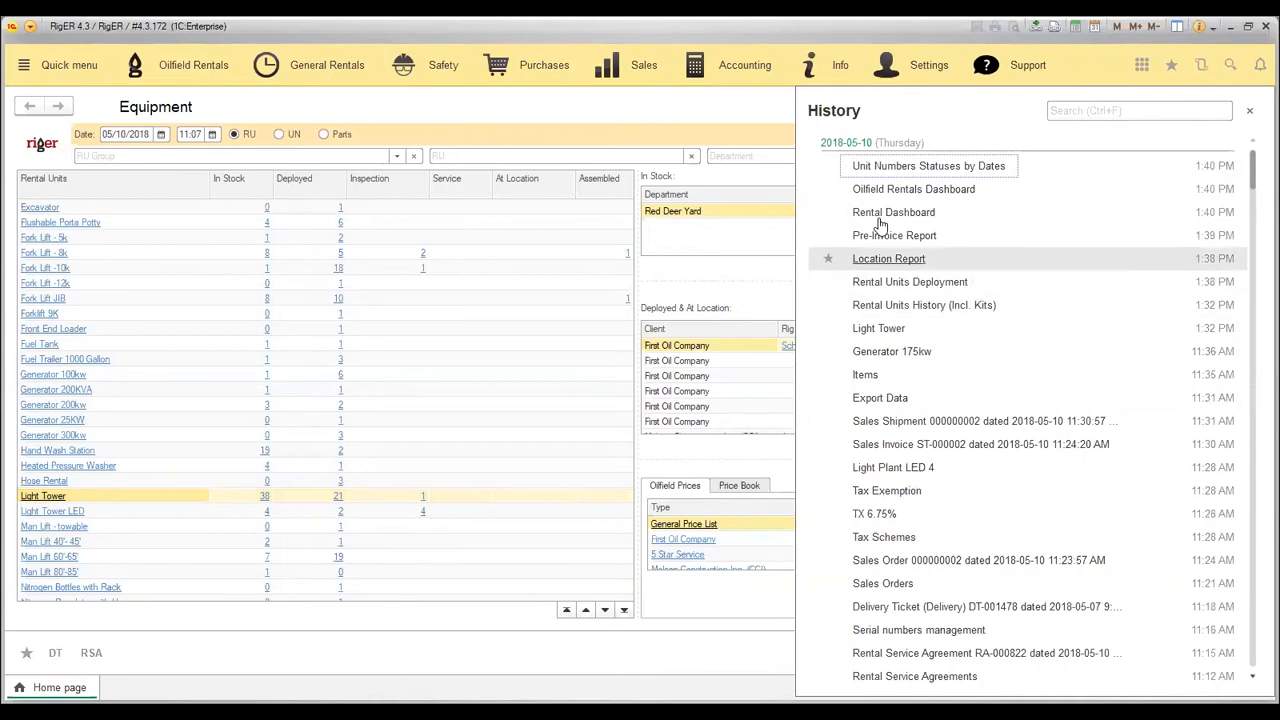
pyautogui.scroll(-13, 993, 325)
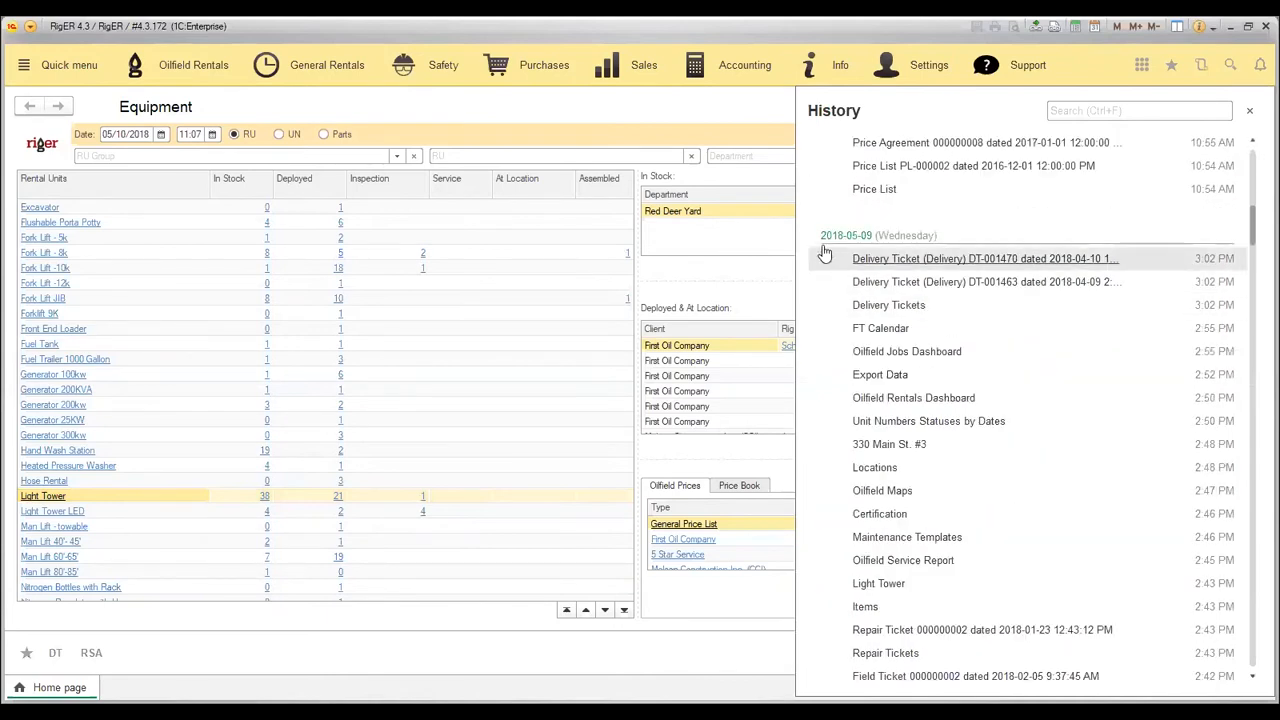
pyautogui.scroll(-1, 1023, 349)
pyautogui.scroll(4, 1025, 352)
pyautogui.scroll(7, 1025, 352)
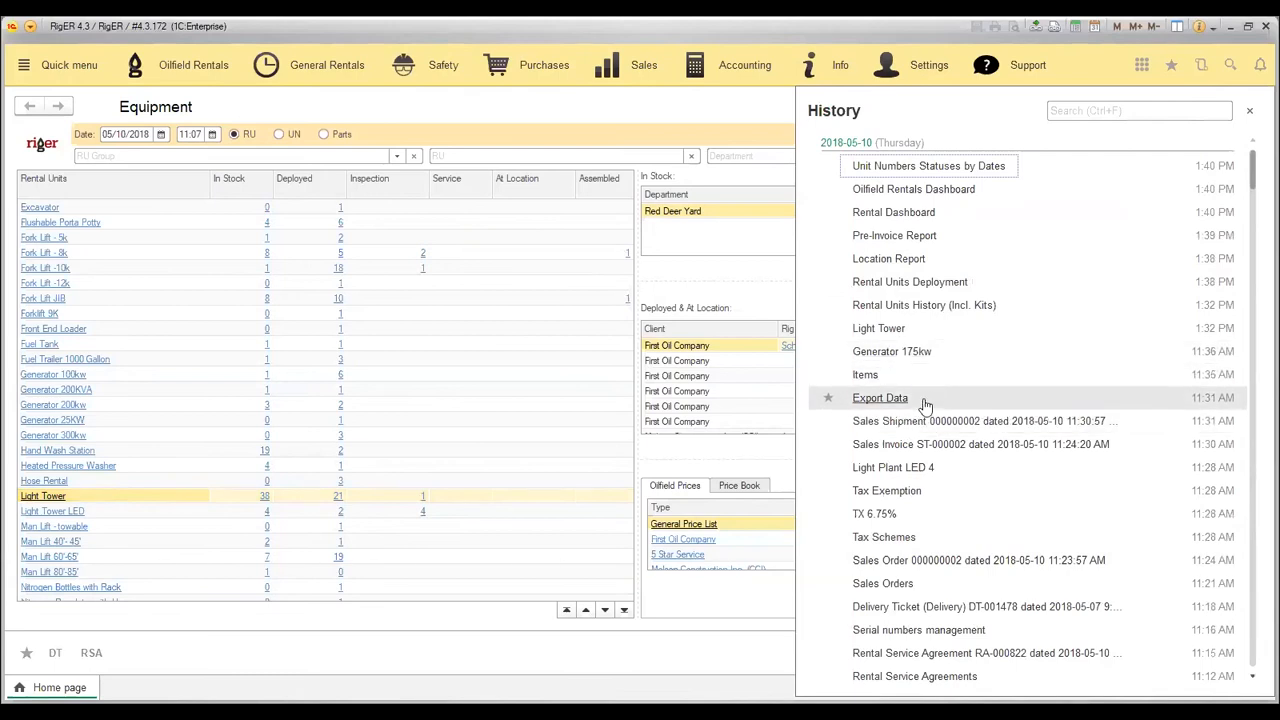
pyautogui.click(937, 444)
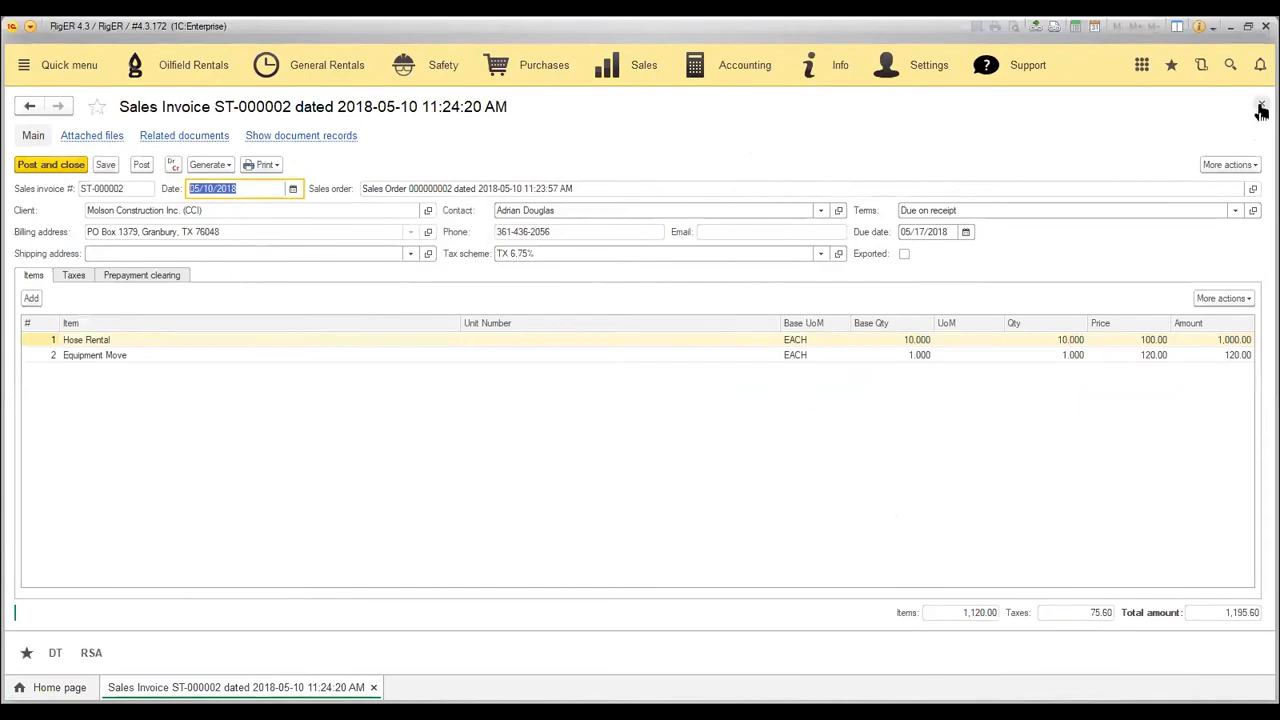
pyautogui.click(1262, 107)
pyautogui.click(1200, 66)
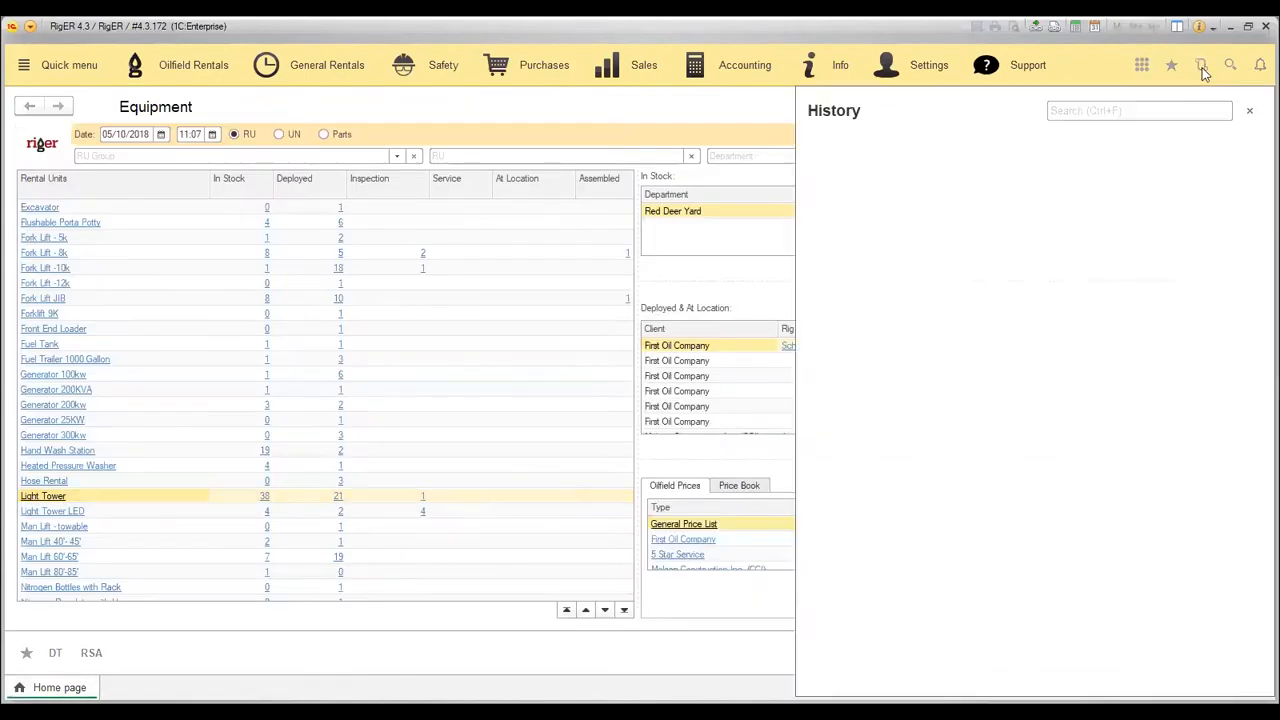
# Search the history of opened items for "light" and close the history
pyautogui.click(1081, 112)
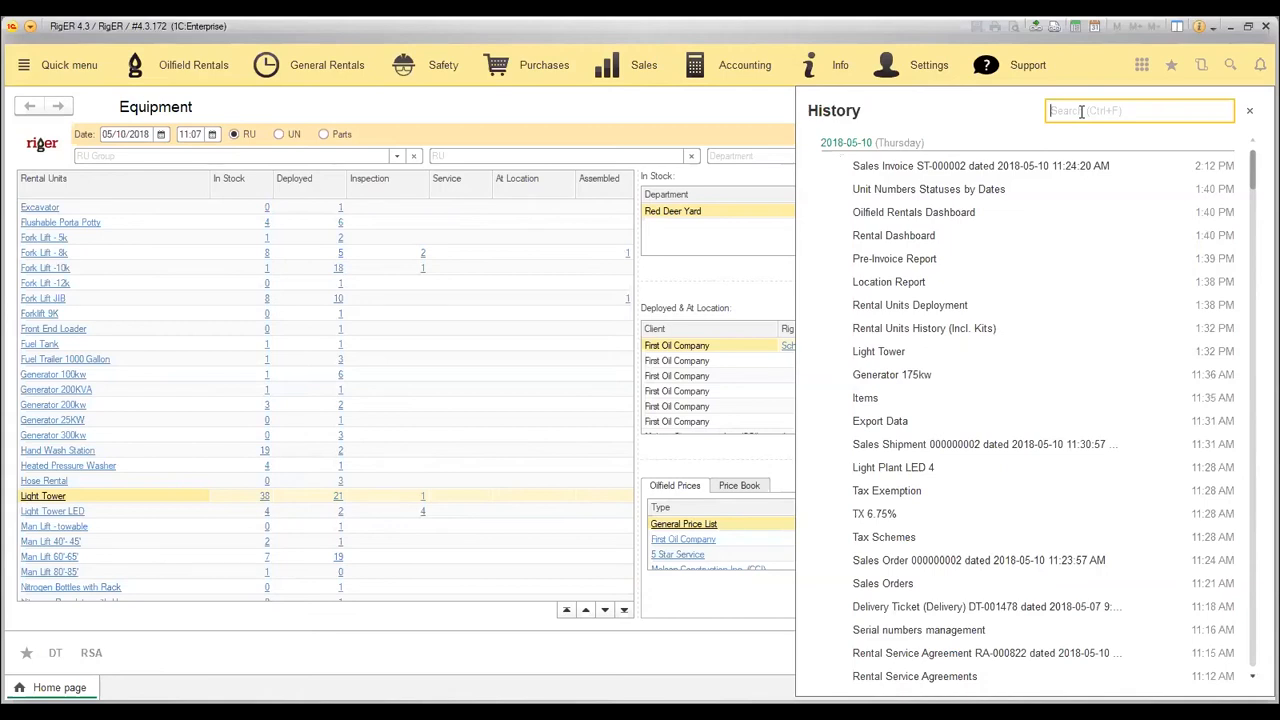
pyautogui.write('light')
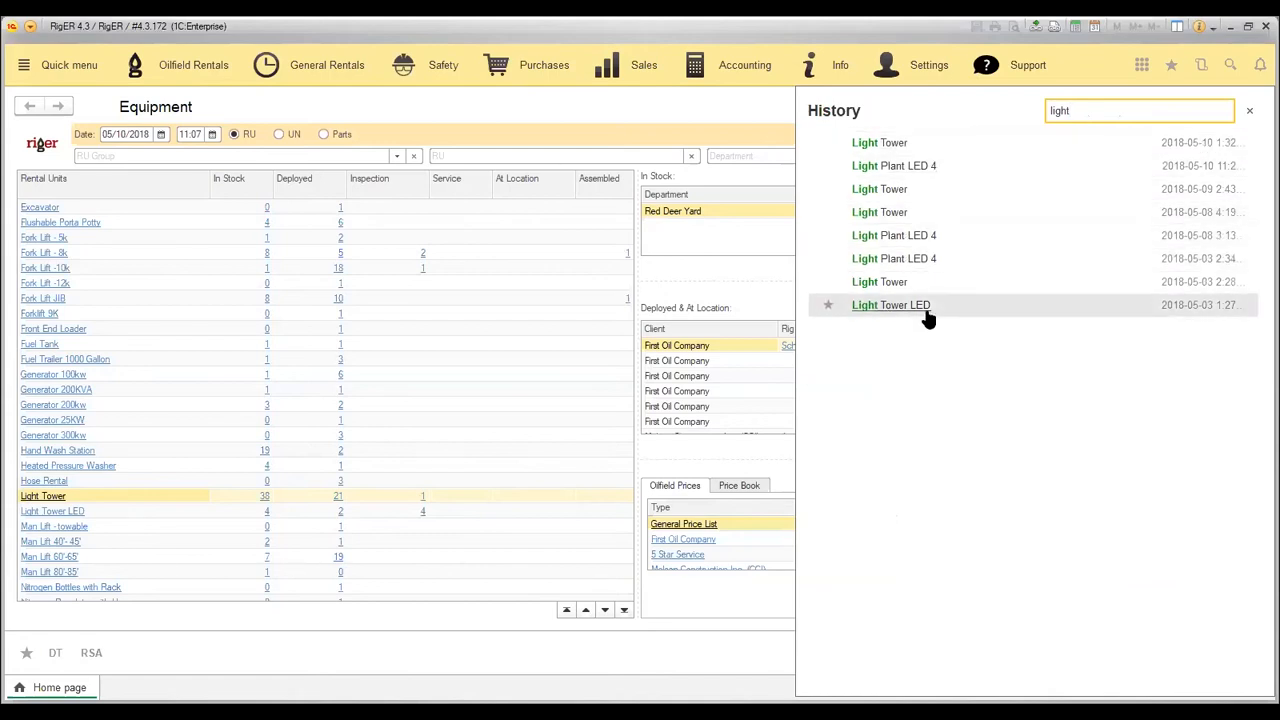
pyautogui.click(1249, 112)
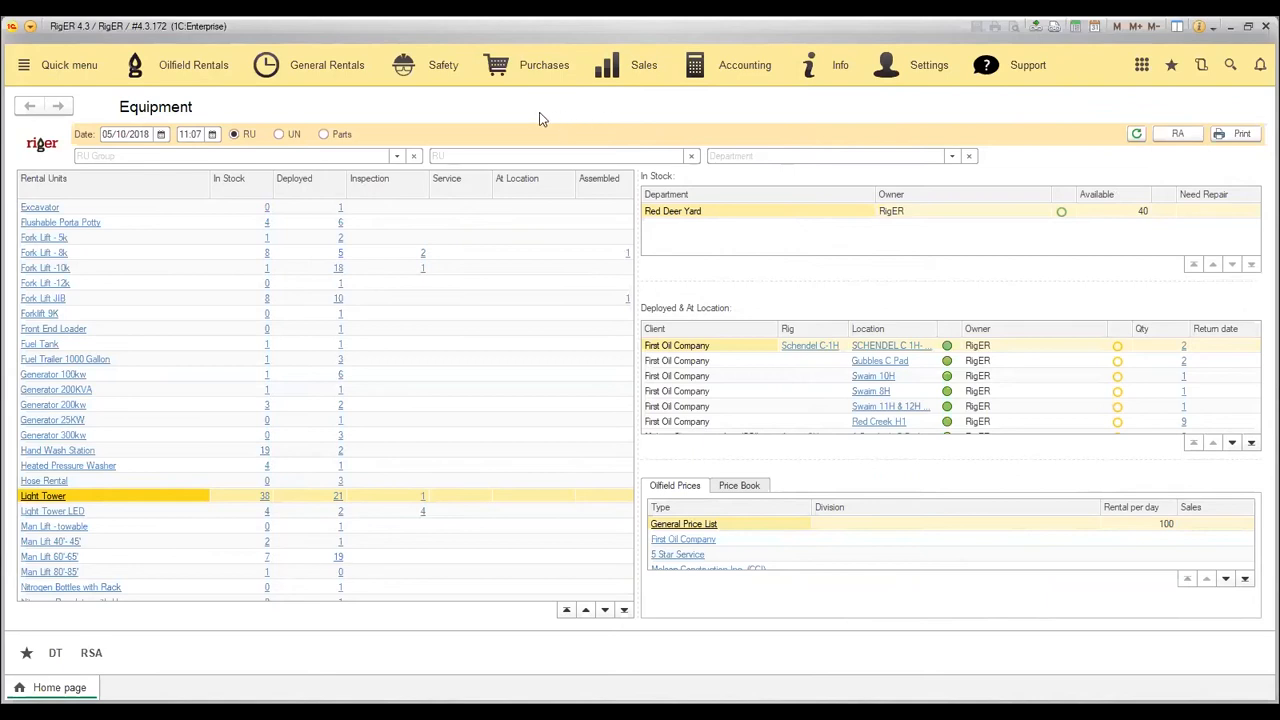
# Move the Opened items panel to the right side of the window layout and apply the panel settings
pyautogui.click(31, 26)
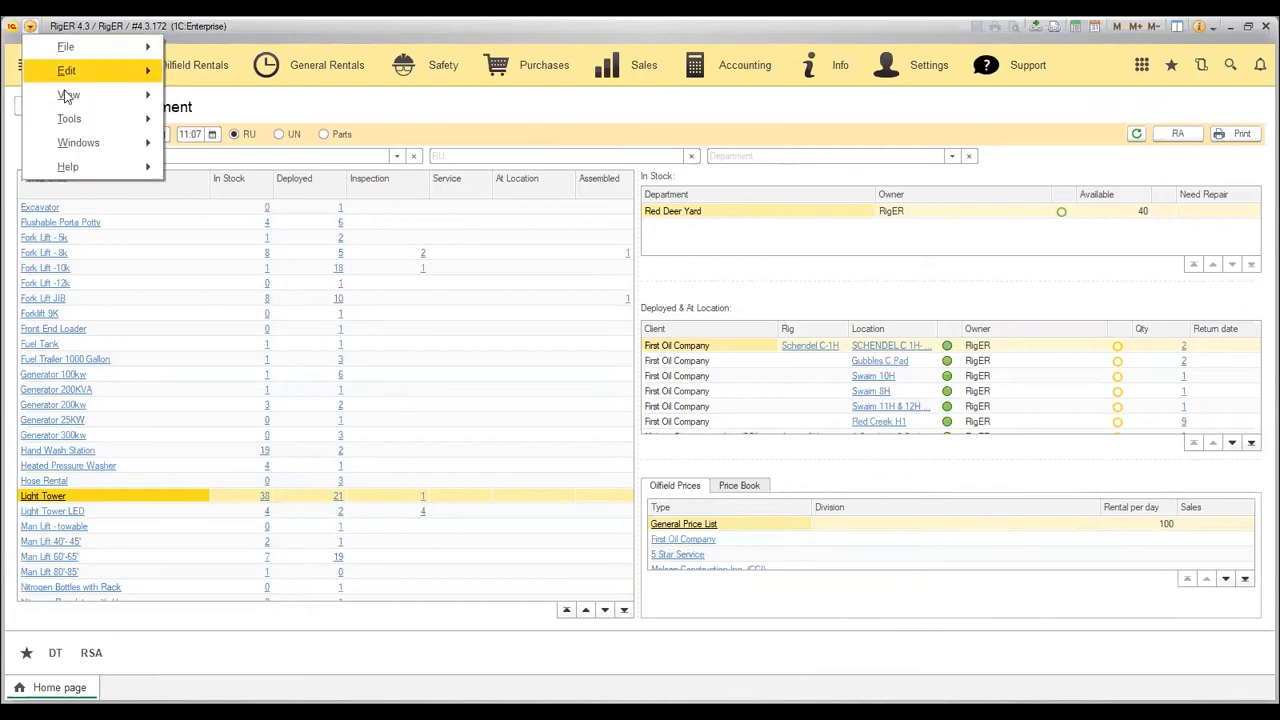
pyautogui.moveTo(68, 95)
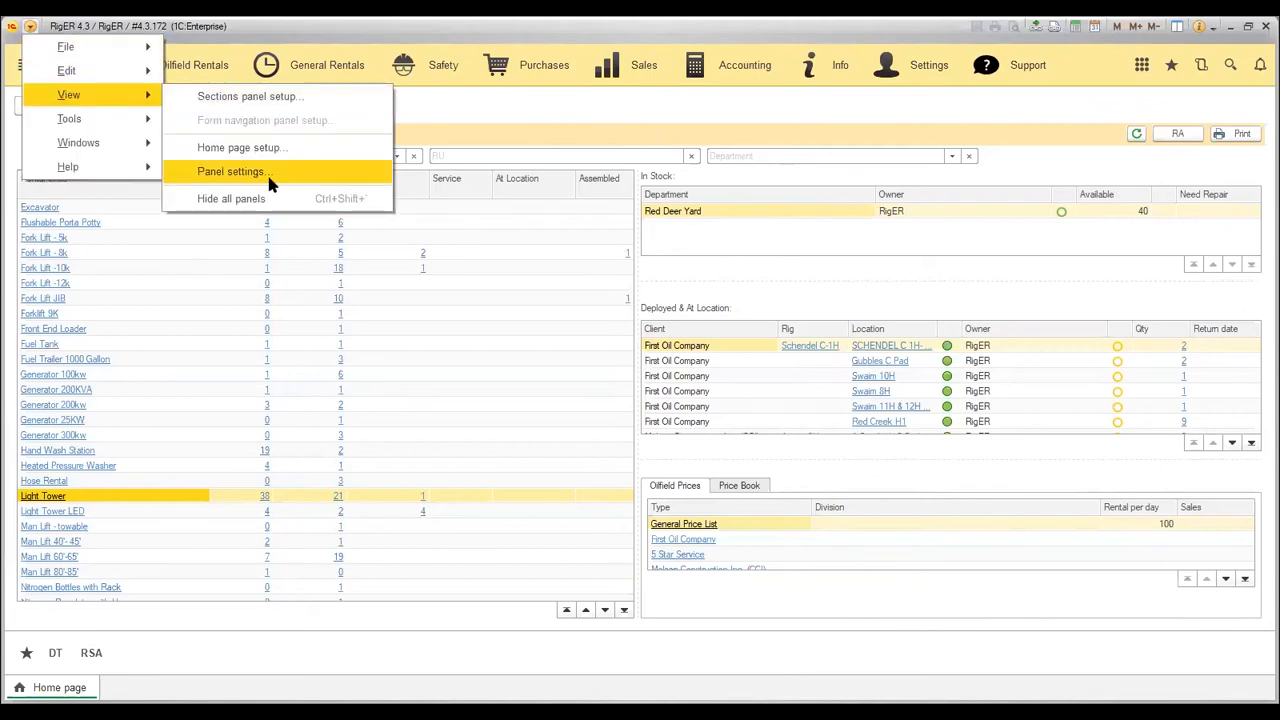
pyautogui.click(266, 174)
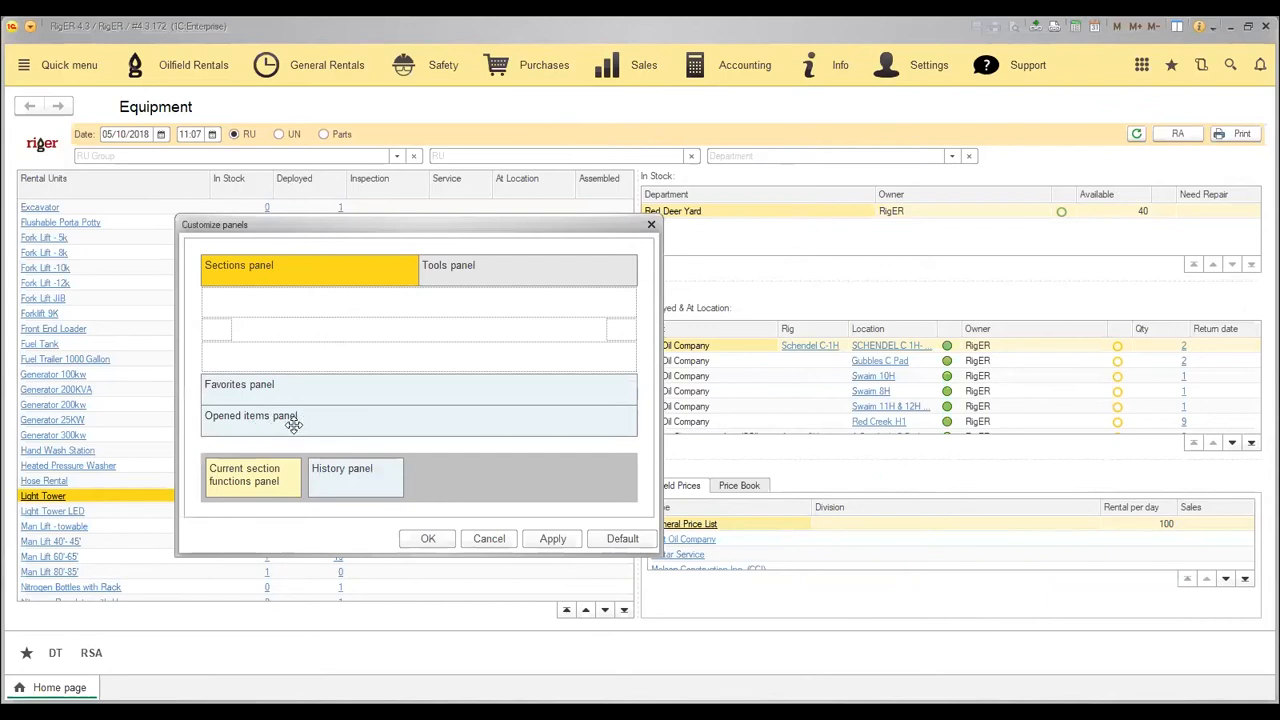
pyautogui.moveTo(290, 424); pyautogui.dragTo(626, 332)
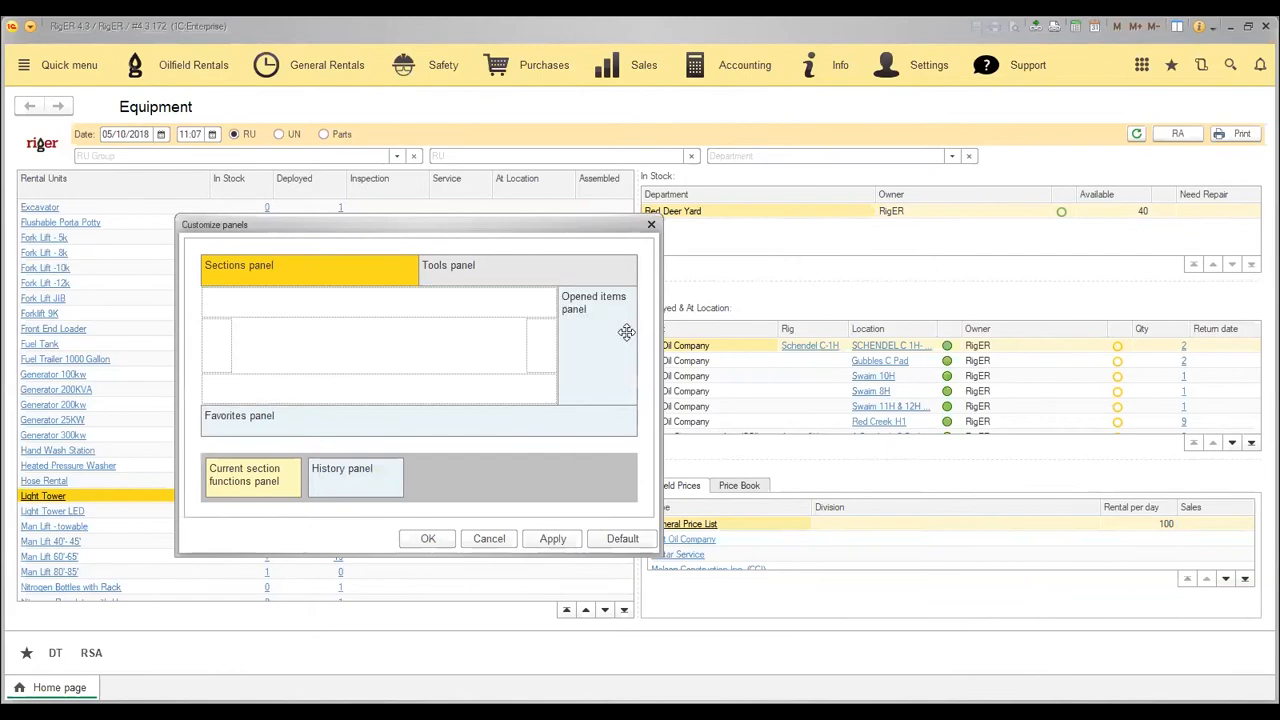
pyautogui.click(568, 539)
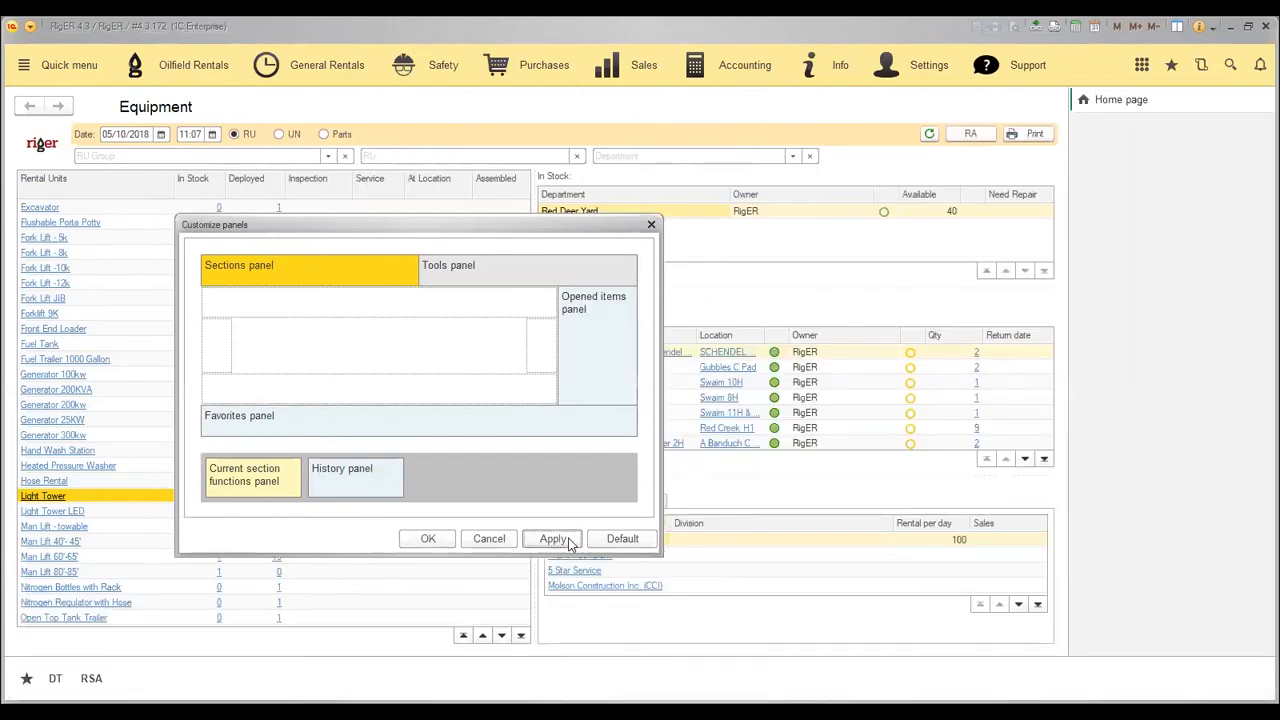
# Move the Opened items panel back below the Favorites panel, apply the layout and close the panel settings
pyautogui.moveTo(603, 357); pyautogui.dragTo(225, 428)
pyautogui.moveTo(497, 428); pyautogui.dragTo(302, 412)
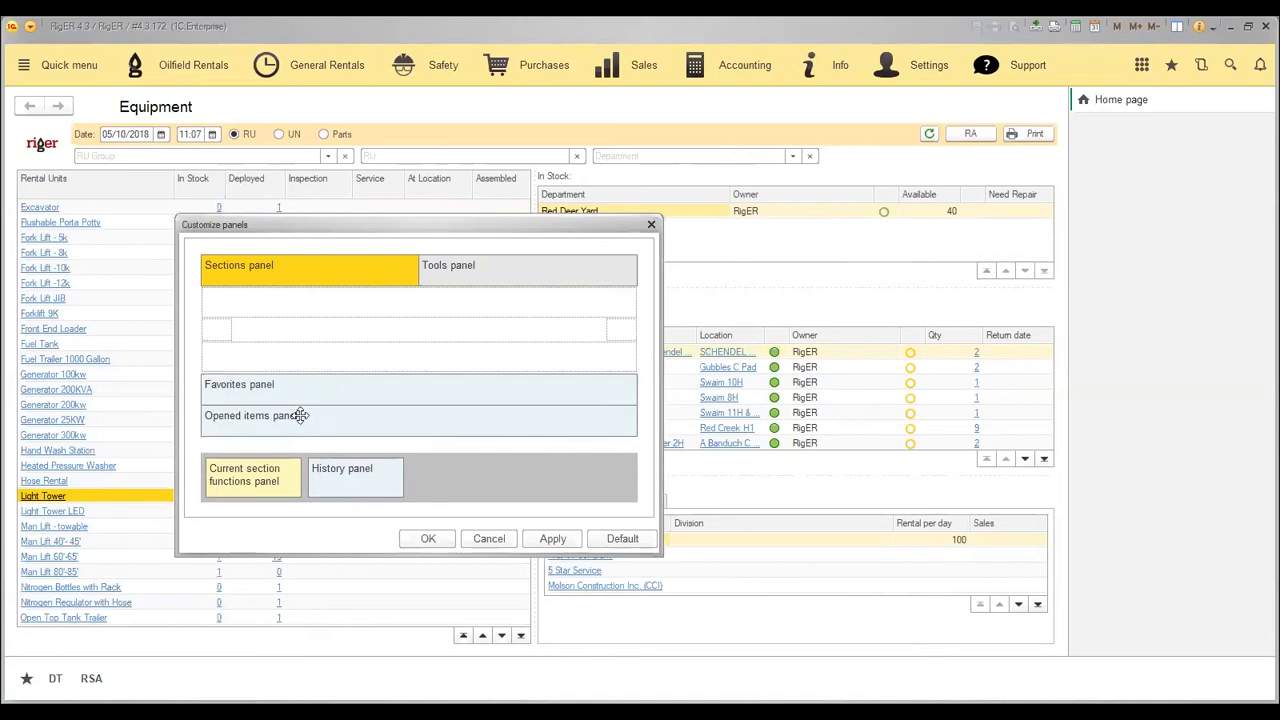
pyautogui.click(545, 541)
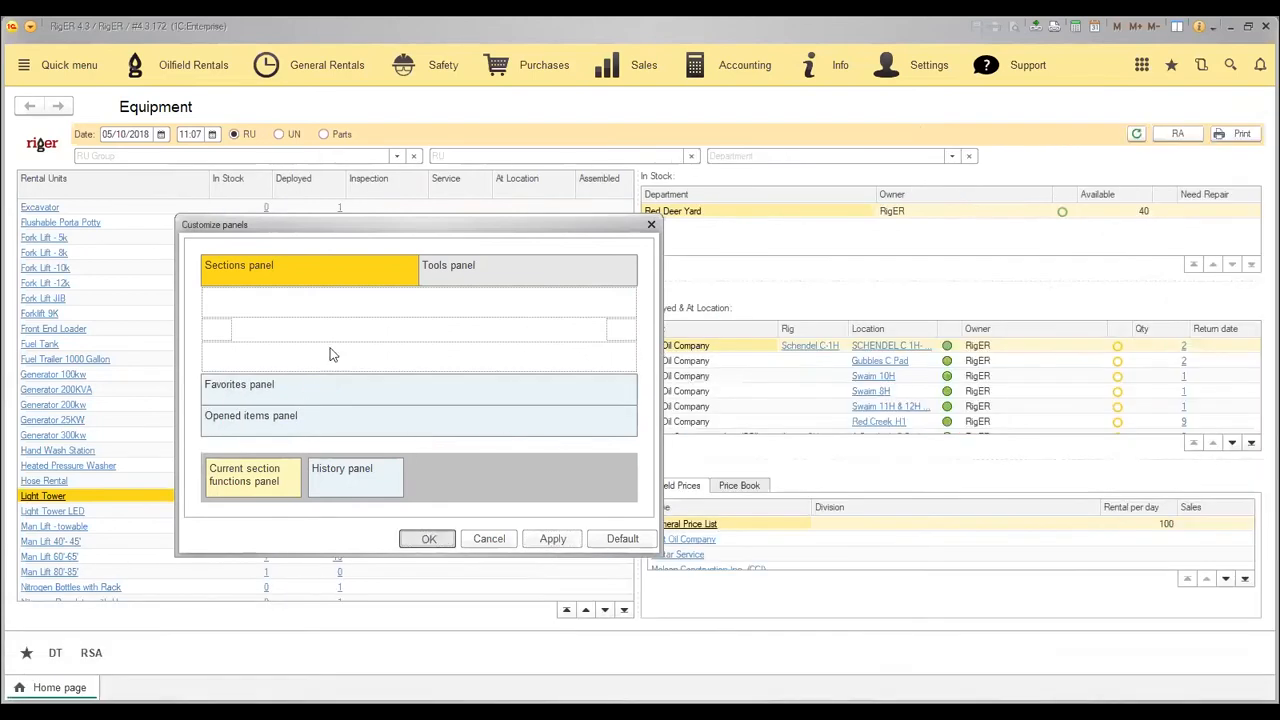
pyautogui.press('Escape')
# Open the Rental Service Agreements list and the 5 Star Service agreement dated 04/24/2018
pyautogui.click(189, 78)
pyautogui.click(127, 170)
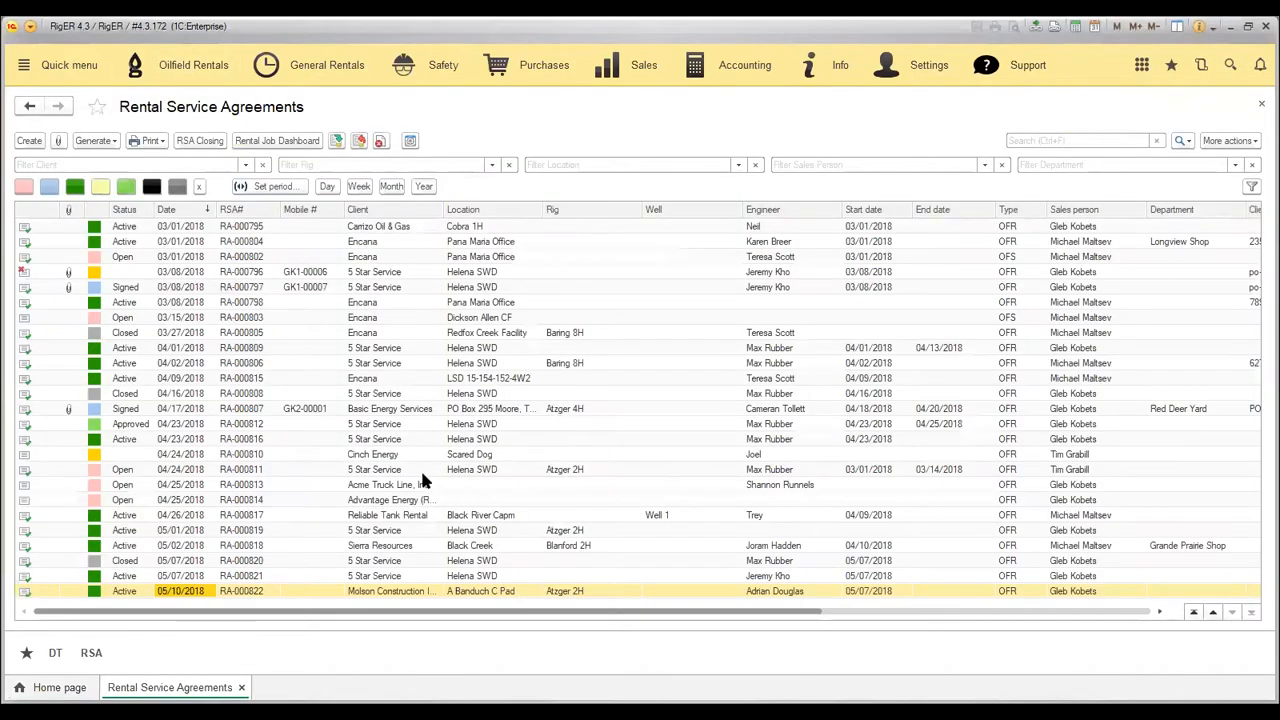
pyautogui.doubleClick(421, 469)
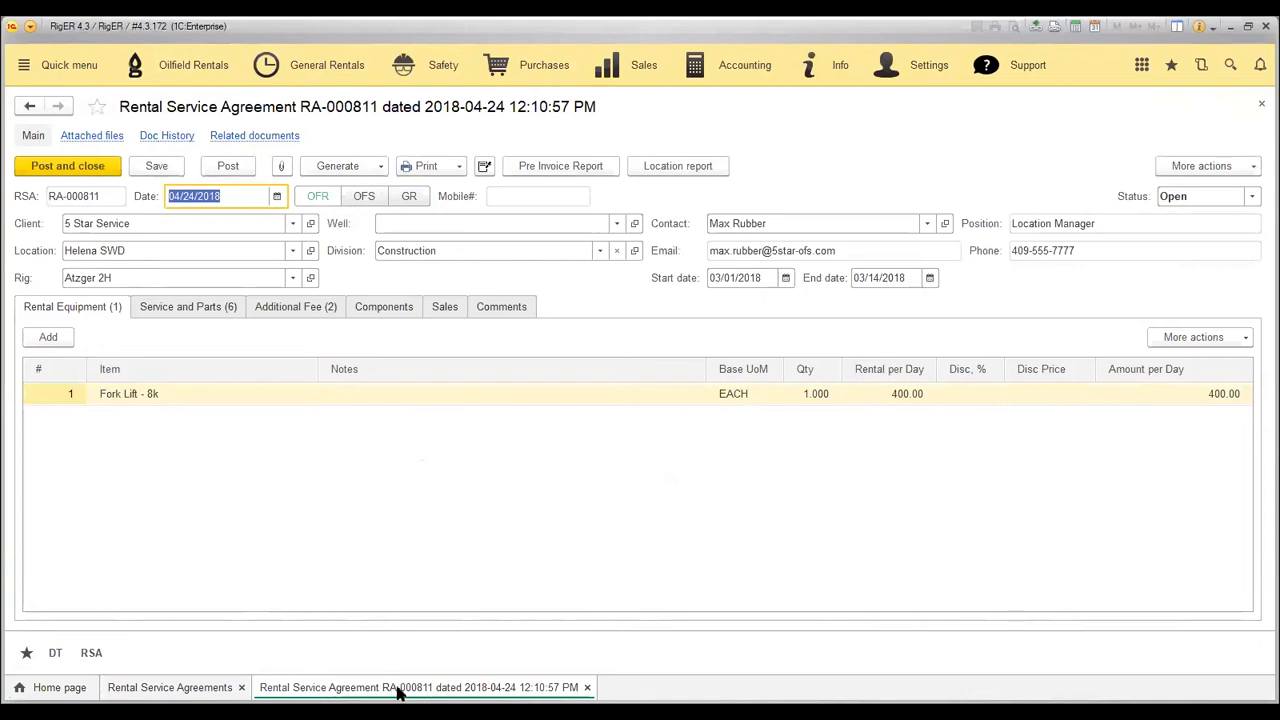
# Open the Delivery Tickets list and the first Basic Energy Services ticket dated 04/18/2018
pyautogui.click(150, 74)
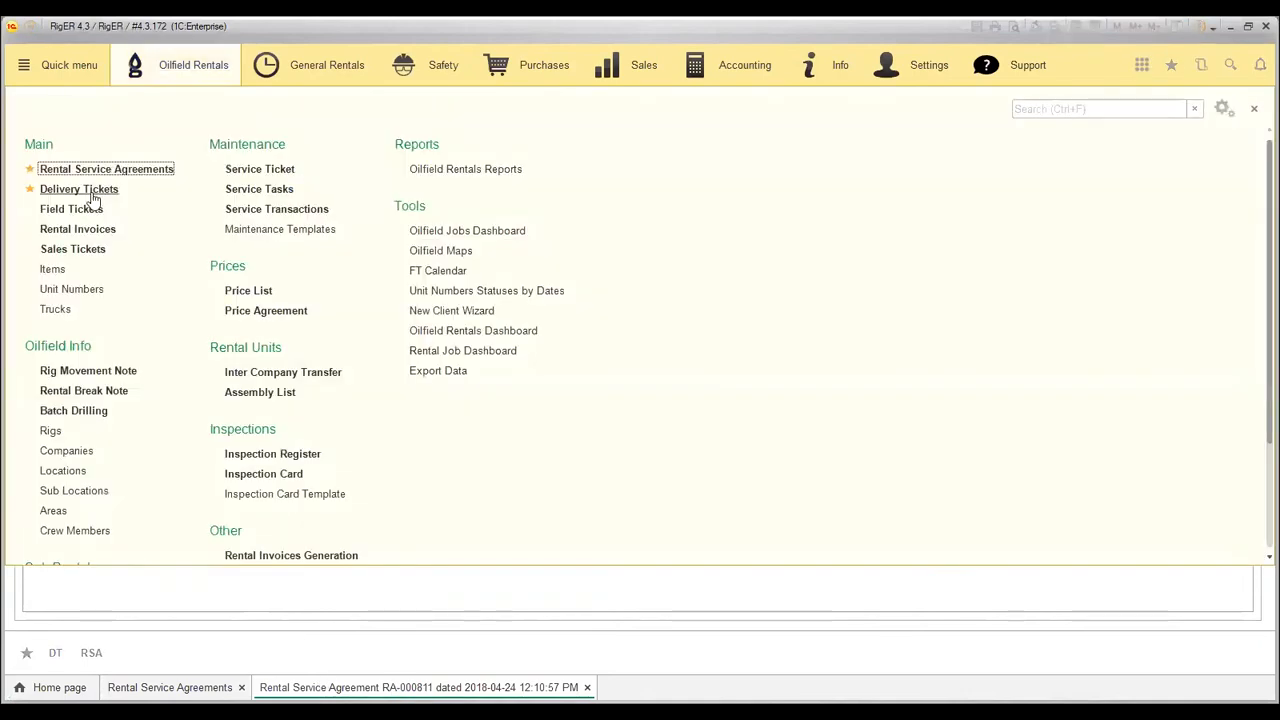
pyautogui.click(90, 192)
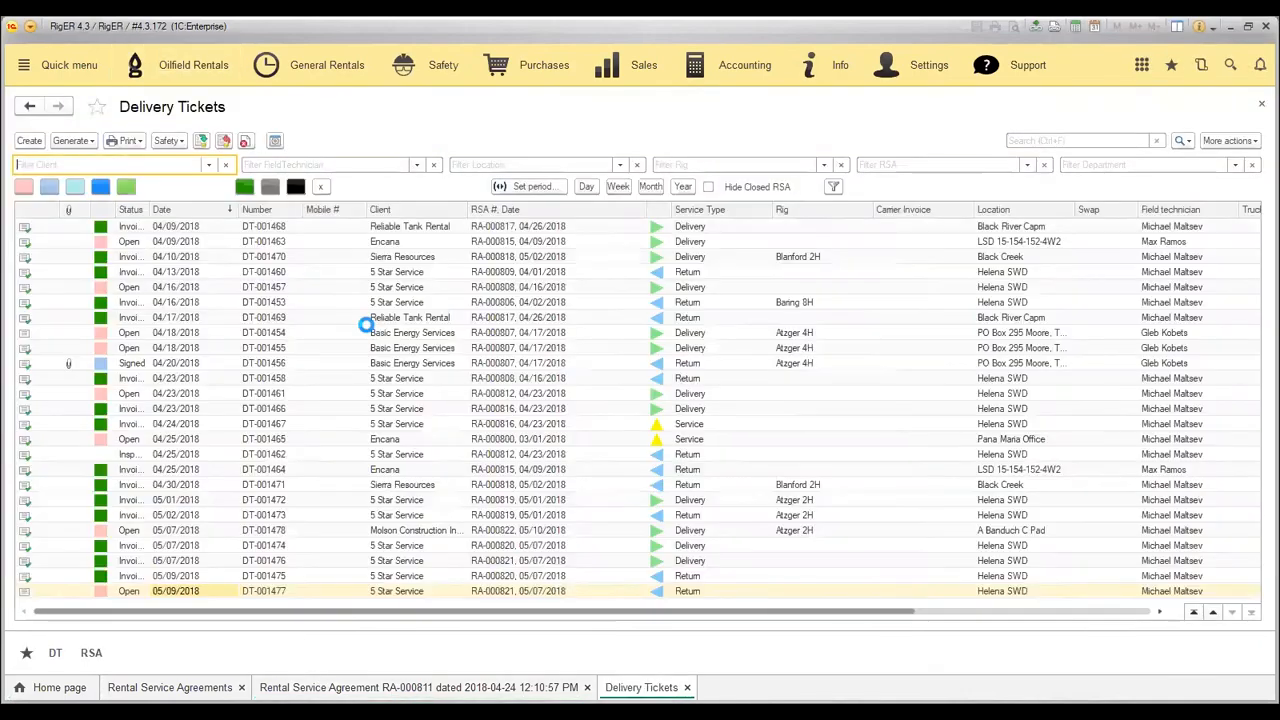
pyautogui.click(366, 327)
pyautogui.doubleClick(366, 327)
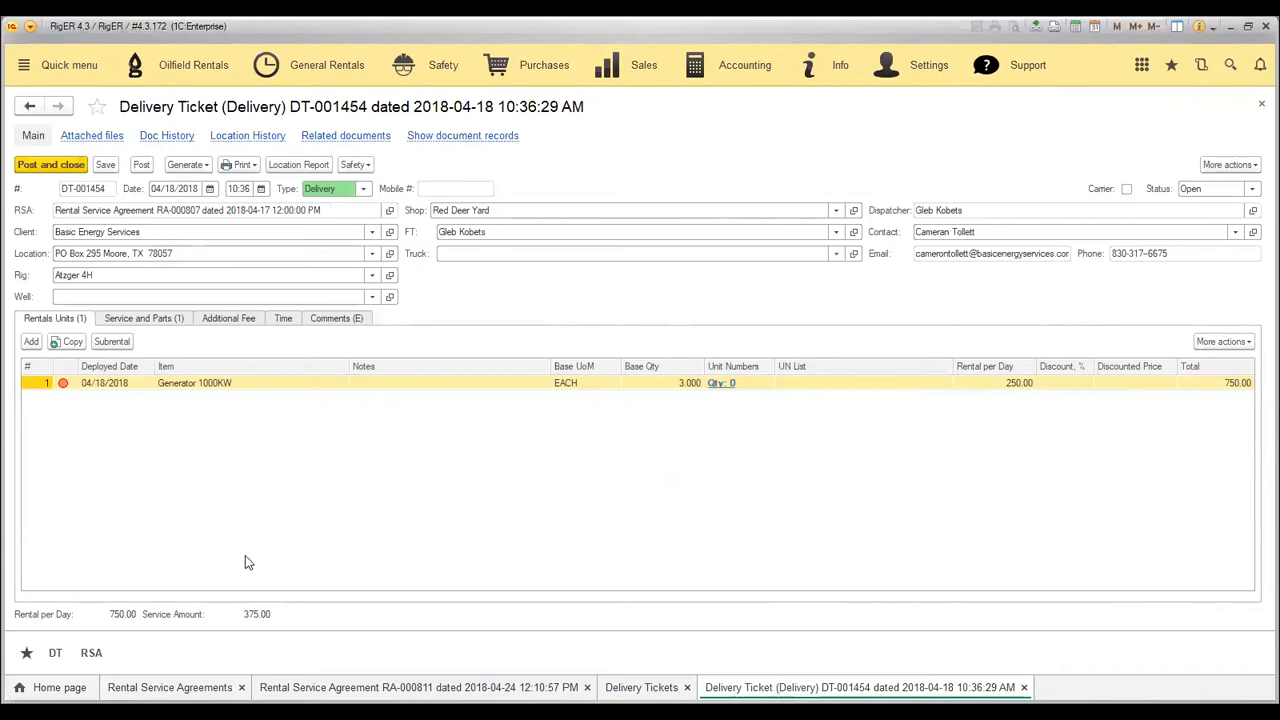
# Switch between the opened rental service agreement and the delivery ticket, ending on the agreement
pyautogui.click(316, 689)
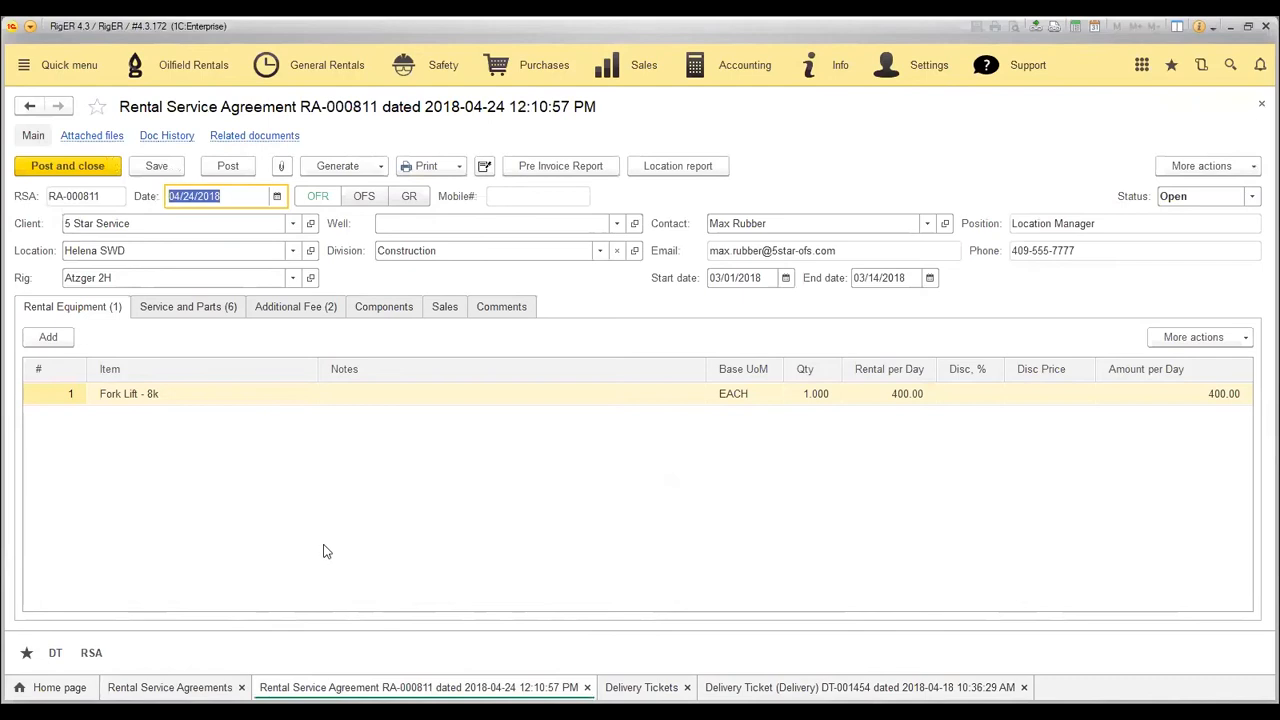
pyautogui.click(766, 689)
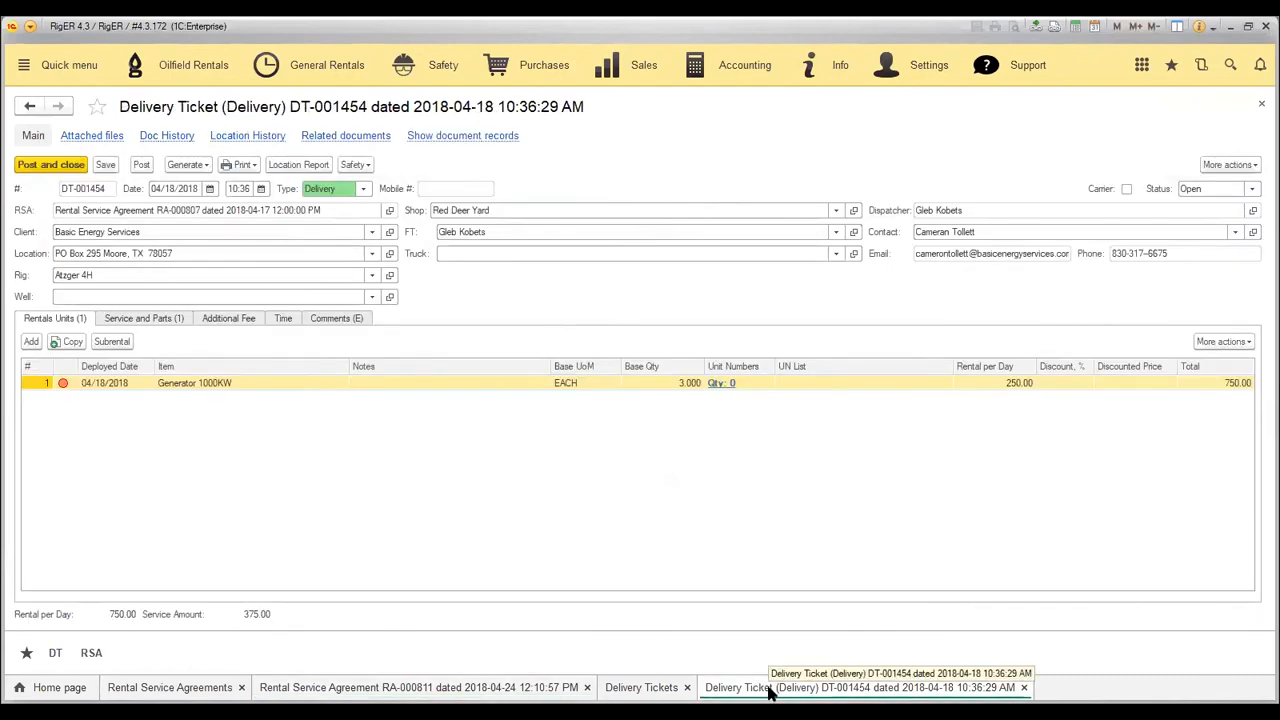
pyautogui.click(436, 686)
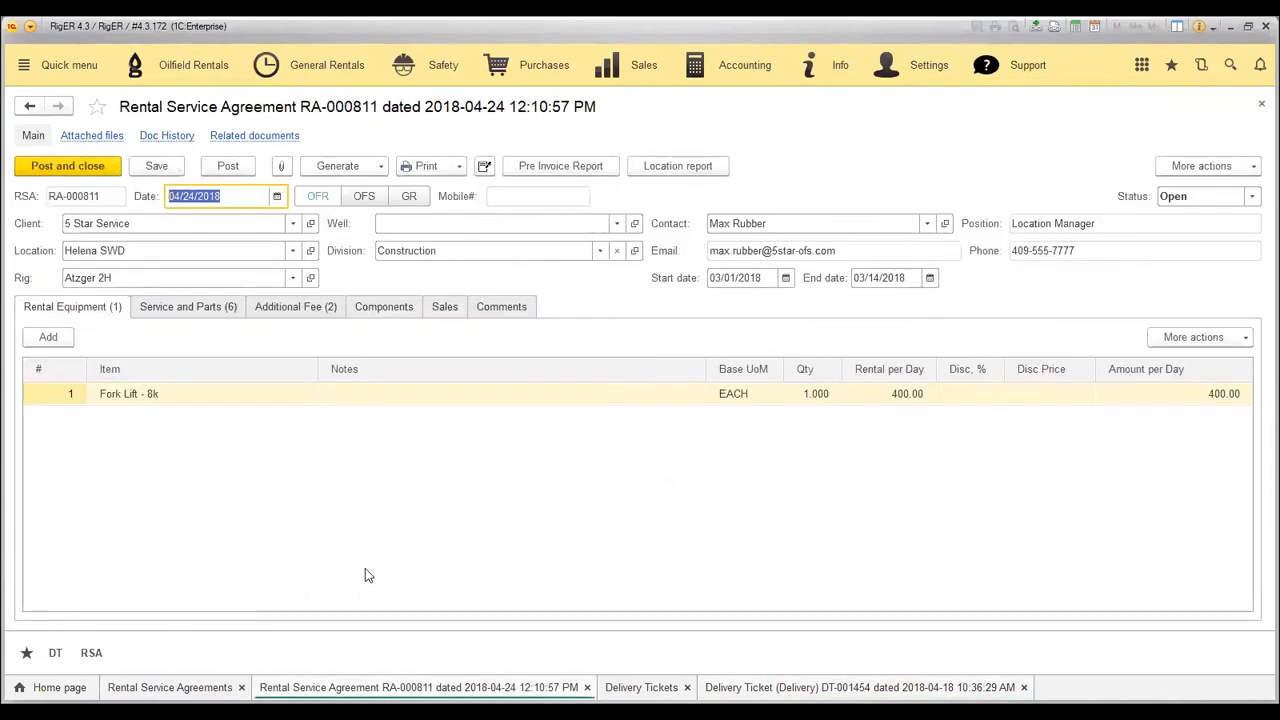
pyautogui.click(365, 577)
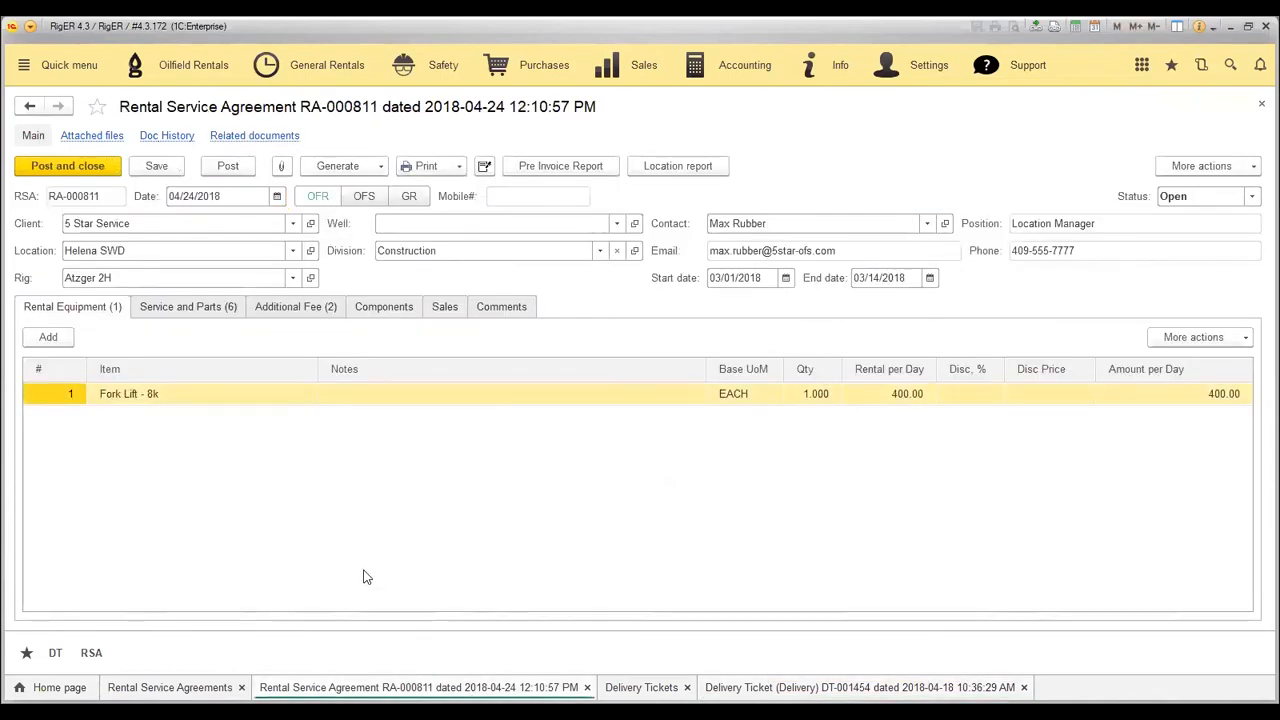
# Close the rental service agreement, the delivery ticket and both document lists to return to the home page
pyautogui.click(1262, 110)
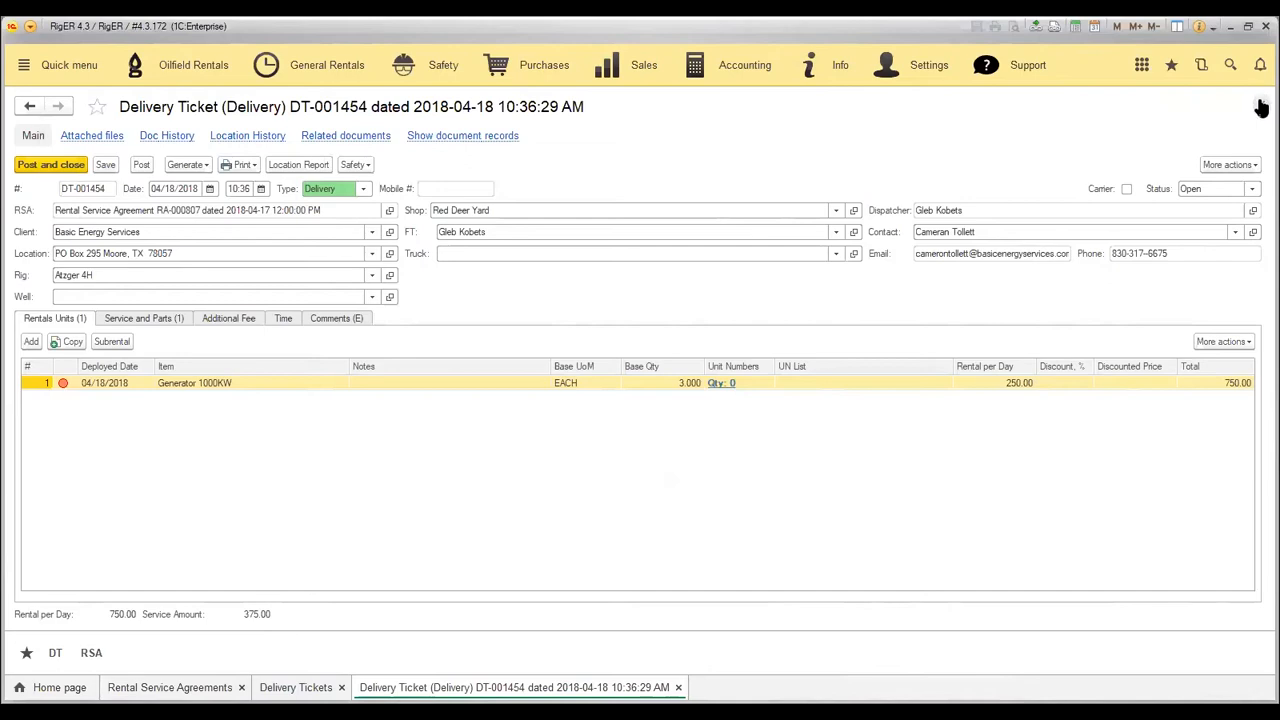
pyautogui.click(1262, 108)
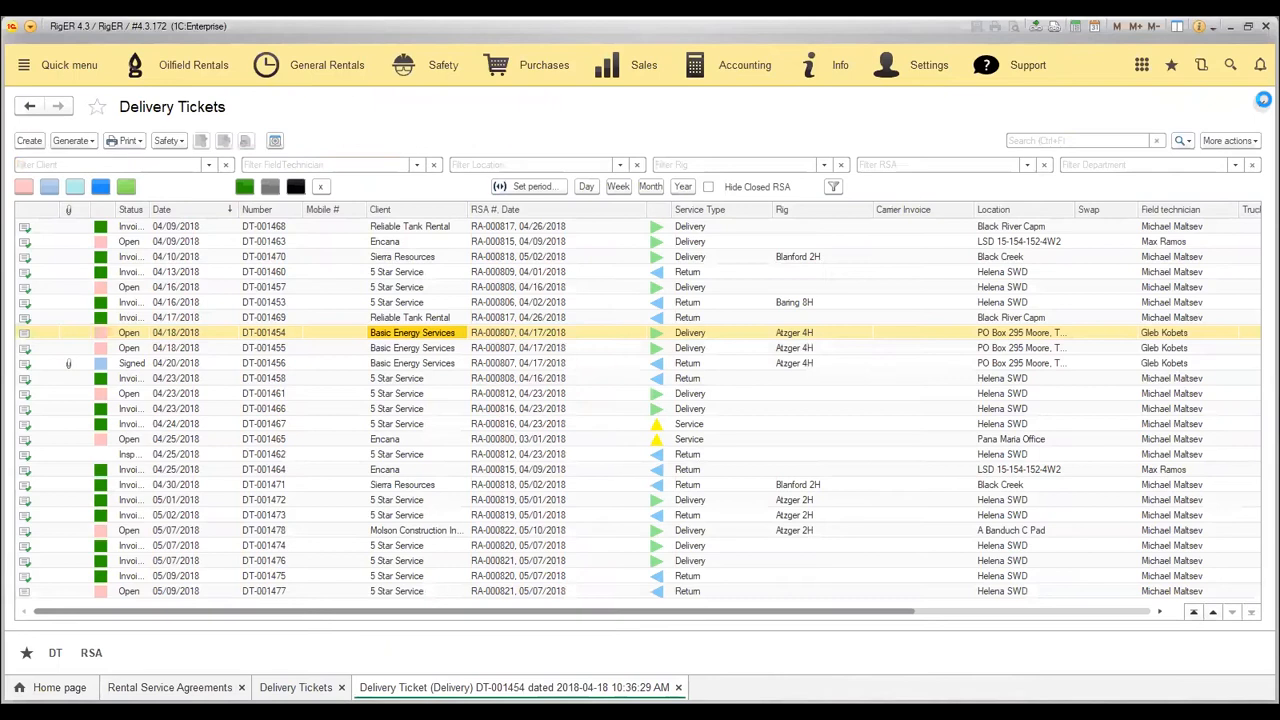
pyautogui.click(1262, 107)
pyautogui.click(1262, 107)
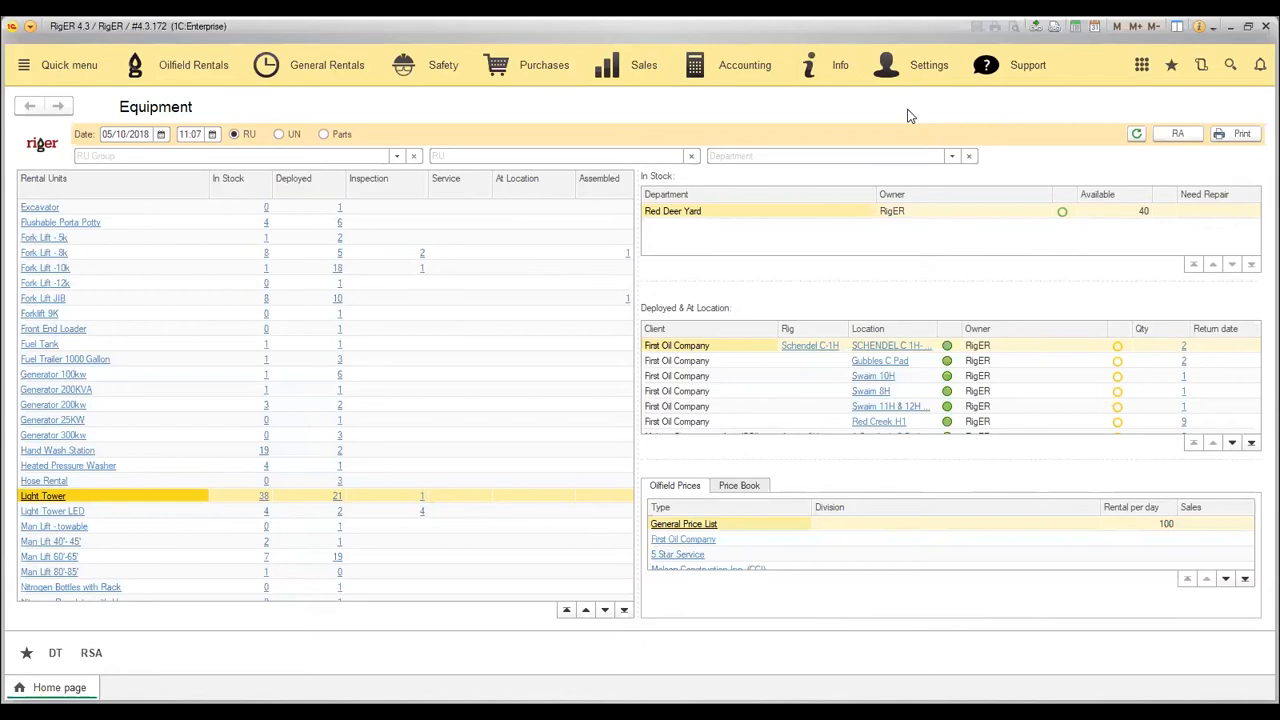
# Select the Fuel Tank rental unit in the Equipment list and open the Oilfield Rentals Items list
pyautogui.click(138, 346)
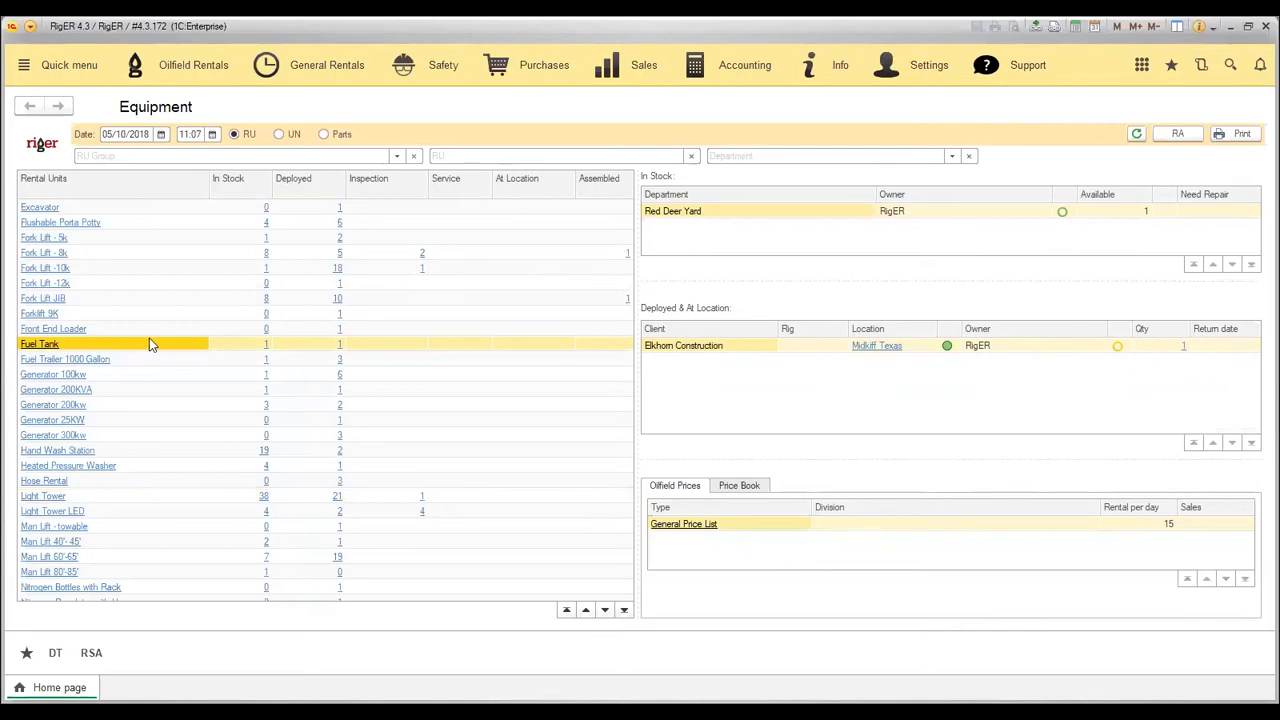
pyautogui.click(195, 65)
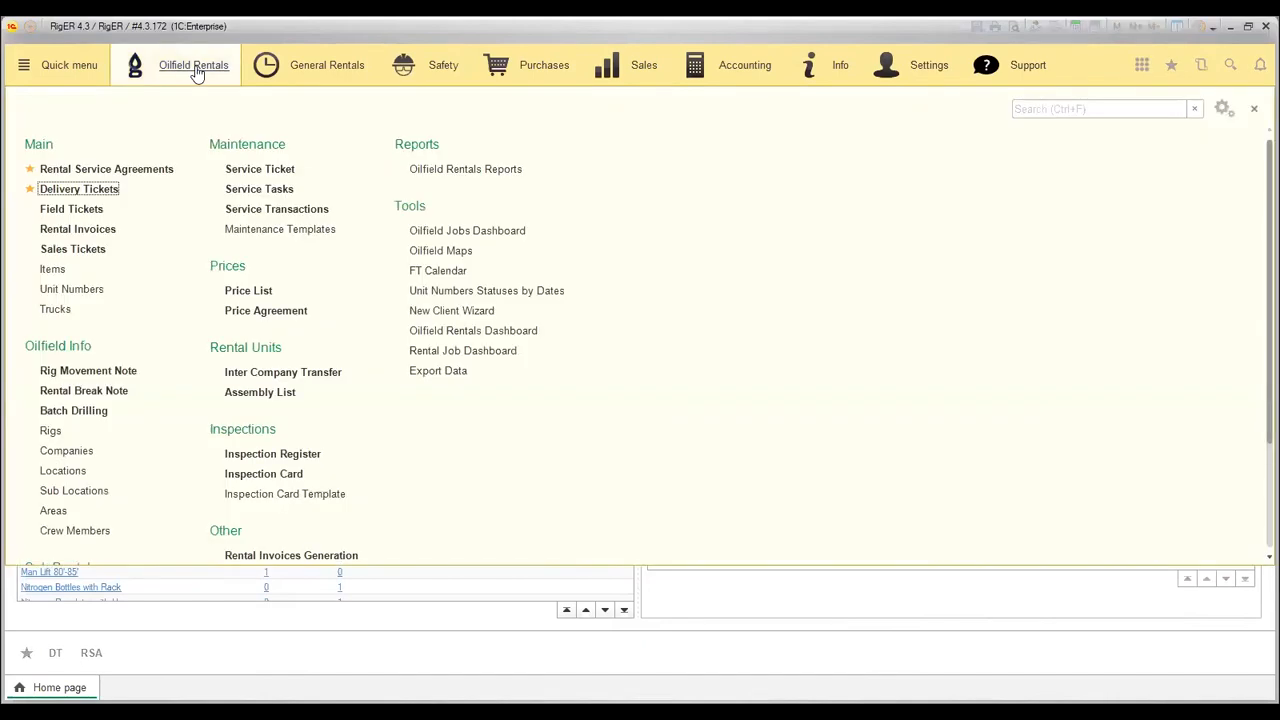
pyautogui.click(52, 270)
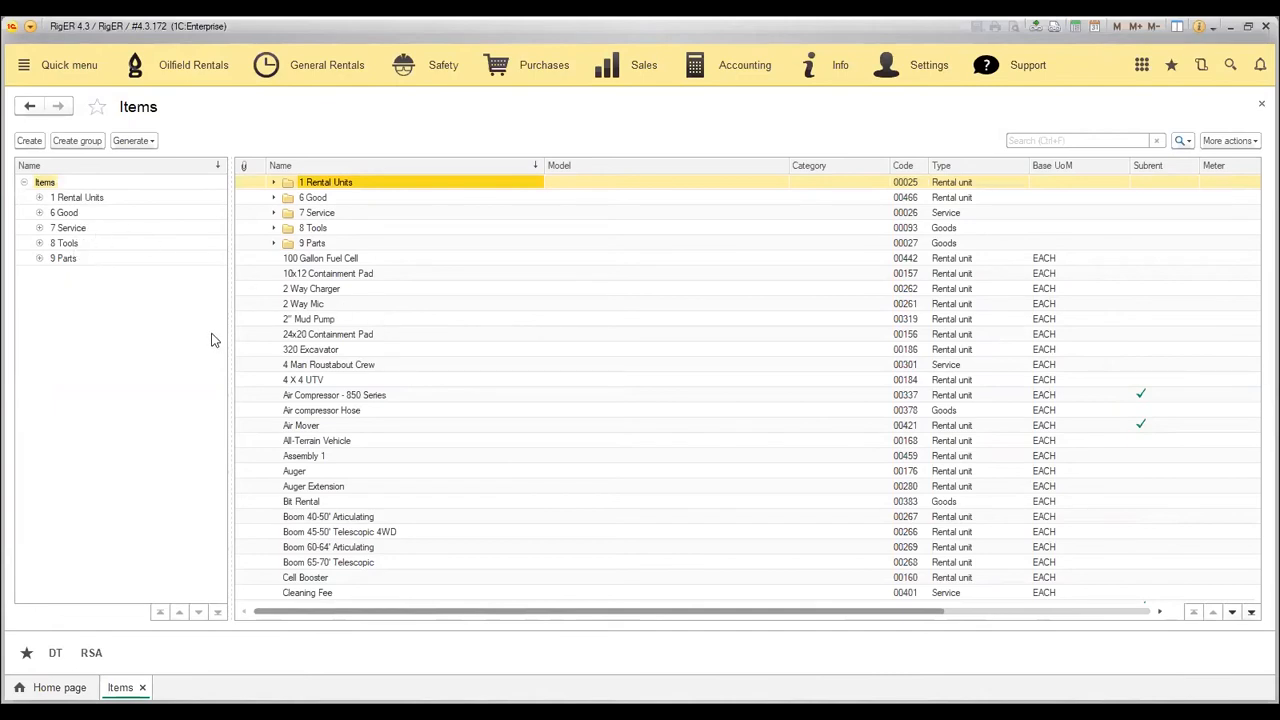
# Create an item named New Unit 1 with the type Rental unit, then save and close it
pyautogui.click(30, 141)
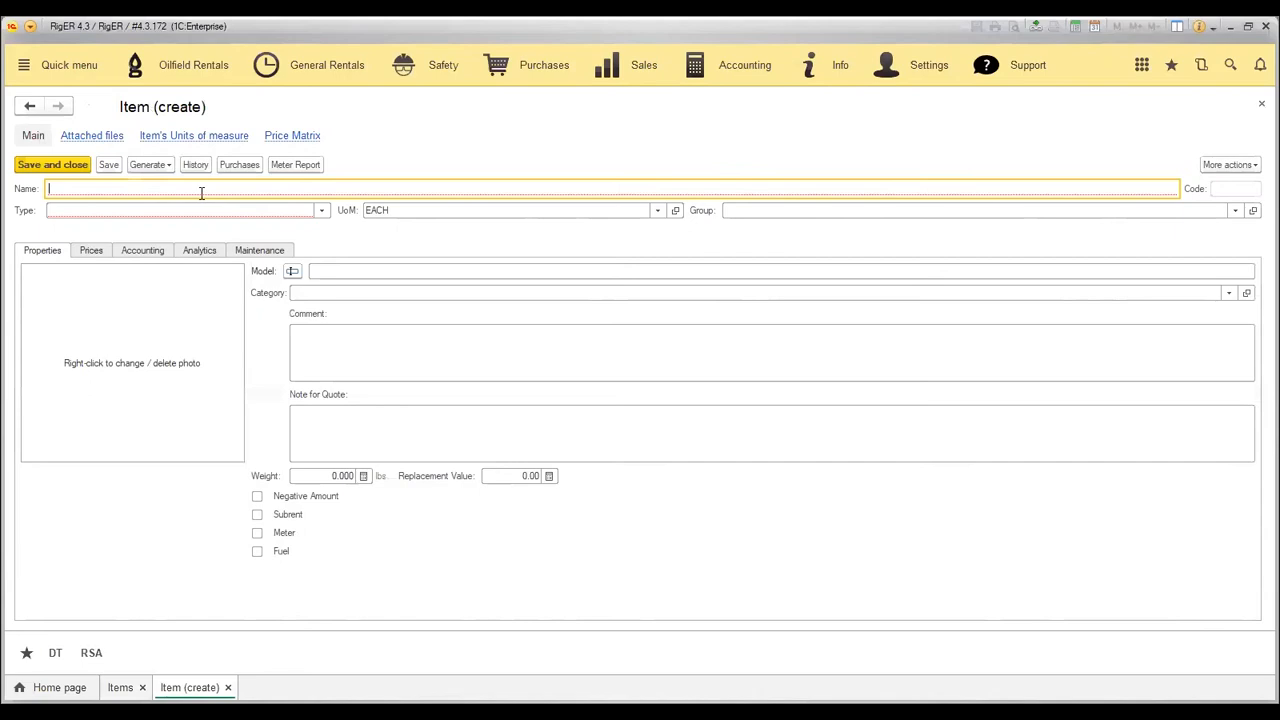
pyautogui.write('New Unit 1')
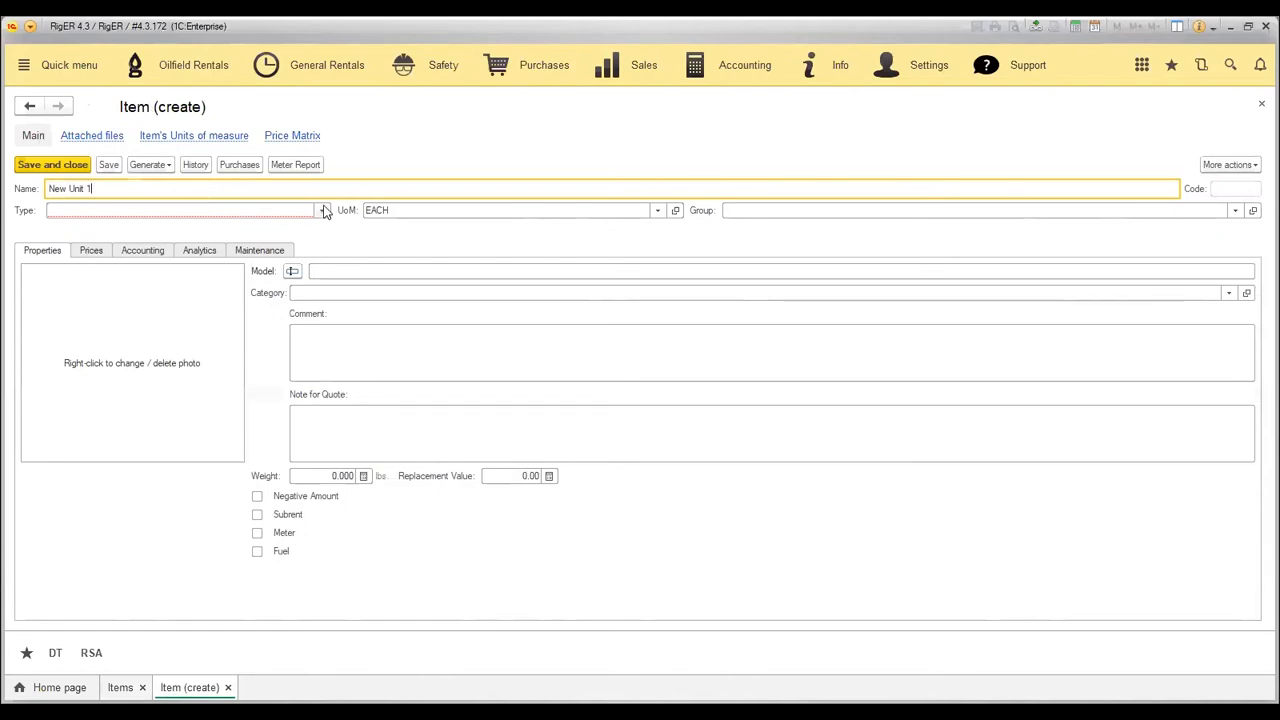
pyautogui.click(324, 211)
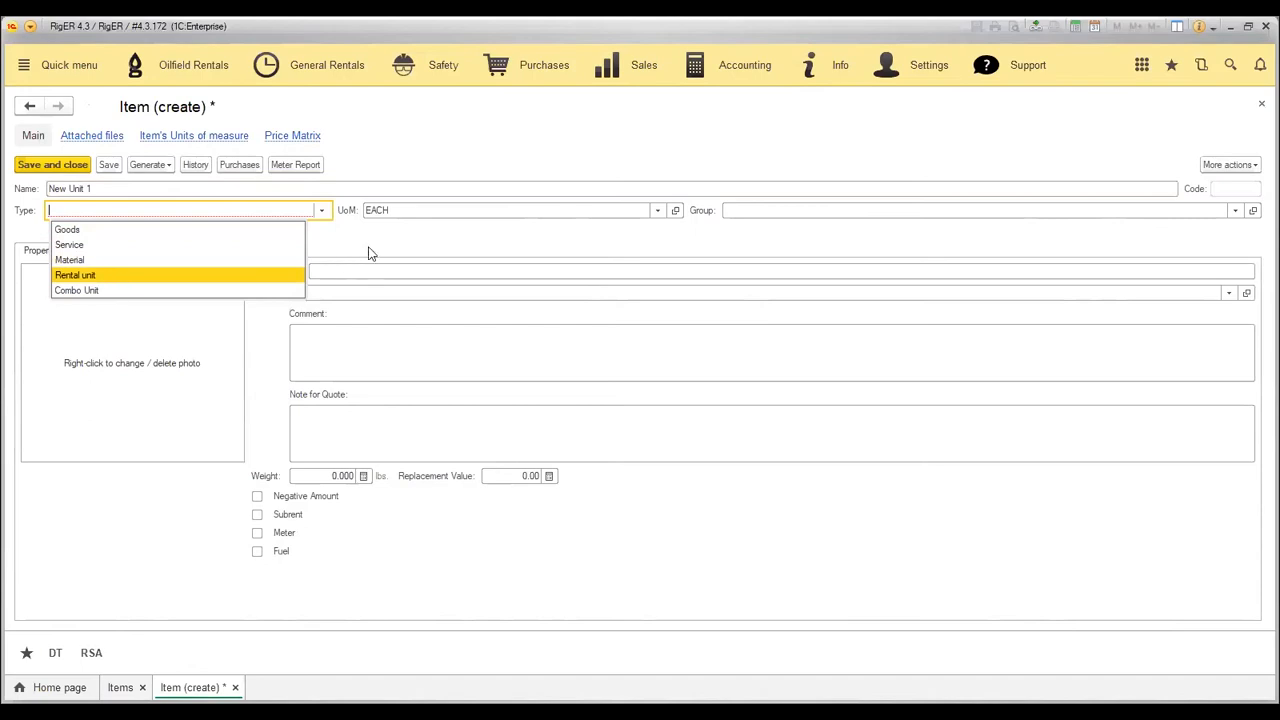
pyautogui.press('Return')
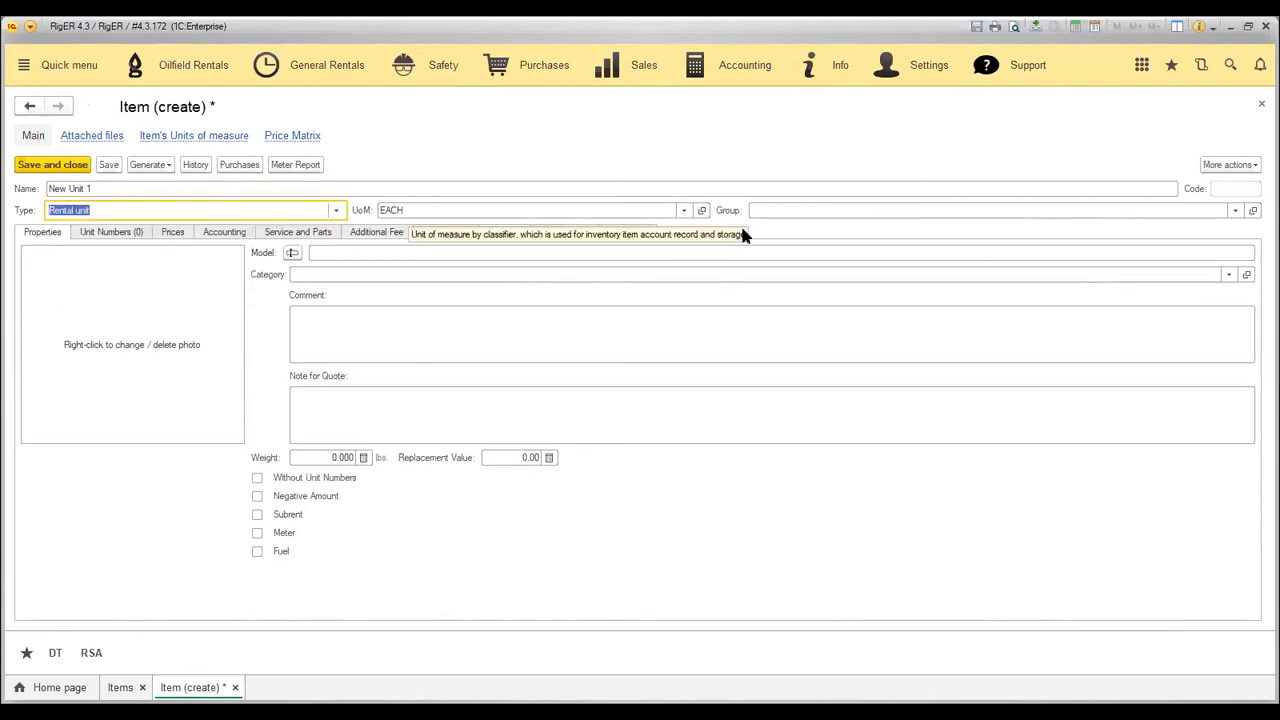
pyautogui.click(338, 313)
pyautogui.click(345, 395)
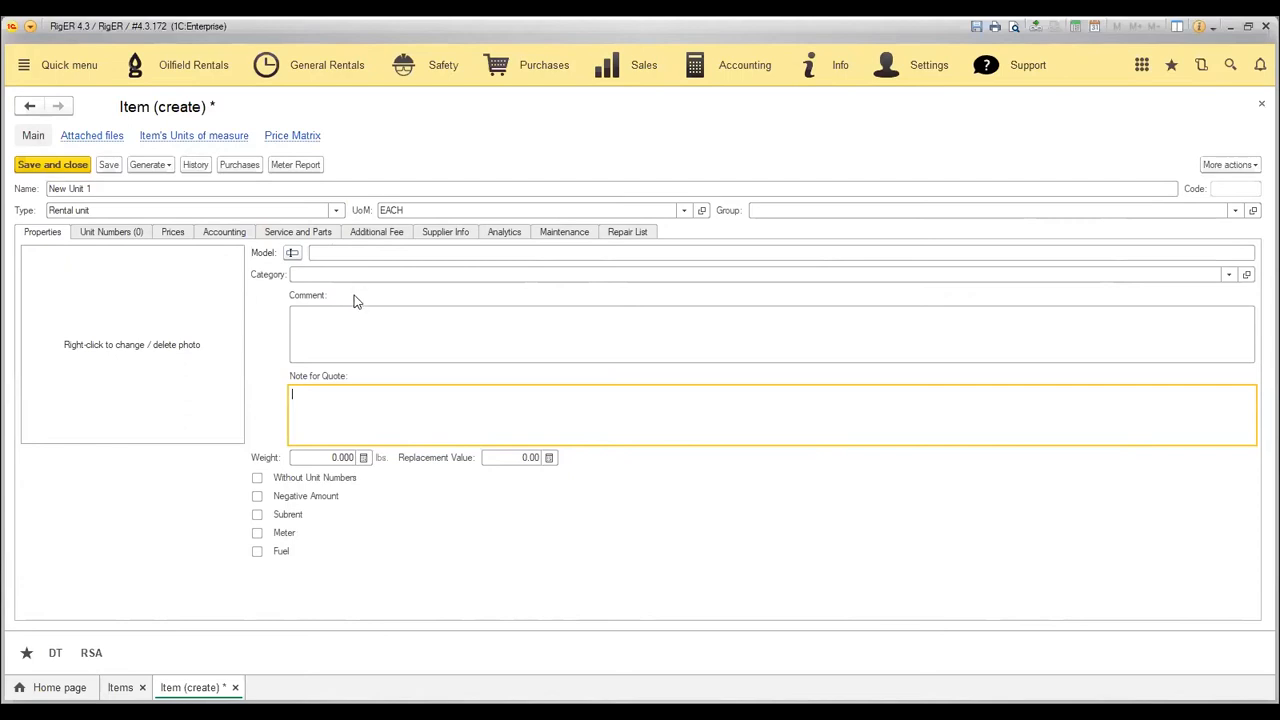
pyautogui.click(72, 166)
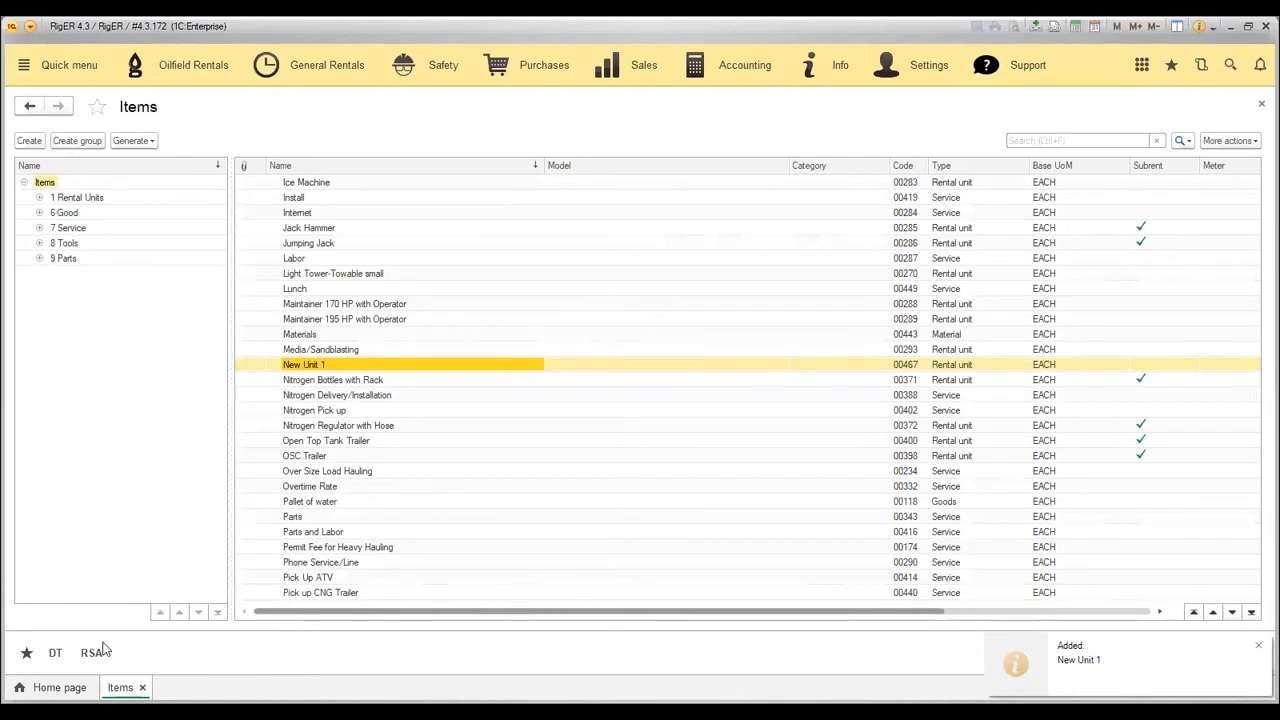
# Look through the rental units in the home page Equipment list, checking for the new item
pyautogui.click(74, 688)
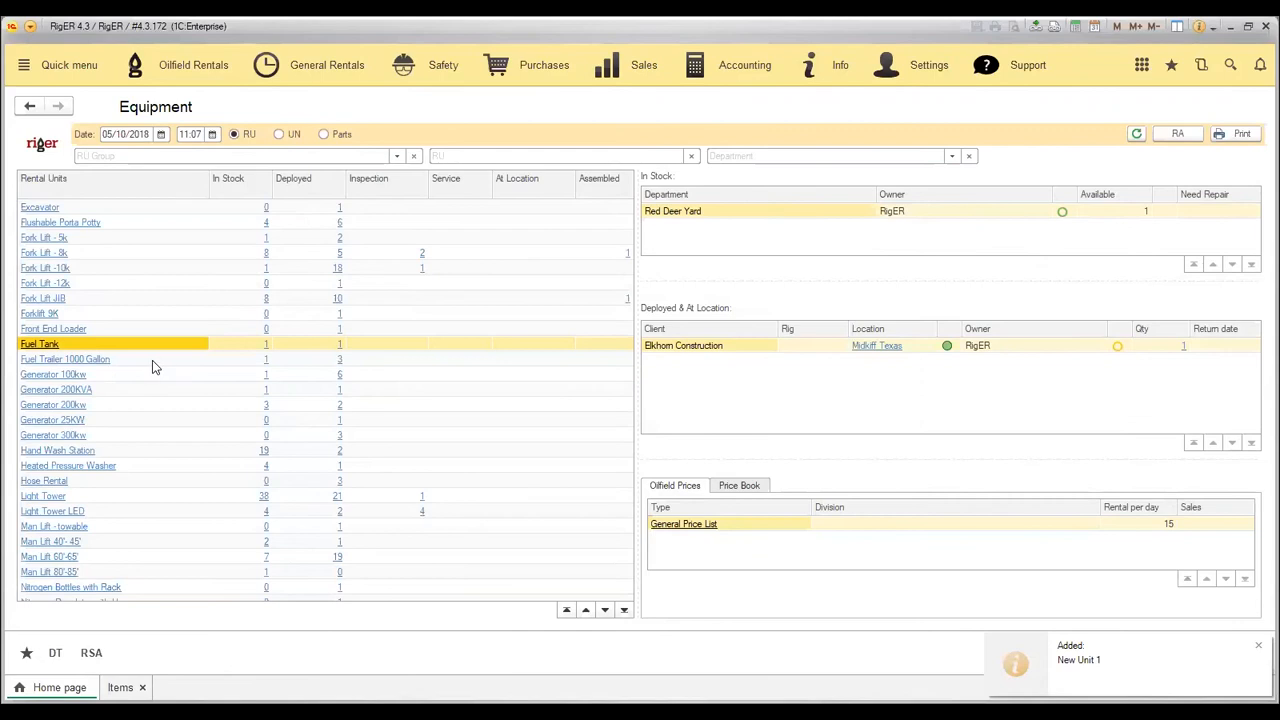
pyautogui.scroll(-2, 152, 360)
pyautogui.scroll(-3, 134, 411)
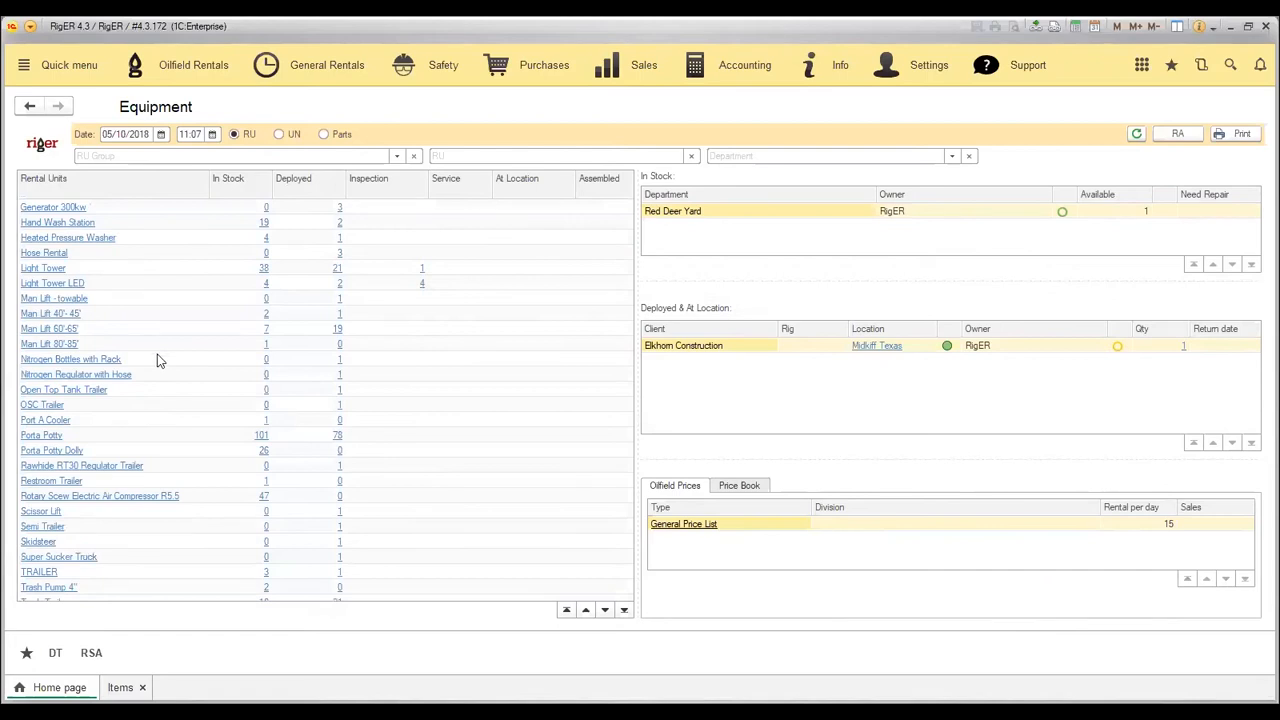
pyautogui.scroll(1, 157, 355)
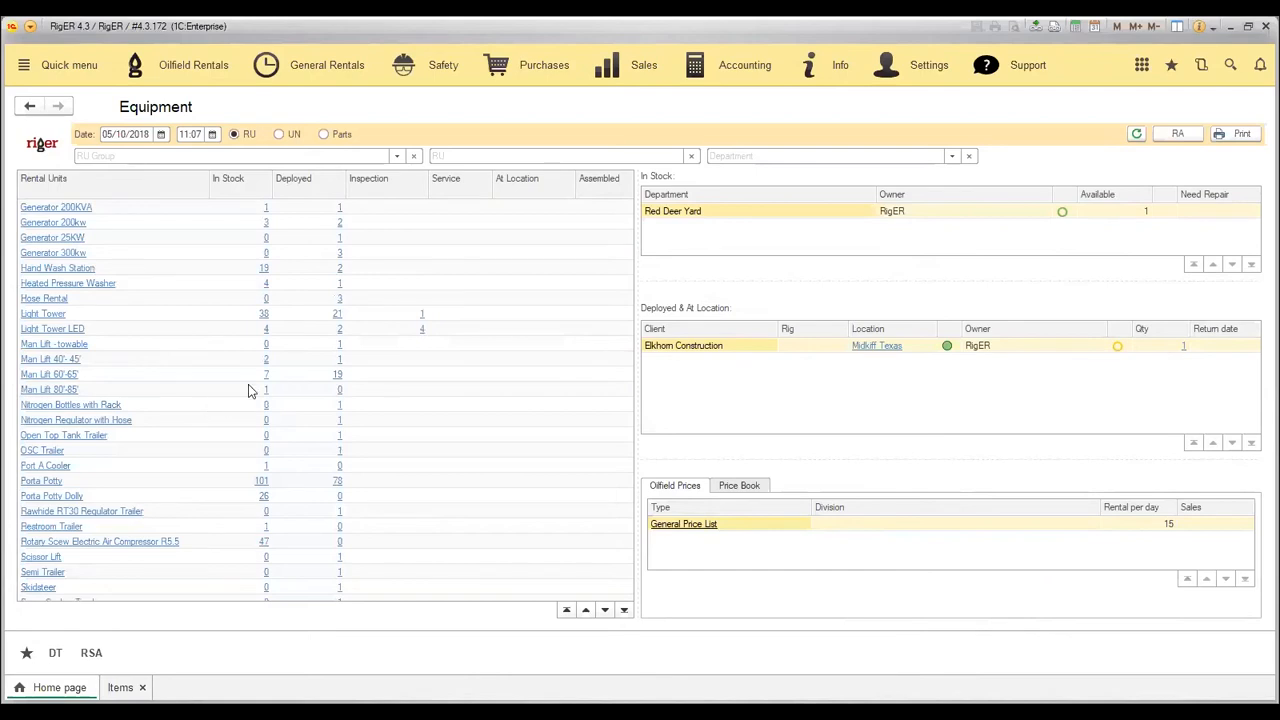
# Open the purchase orders list and start a new purchase order, ready to choose its vendor
pyautogui.click(540, 68)
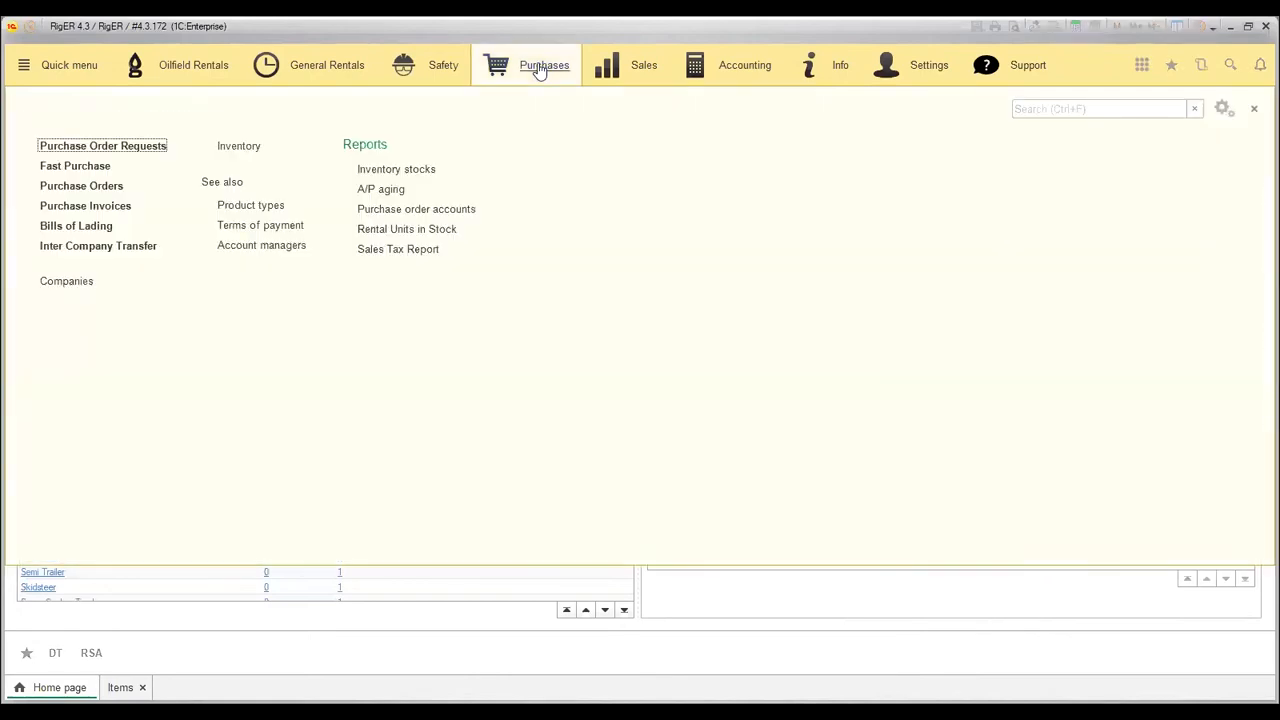
pyautogui.click(100, 186)
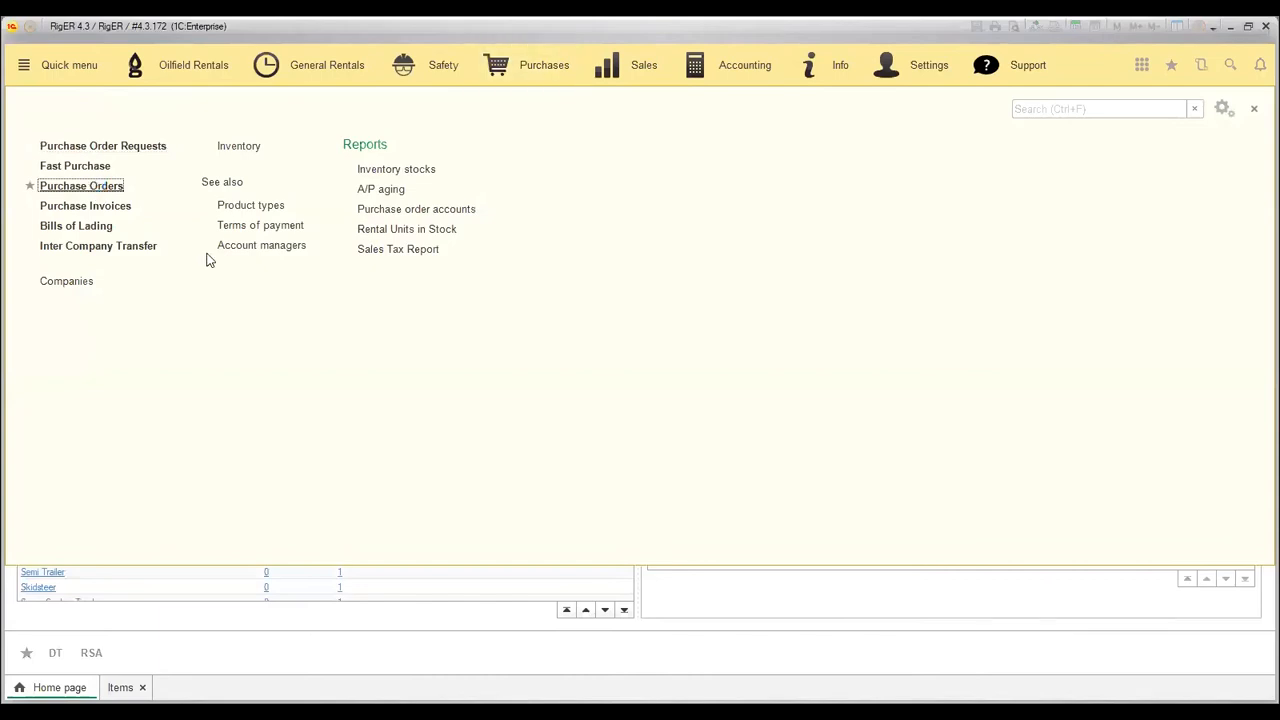
pyautogui.click(27, 143)
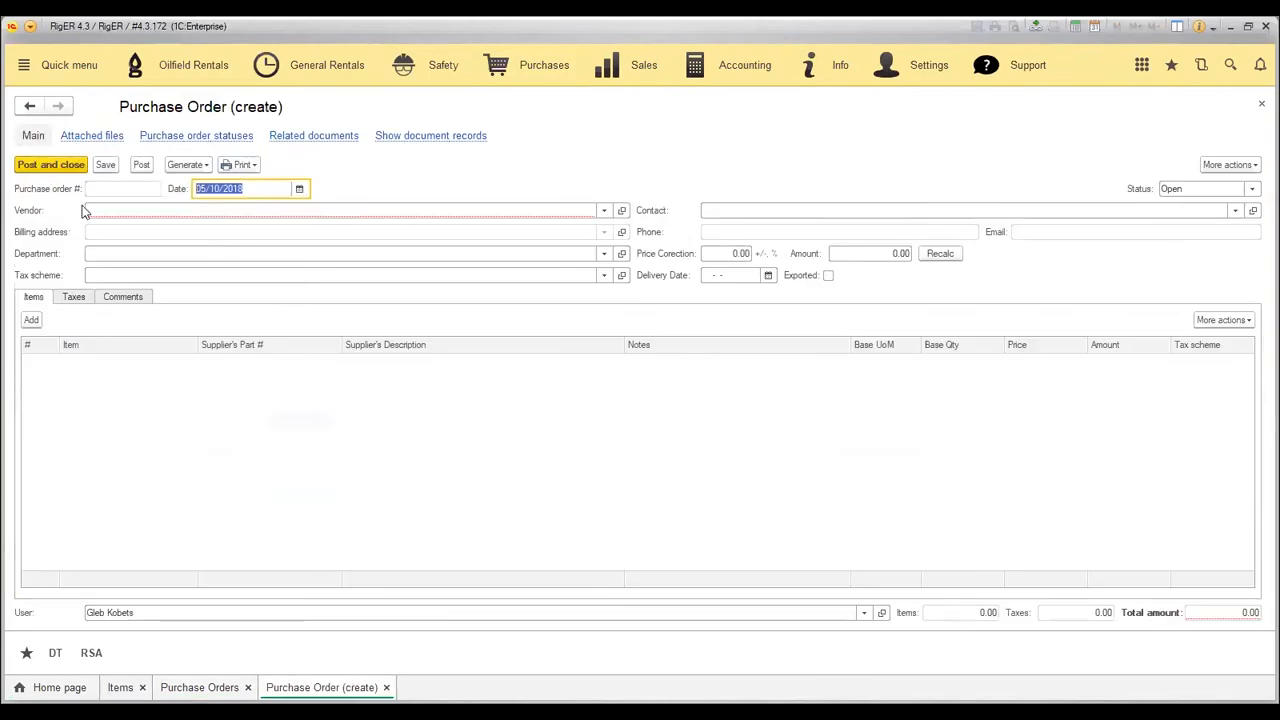
pyautogui.click(103, 209)
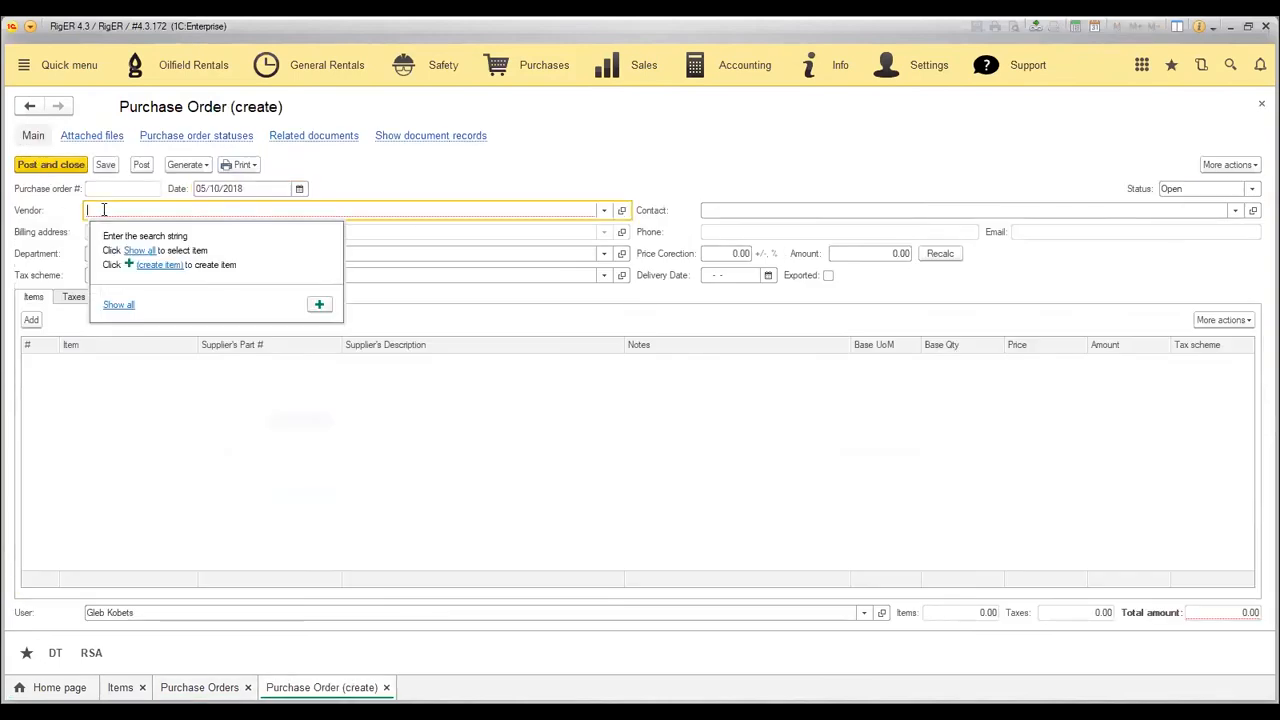
pyautogui.click(117, 306)
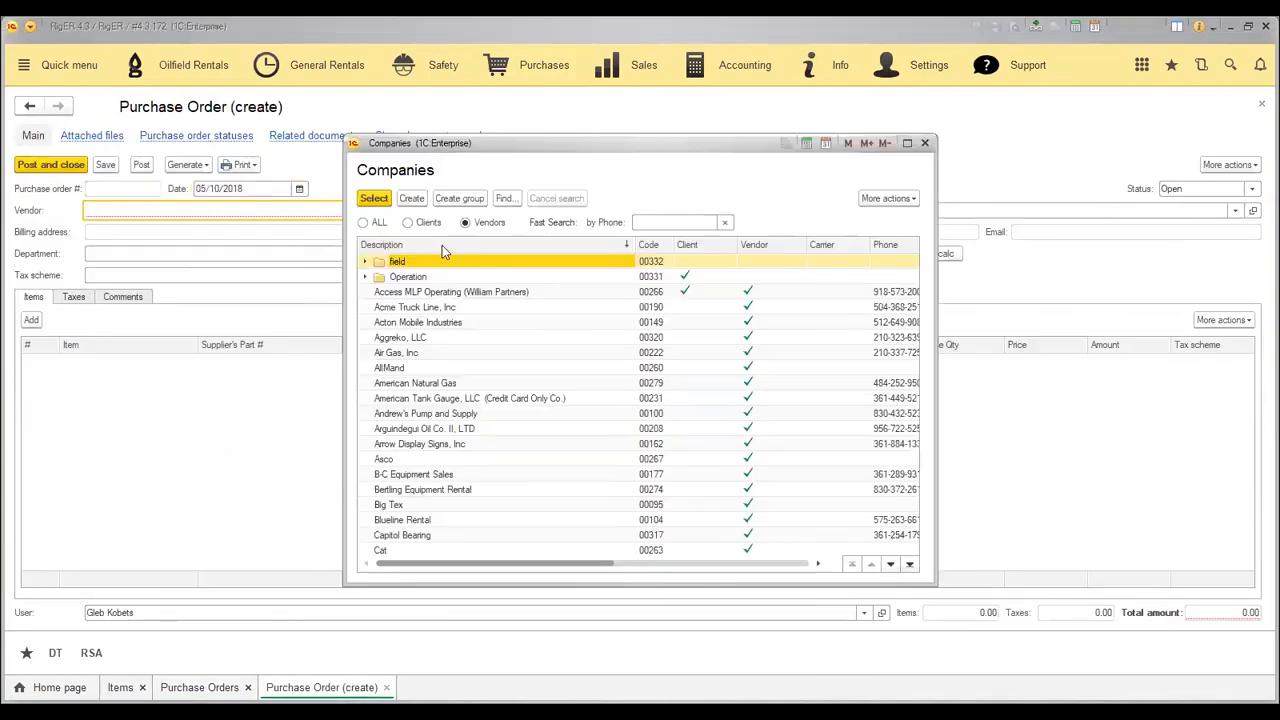
pyautogui.click(925, 144)
pyautogui.write('goo')
pyautogui.press('BackSpace')
pyautogui.press('BackSpace')
pyautogui.press('BackSpace')
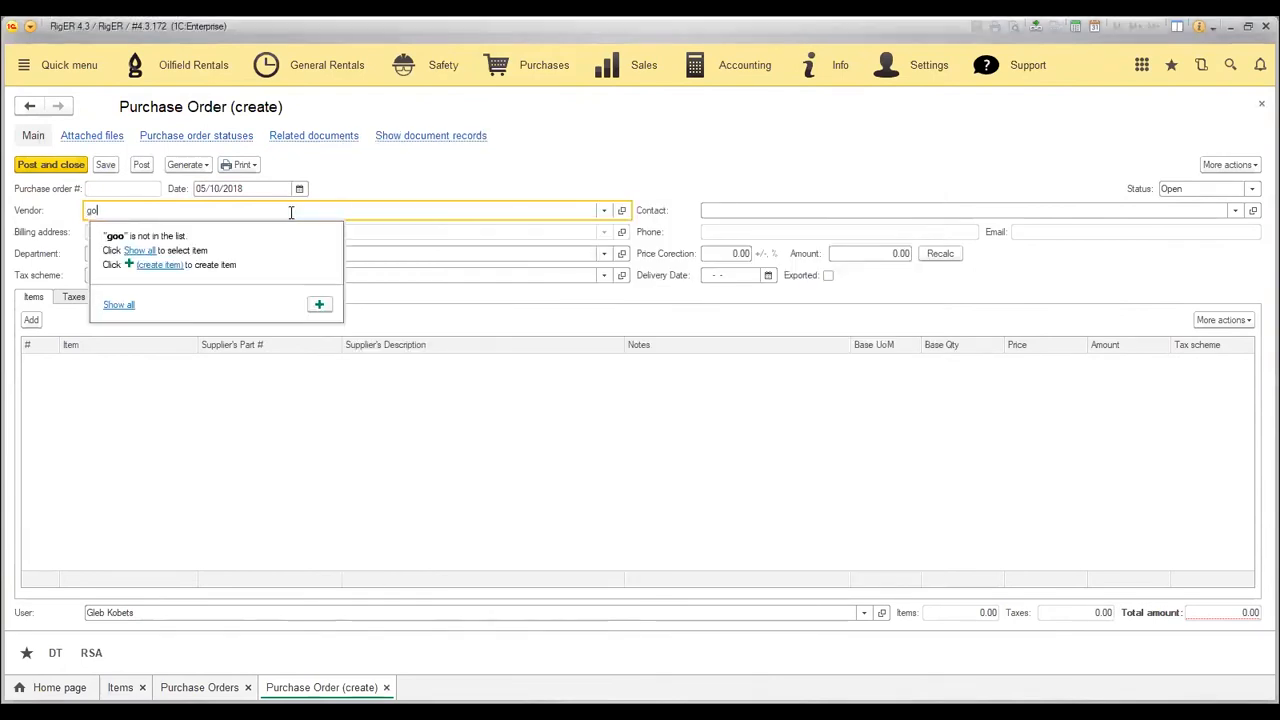
# Choose Acme Truck Line, Inc as the purchase order's vendor and set the delivery date to 2018-05-01
pyautogui.click(118, 306)
pyautogui.click(480, 308)
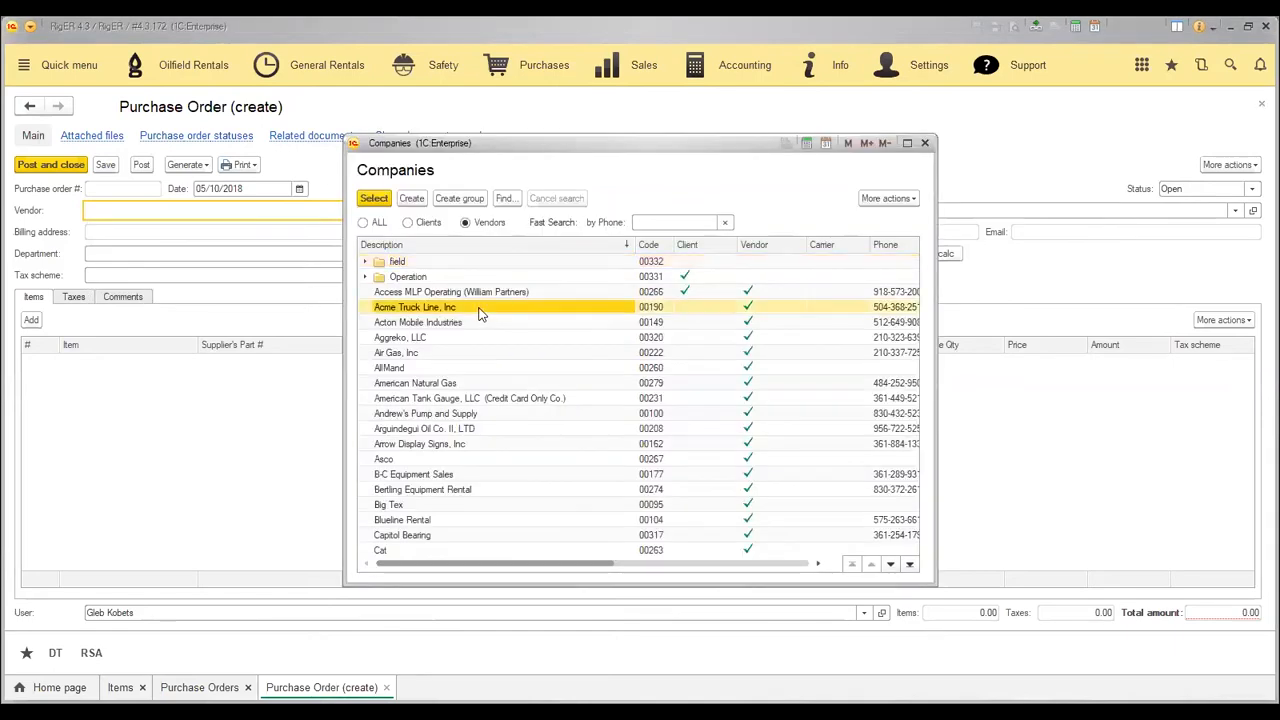
pyautogui.doubleClick(480, 308)
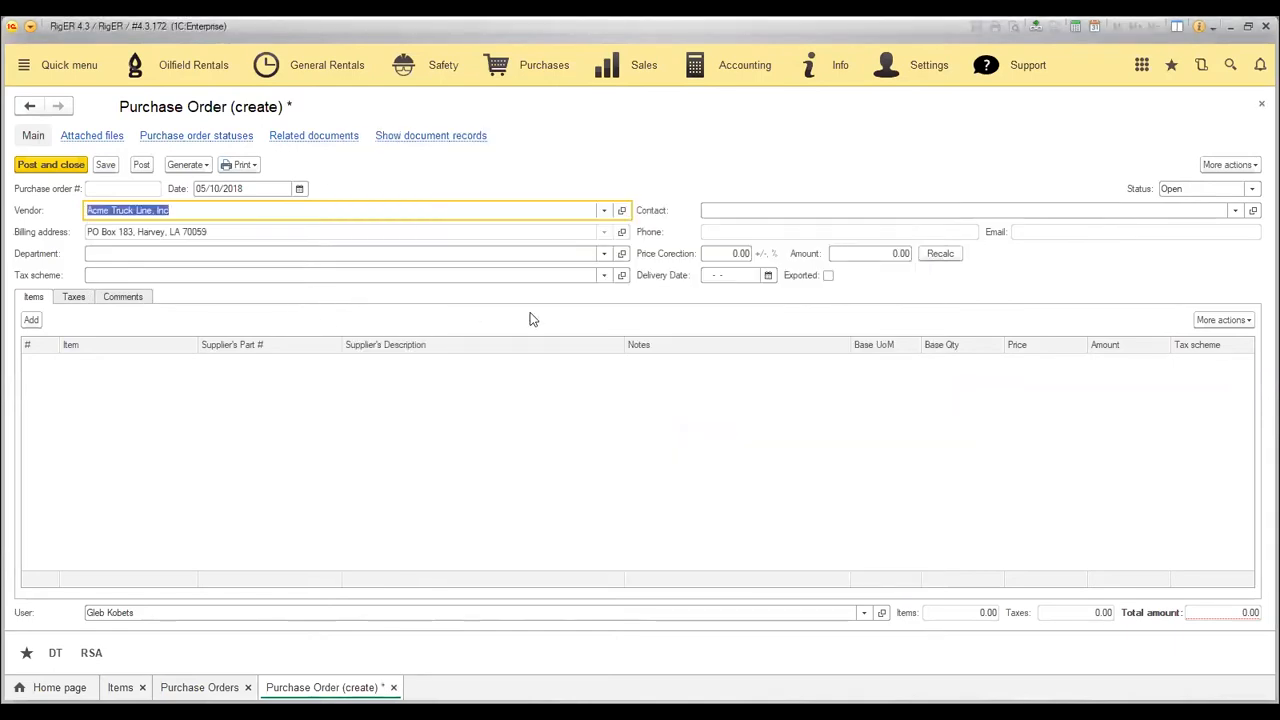
pyautogui.click(767, 276)
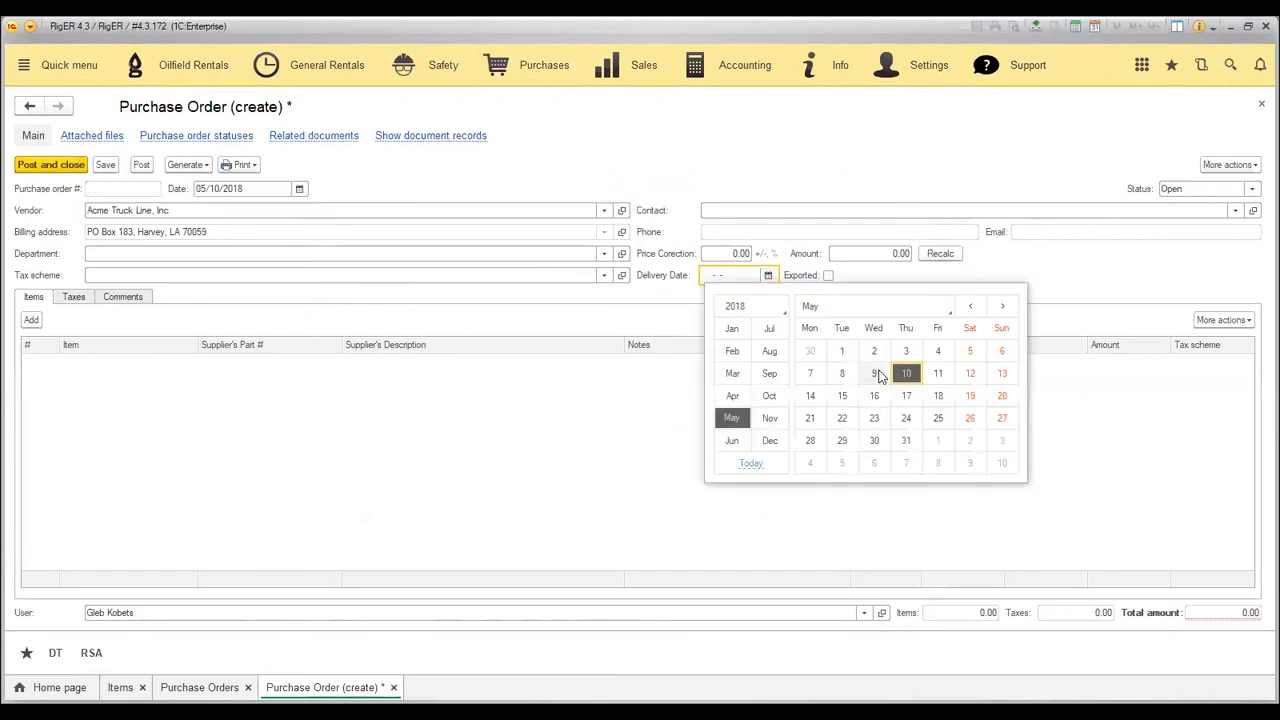
pyautogui.click(842, 351)
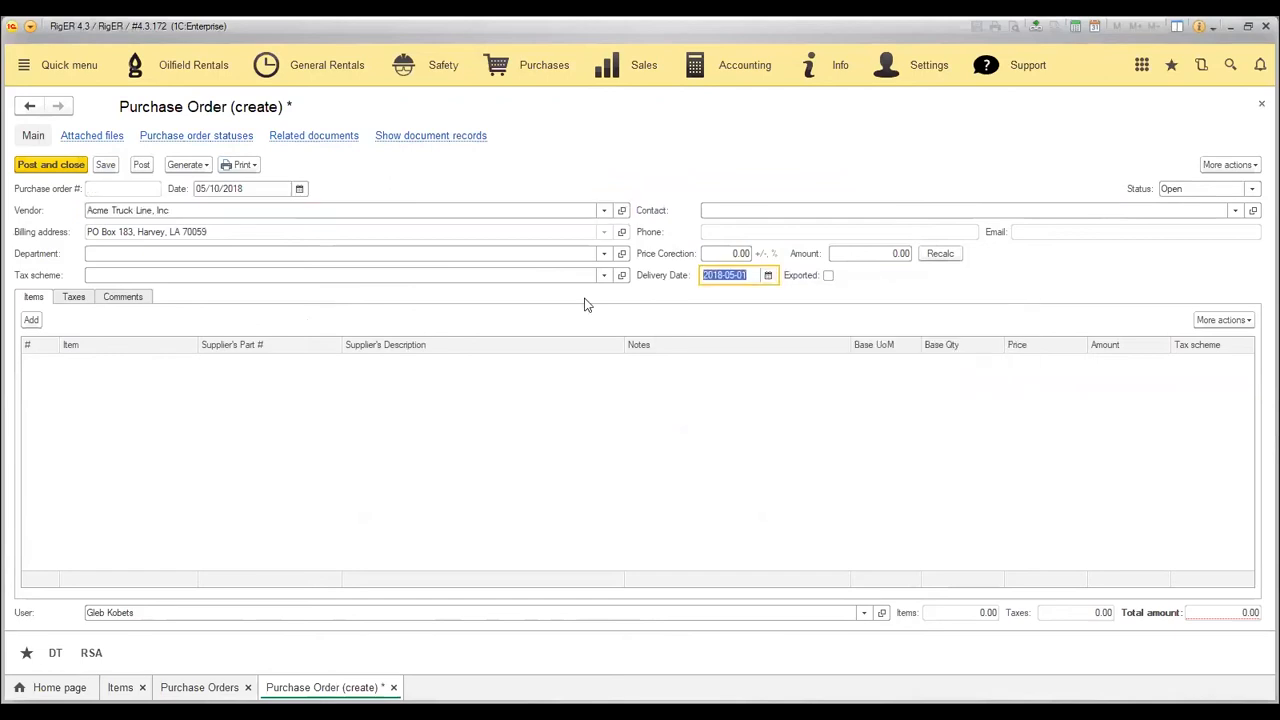
# Add the item New Unit 1 to the purchase order with quantity 5 and price 100, and post the order
pyautogui.click(32, 320)
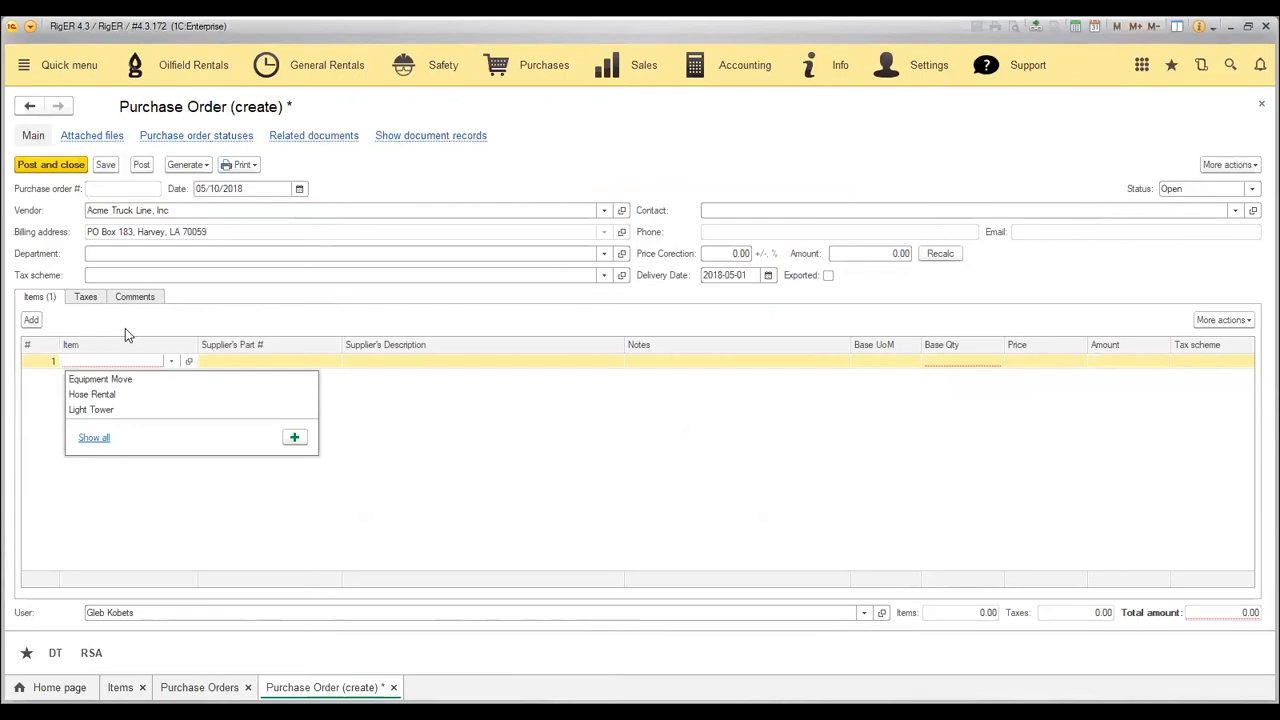
pyautogui.write('new')
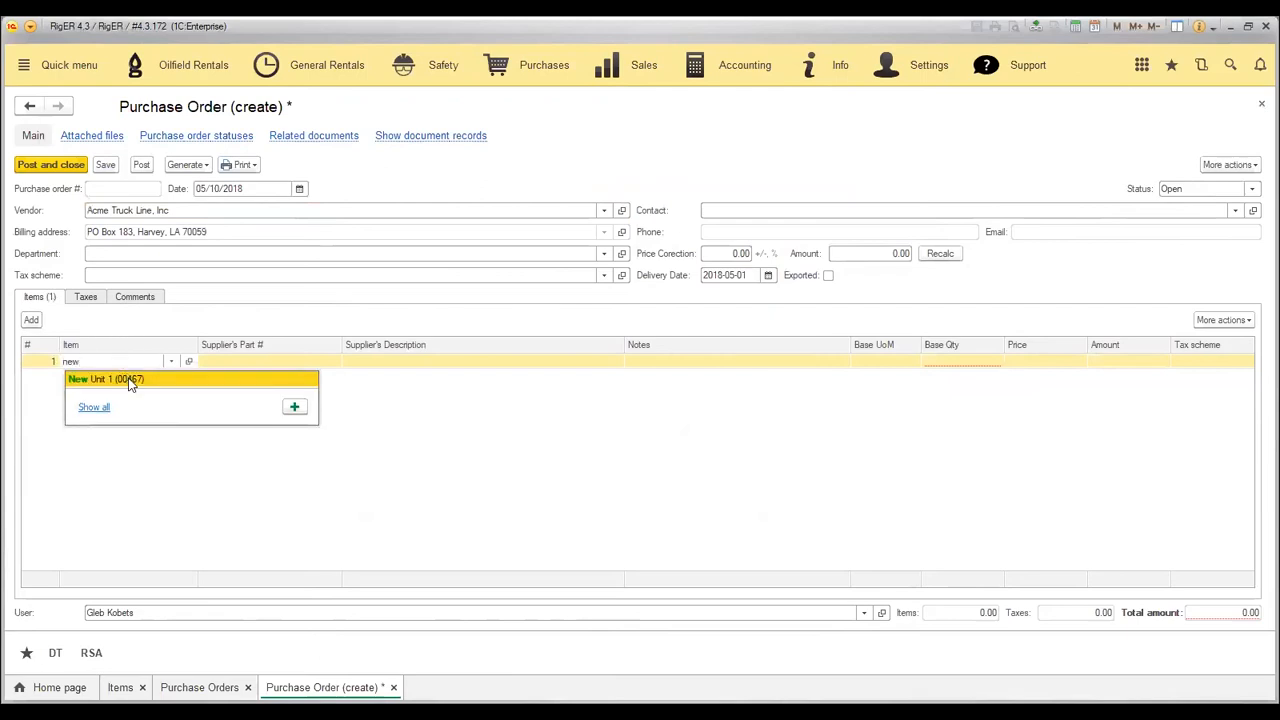
pyautogui.click(130, 384)
pyautogui.click(944, 362)
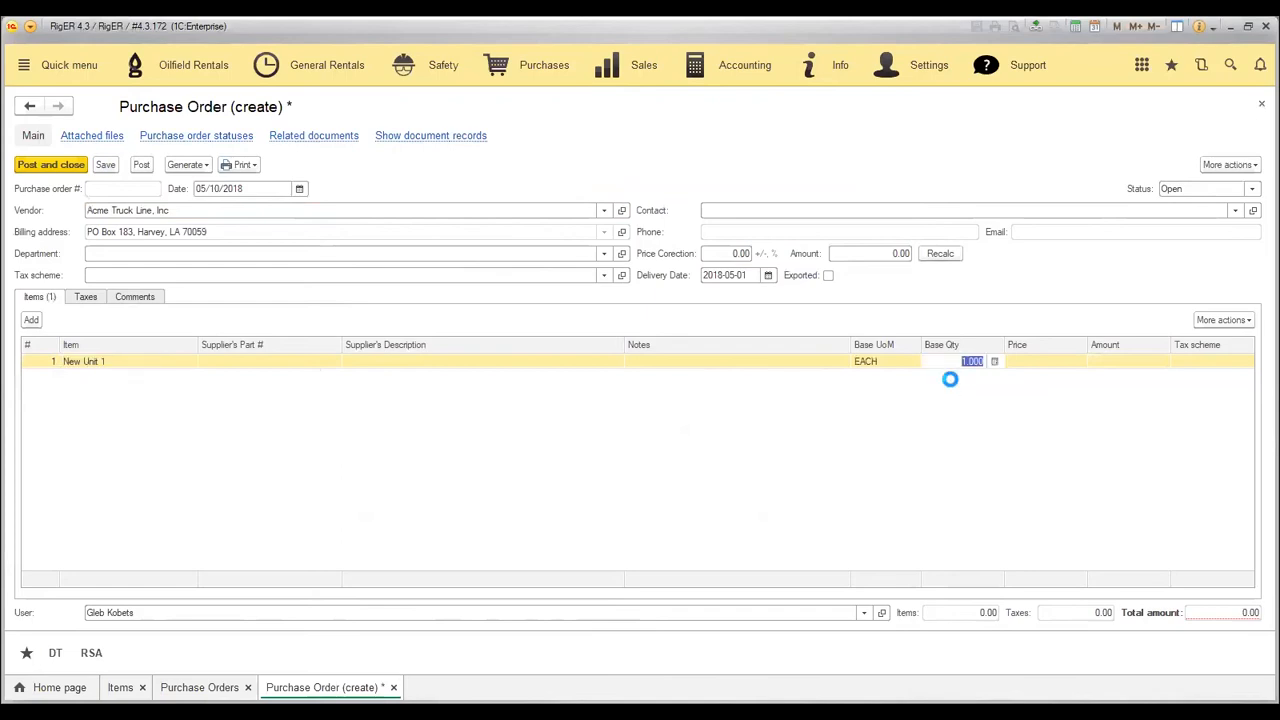
pyautogui.write('5')
pyautogui.press('Tab')
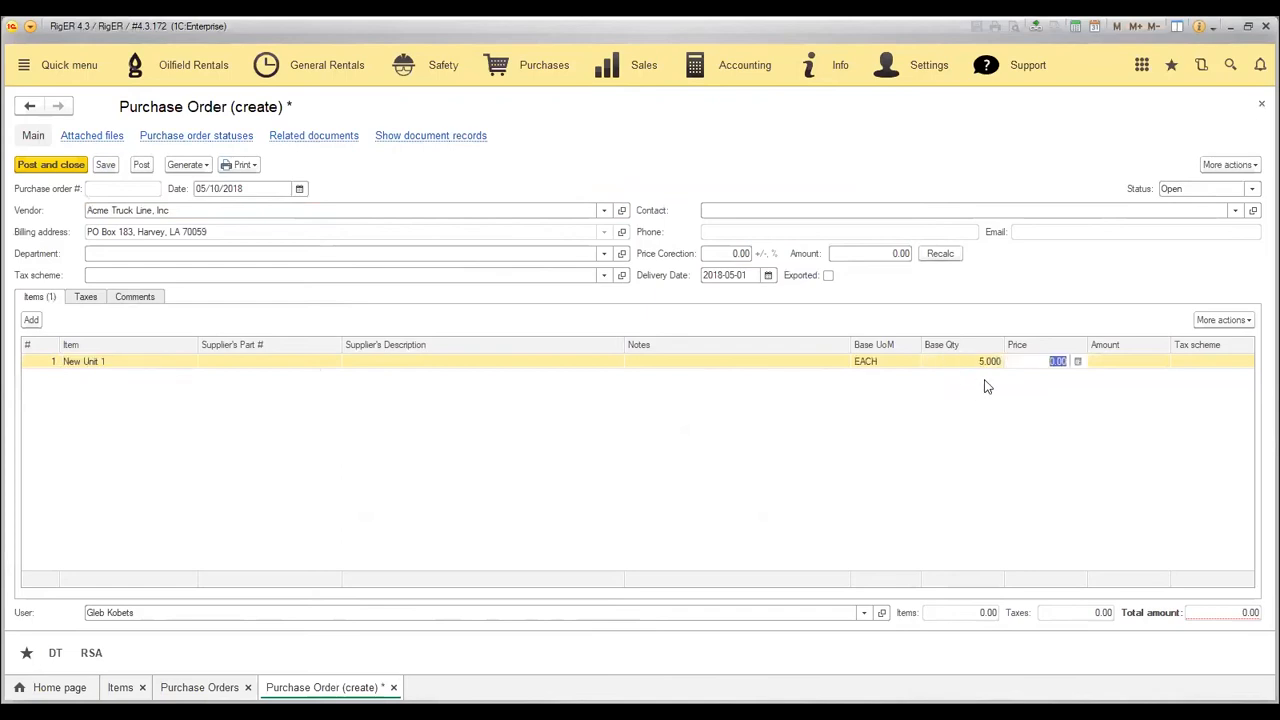
pyautogui.write('100')
pyautogui.press('Tab')
pyautogui.press('Return')
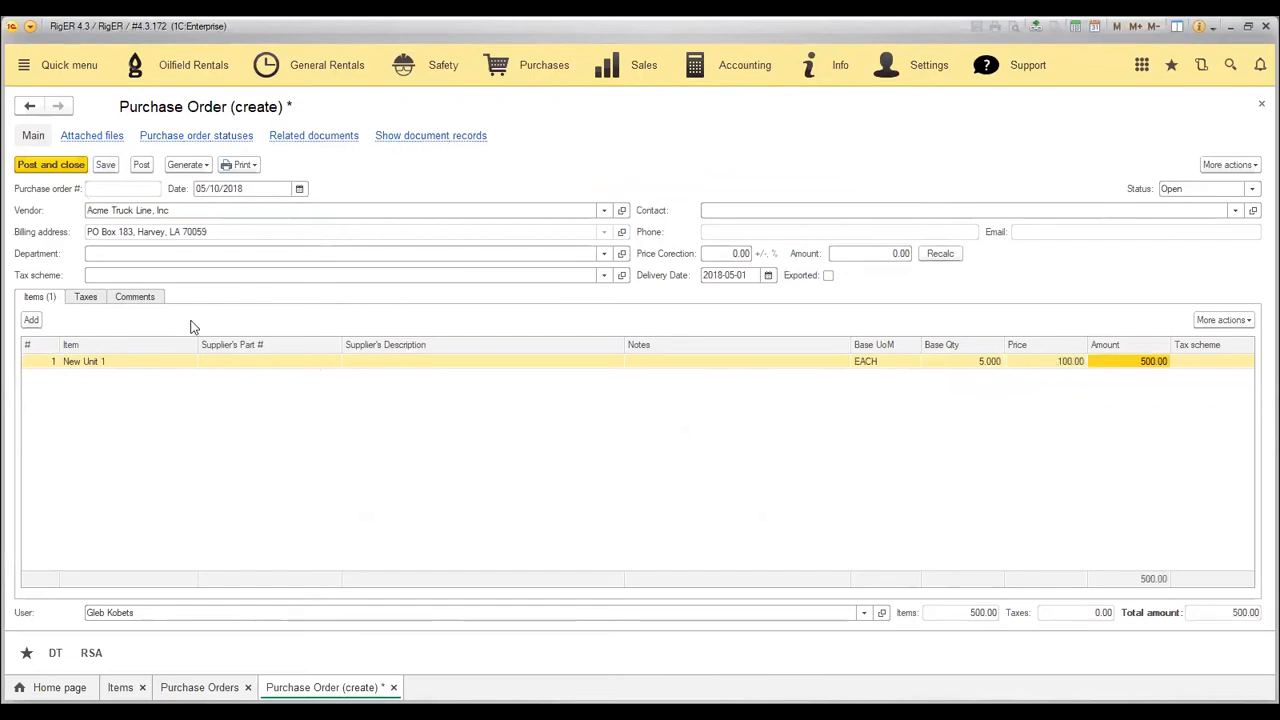
pyautogui.click(141, 166)
# Generate a purchase invoice from the purchase order and post it
pyautogui.click(189, 166)
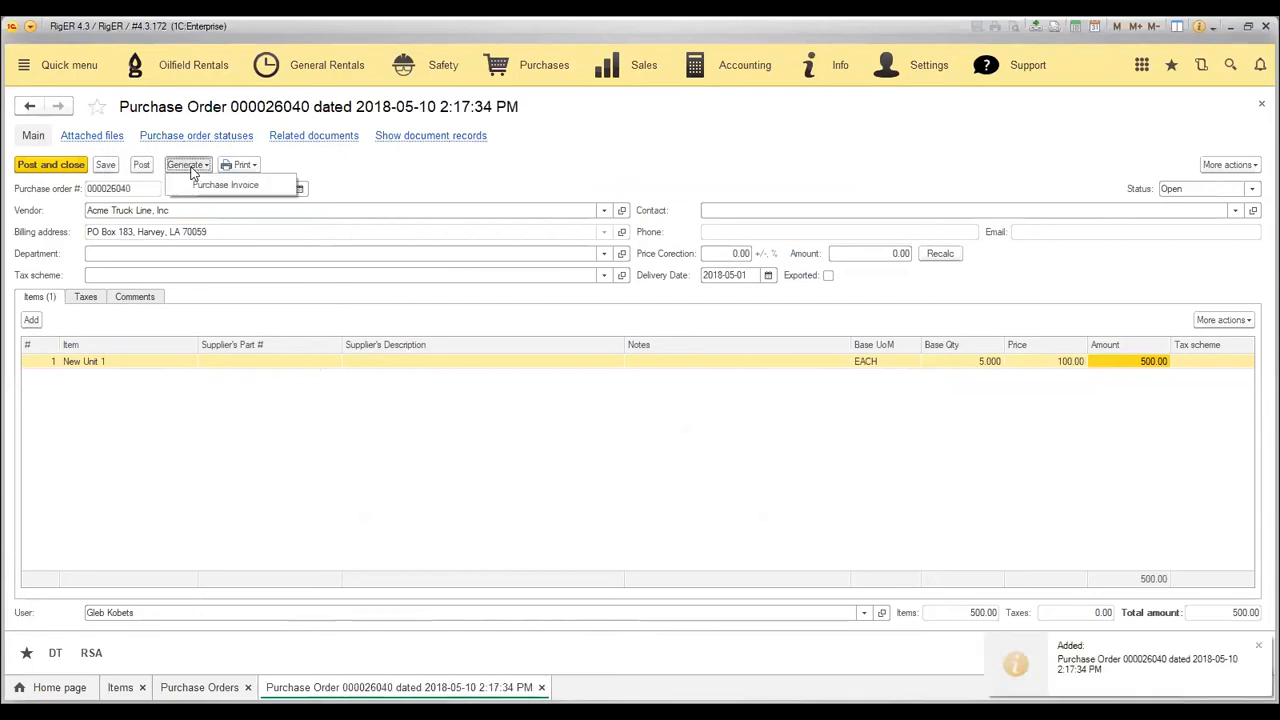
pyautogui.click(200, 189)
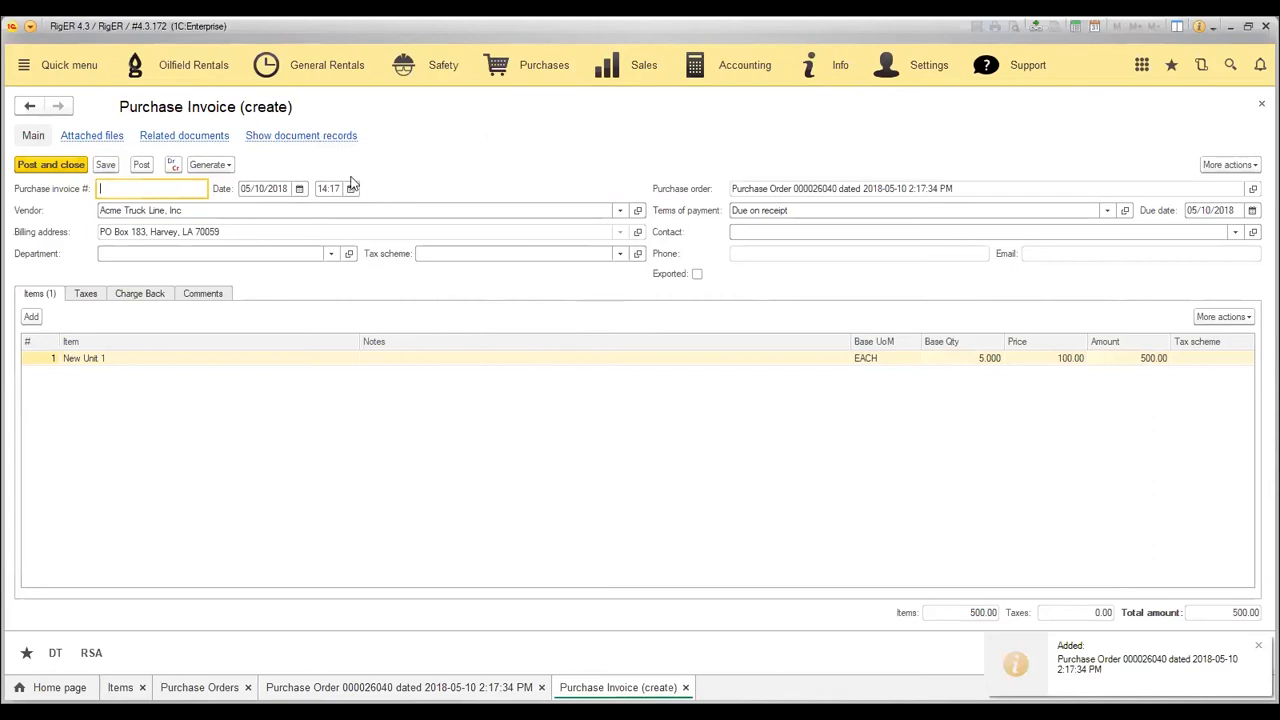
pyautogui.click(141, 165)
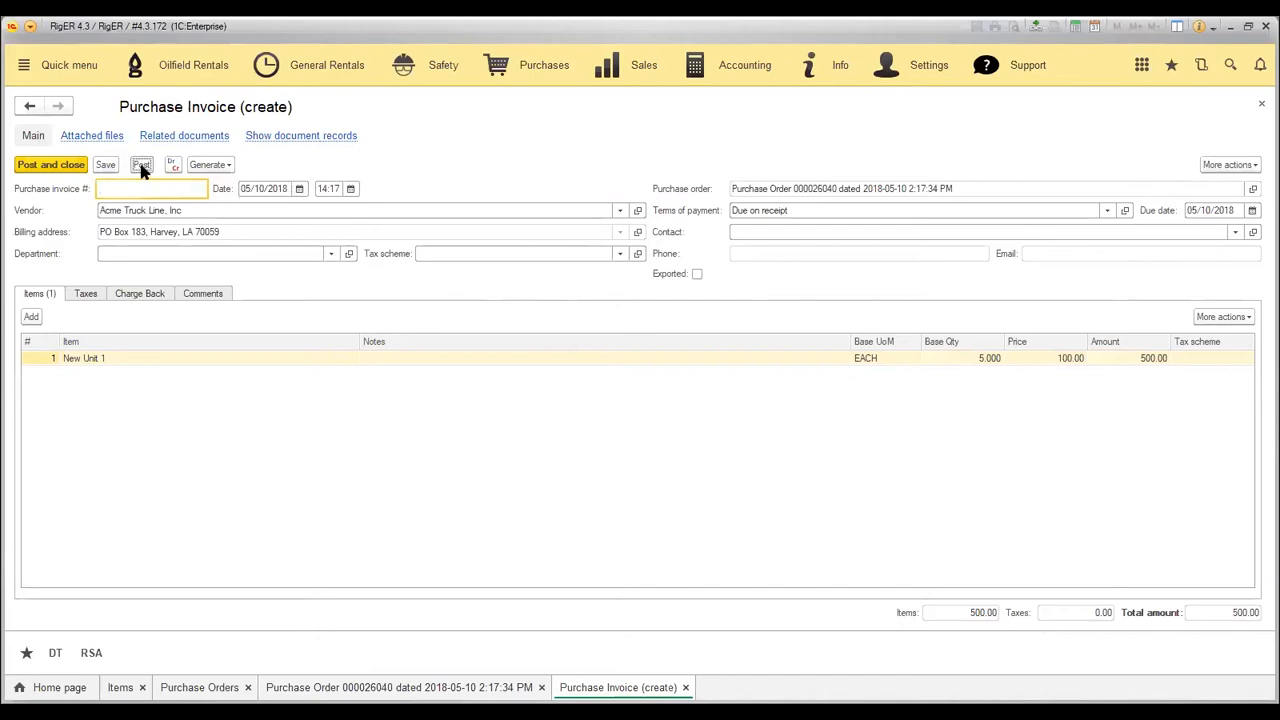
pyautogui.click(141, 166)
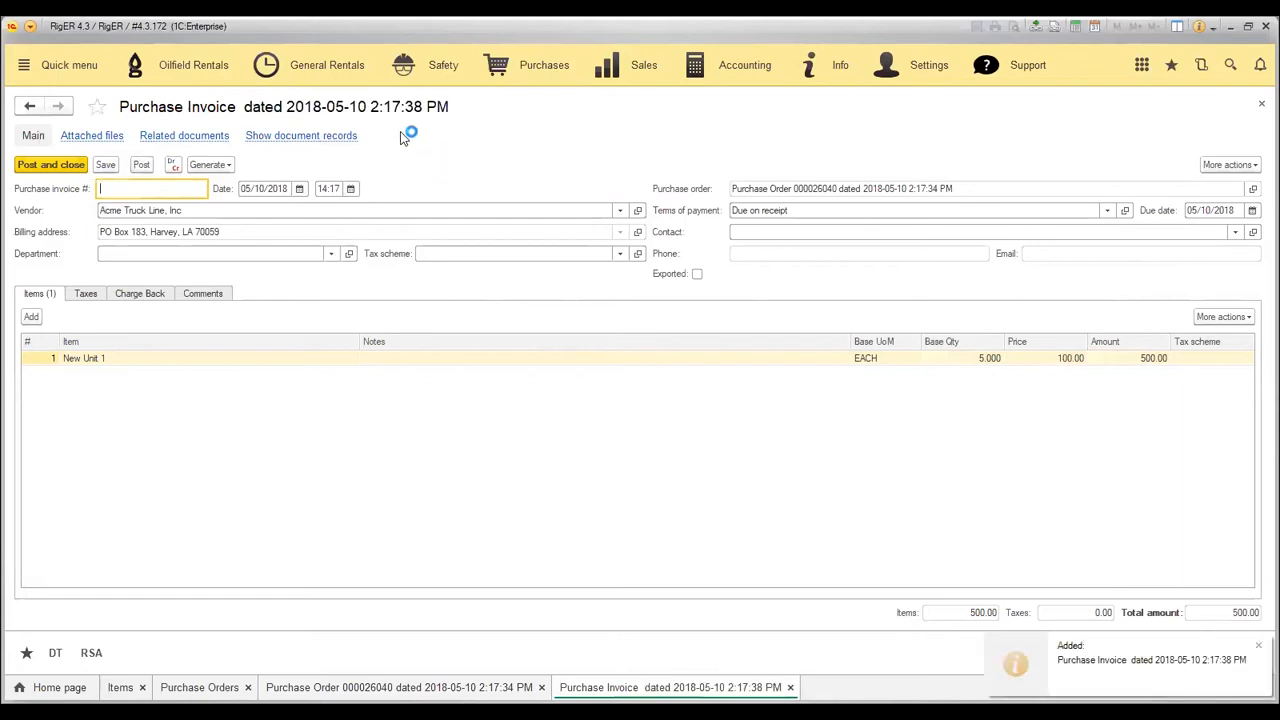
# Generate a bill of lading from the purchase invoice and select its New Unit 1 line
pyautogui.click(212, 165)
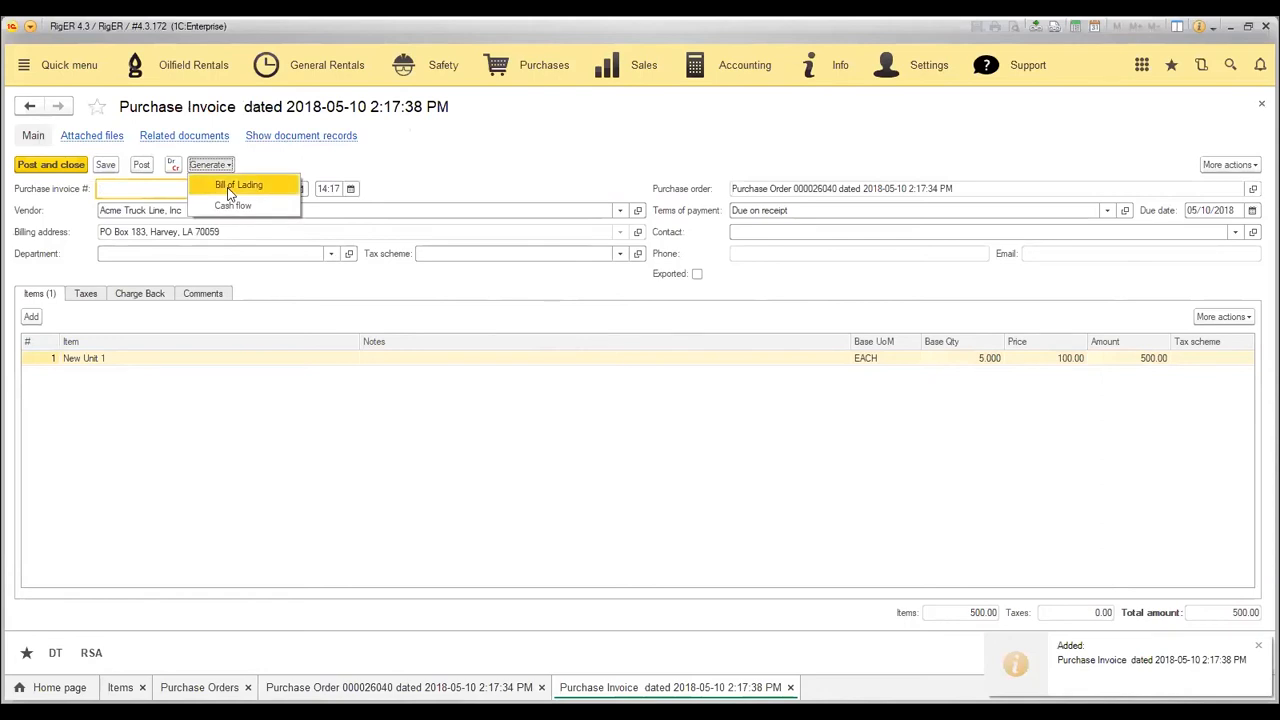
pyautogui.click(229, 193)
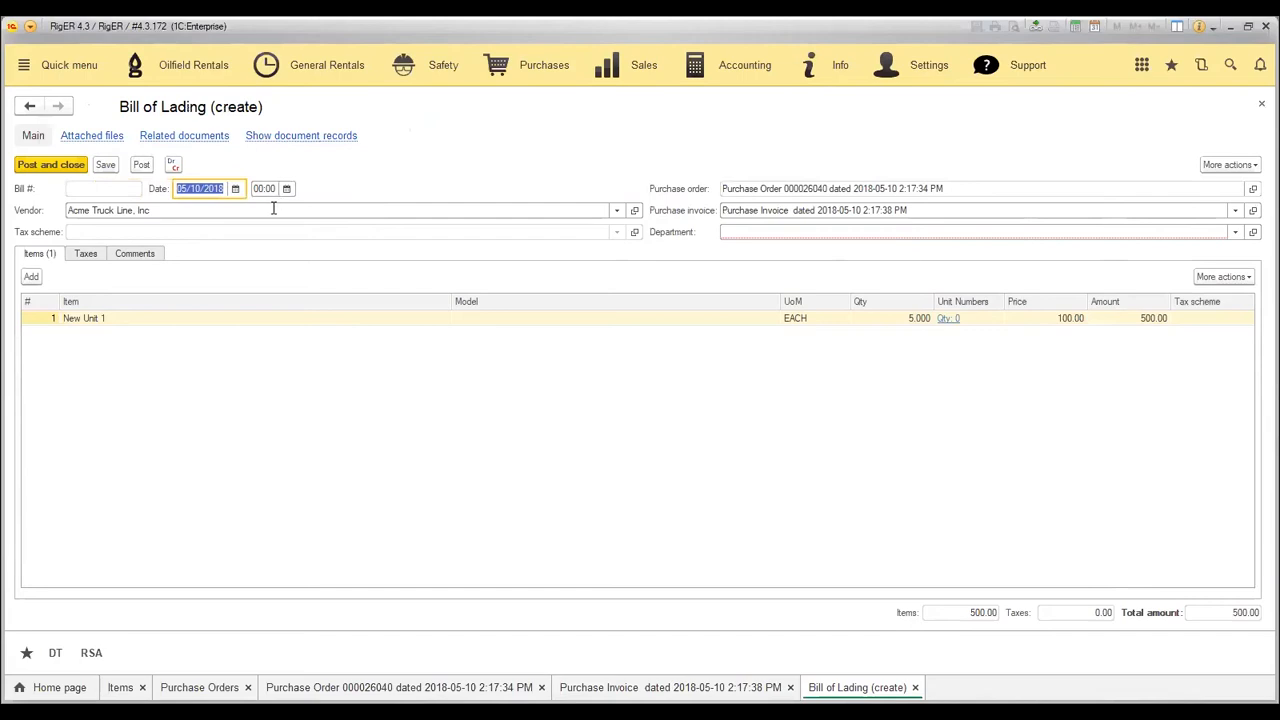
pyautogui.click(184, 322)
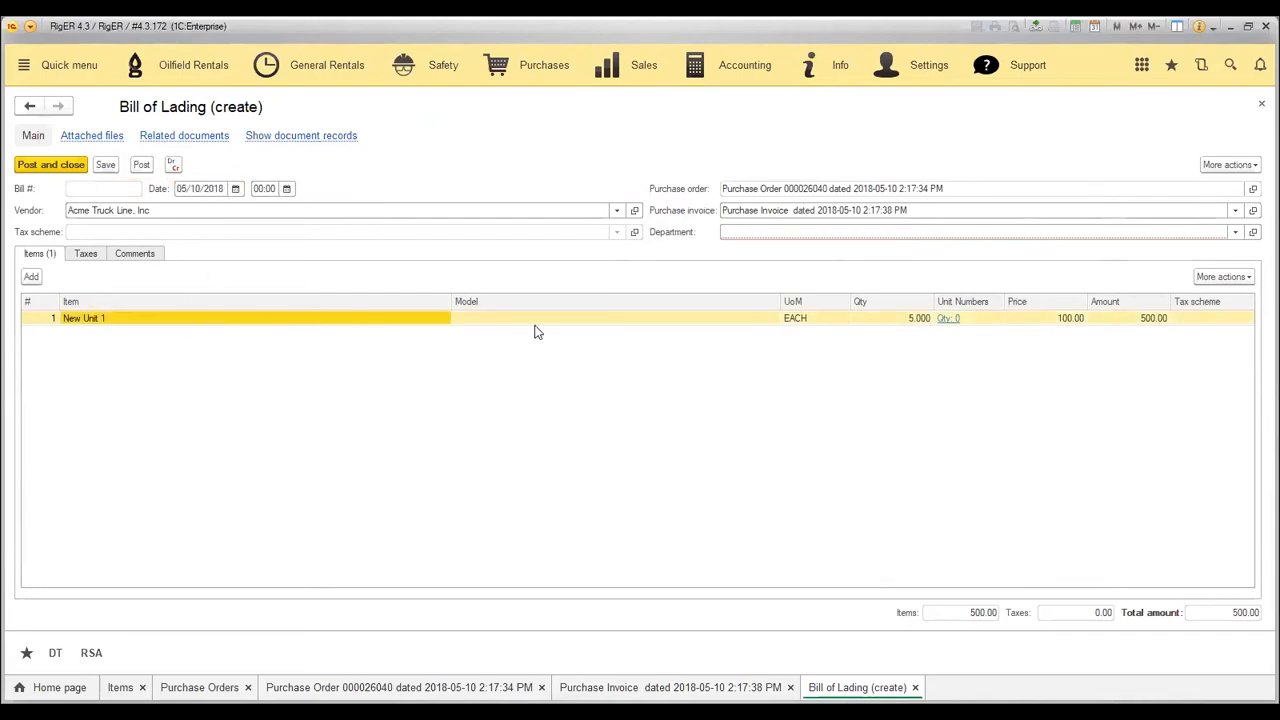
# Open the unit numbers of the New Unit 1 line and create unit number UN-0001
pyautogui.click(947, 322)
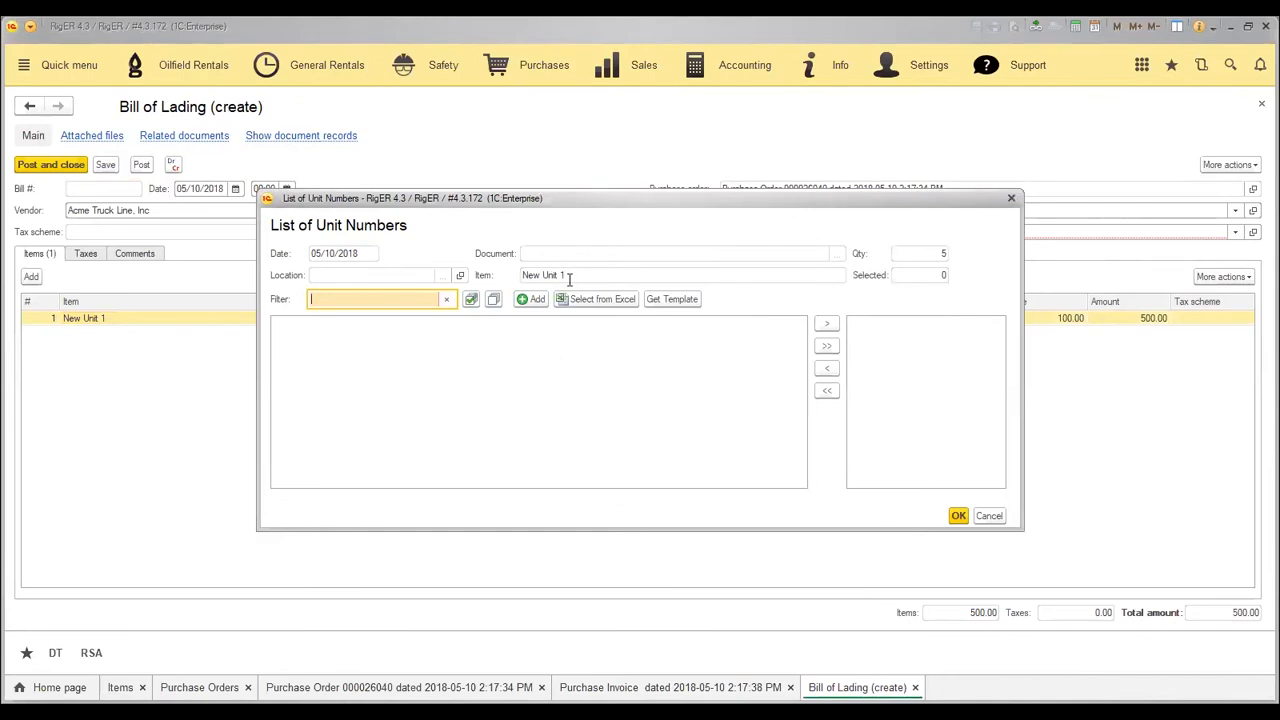
pyautogui.click(531, 302)
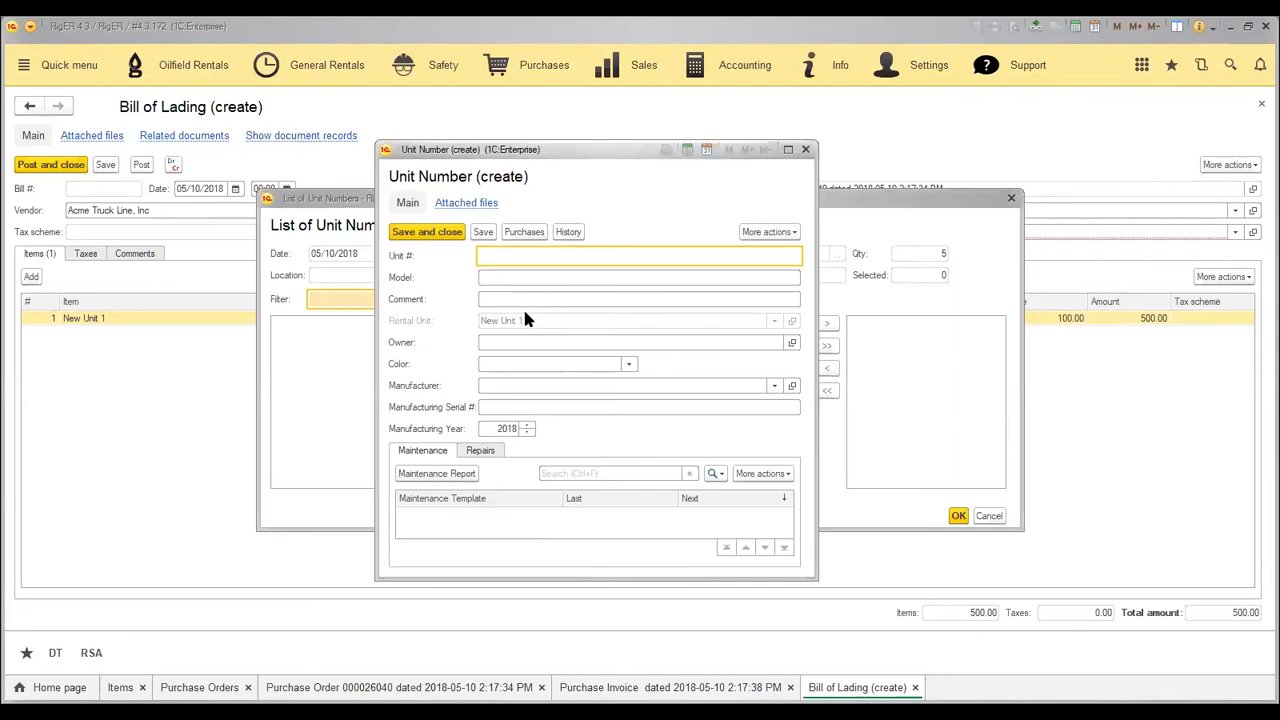
pyautogui.write('UN-0001')
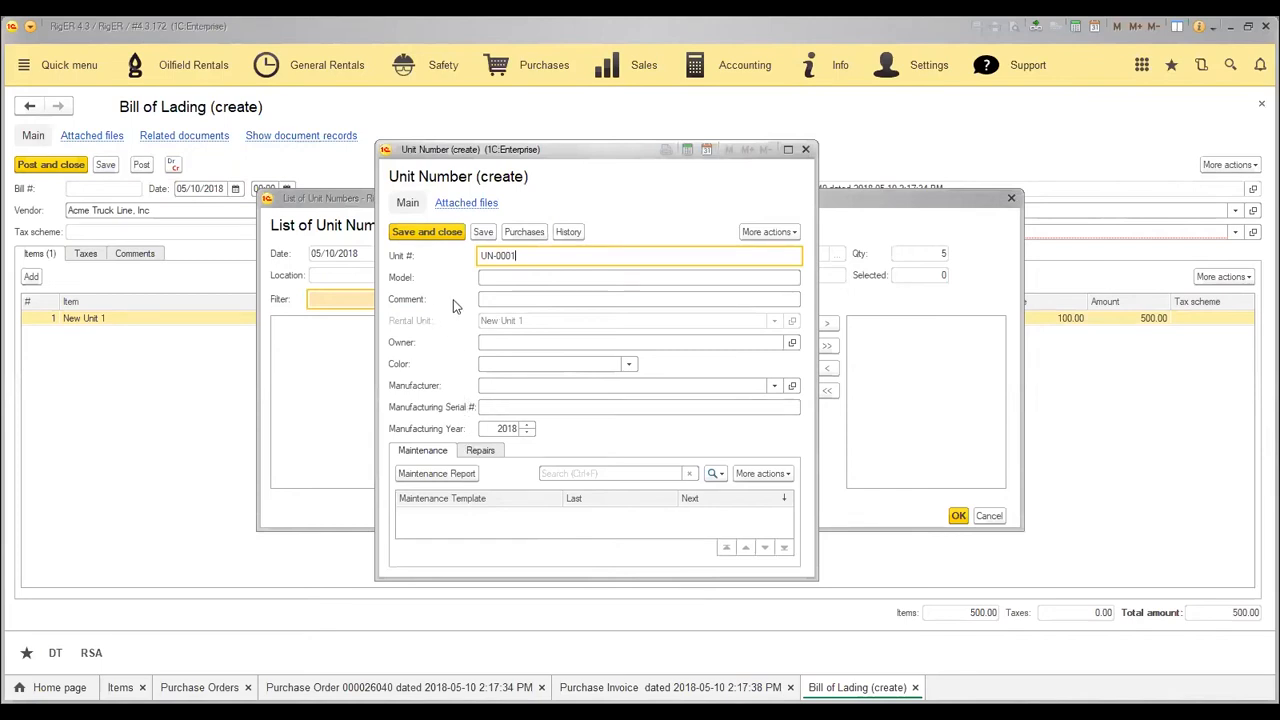
pyautogui.click(411, 237)
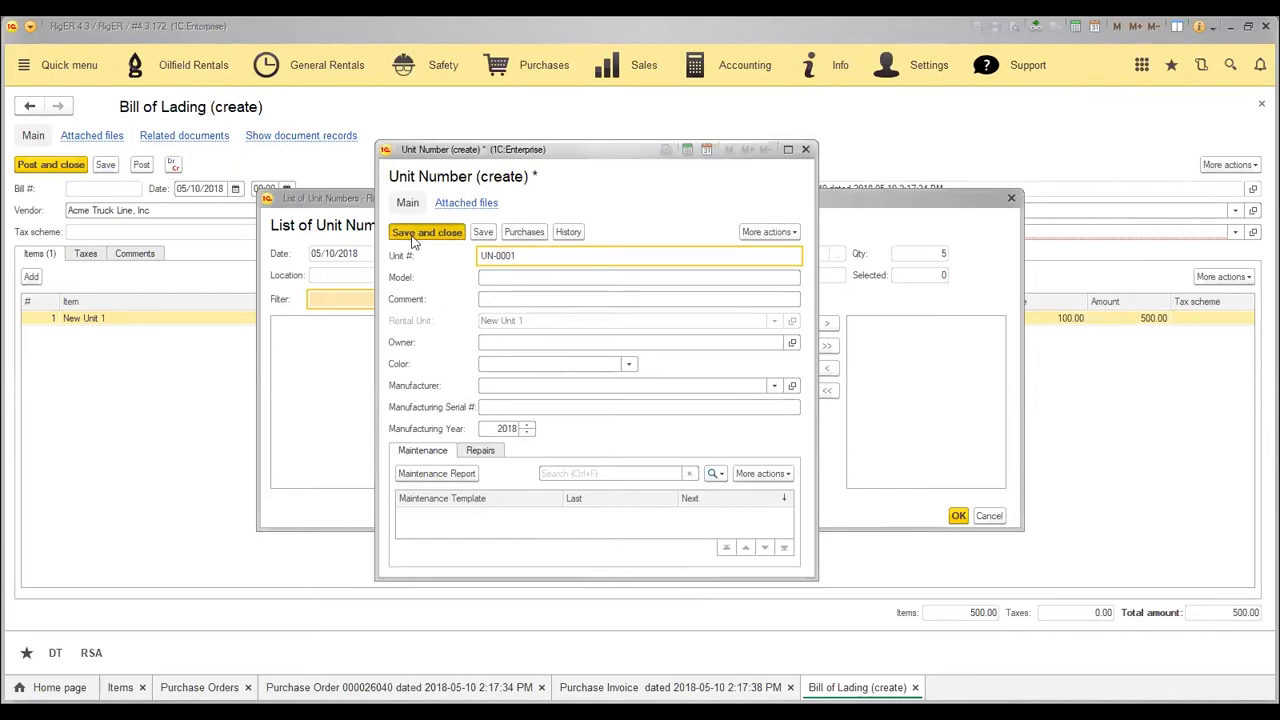
# Create unit numbers UN-0002, UN-0003, UN-0004 and UN-0005, and assign all five units to the bill of lading line
pyautogui.click(525, 302)
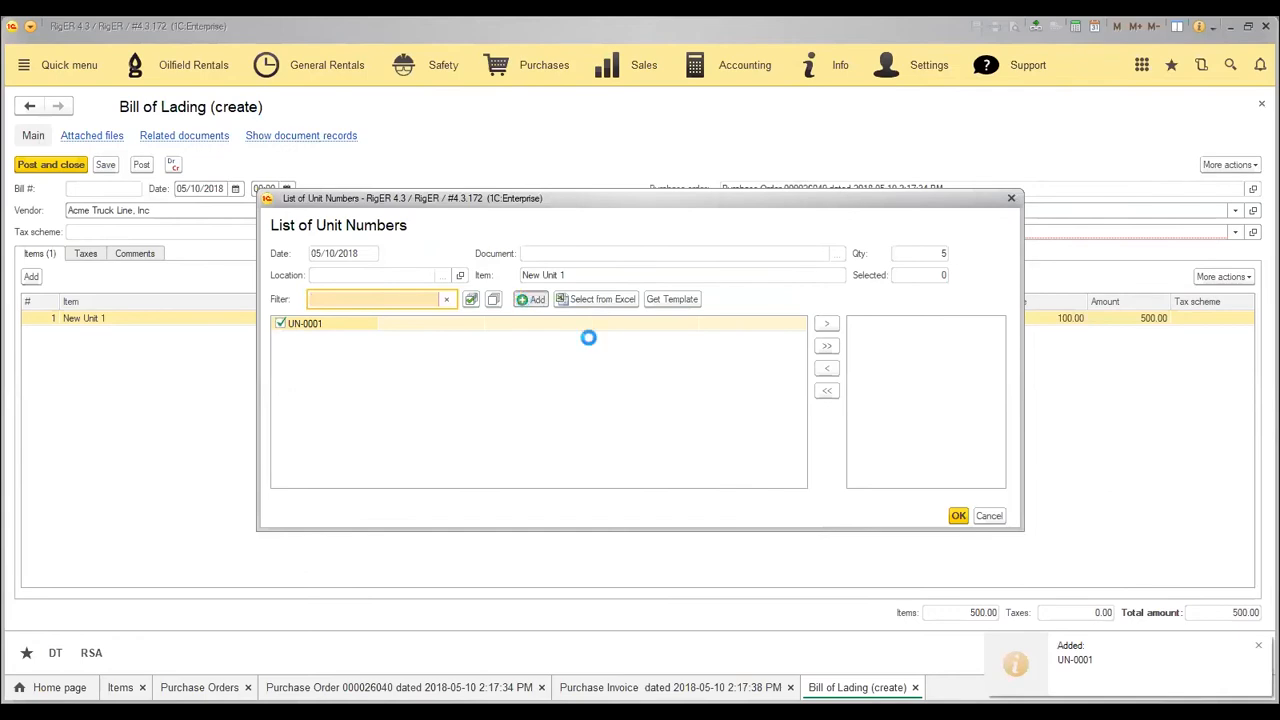
pyautogui.write('UN-0002')
pyautogui.click(429, 235)
pyautogui.click(525, 301)
pyautogui.write('UN-0003')
pyautogui.click(431, 240)
pyautogui.click(530, 299)
pyautogui.write('UN-0004')
pyautogui.click(431, 235)
pyautogui.click(528, 300)
pyautogui.write('UN-0005')
pyautogui.click(427, 232)
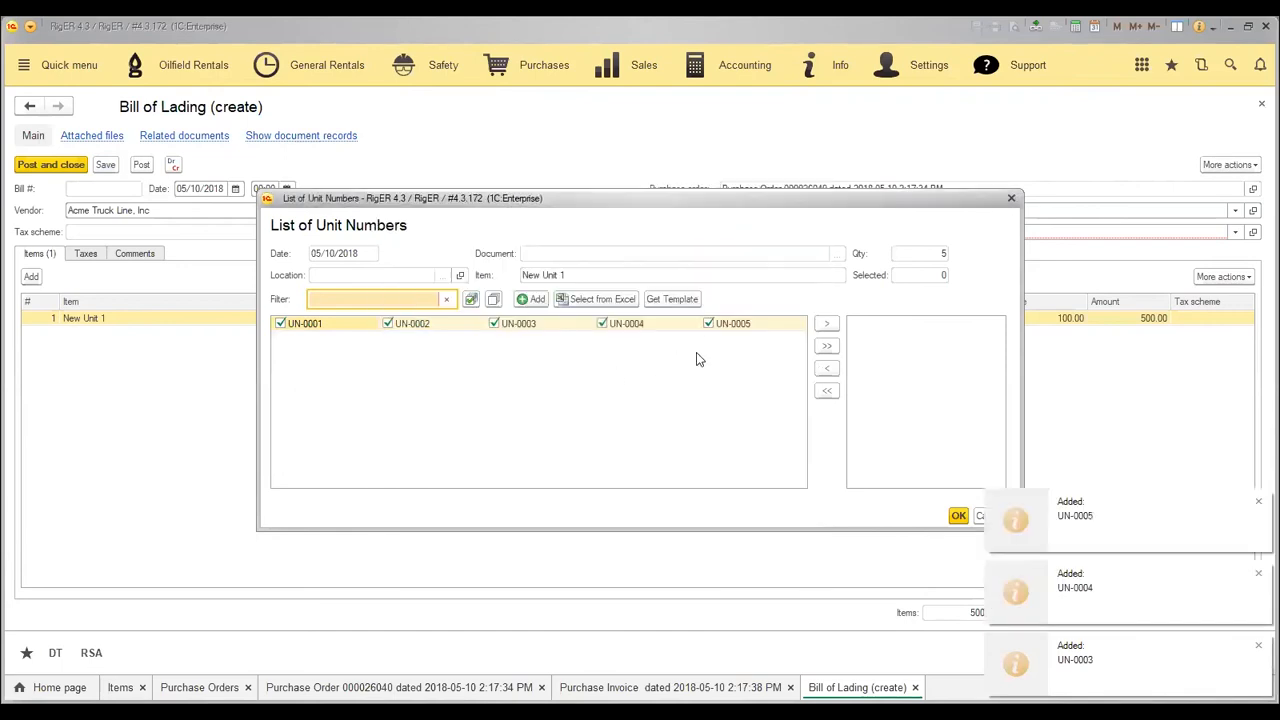
pyautogui.click(826, 345)
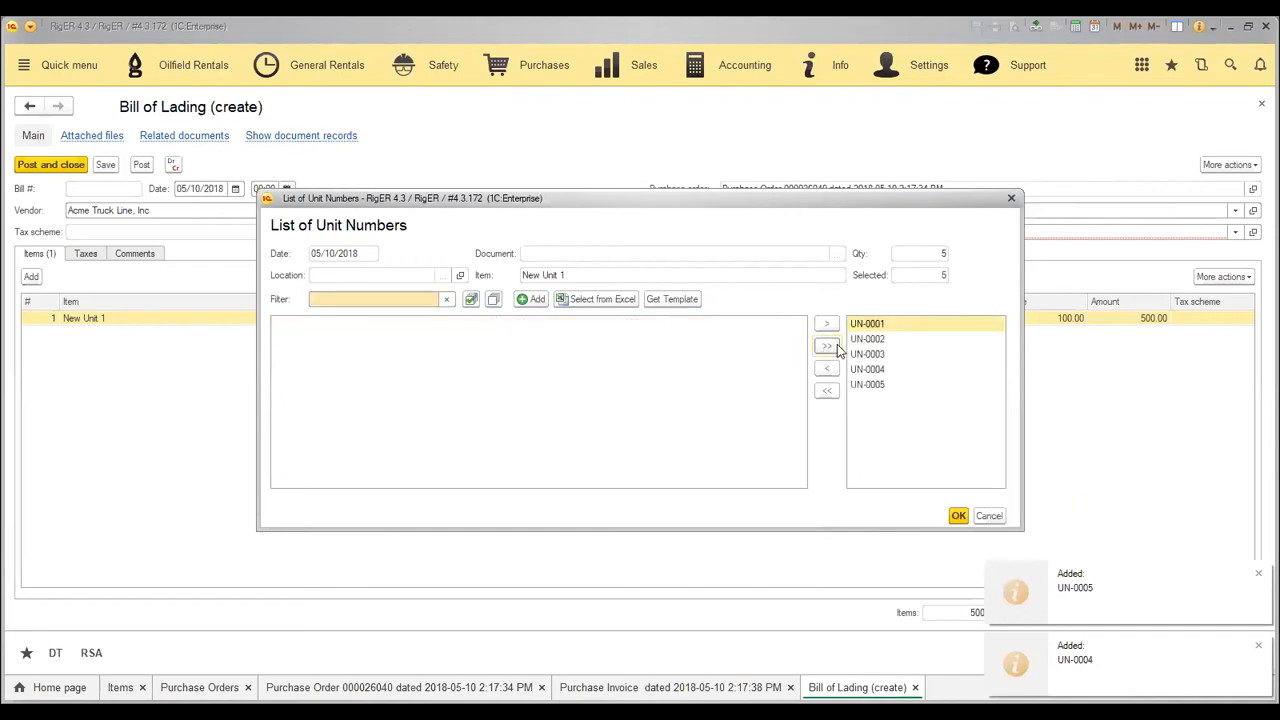
pyautogui.click(957, 516)
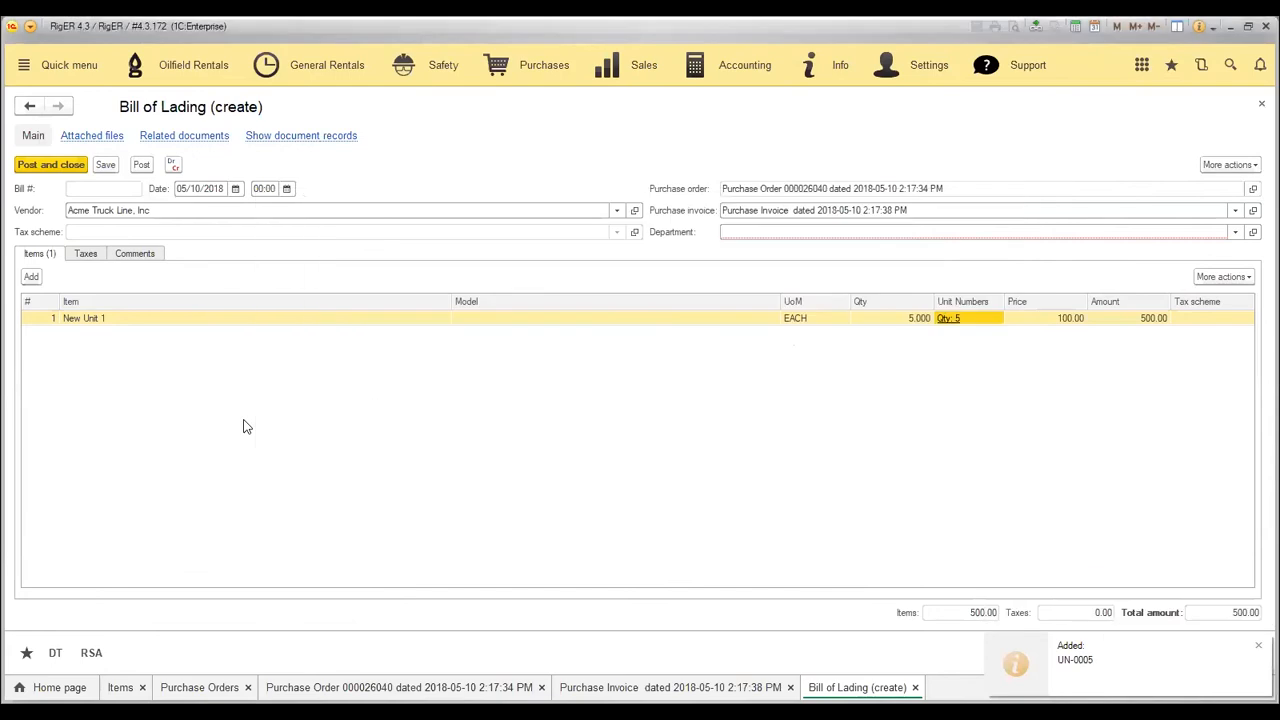
# Set the bill of lading's department to Red Deer Yard and post the document
pyautogui.click(733, 233)
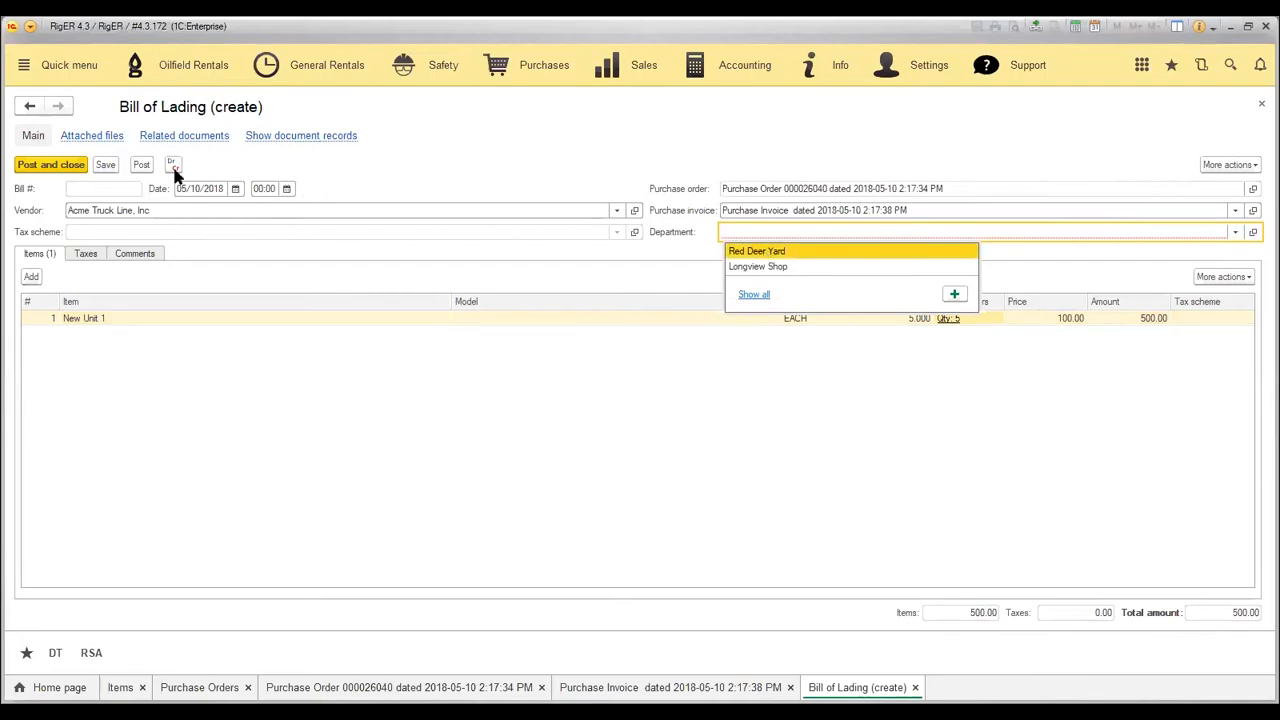
pyautogui.click(765, 252)
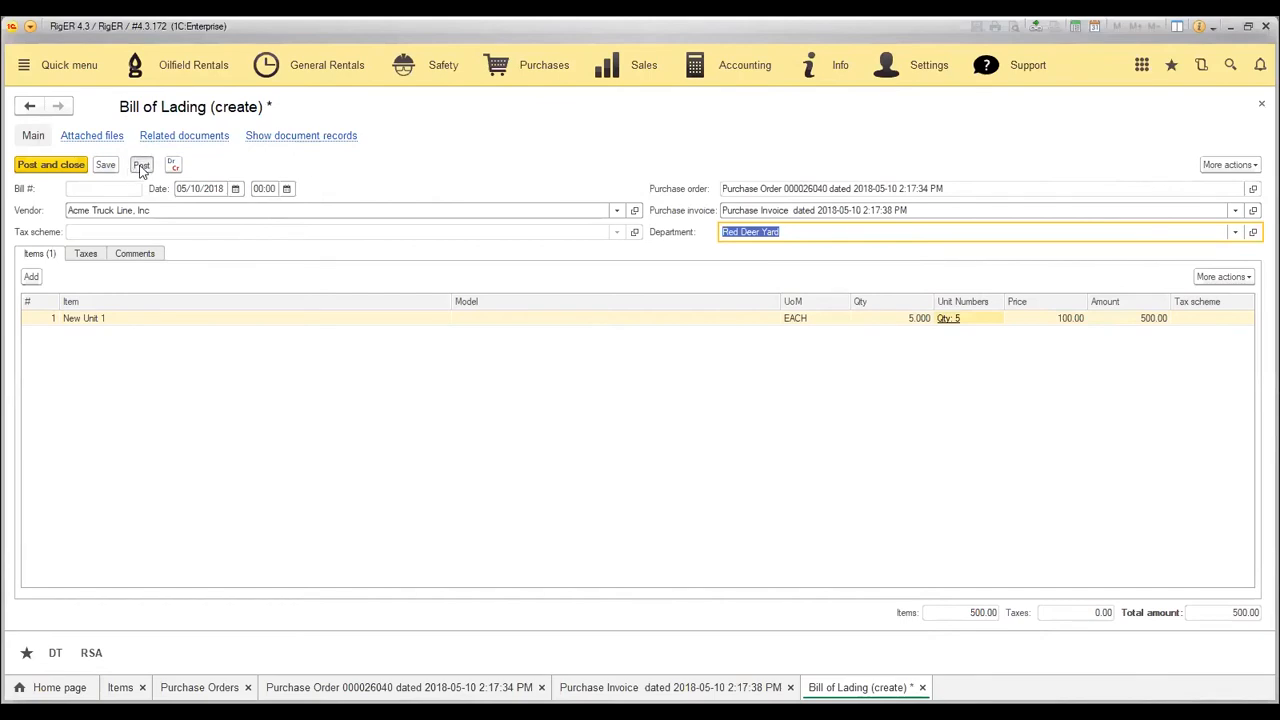
pyautogui.click(141, 165)
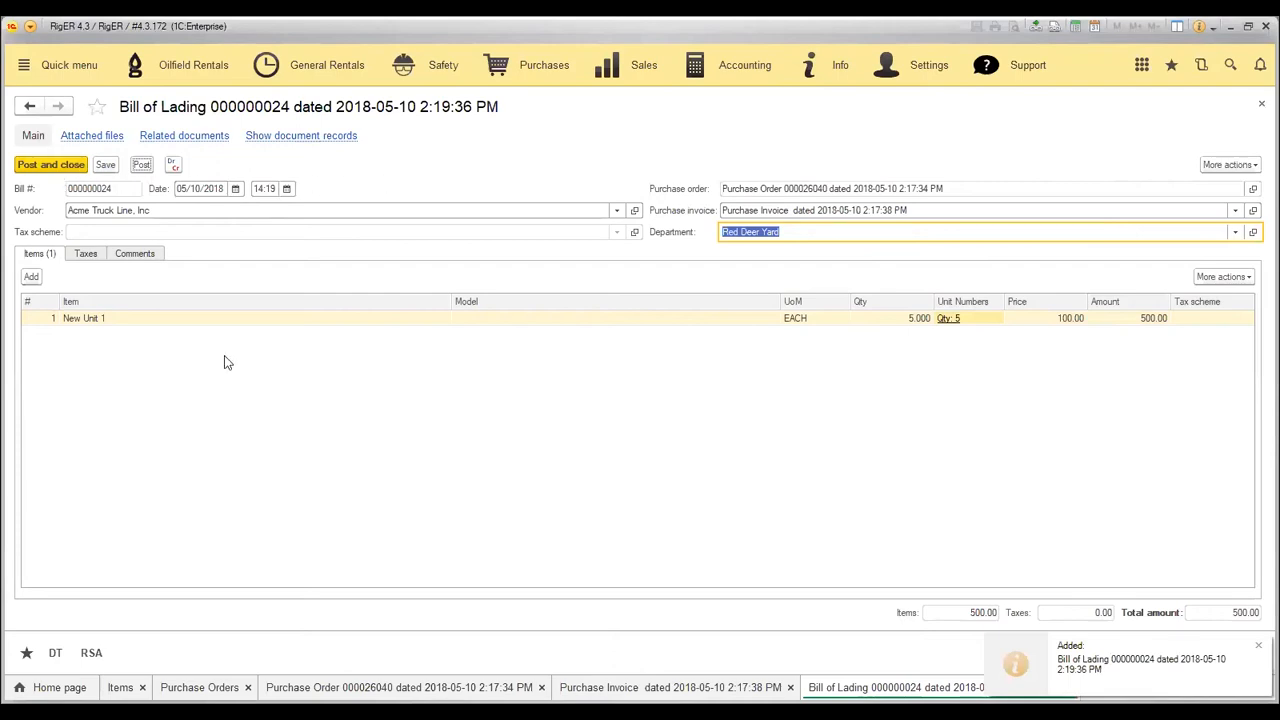
# Return to the home page and set the Equipment list's time to 12:00
pyautogui.click(59, 688)
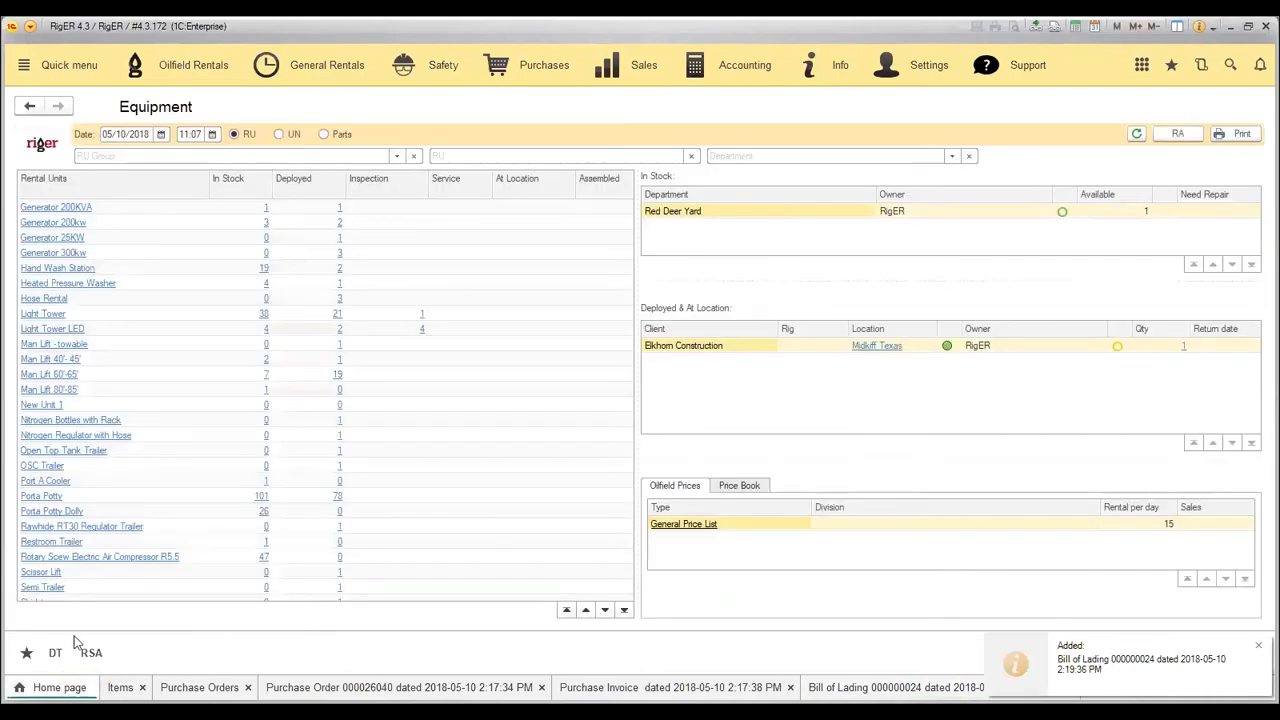
pyautogui.click(212, 134)
pyautogui.click(210, 229)
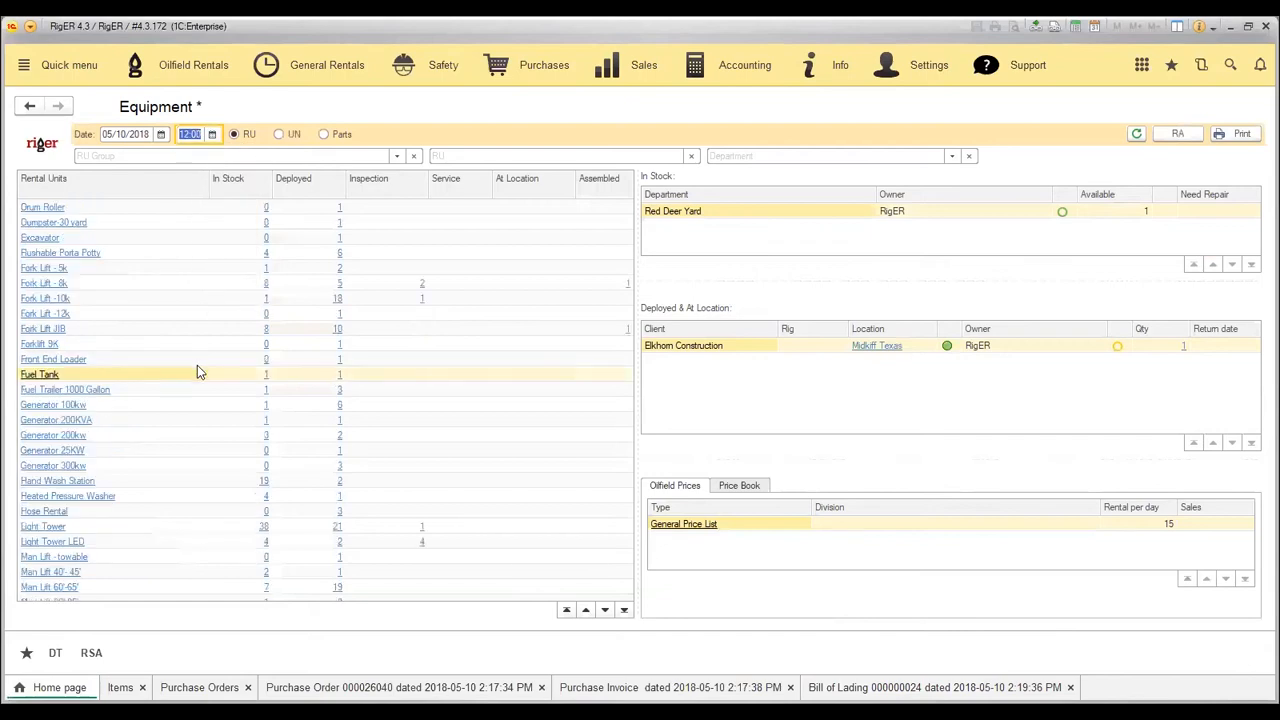
# Look through the Equipment list's rental units at 12:00 for New Unit 1
pyautogui.scroll(-5, 197, 372)
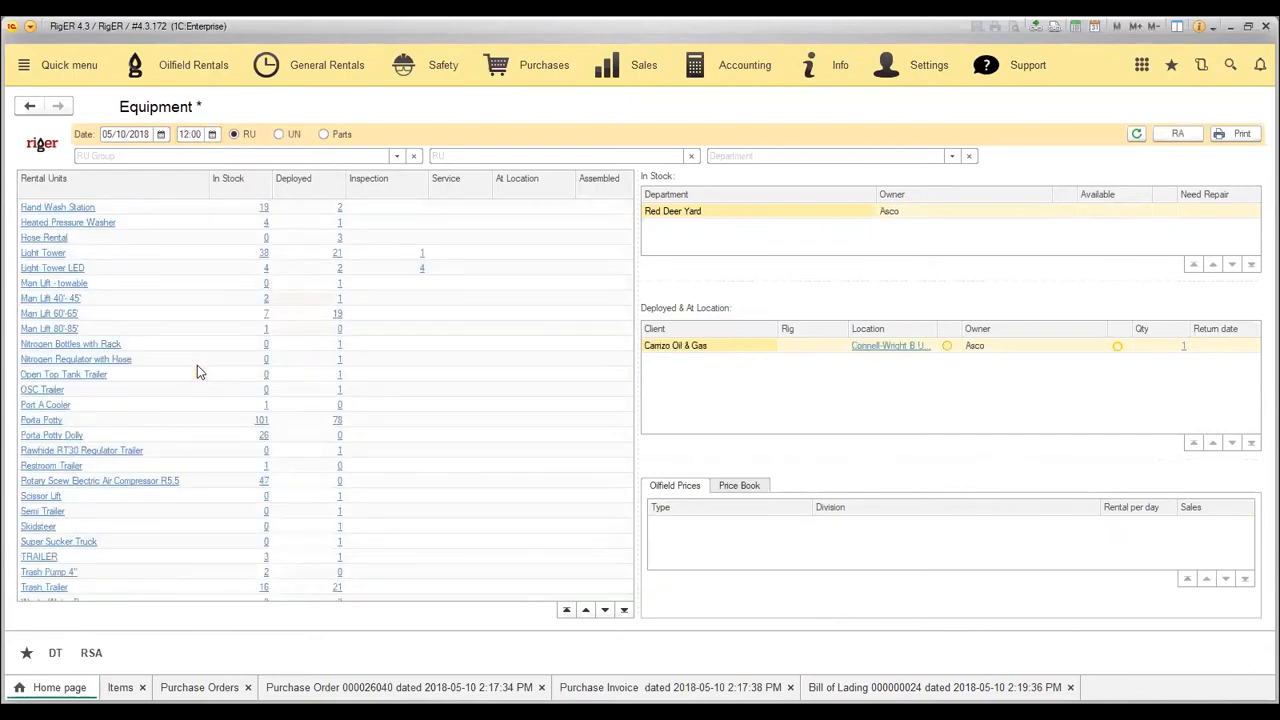
pyautogui.scroll(-2, 197, 372)
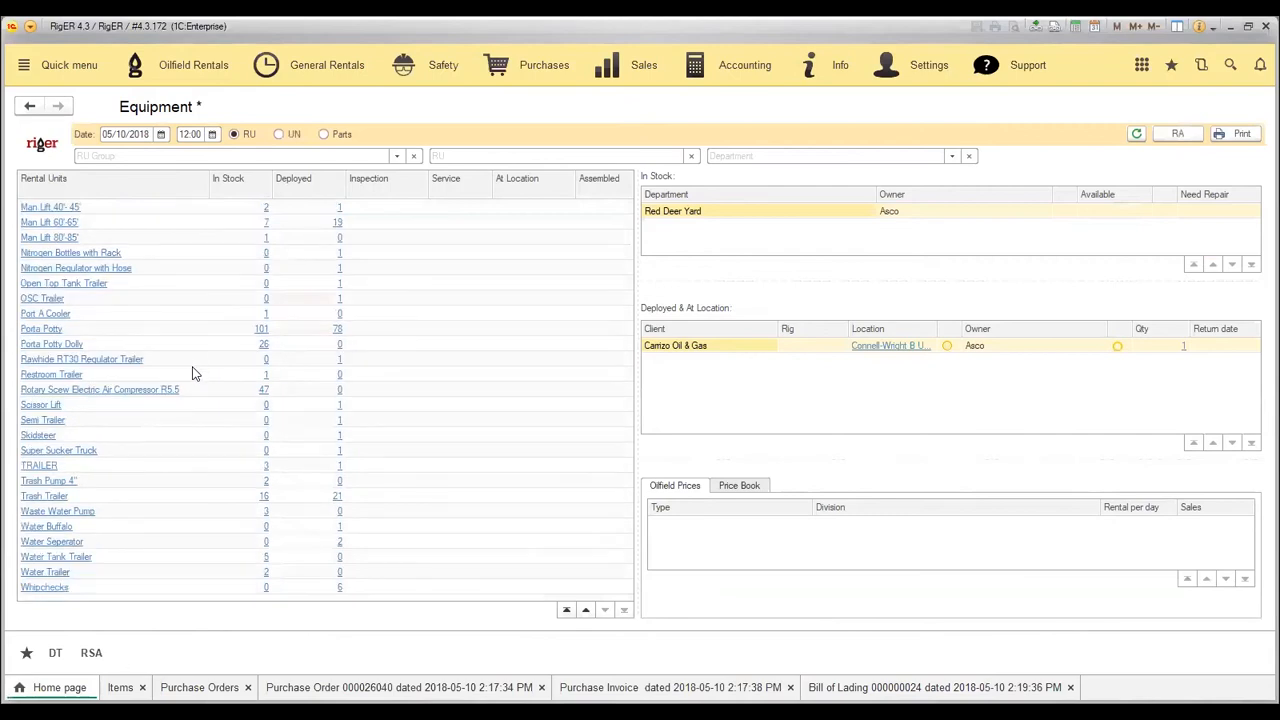
pyautogui.scroll(1, 185, 368)
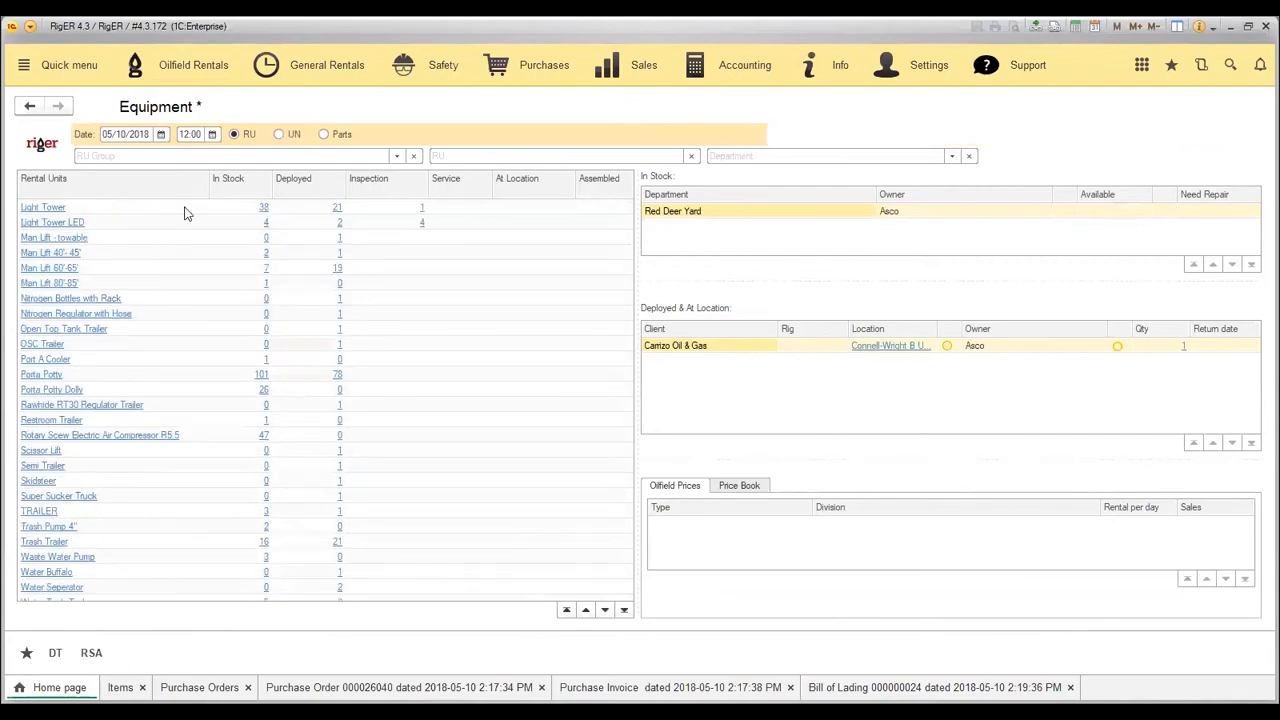
pyautogui.click(165, 298)
pyautogui.scroll(2, 162, 358)
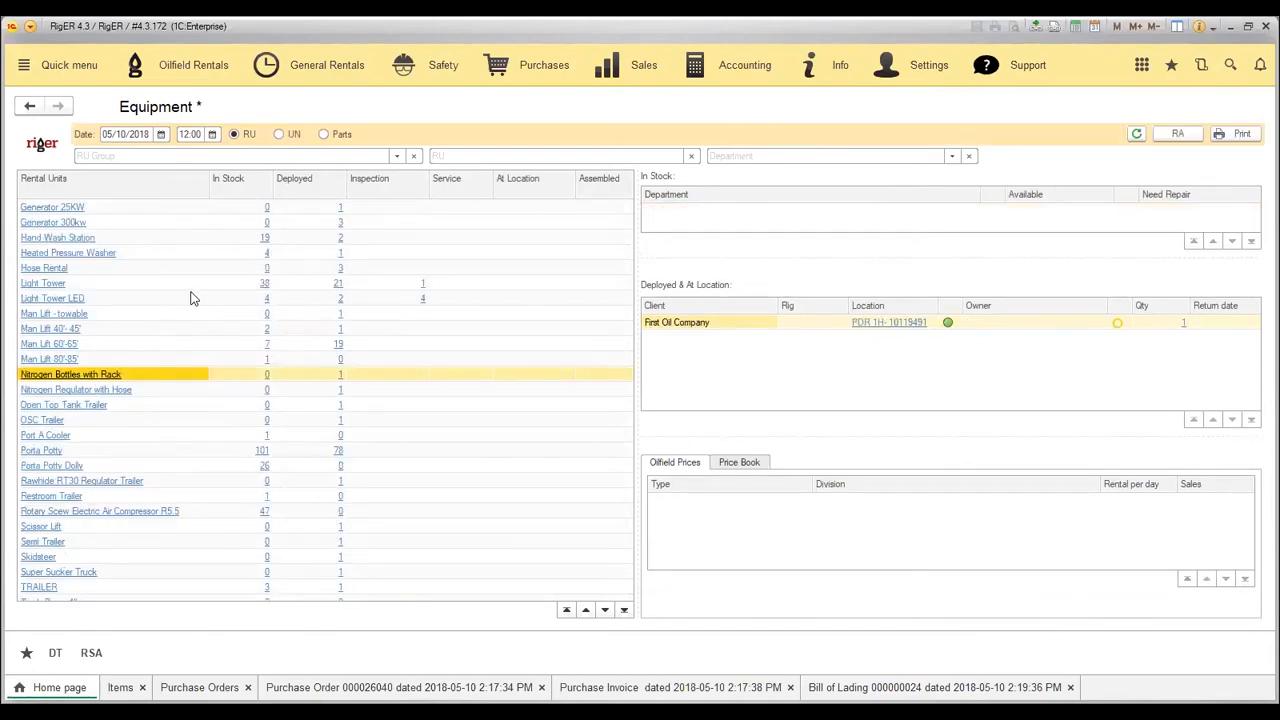
# Set the Equipment list's time to 13:00 and check New Unit 1's in-stock quantity and its stocking department
pyautogui.click(211, 135)
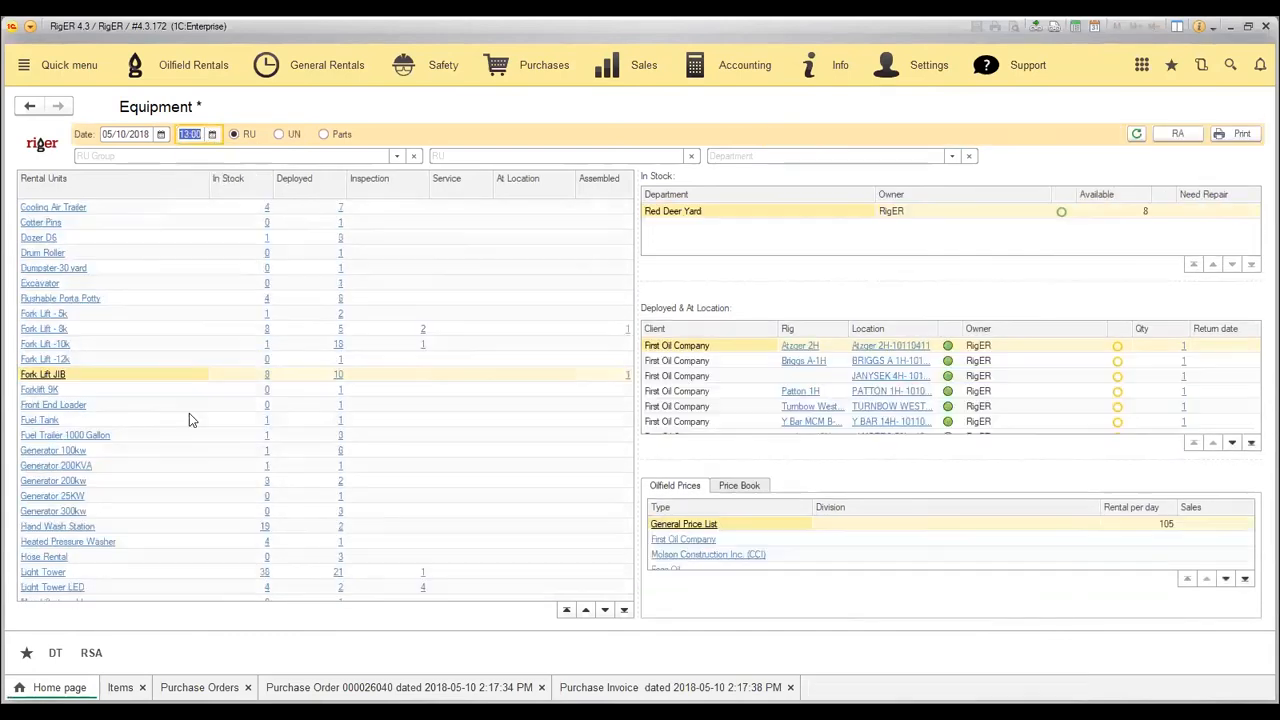
pyautogui.click(189, 414)
pyautogui.scroll(-2, 189, 414)
pyautogui.scroll(-2, 189, 419)
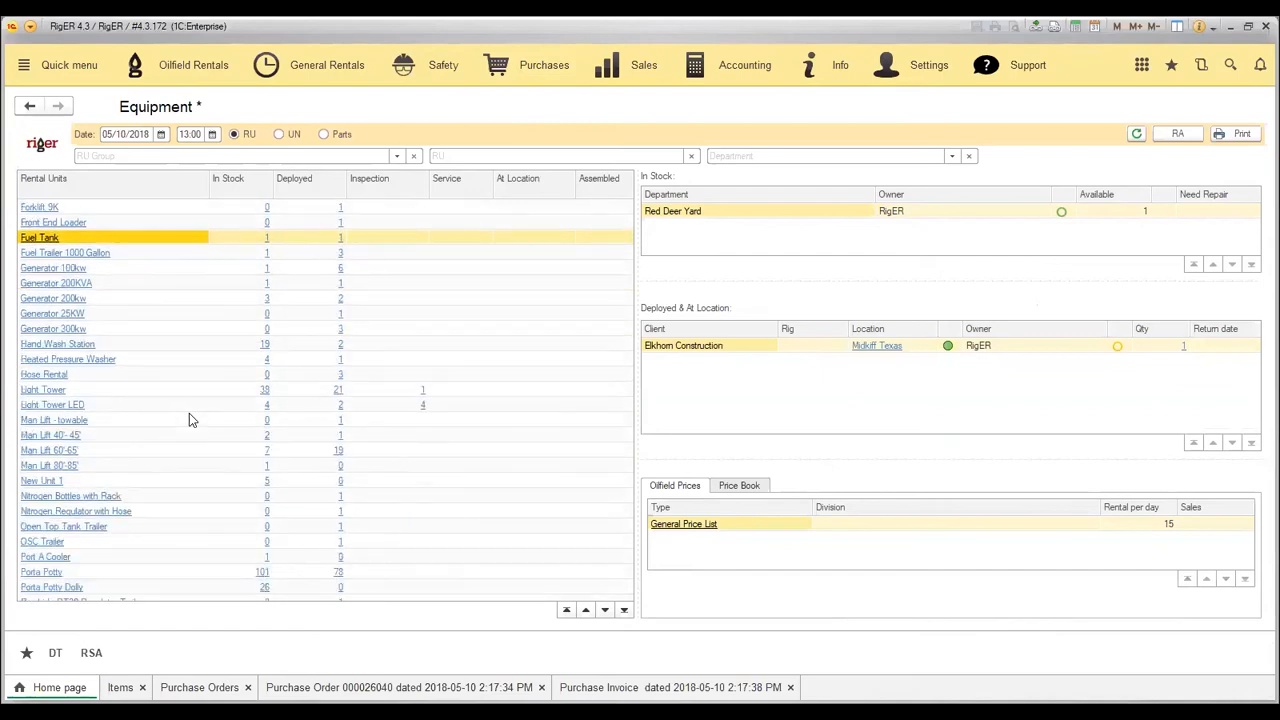
pyautogui.click(166, 482)
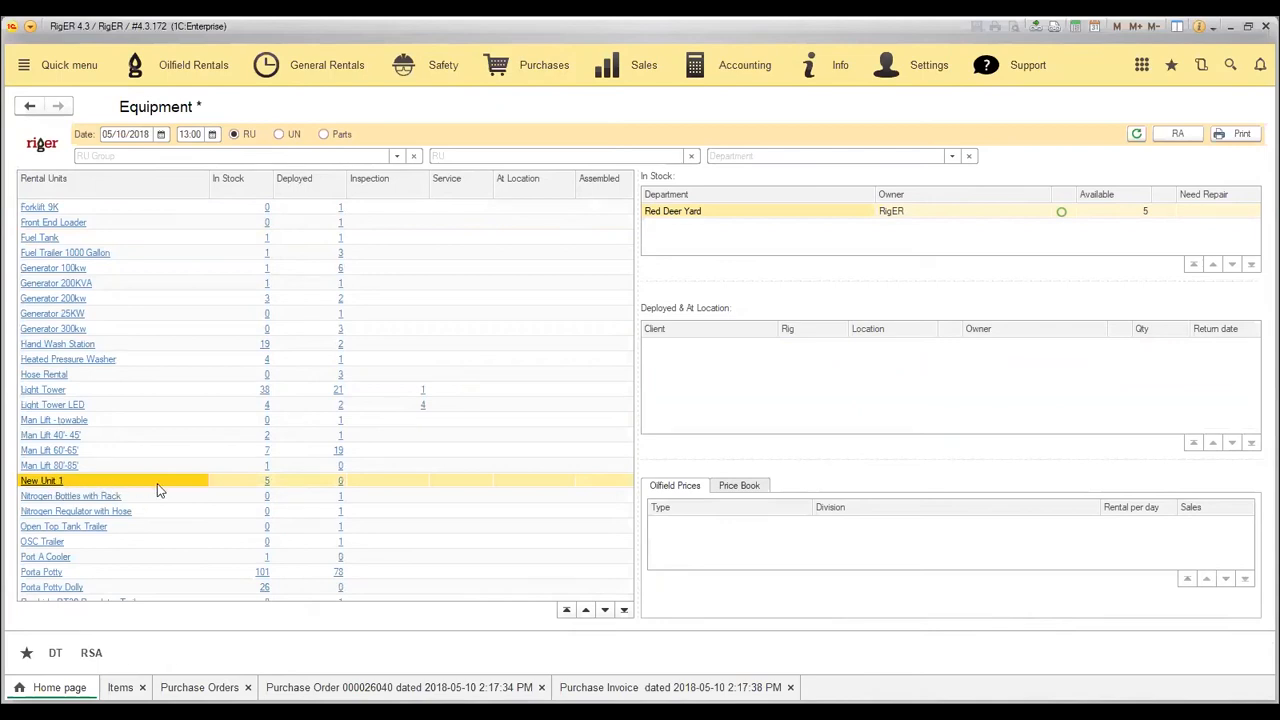
pyautogui.click(251, 483)
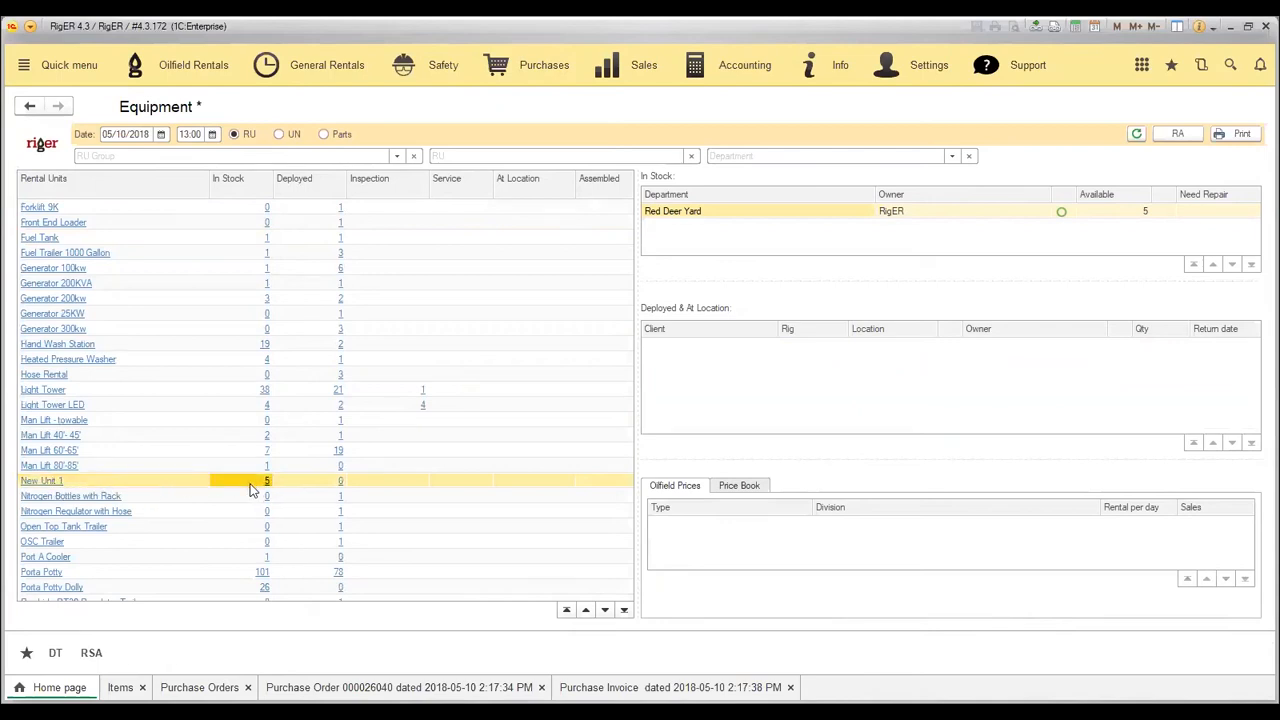
pyautogui.click(704, 213)
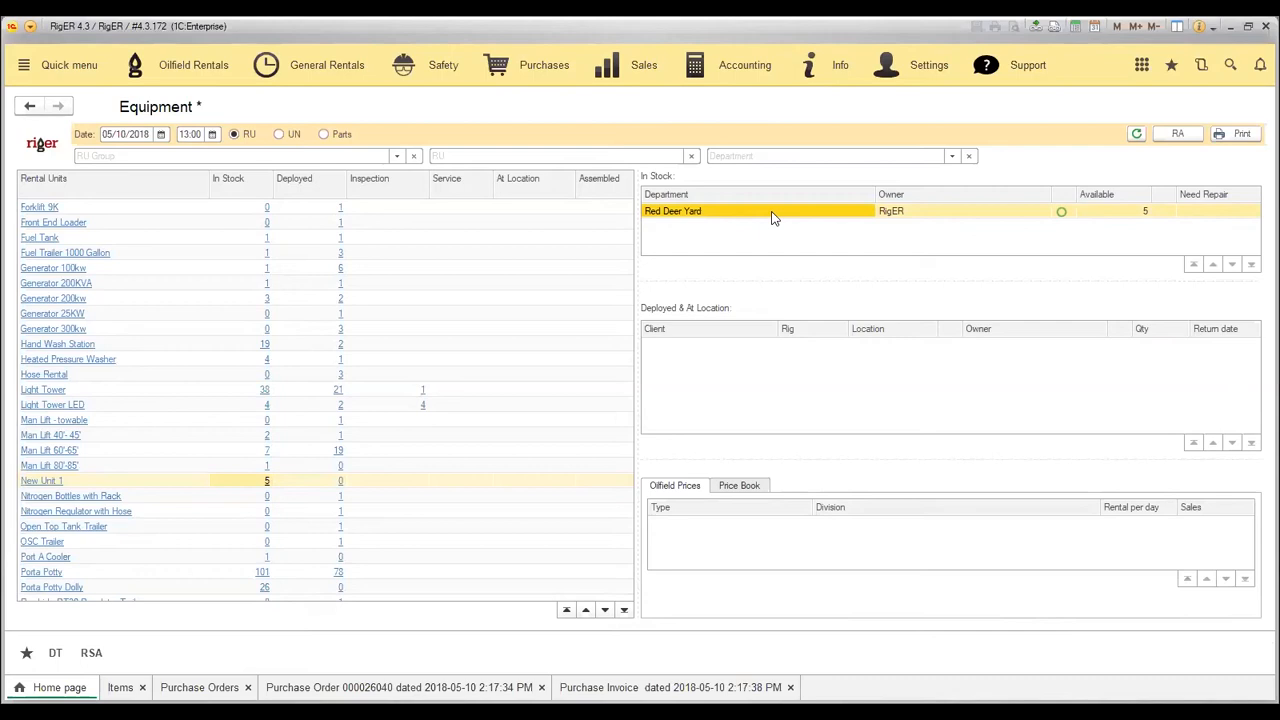
# Look through the other rental units in the Equipment list and return to the start of the list
pyautogui.click(178, 332)
pyautogui.scroll(8, 176, 328)
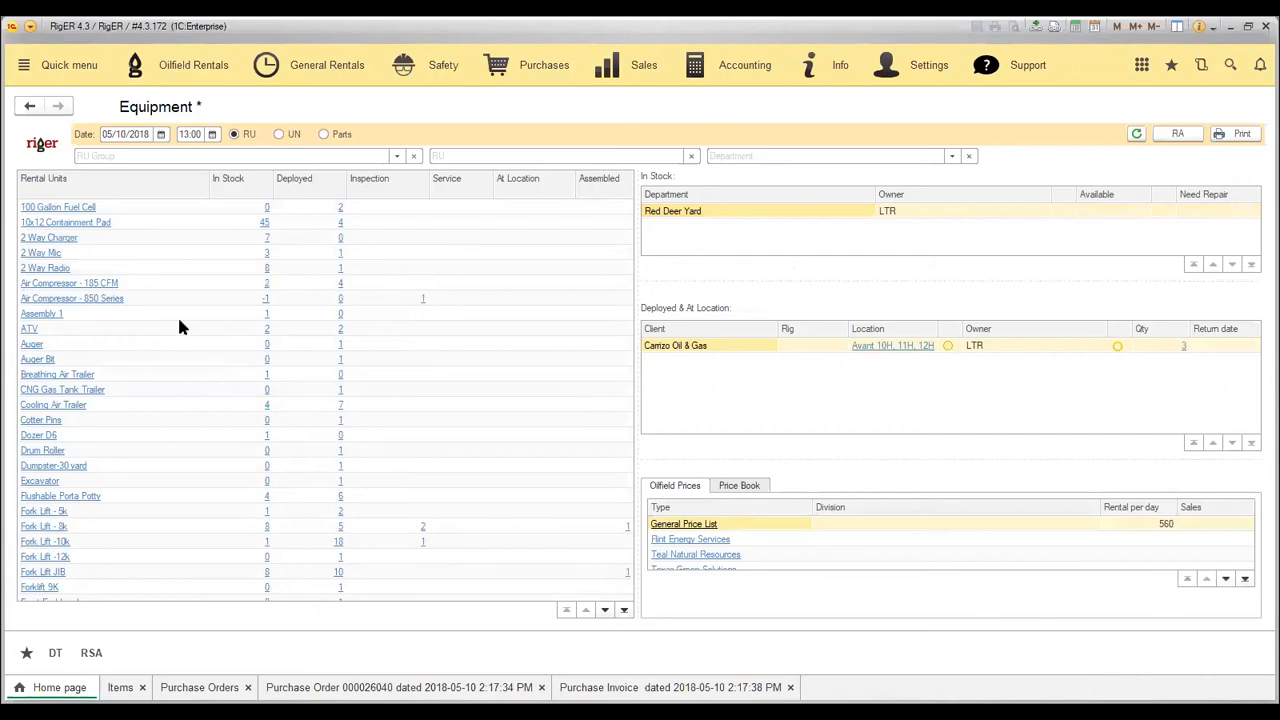
pyautogui.click(177, 327)
pyautogui.scroll(-4, 180, 325)
pyautogui.scroll(-2, 181, 325)
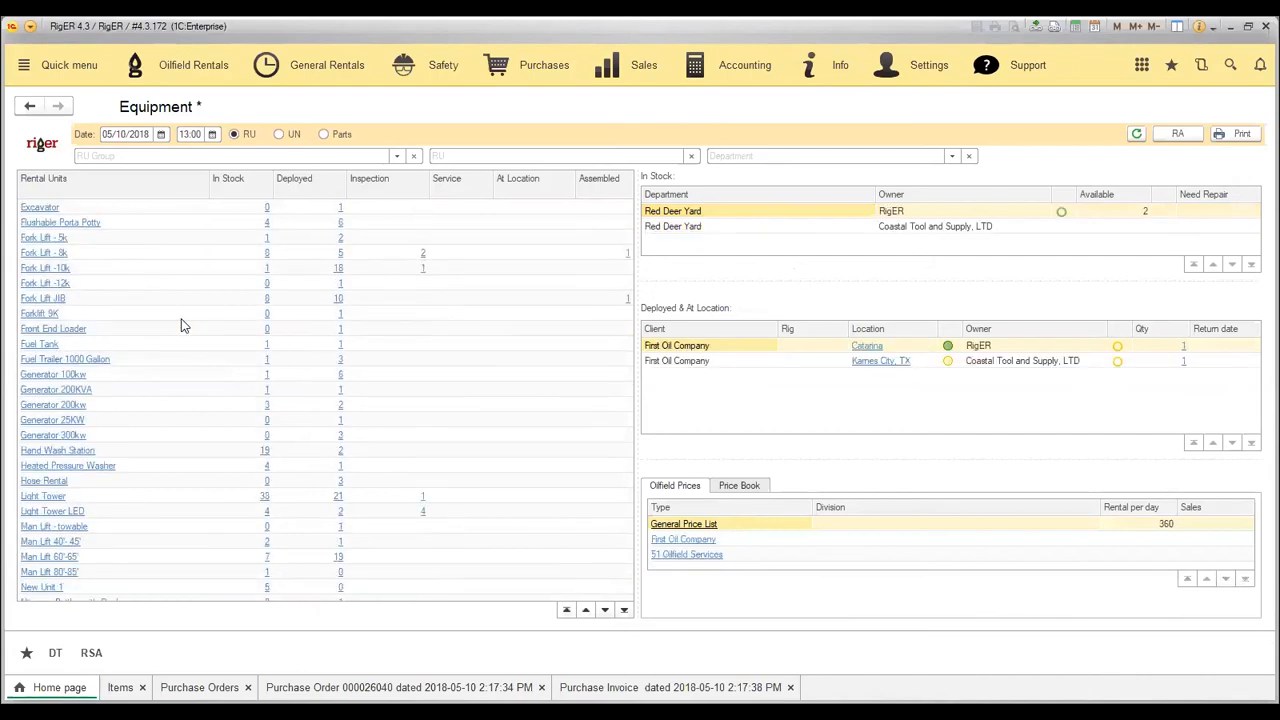
pyautogui.scroll(-7, 182, 325)
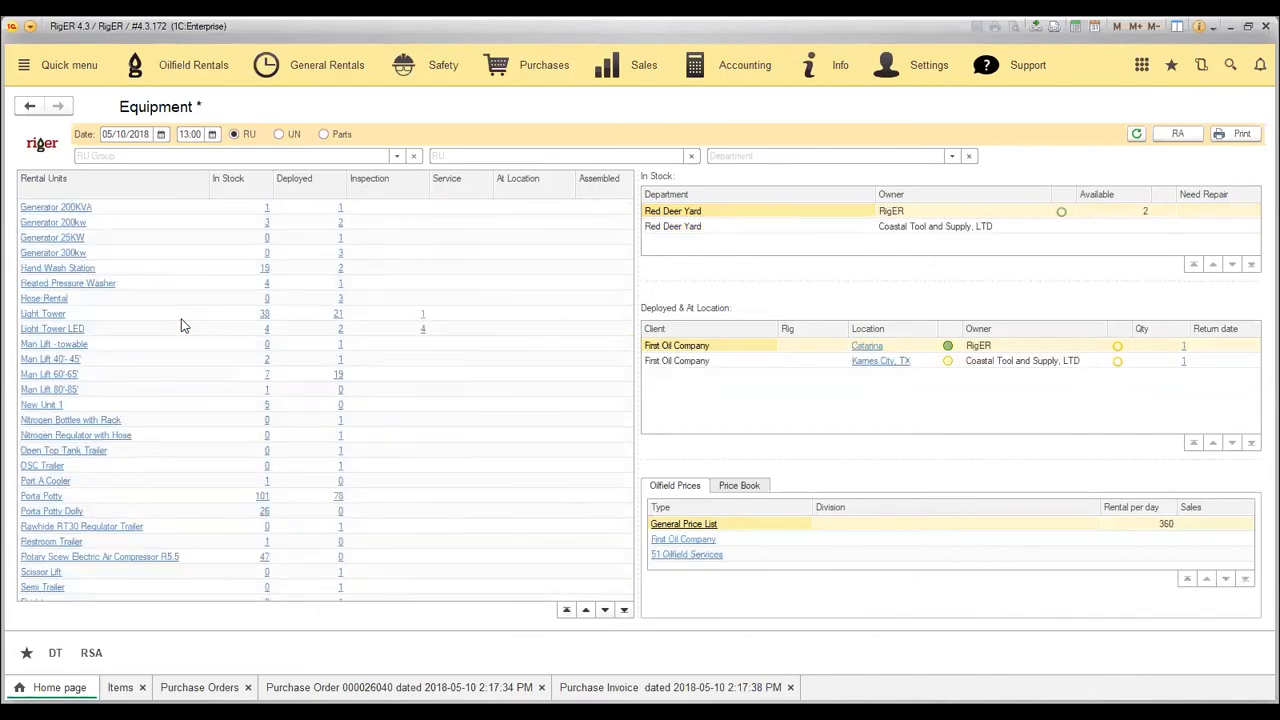
pyautogui.scroll(13, 190, 318)
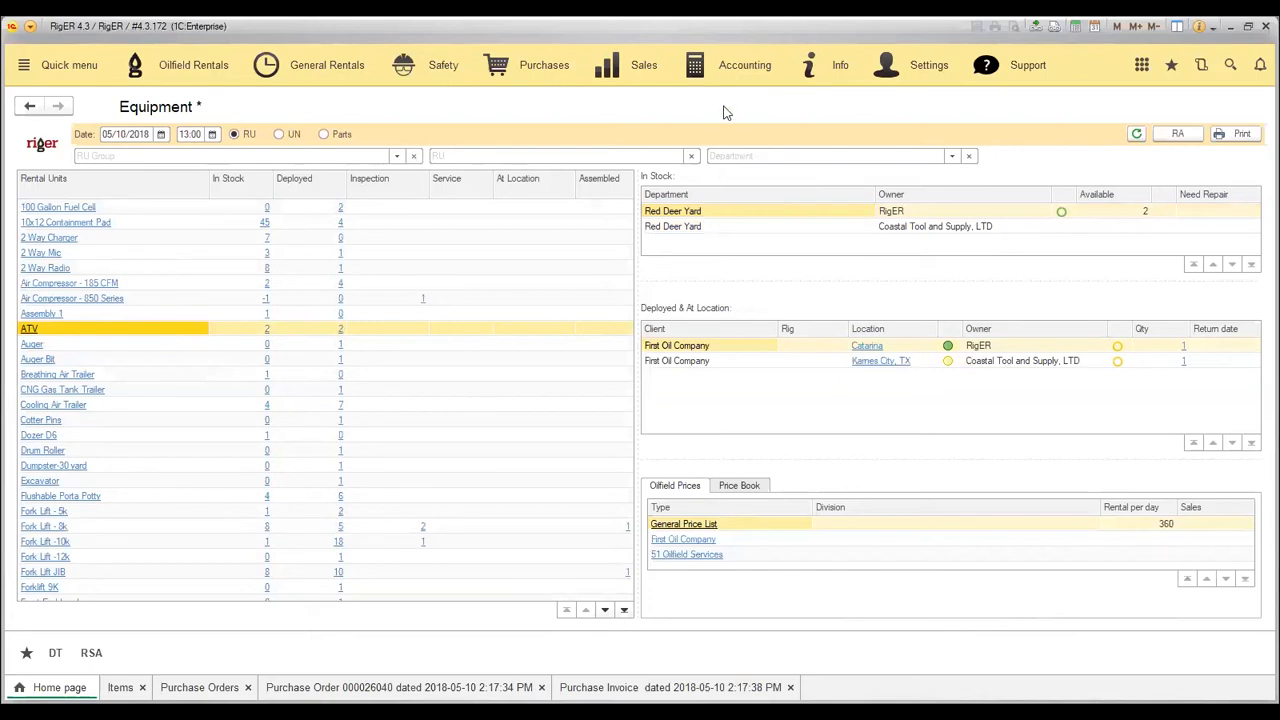
# Filter the Equipment list by the rental unit name "new unit" and select New Unit 1
pyautogui.click(580, 157)
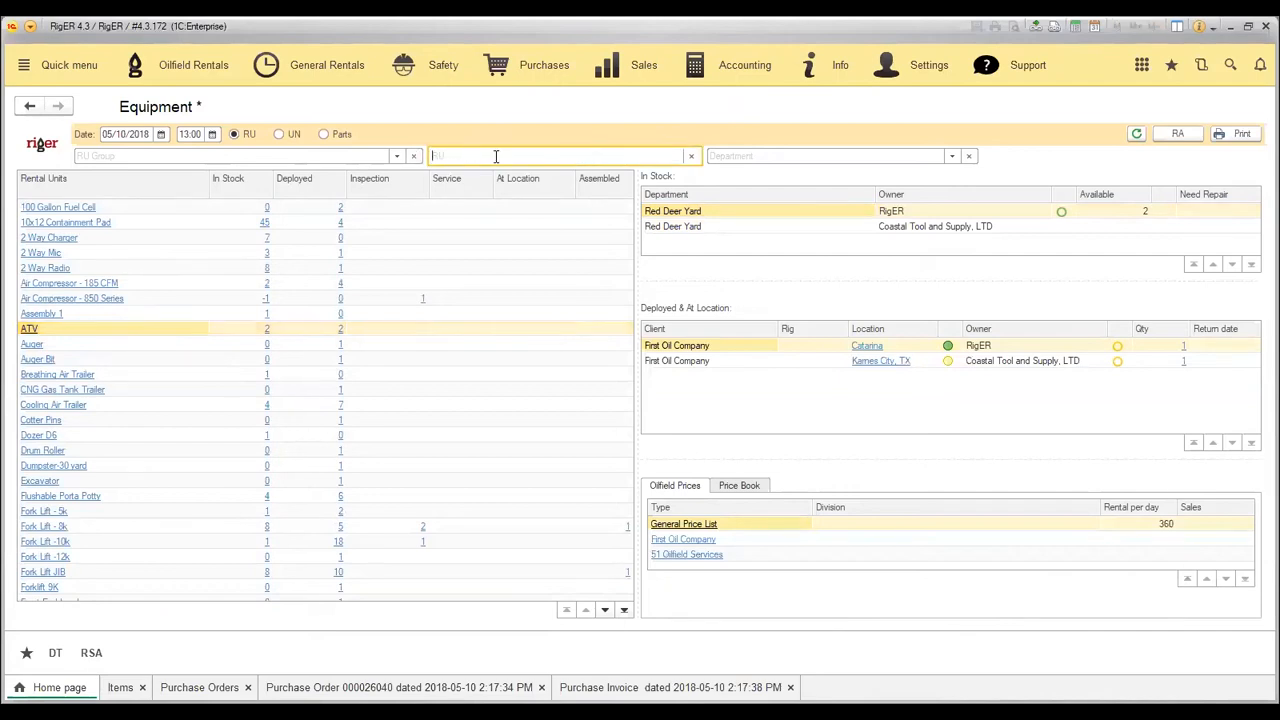
pyautogui.write('new unit')
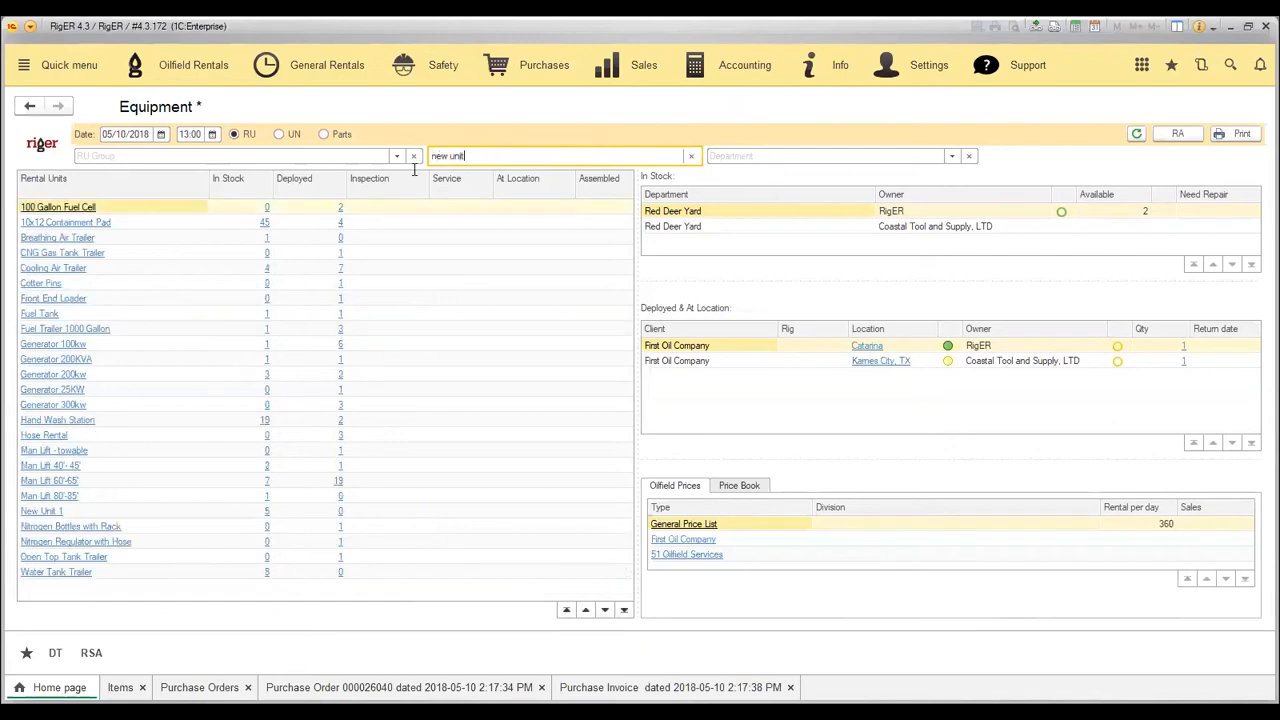
pyautogui.click(146, 210)
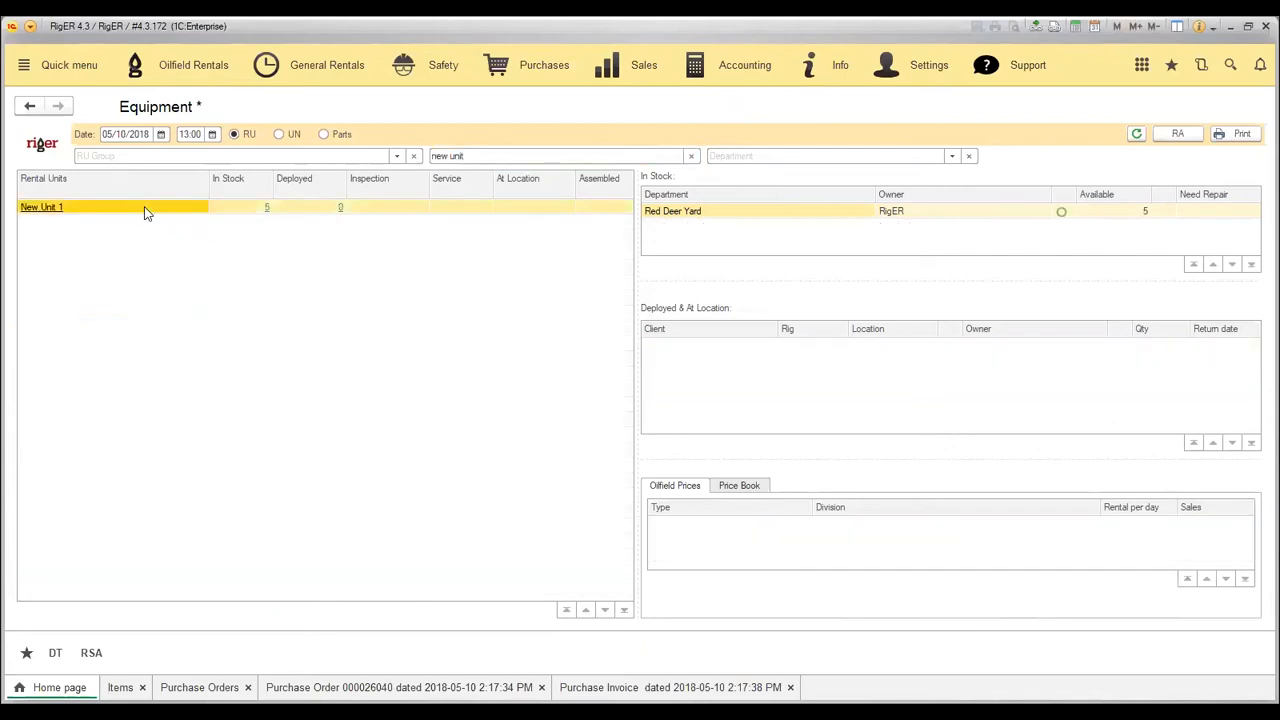
# Filter the rental units by "unit" instead, then clear the name filter and select New Unit 1 in the full list
pyautogui.click(488, 157)
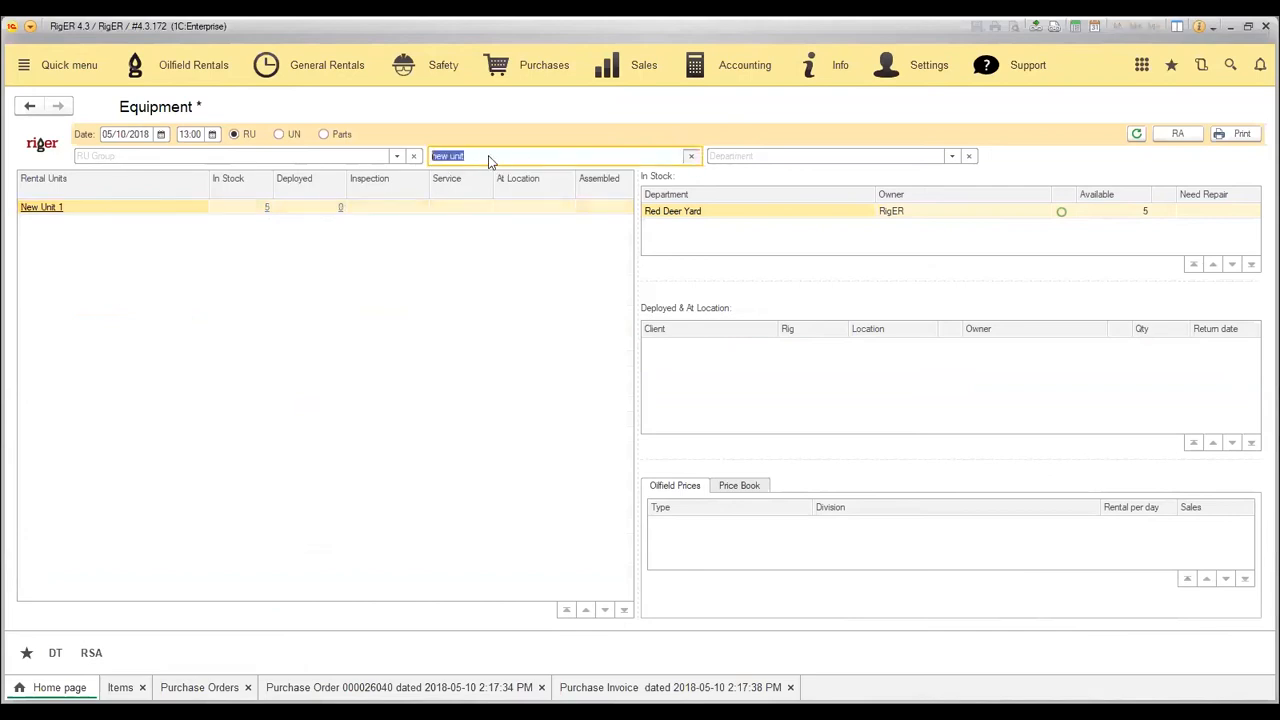
pyautogui.press('BackSpace')
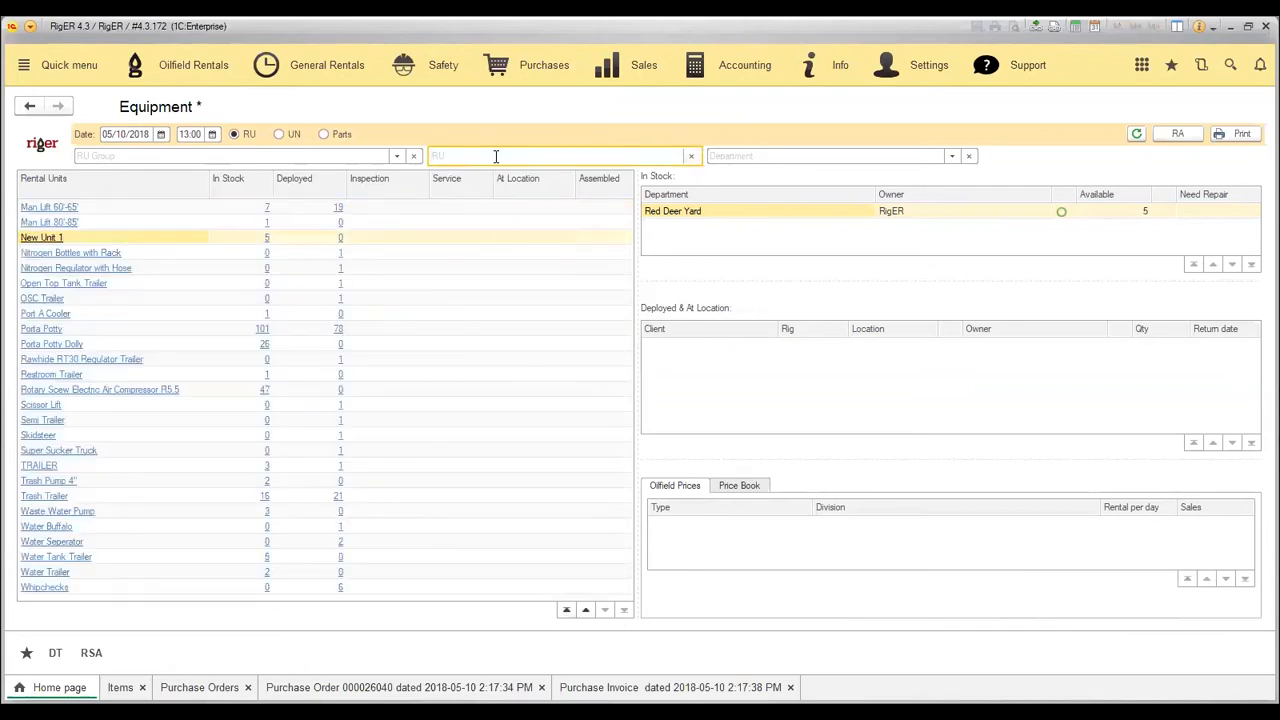
pyautogui.write('unit')
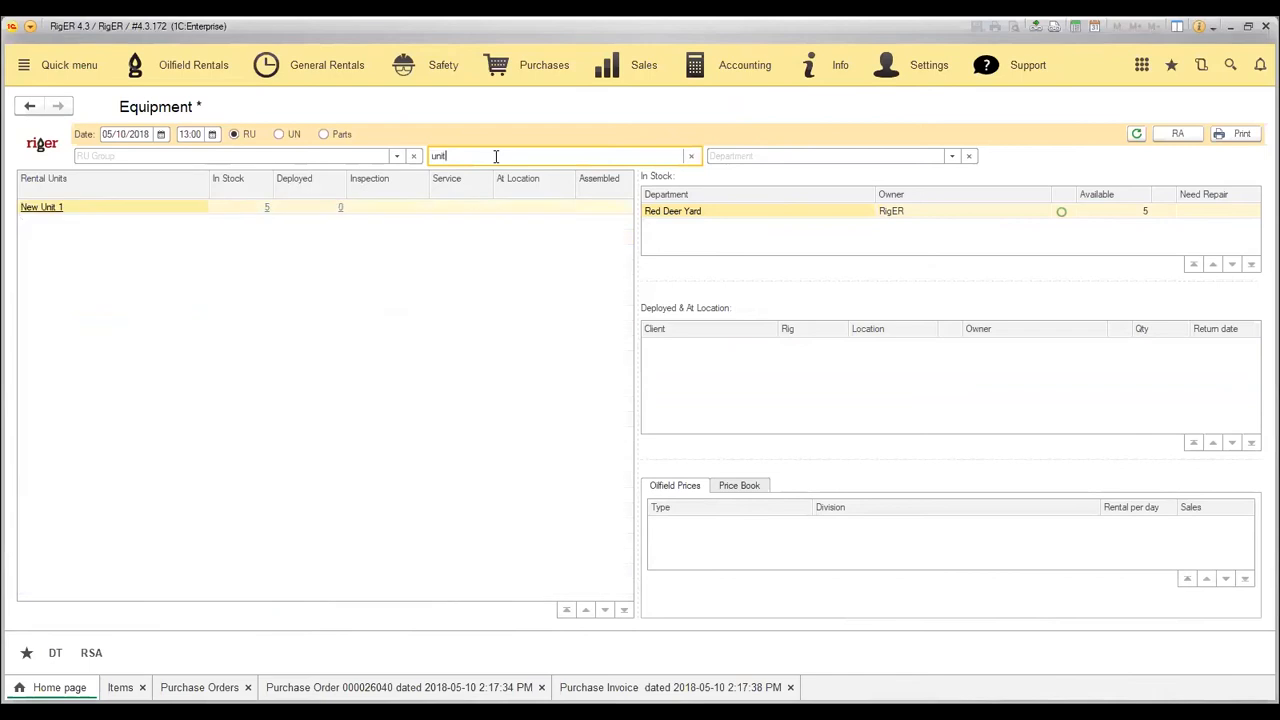
pyautogui.click(177, 209)
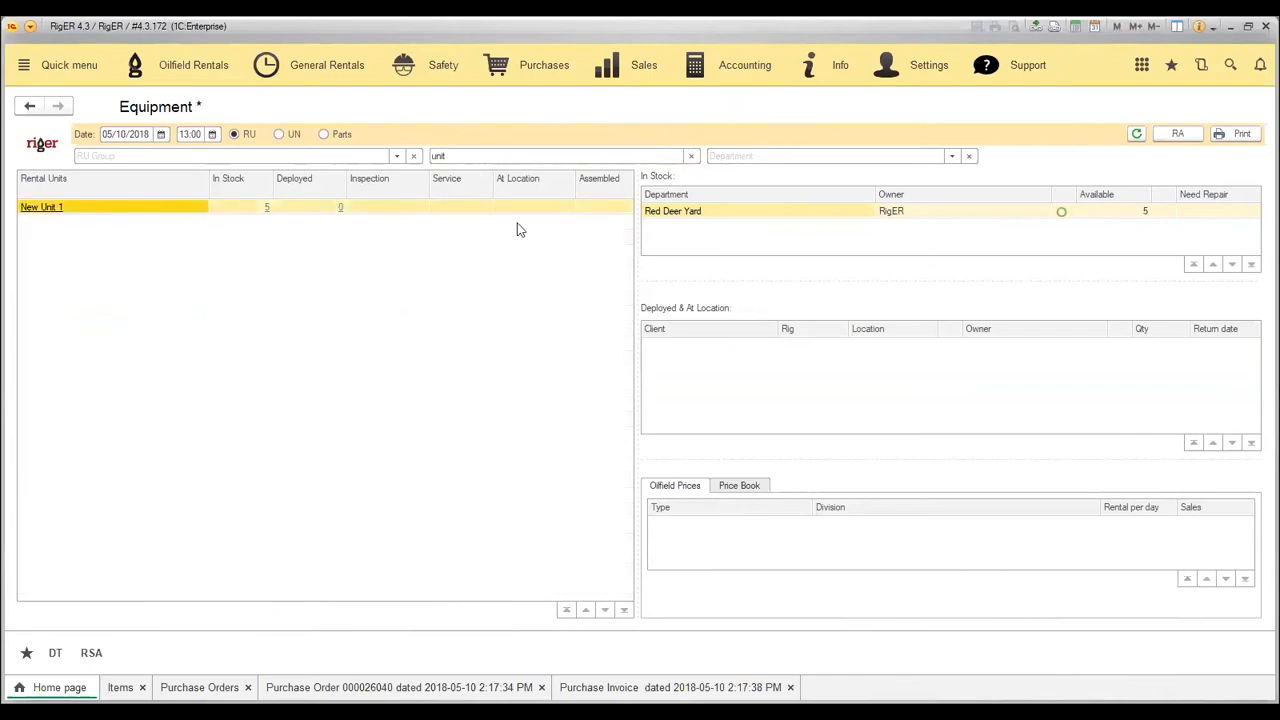
pyautogui.click(691, 156)
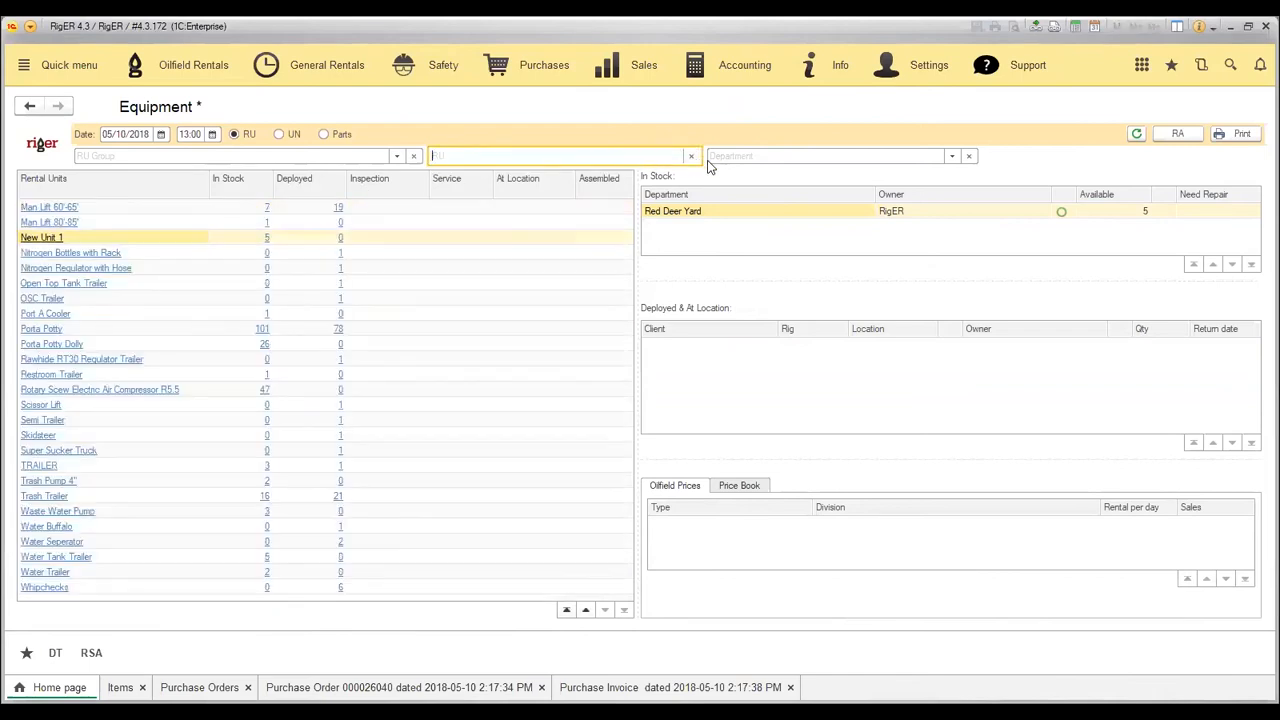
pyautogui.click(141, 241)
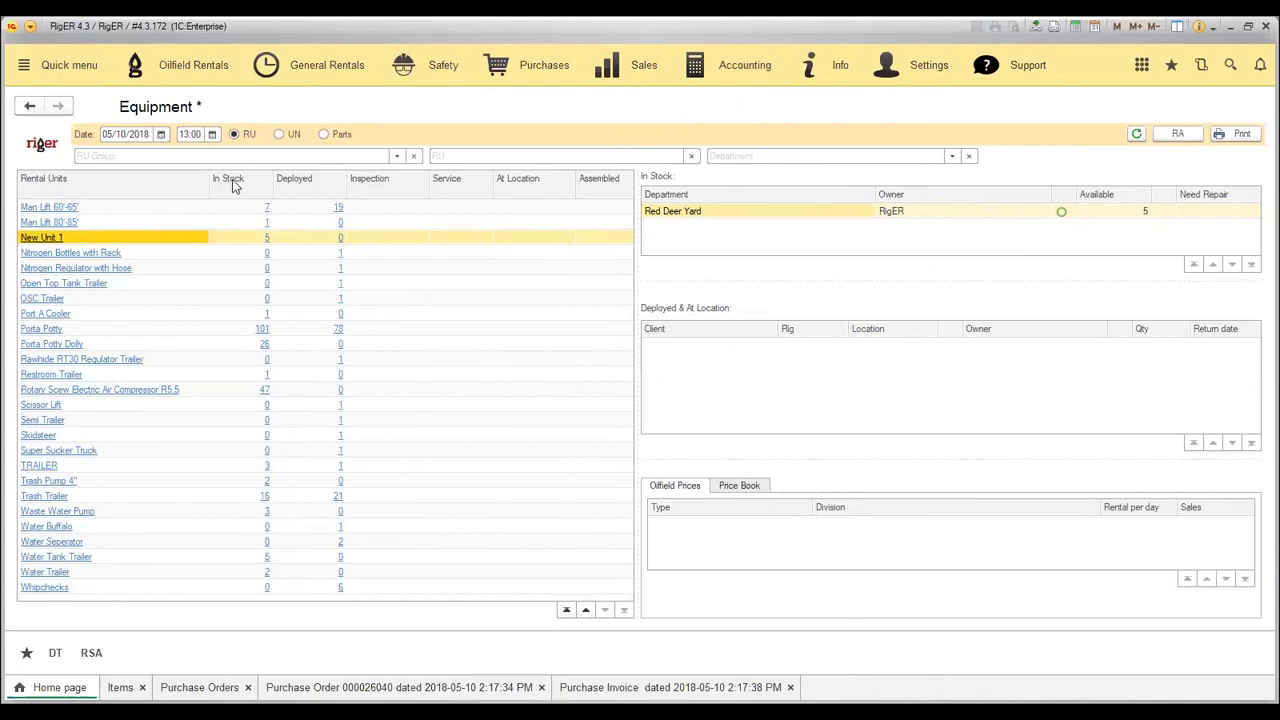
# Open the Oilfield Rentals Items list and examine the groups inside 1 Rental Units
pyautogui.click(168, 72)
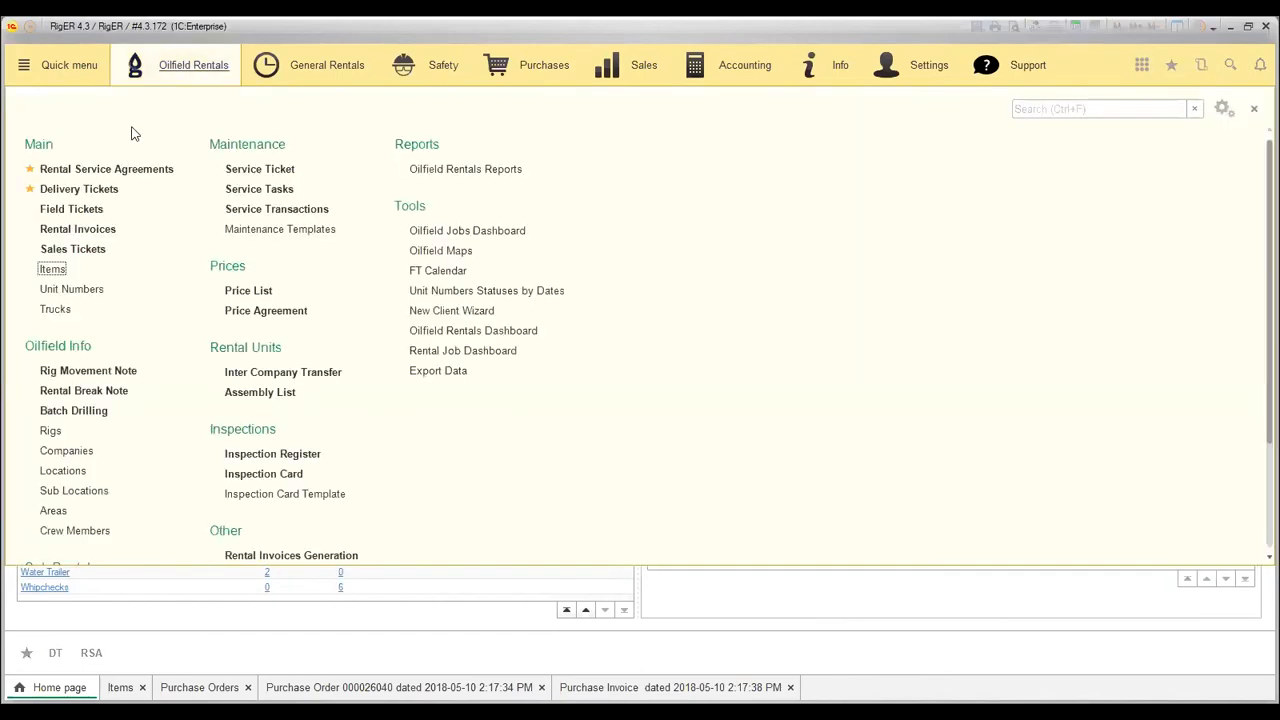
pyautogui.click(52, 270)
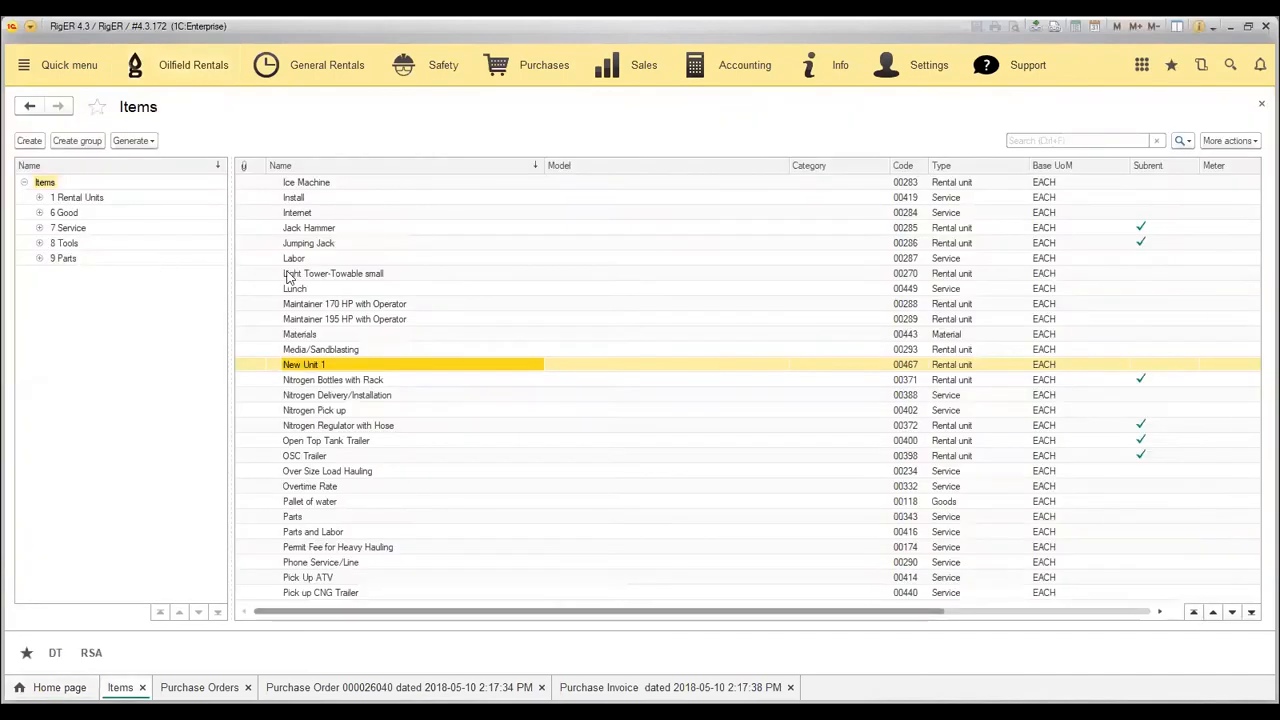
pyautogui.click(42, 183)
pyautogui.scroll(15, 335, 228)
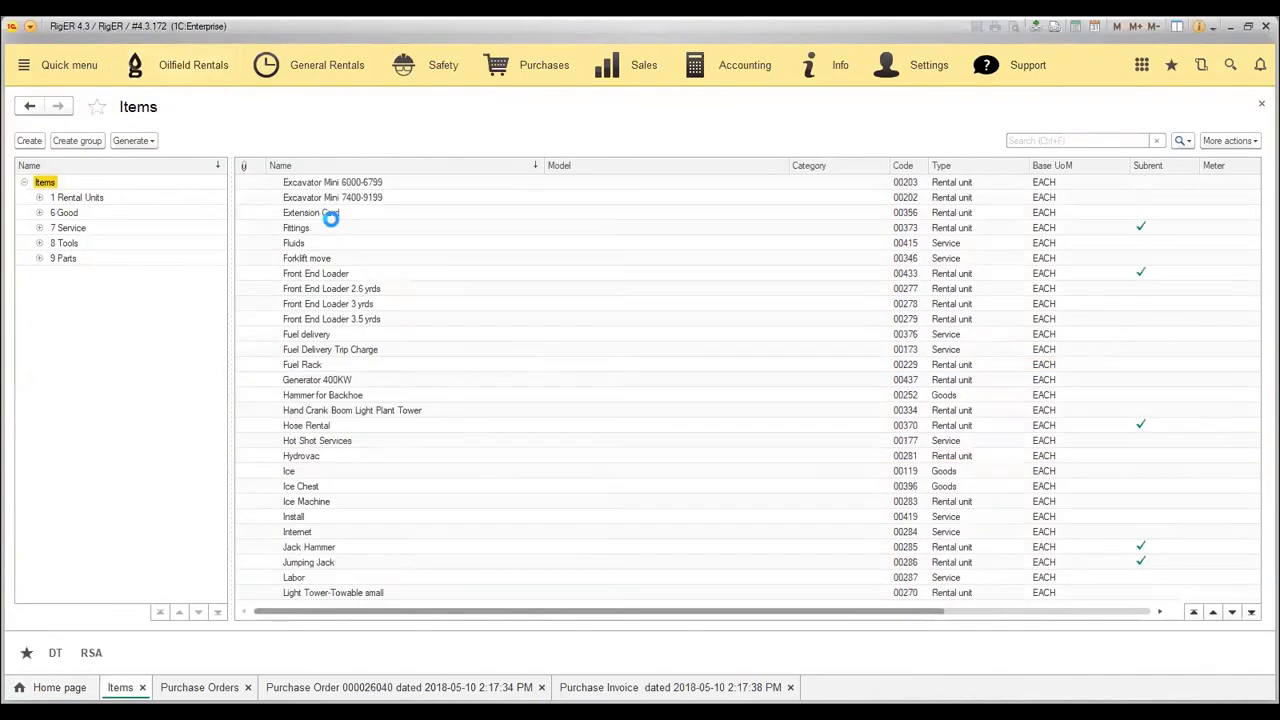
pyautogui.scroll(2, 335, 228)
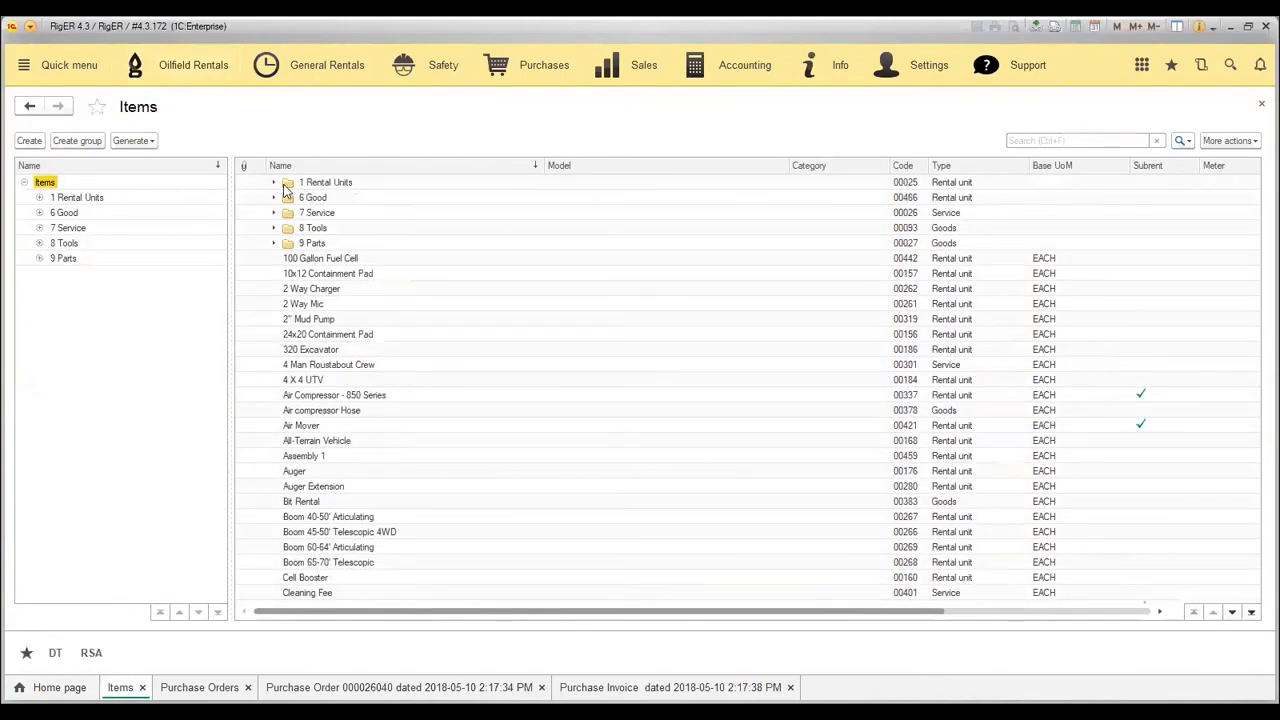
pyautogui.click(276, 183)
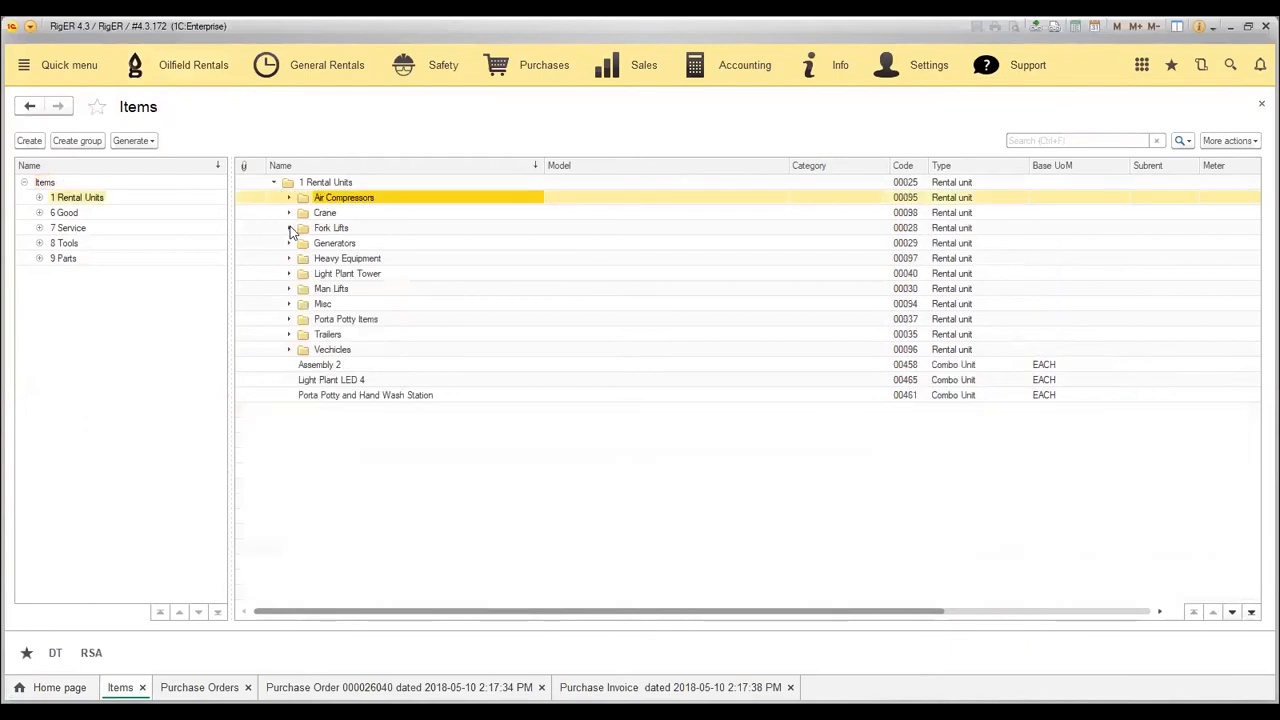
pyautogui.doubleClick(292, 228)
pyautogui.doubleClick(290, 198)
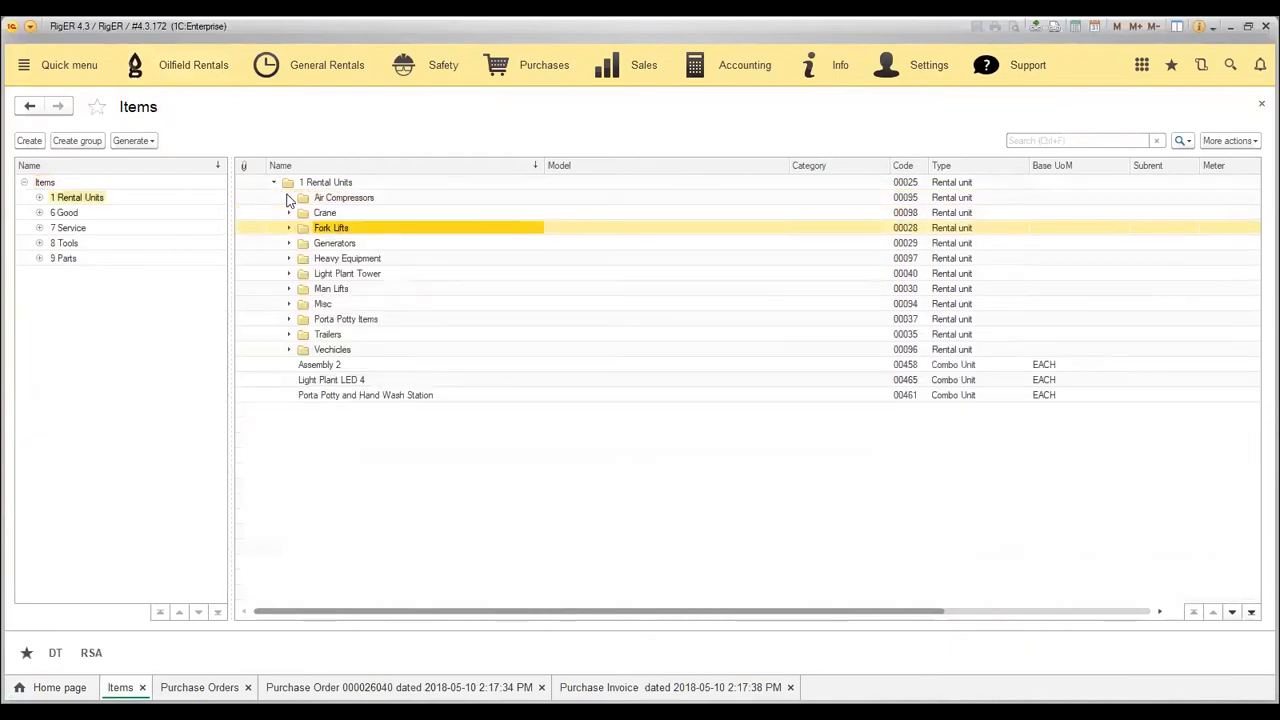
# Filter the home page's Equipment list by the Fork Lifts rental unit group and switch it to the unit numbers view
pyautogui.click(75, 690)
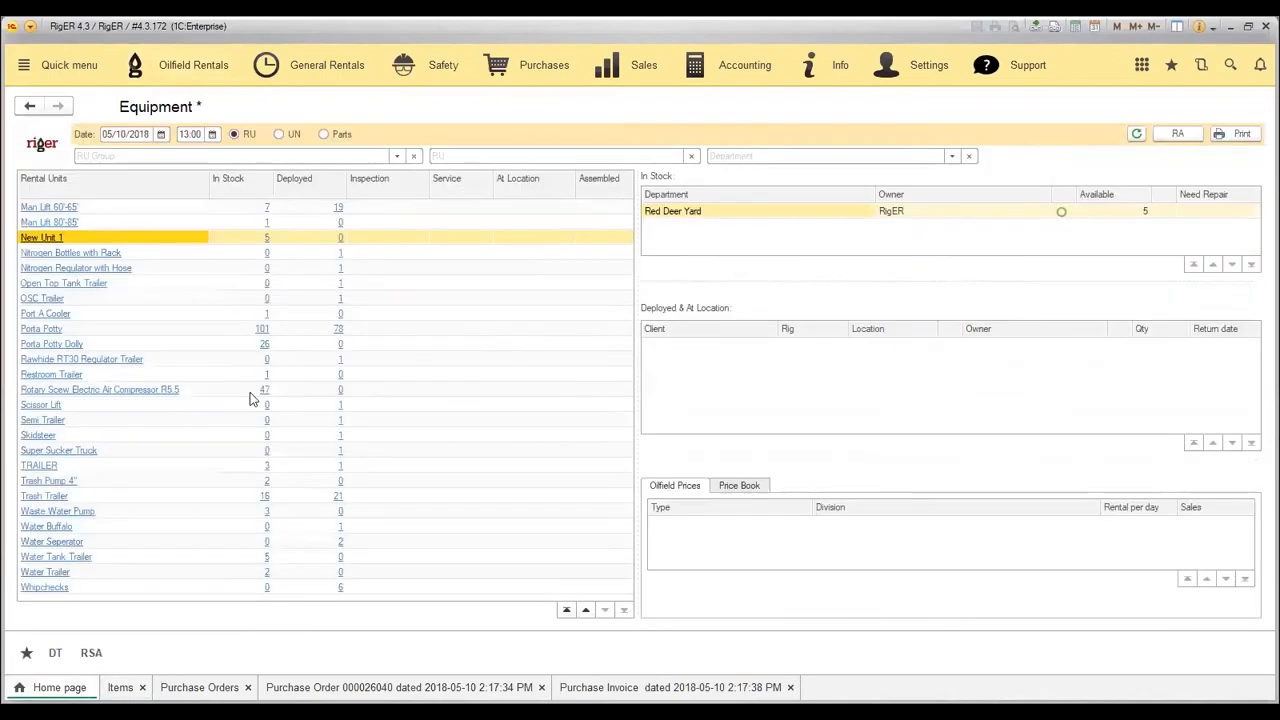
pyautogui.click(236, 155)
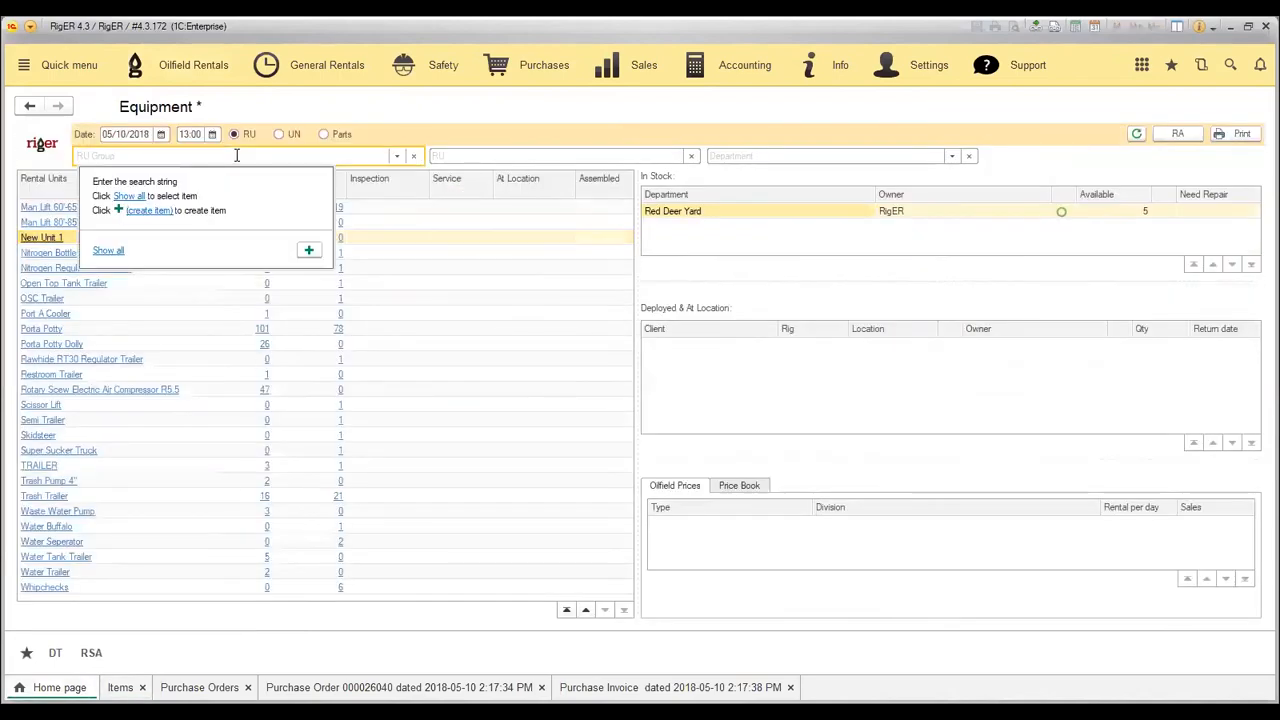
pyautogui.click(121, 688)
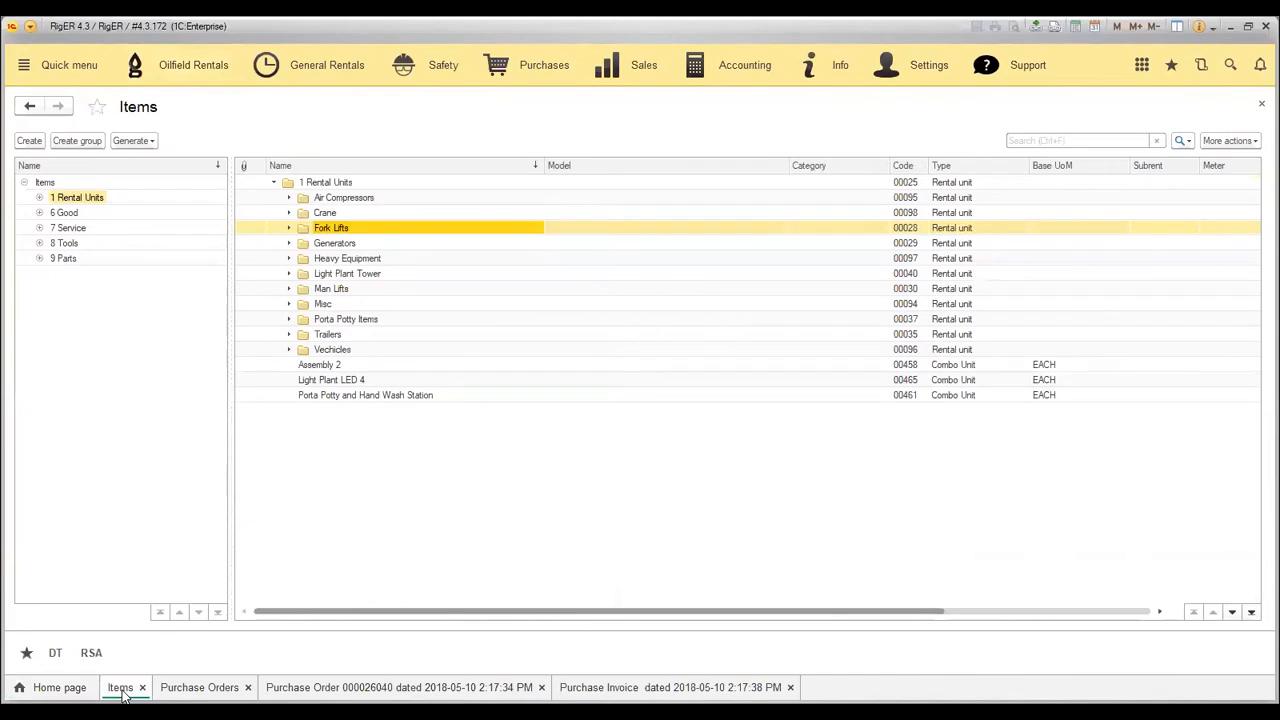
pyautogui.click(72, 694)
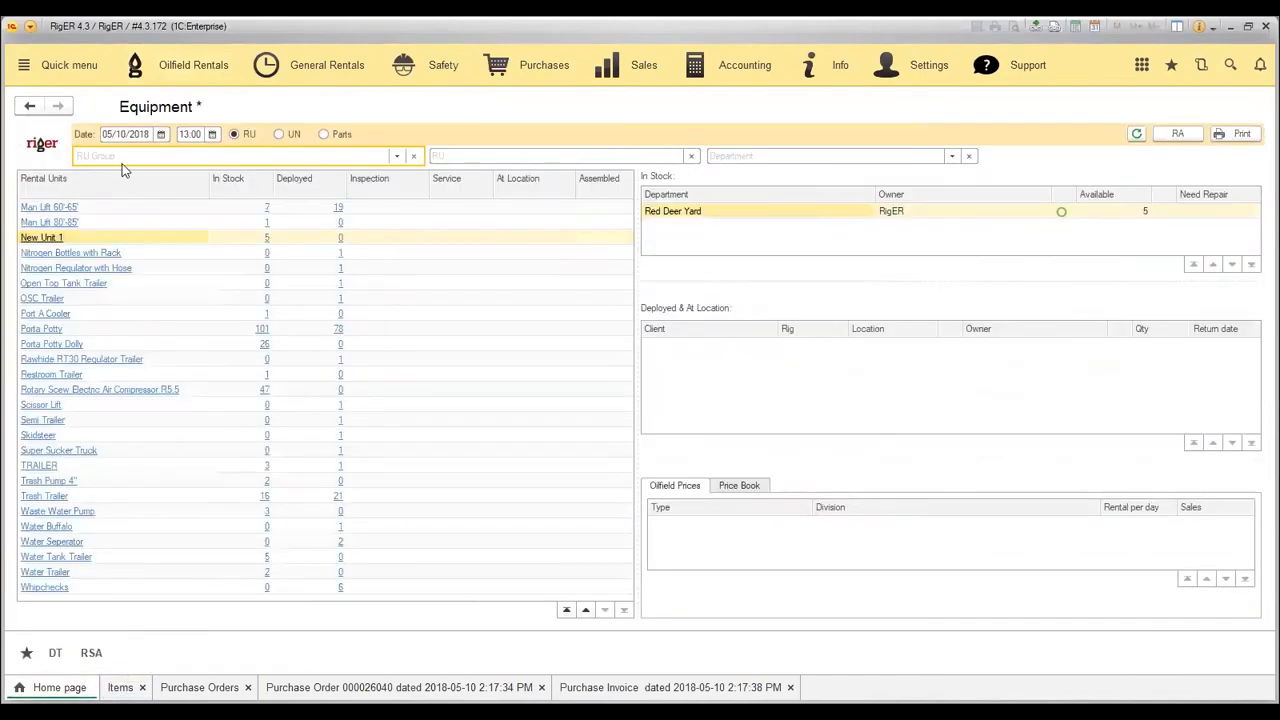
pyautogui.write('l')
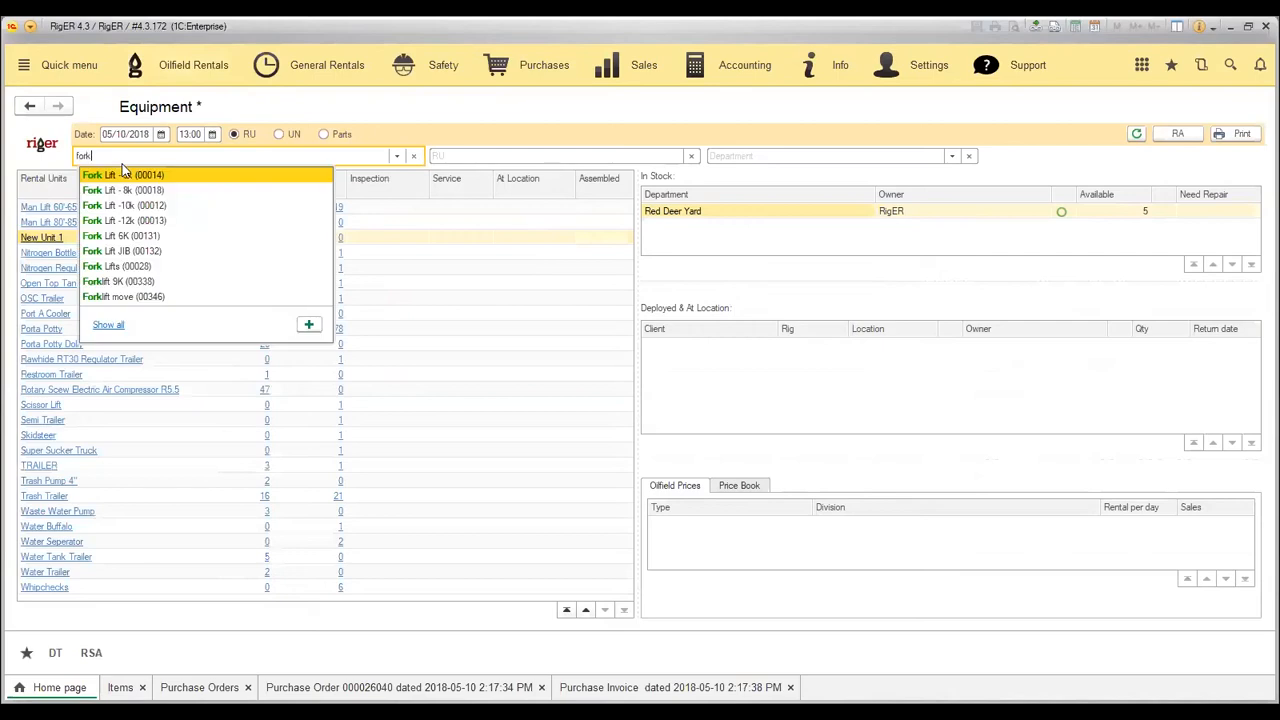
pyautogui.click(138, 266)
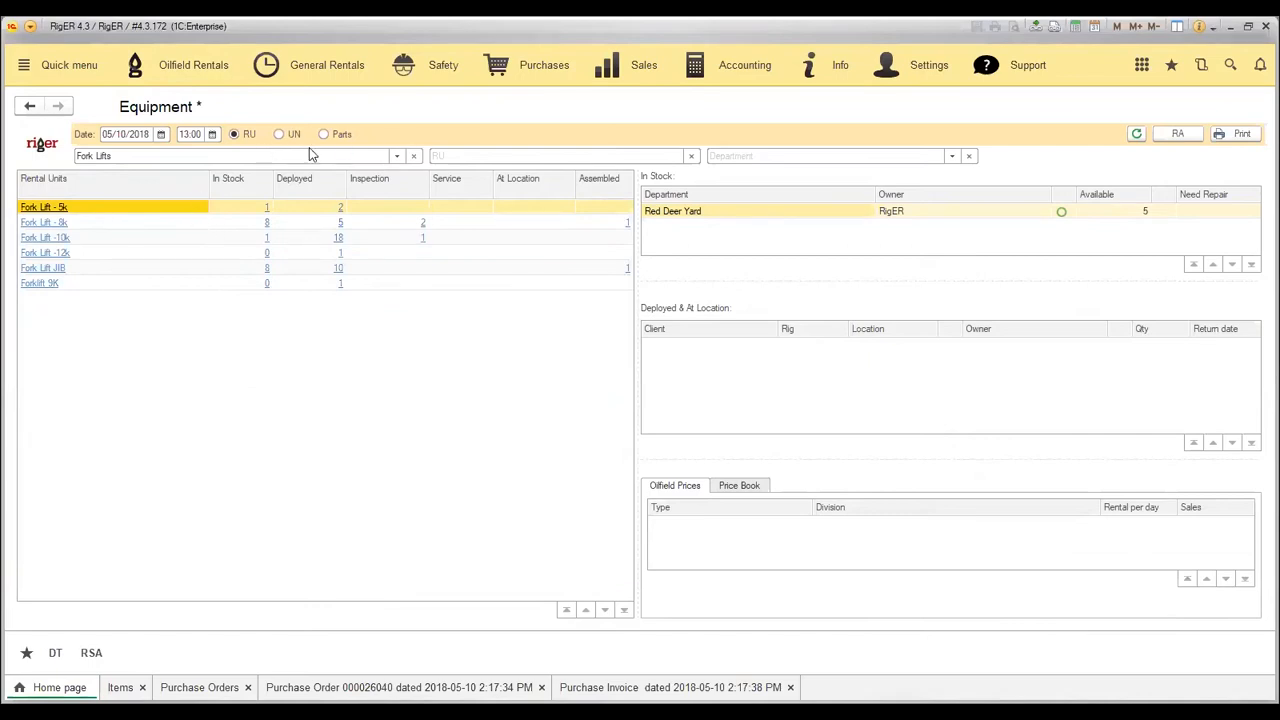
pyautogui.click(279, 134)
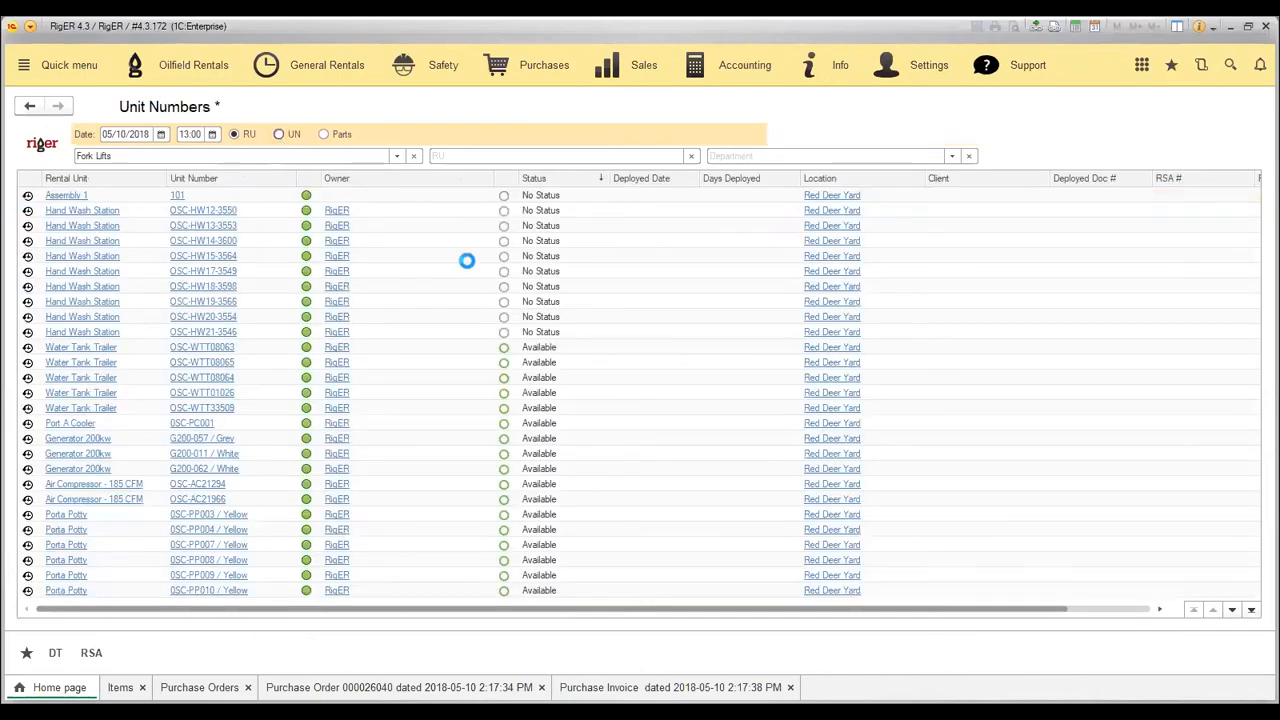
# Filter the unit numbers by the Deployed status, examine the listed units, and clear the status filter
pyautogui.click(278, 271)
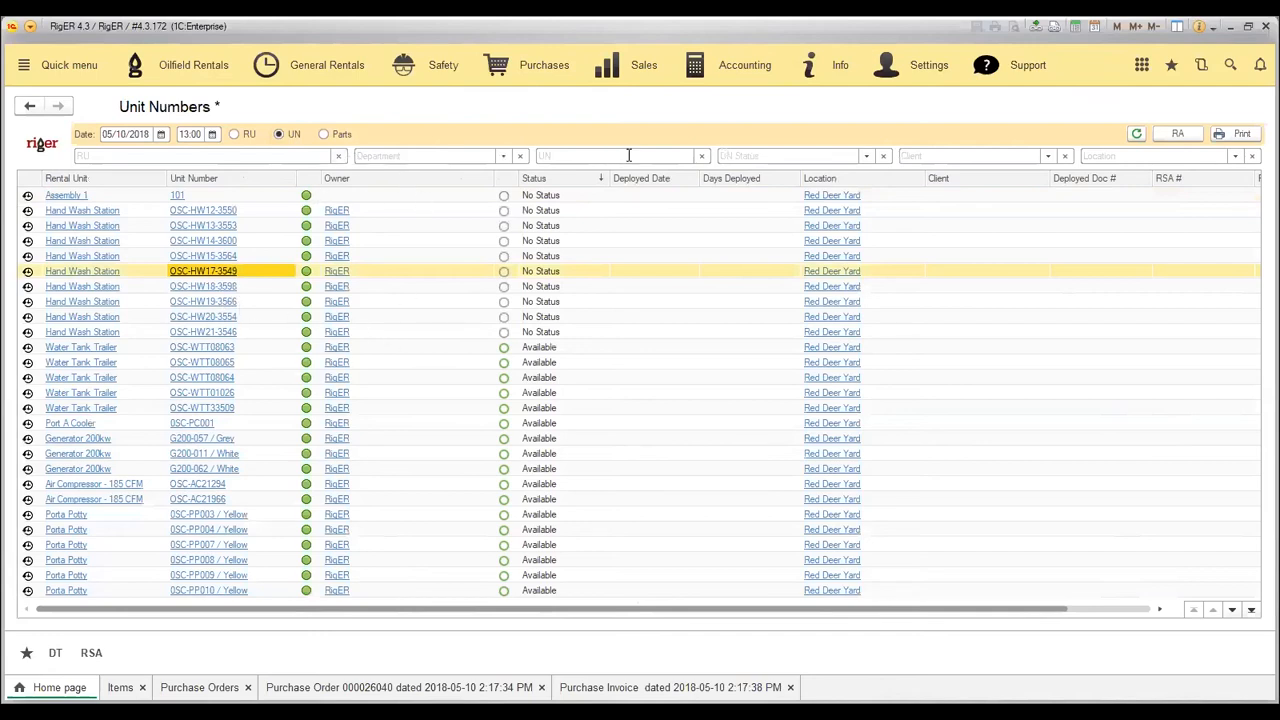
pyautogui.click(746, 156)
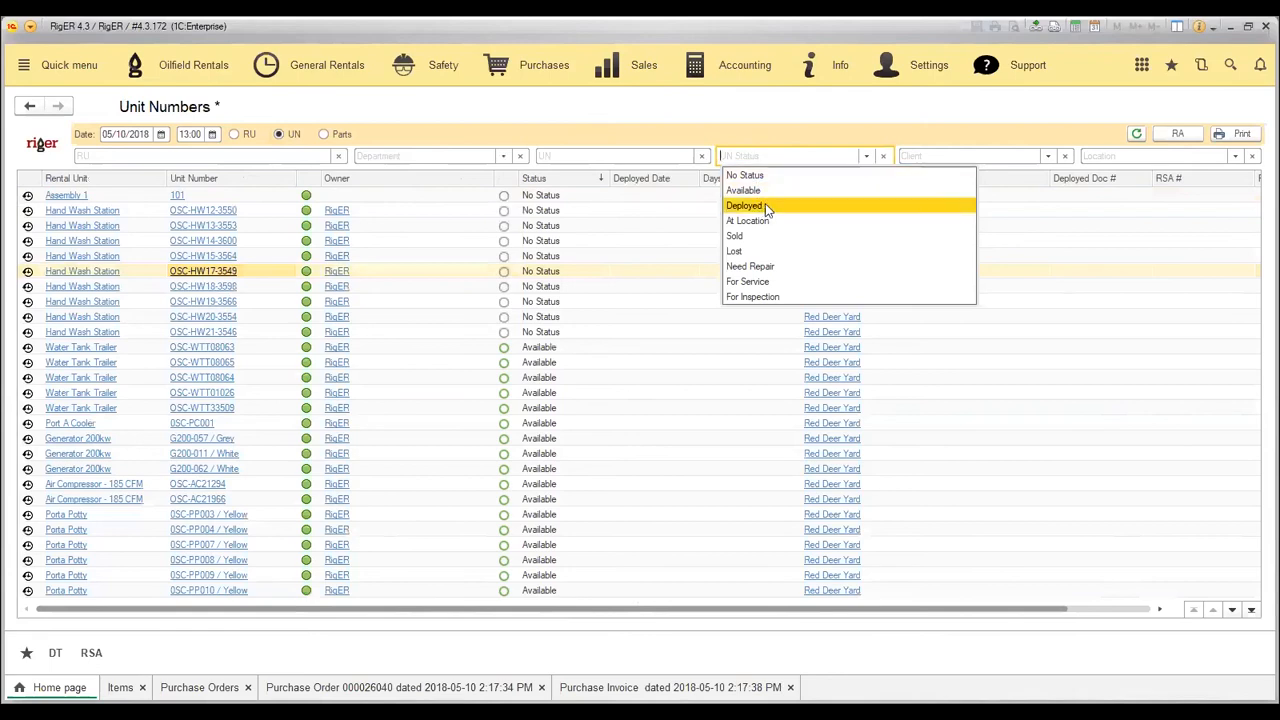
pyautogui.press('Escape')
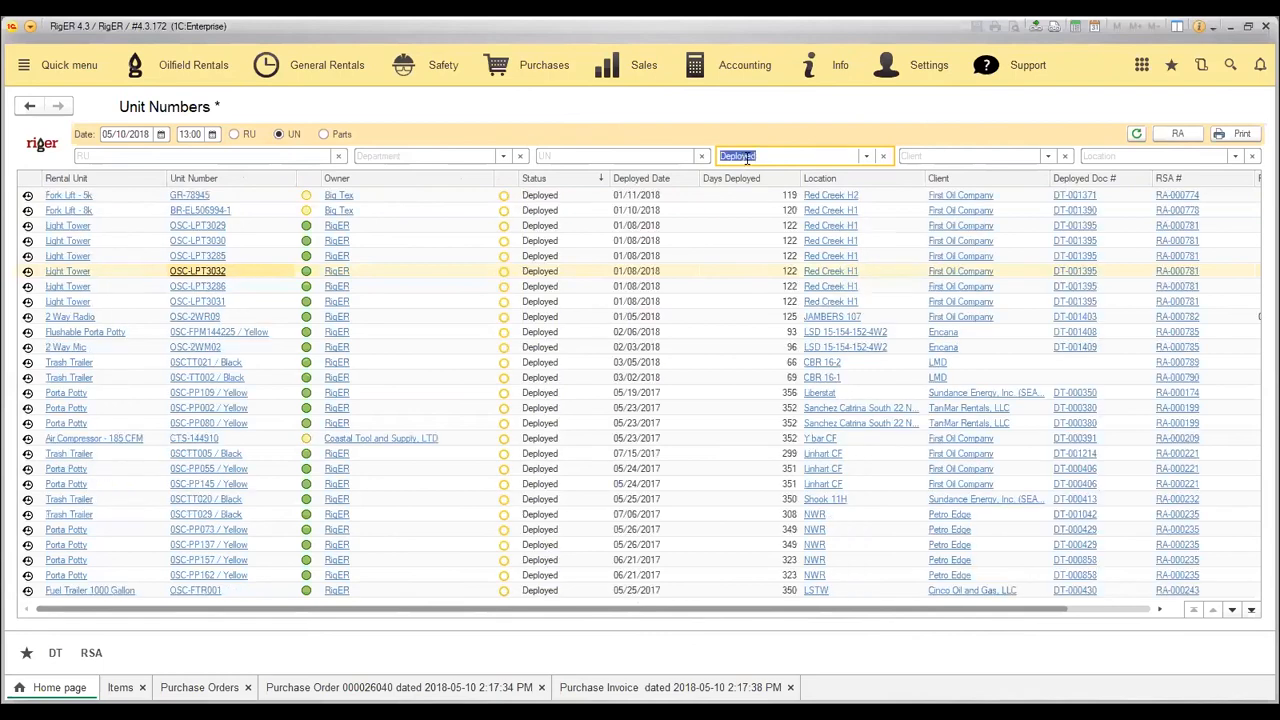
pyautogui.click(553, 242)
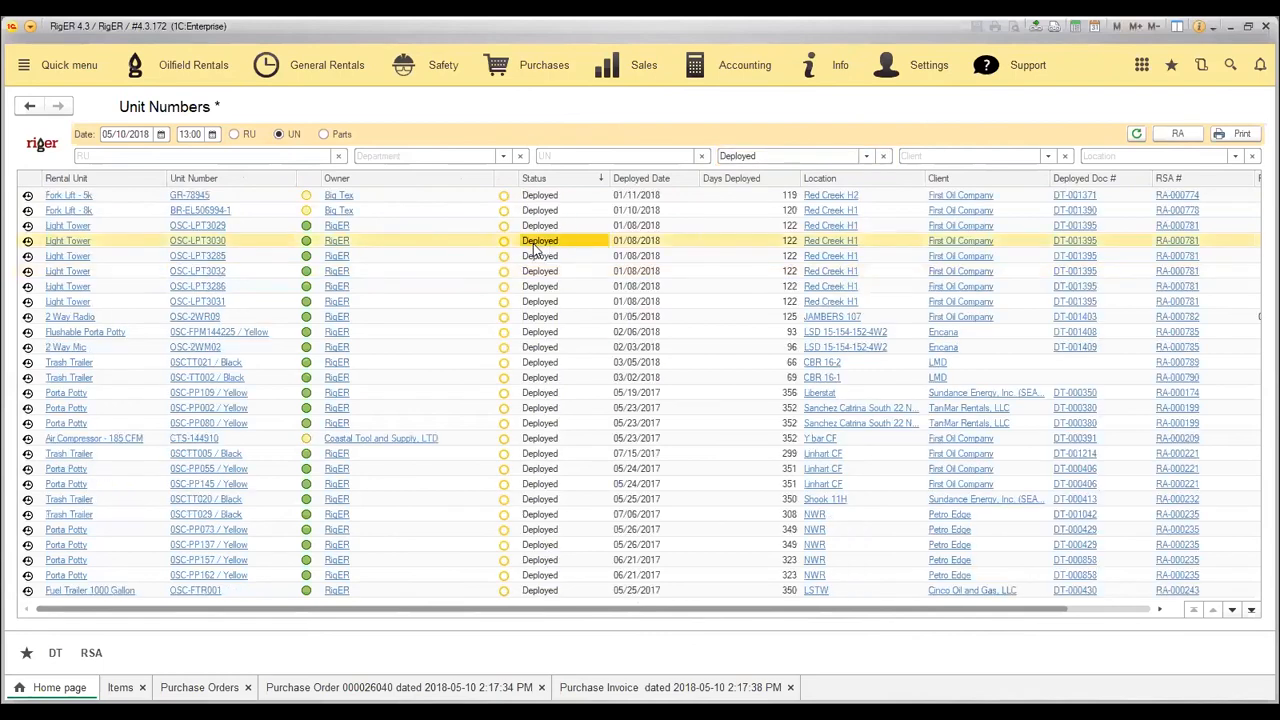
pyautogui.scroll(-3, 540, 258)
pyautogui.scroll(3, 543, 262)
pyautogui.click(884, 156)
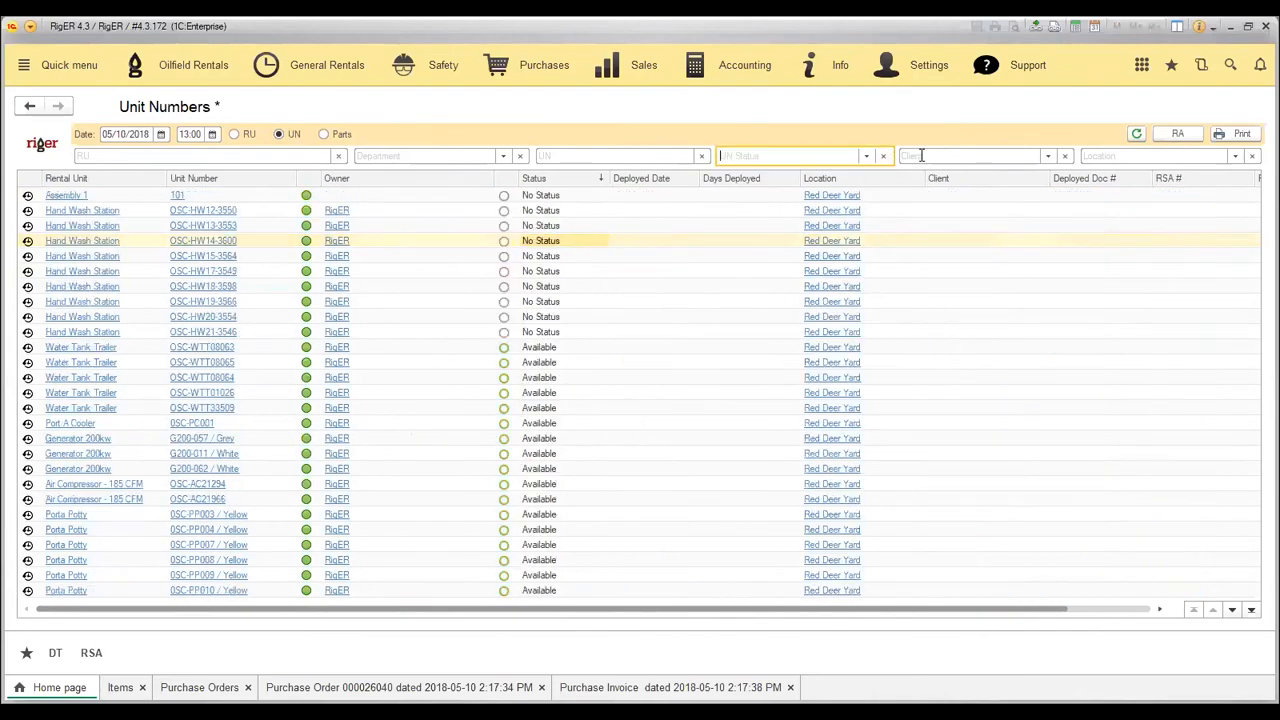
# Filter the unit numbers by each of the two suggested clients in turn, clearing the client filter after each
pyautogui.click(921, 155)
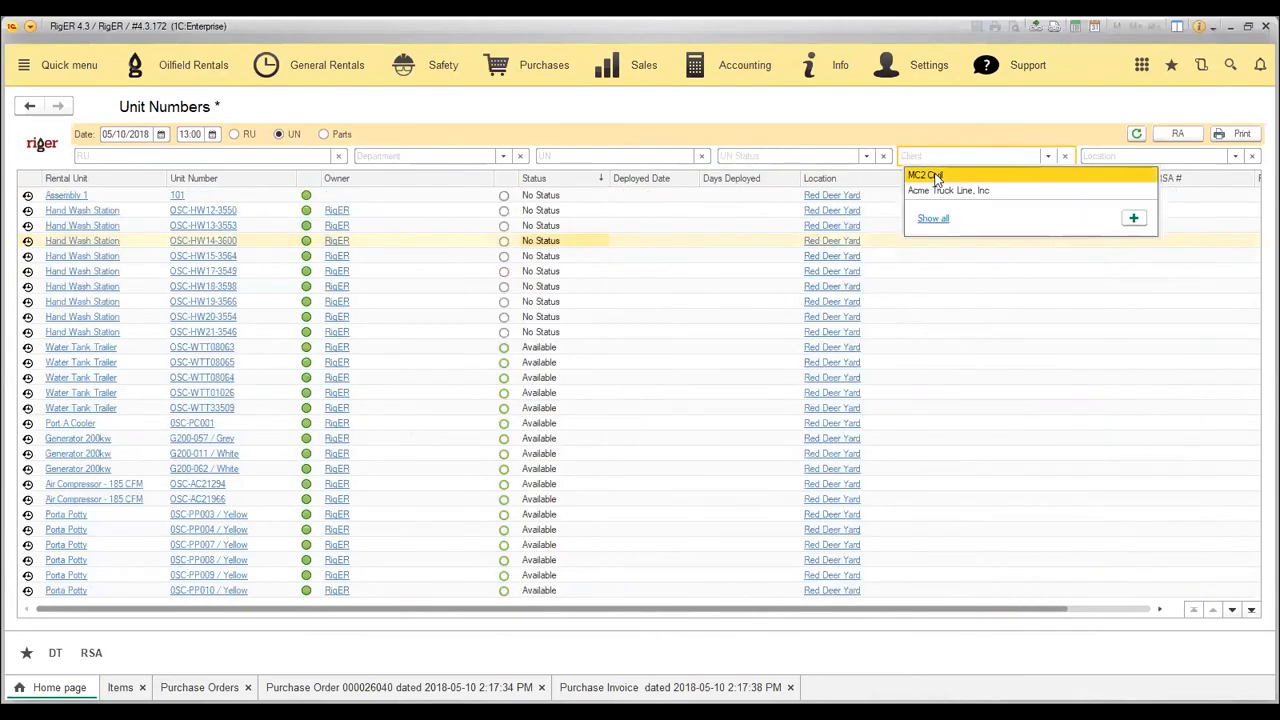
pyautogui.click(937, 176)
pyautogui.click(1066, 157)
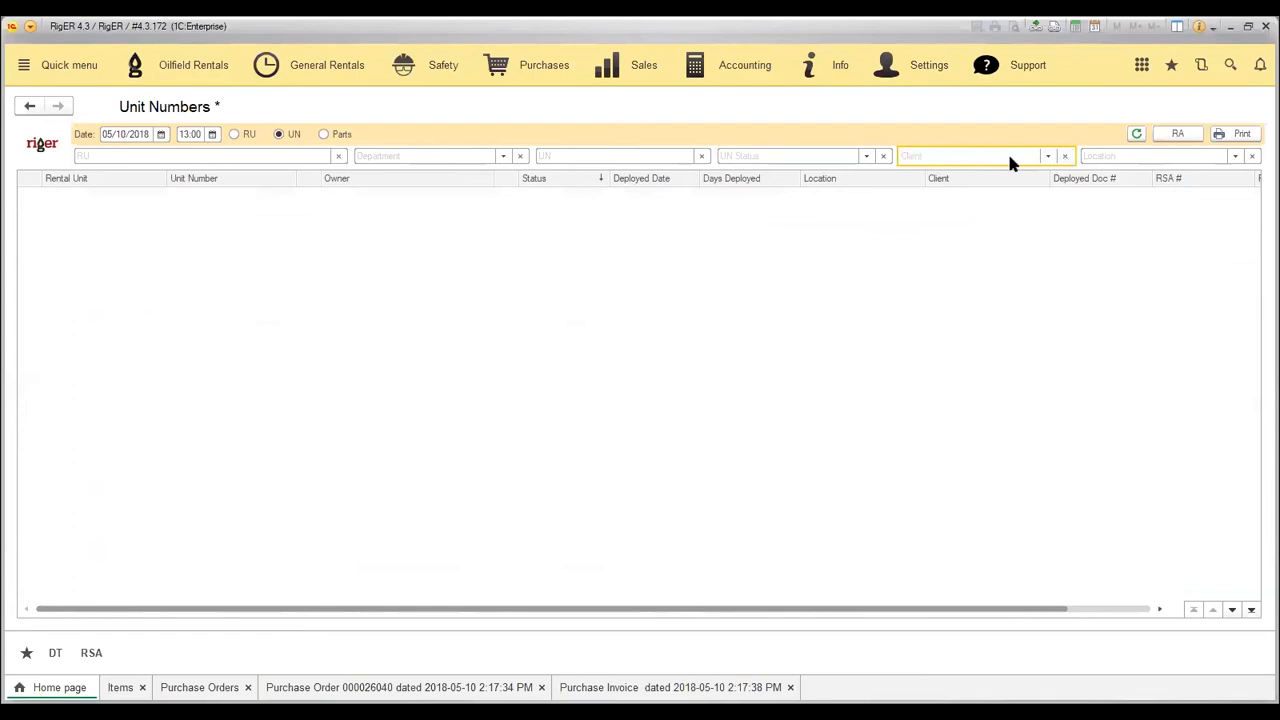
pyautogui.click(1048, 157)
pyautogui.click(994, 191)
pyautogui.click(1064, 157)
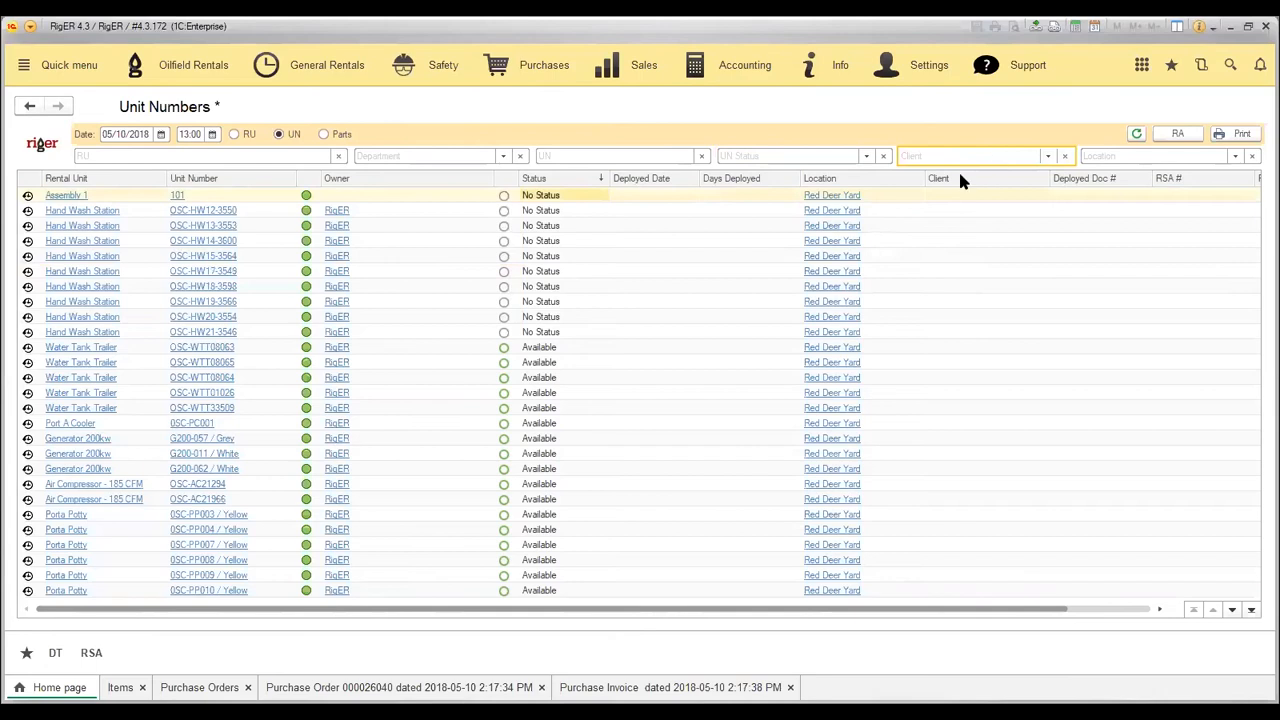
# Examine the unfiltered unit numbers list and the Location filter's suggestions, leaving the location unset
pyautogui.scroll(-10, 835, 260)
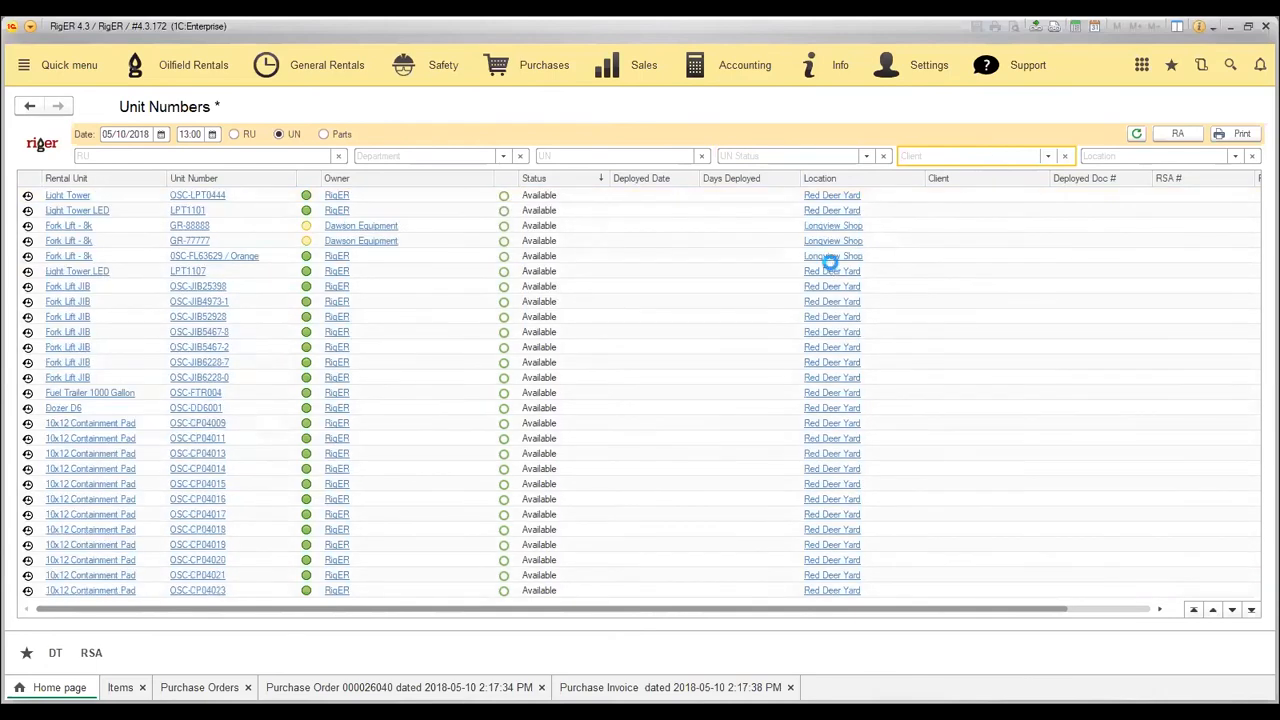
pyautogui.scroll(-13, 830, 262)
pyautogui.scroll(12, 830, 262)
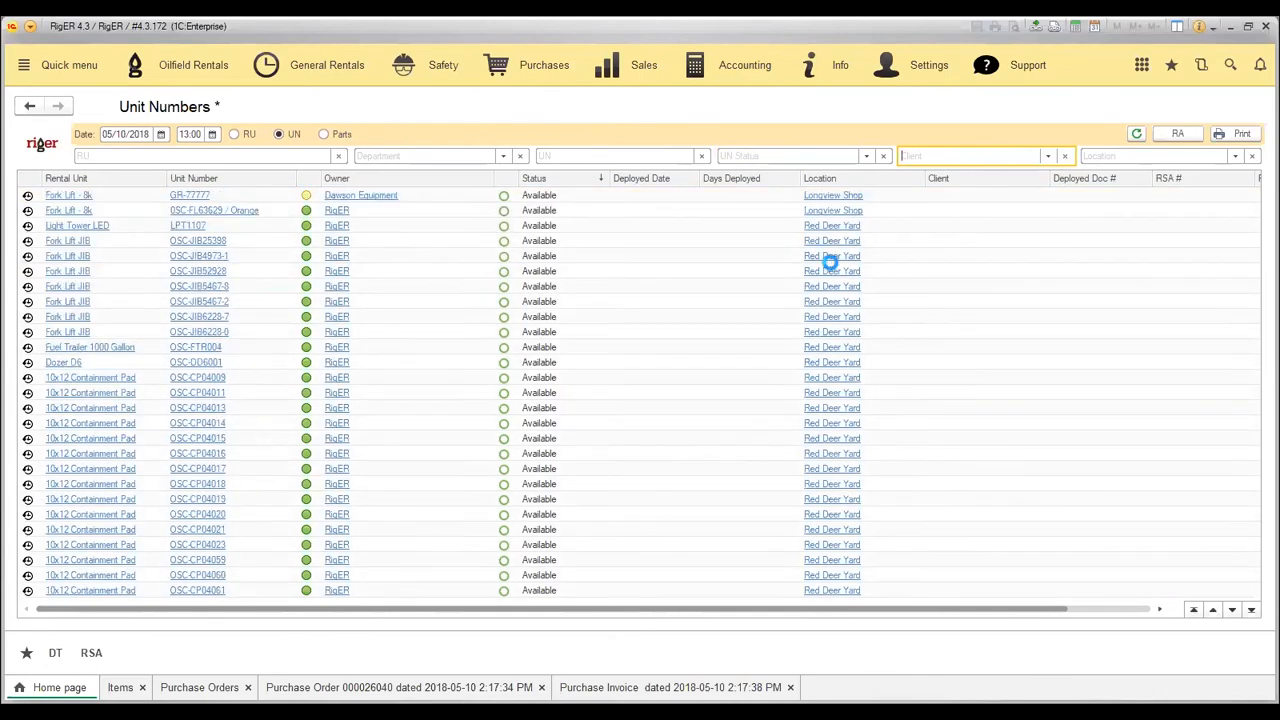
pyautogui.click(1105, 155)
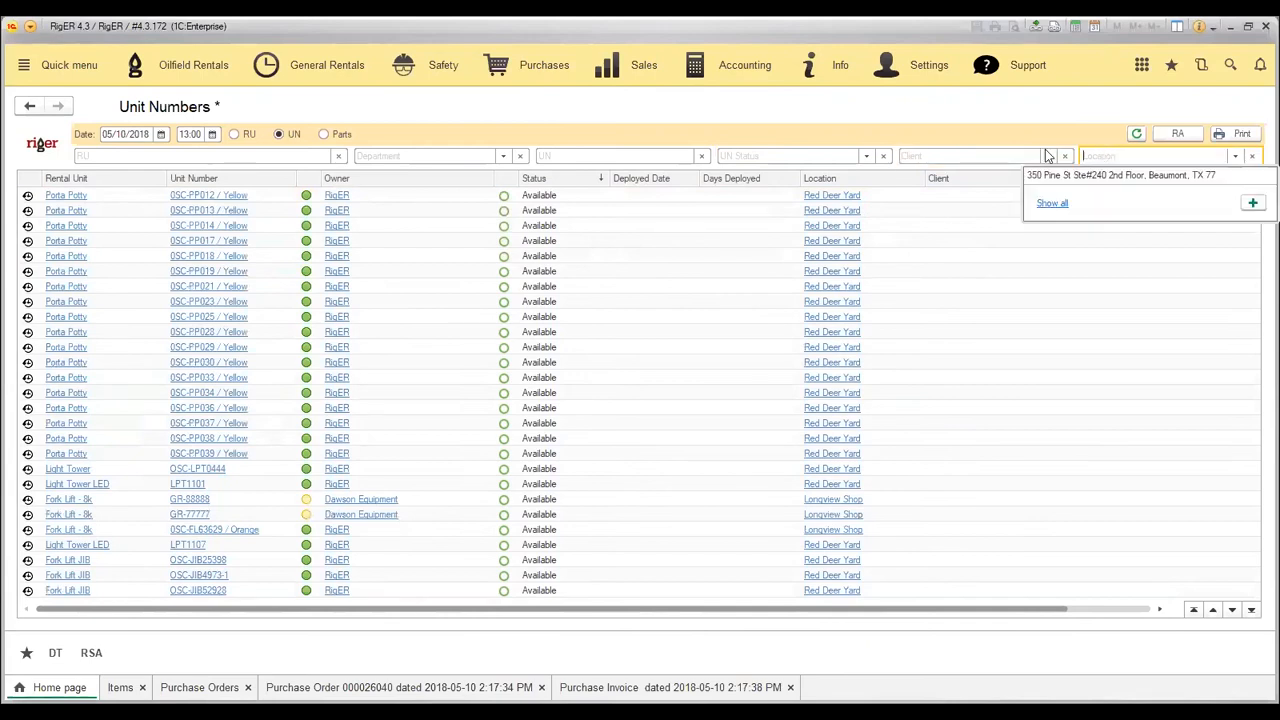
pyautogui.click(587, 328)
pyautogui.scroll(5, 587, 328)
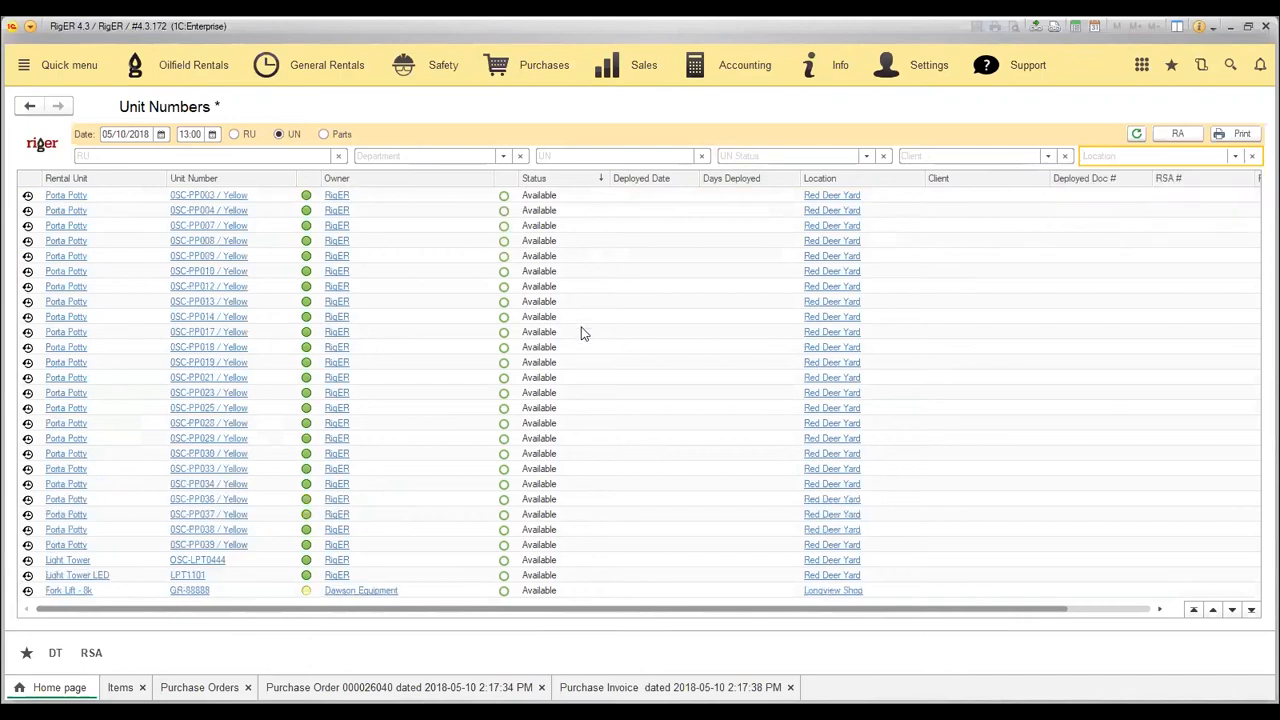
pyautogui.scroll(3, 576, 329)
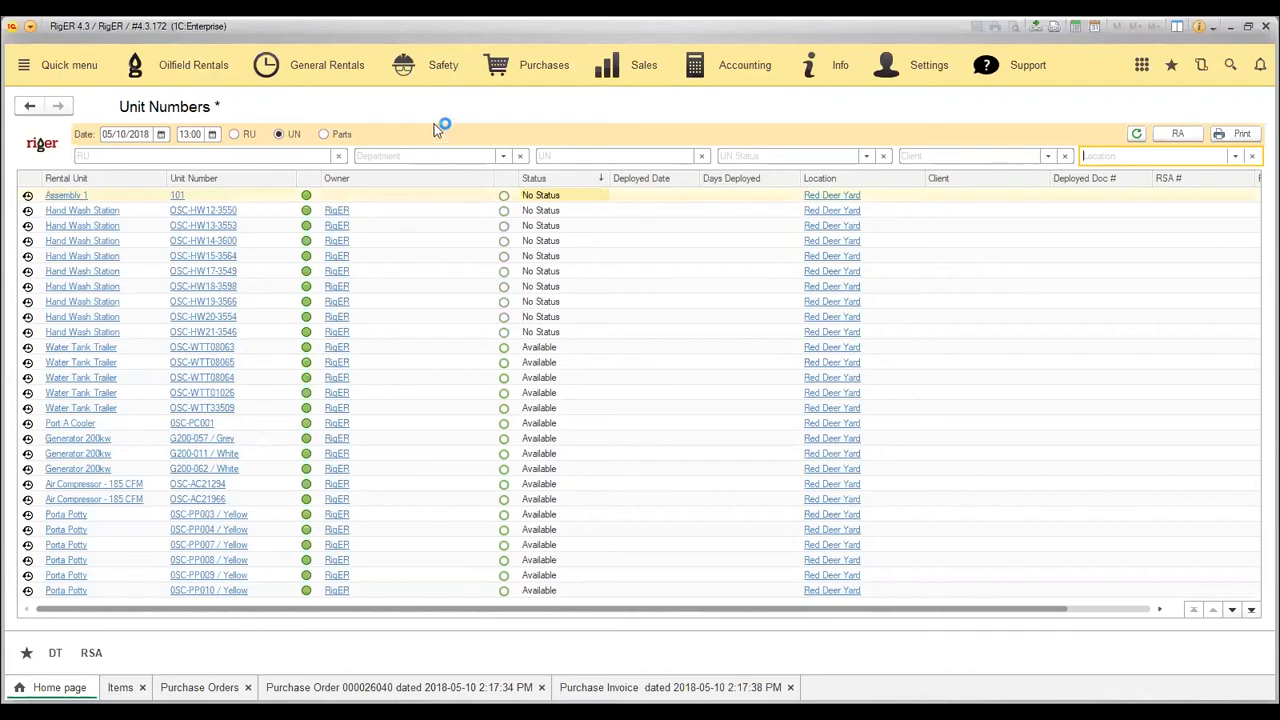
# Look at the global Search page and its search history, and close it
pyautogui.click(1230, 66)
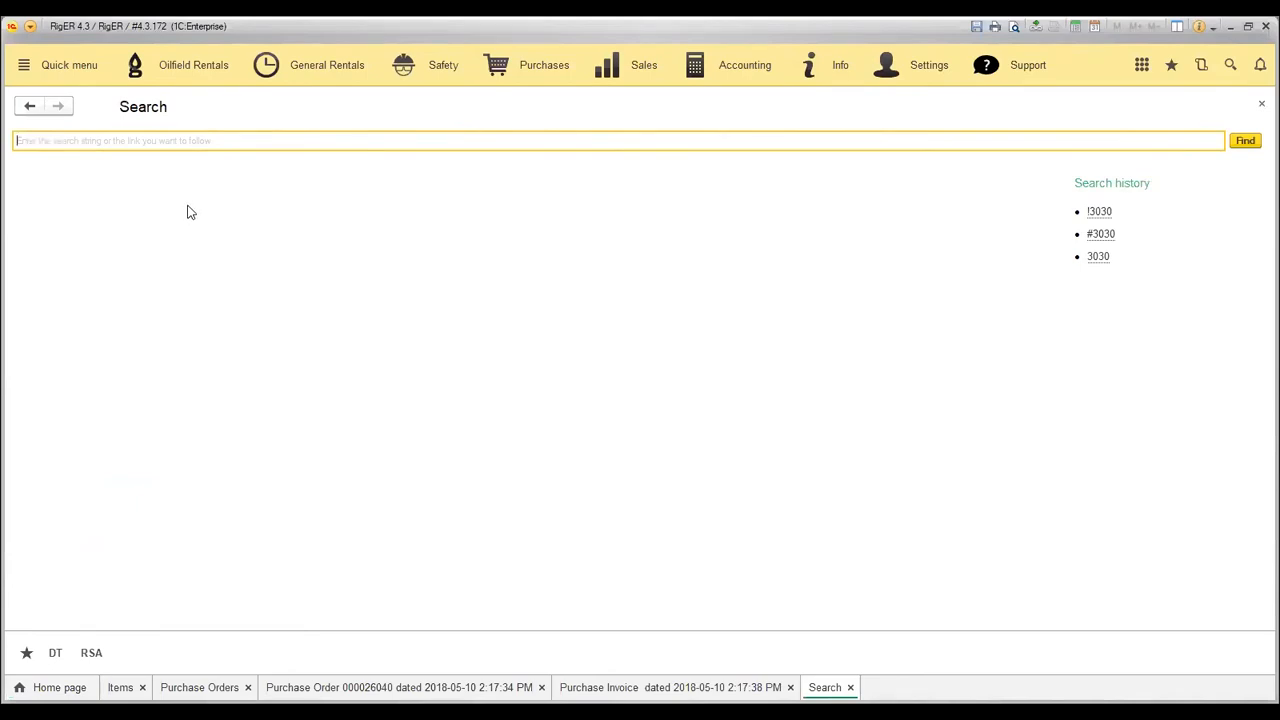
pyautogui.click(1262, 108)
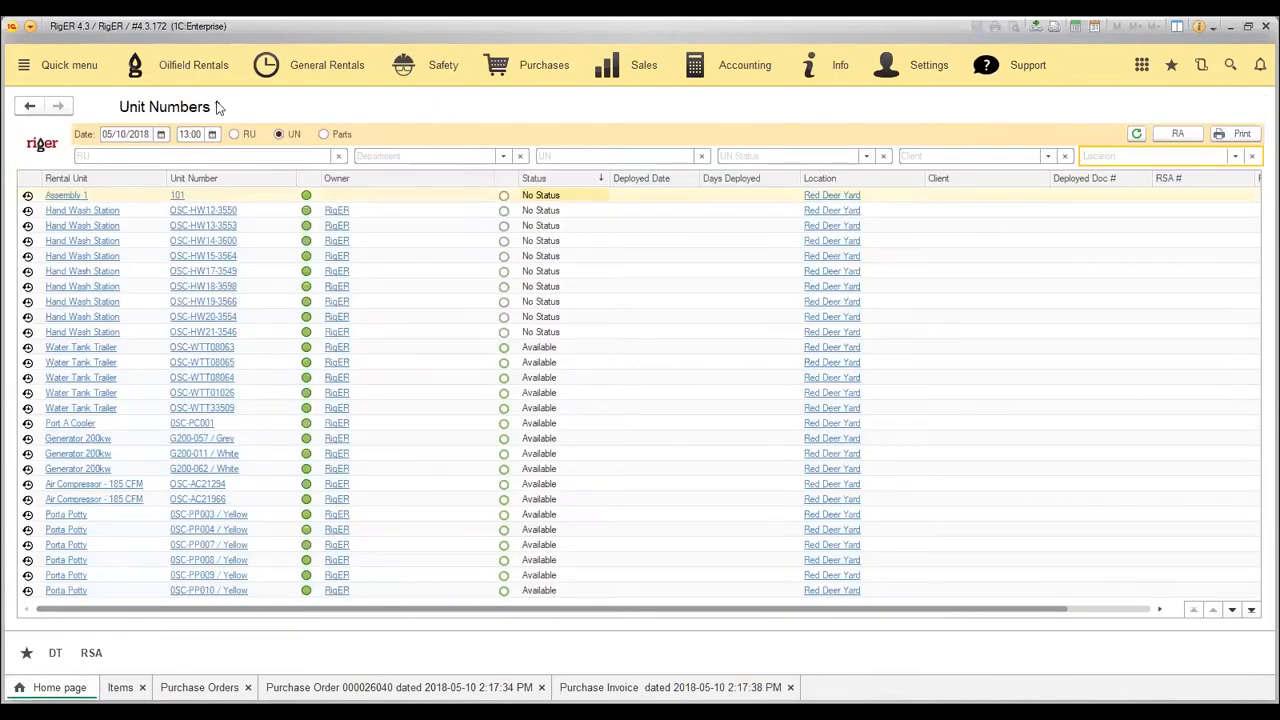
# Search the Oilfield Rentals Items list for "light", select Light Plant Tower, and close the list
pyautogui.click(180, 70)
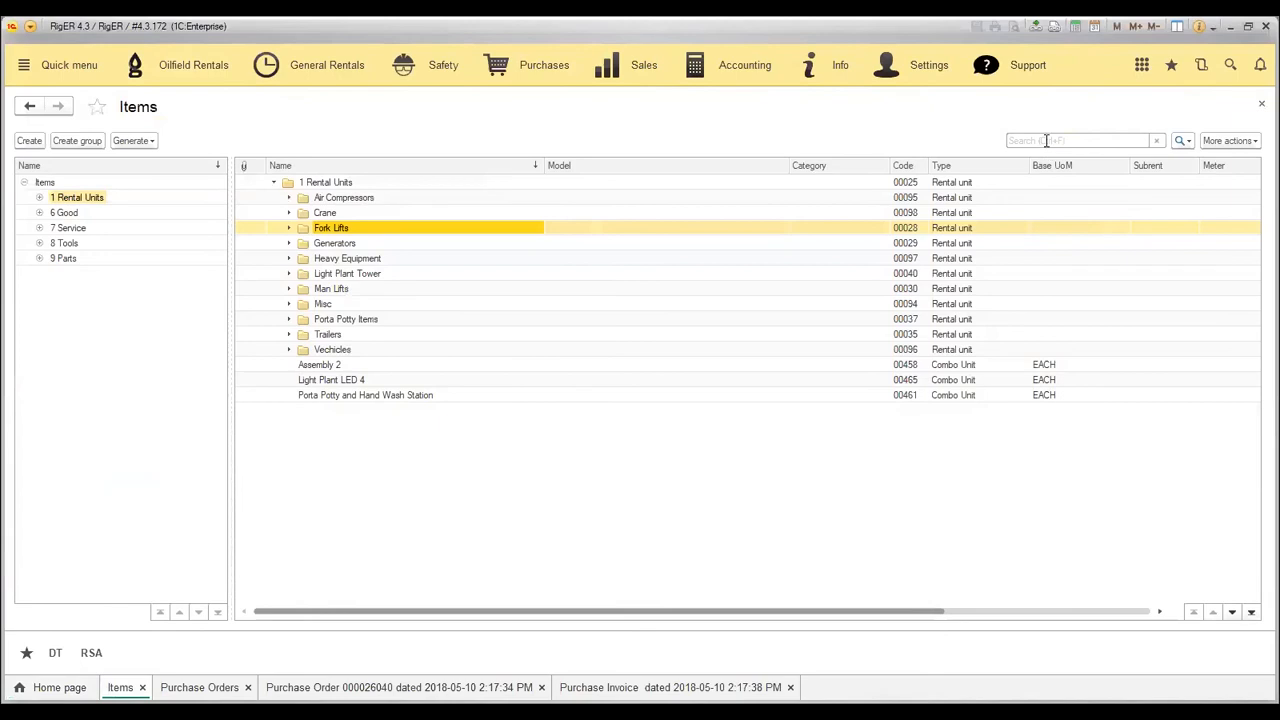
pyautogui.click(1046, 141)
pyautogui.write('light')
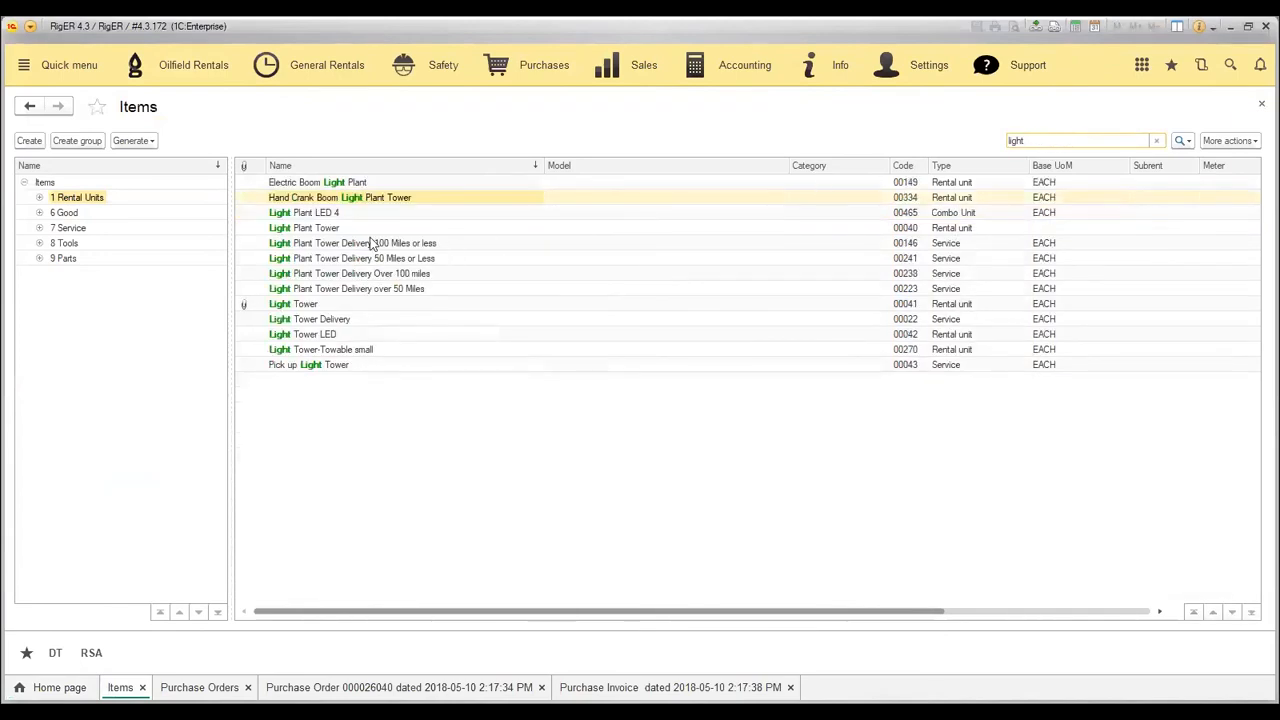
pyautogui.click(344, 288)
pyautogui.click(331, 228)
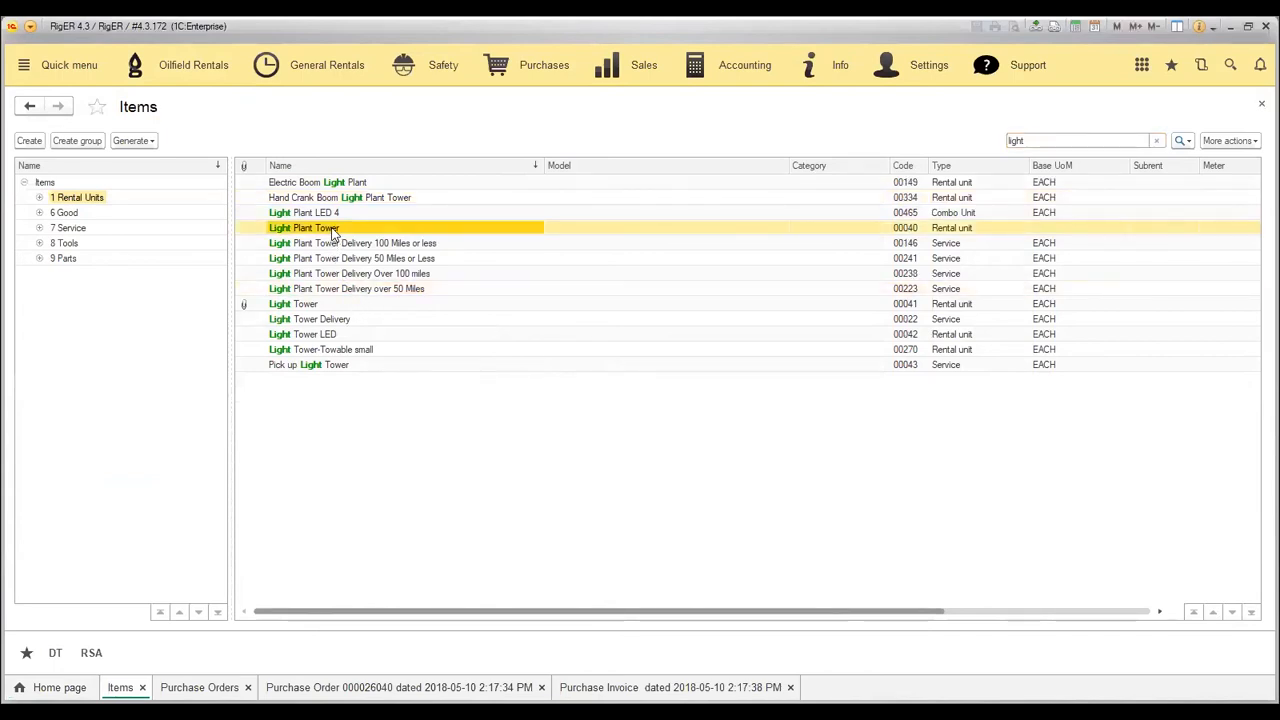
pyautogui.click(1261, 104)
# Search the Oilfield Rentals Unit Numbers list for "3030", select the Light Tower unit, and close the list
pyautogui.click(200, 64)
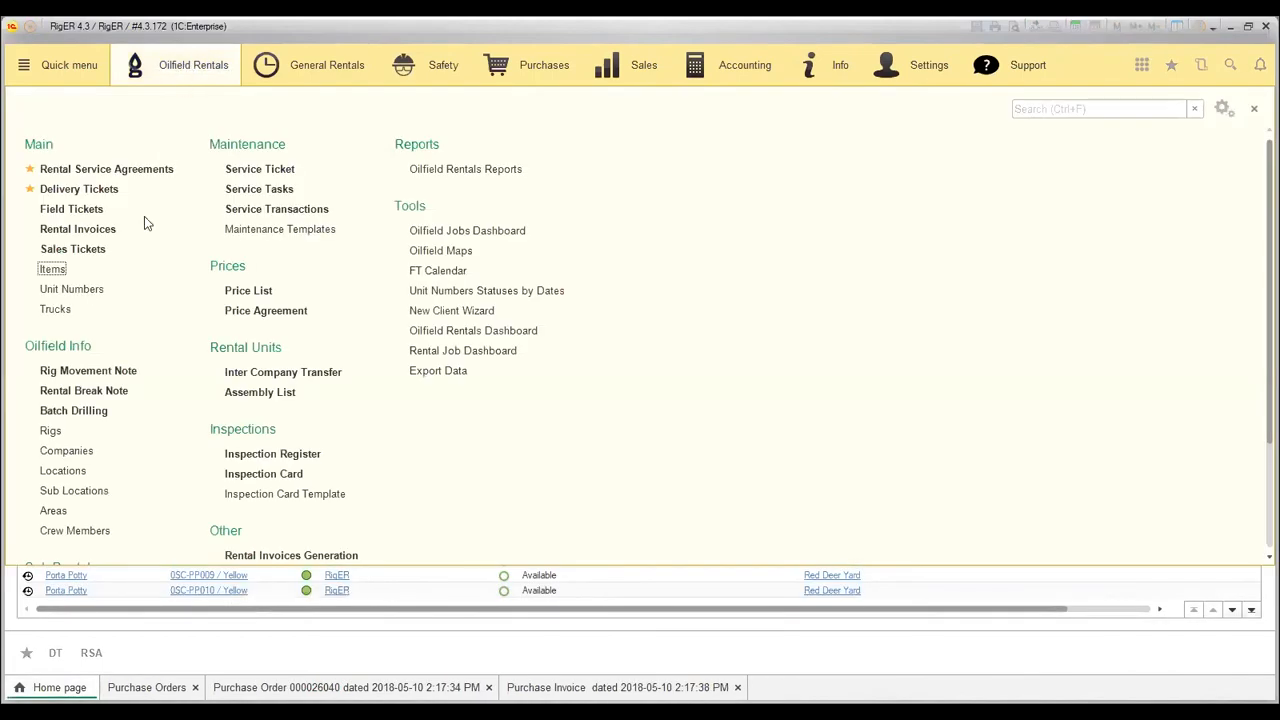
pyautogui.click(95, 292)
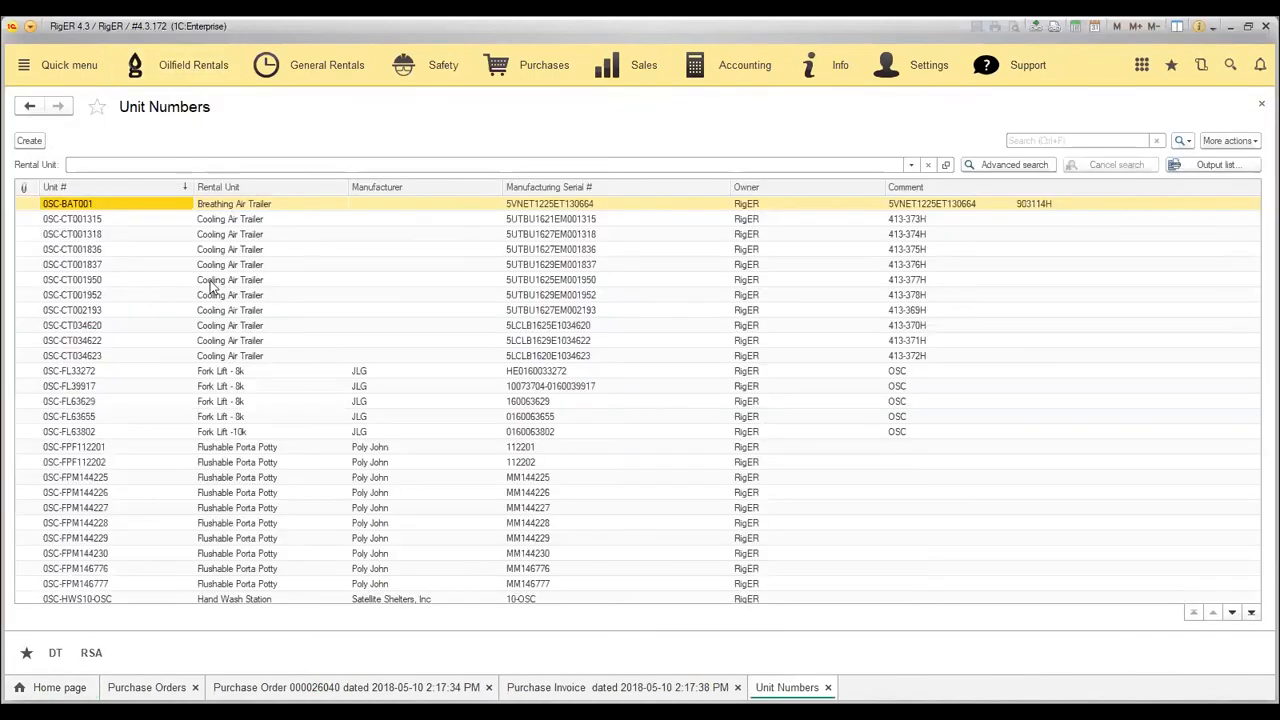
pyautogui.click(210, 281)
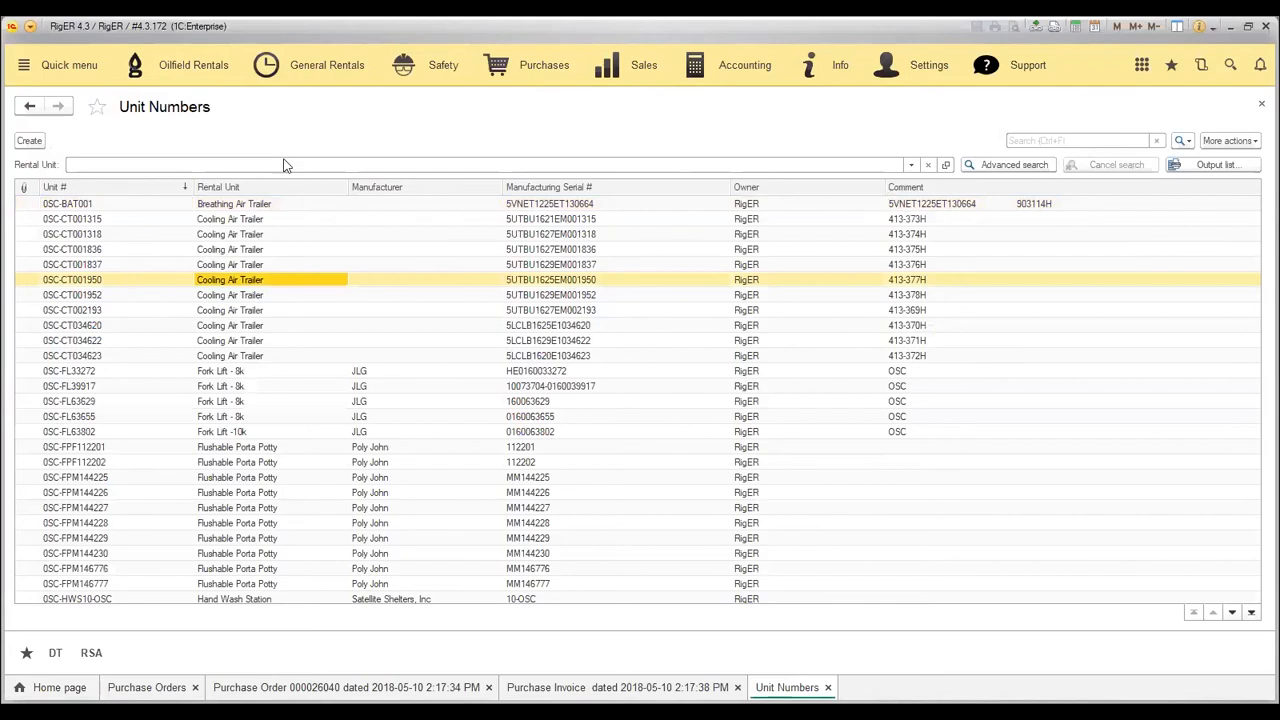
pyautogui.click(1036, 139)
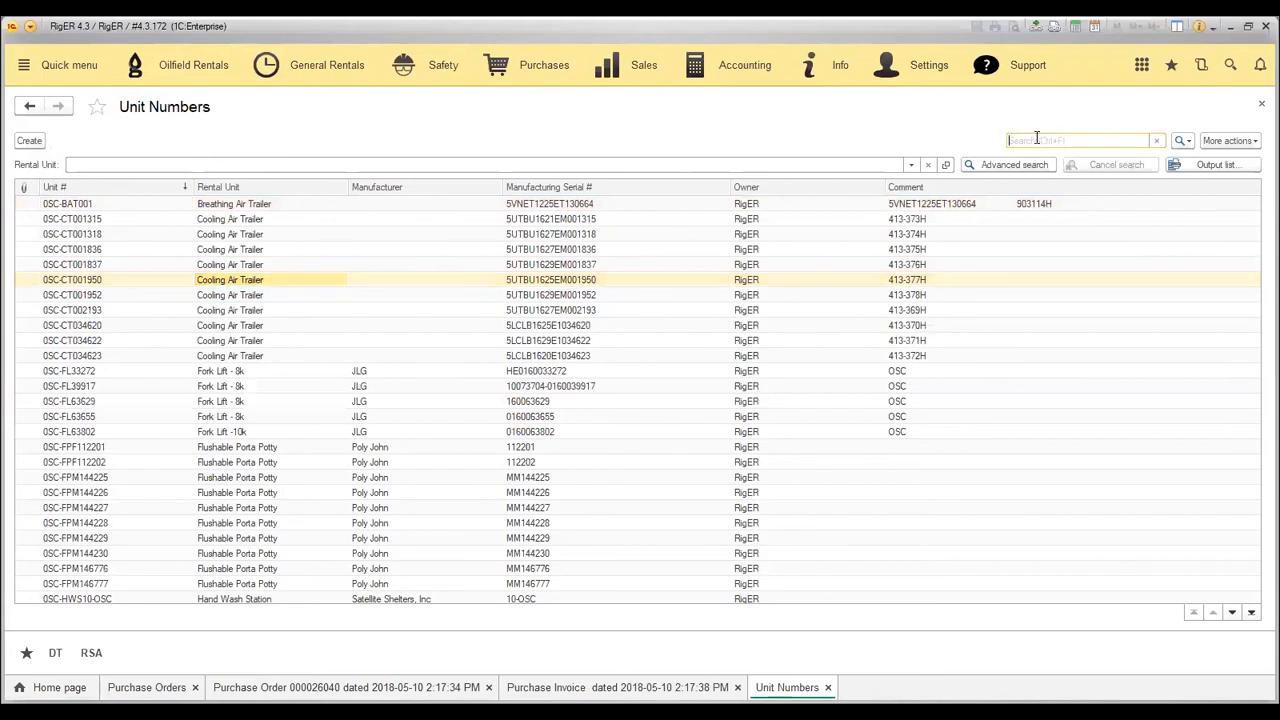
pyautogui.write('3030')
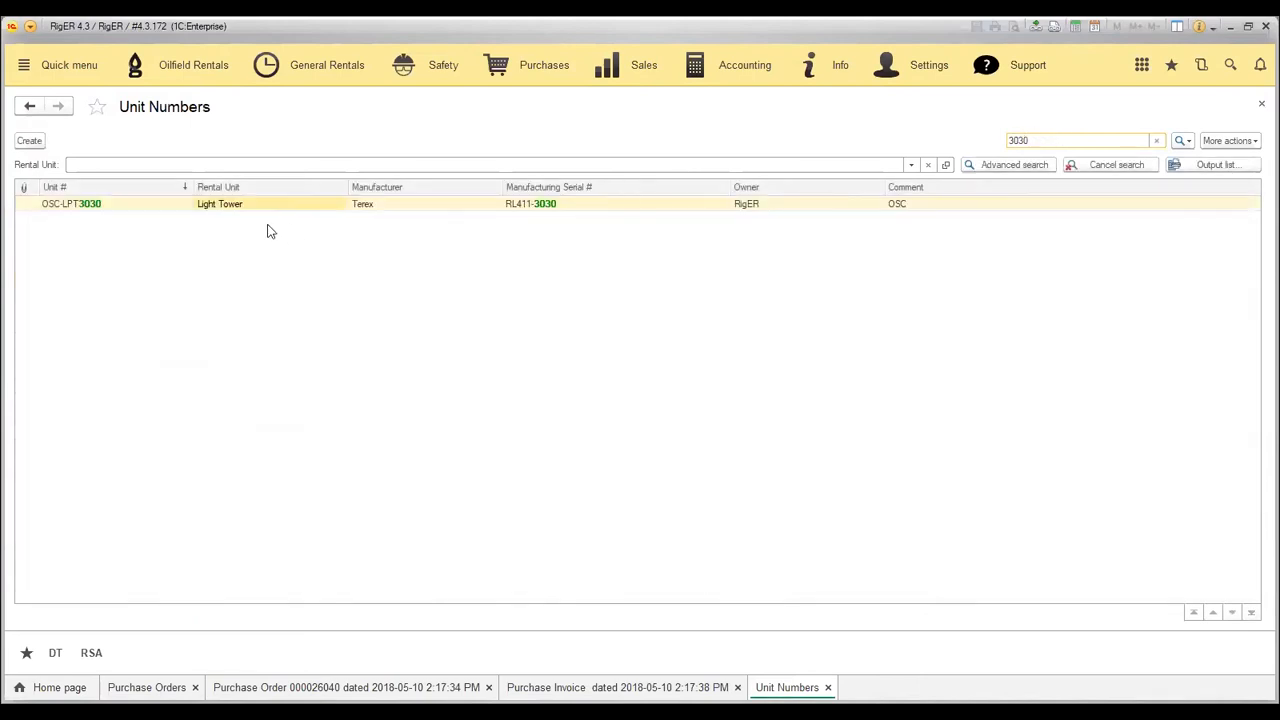
pyautogui.click(231, 207)
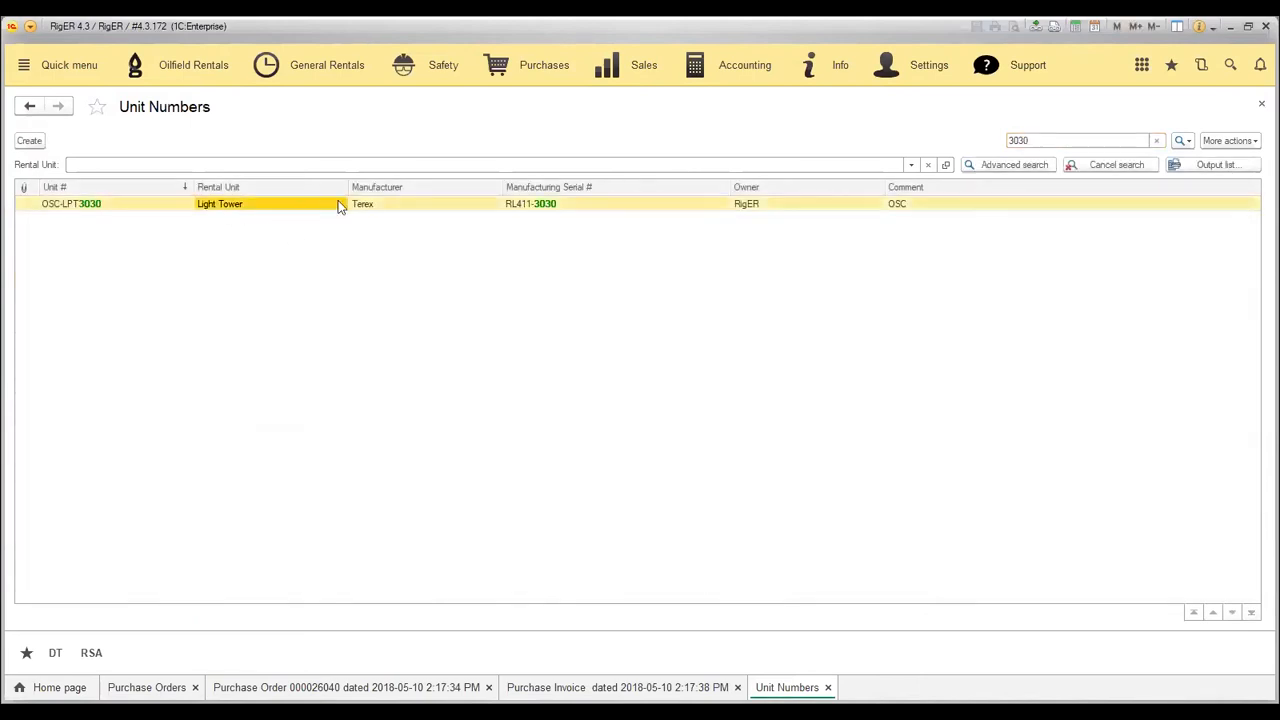
pyautogui.click(1260, 104)
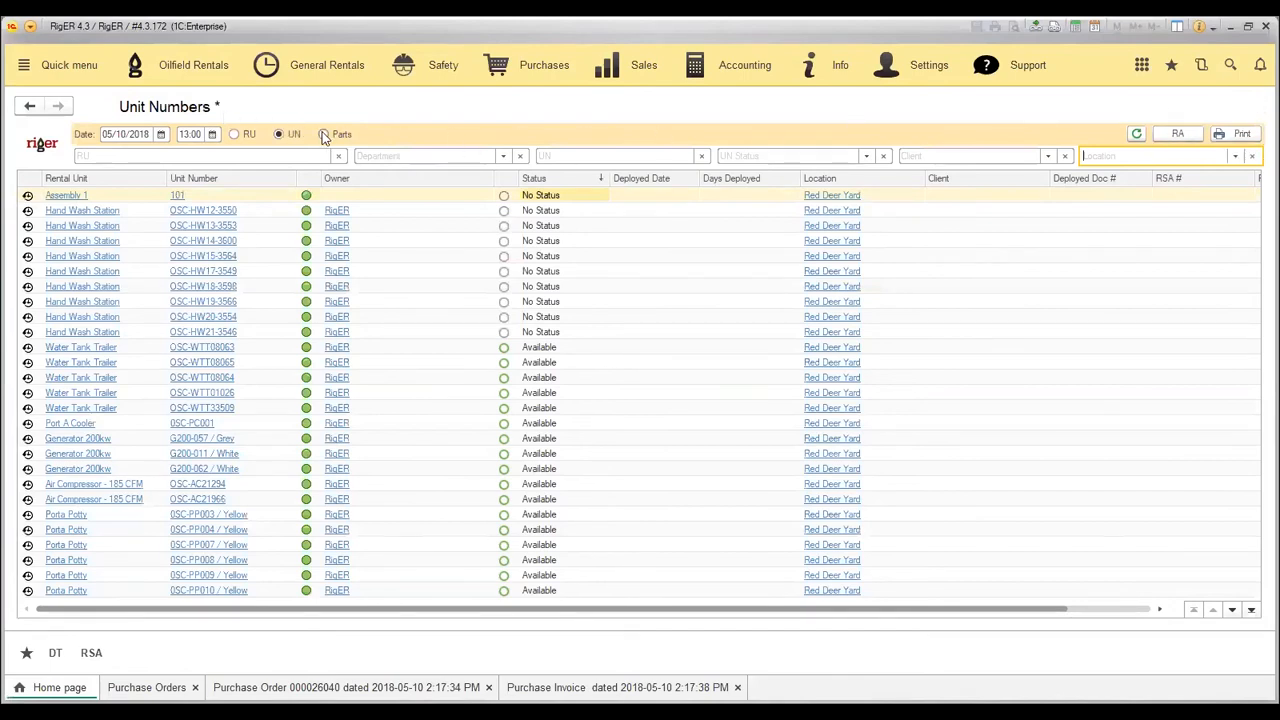
# Switch the home page's equipment list to the rental units view and clear the Fork Lifts group filter
pyautogui.click(235, 136)
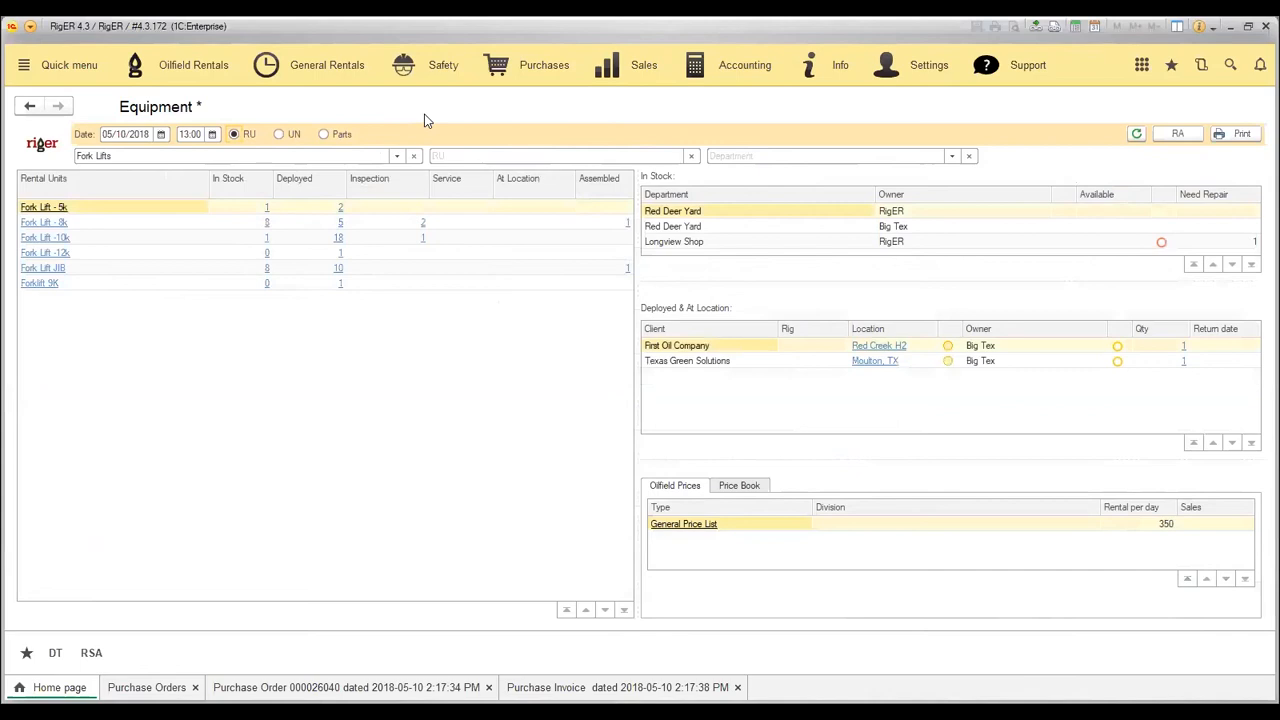
pyautogui.click(415, 156)
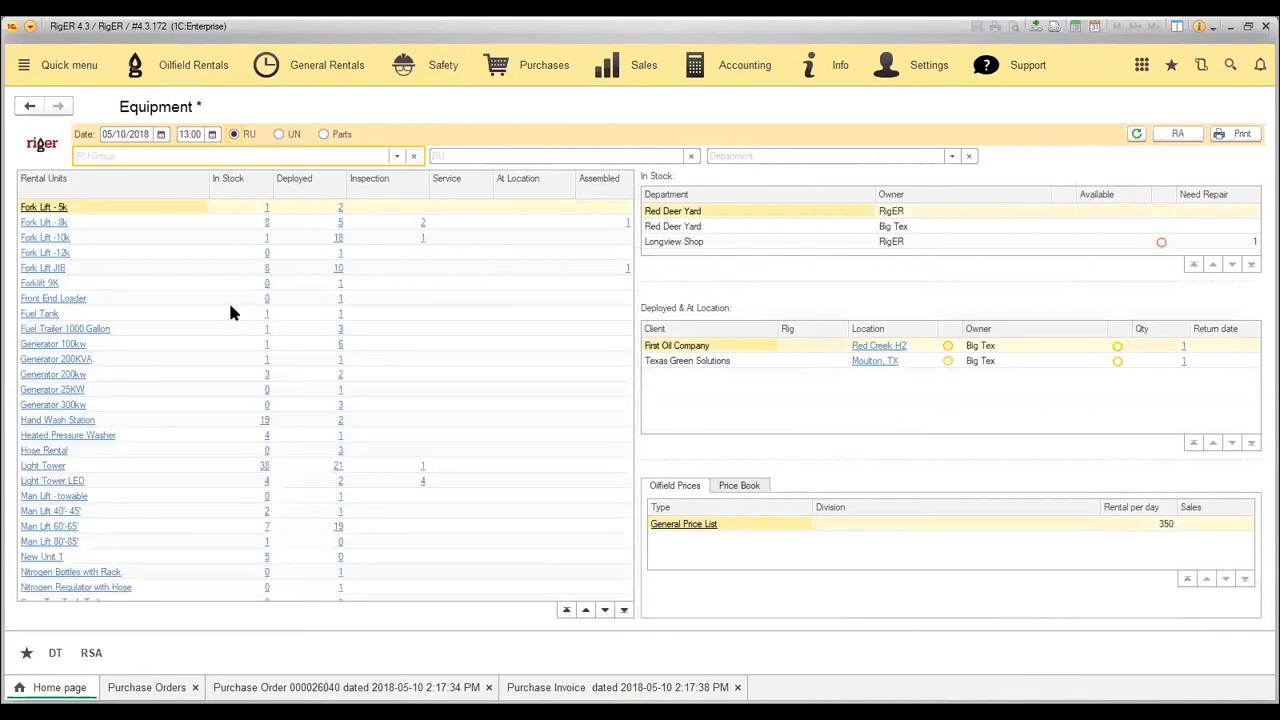
pyautogui.scroll(4, 178, 330)
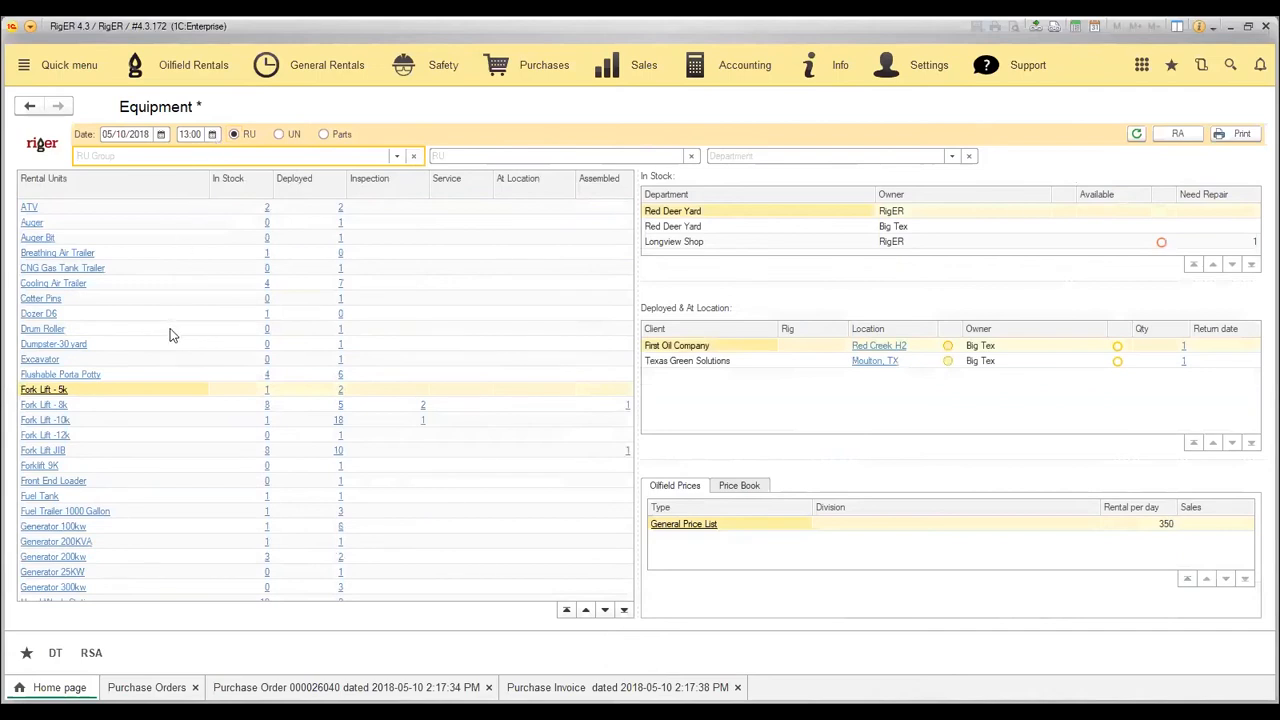
pyautogui.scroll(3, 181, 346)
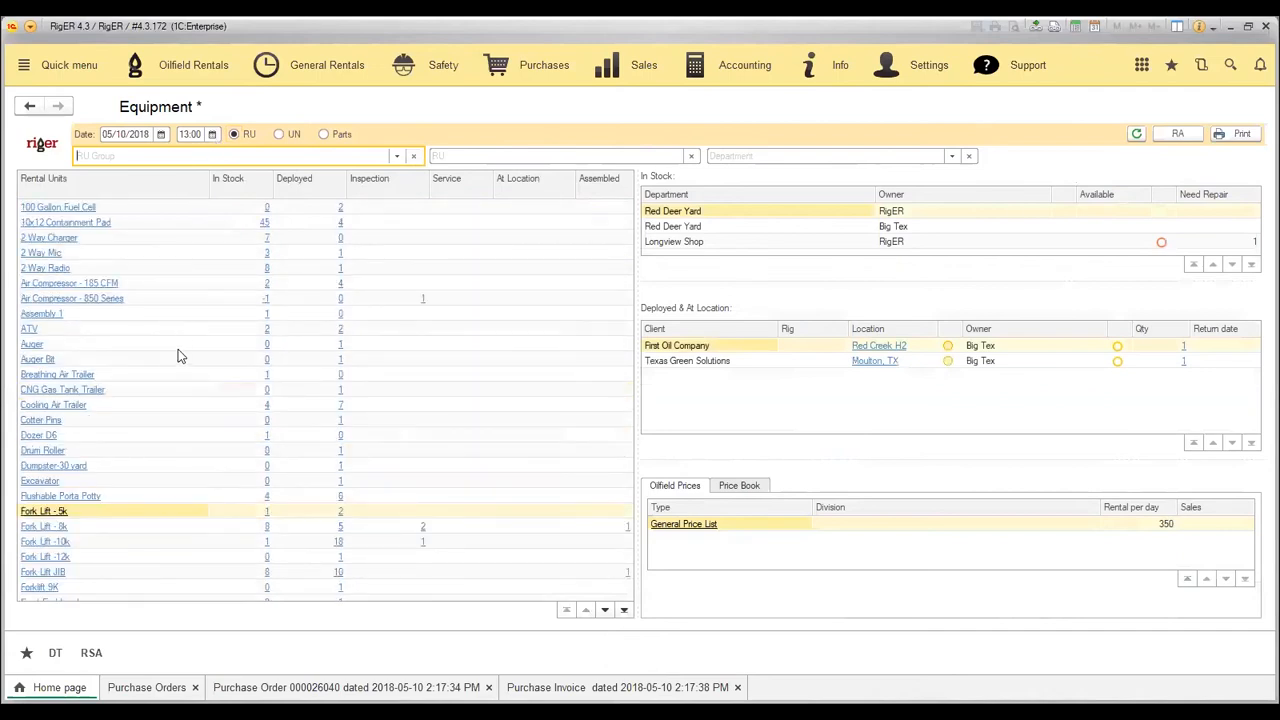
# Mark the 320 Excavator for deletion in the Oilfield Rentals Items list
pyautogui.click(200, 79)
pyautogui.click(53, 271)
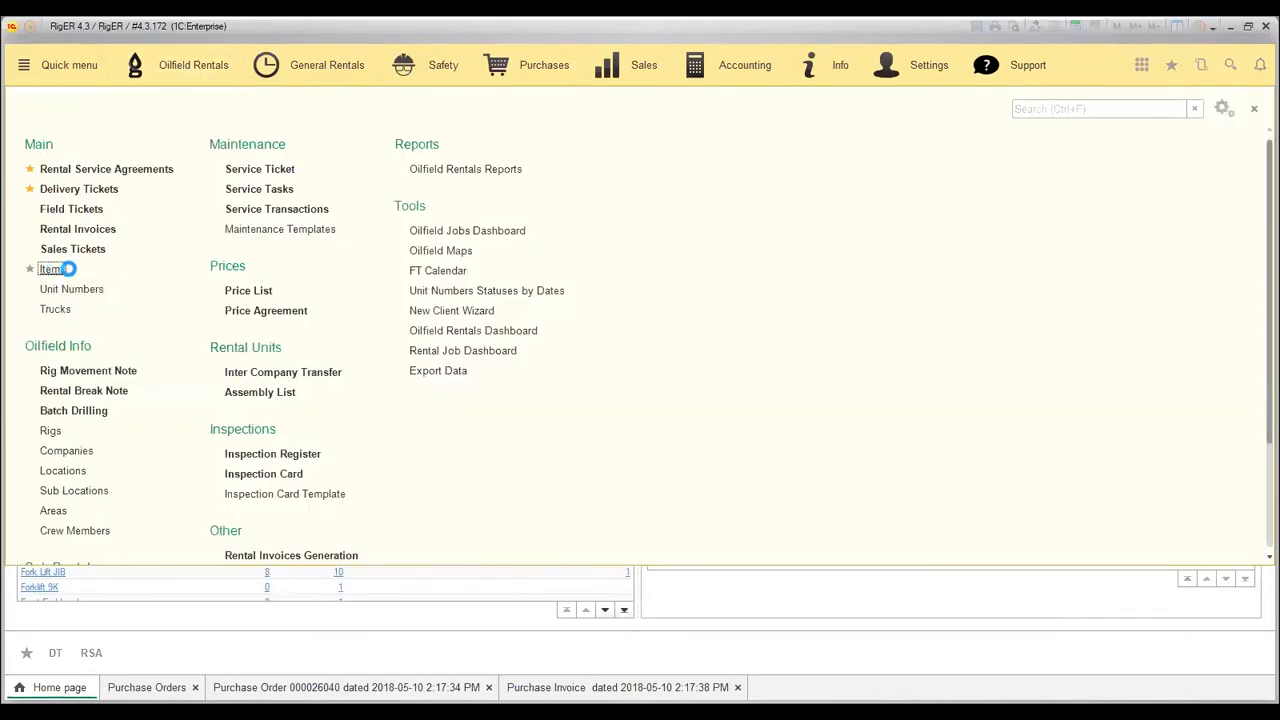
pyautogui.click(349, 349)
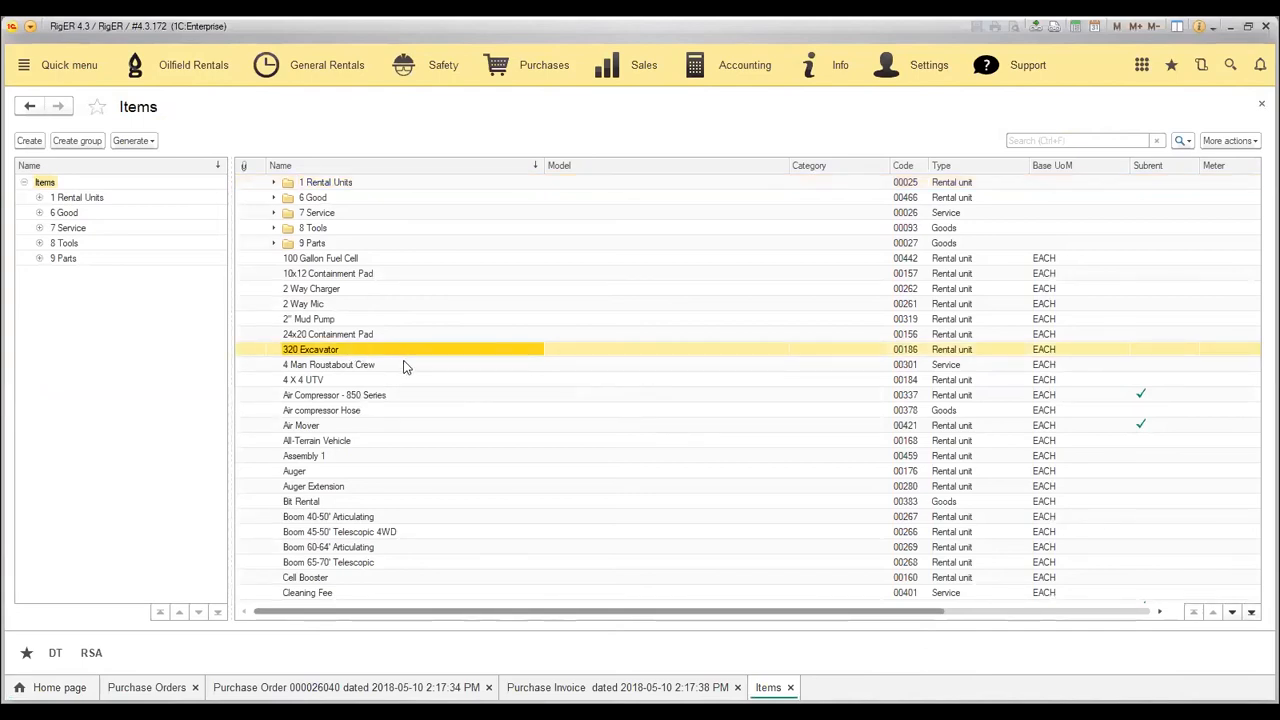
pyautogui.rightClick(324, 357)
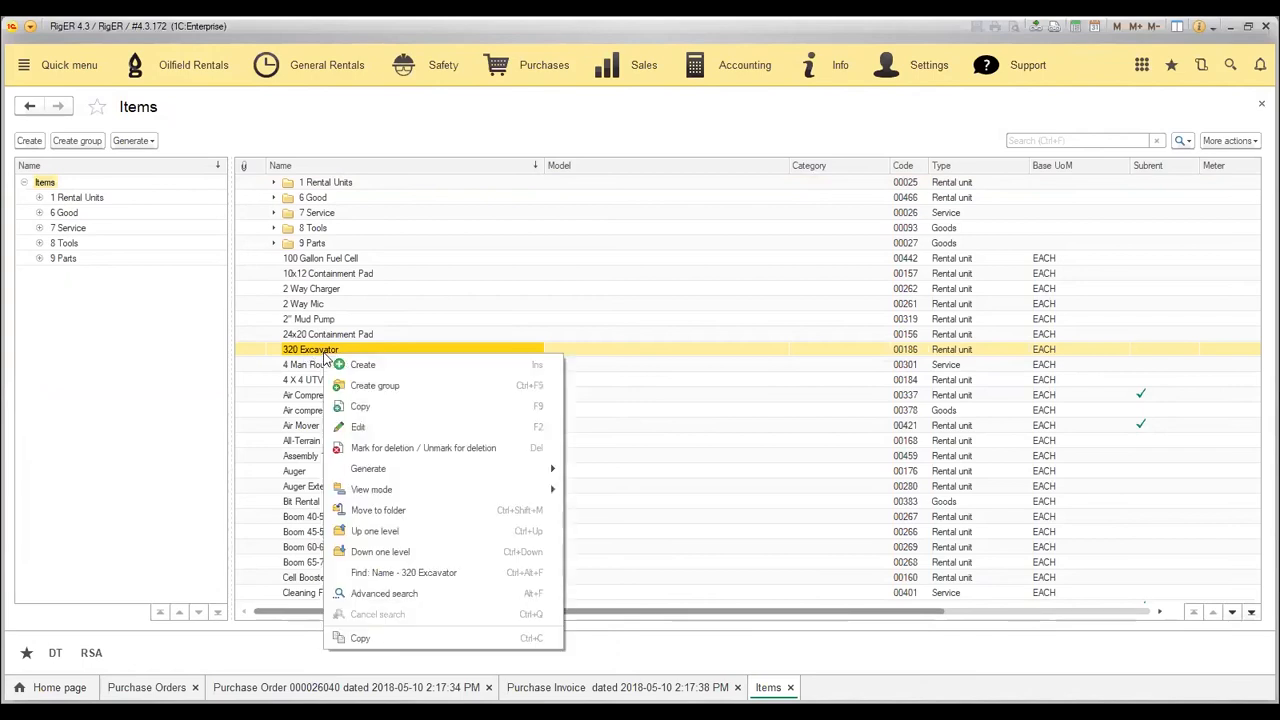
pyautogui.click(433, 450)
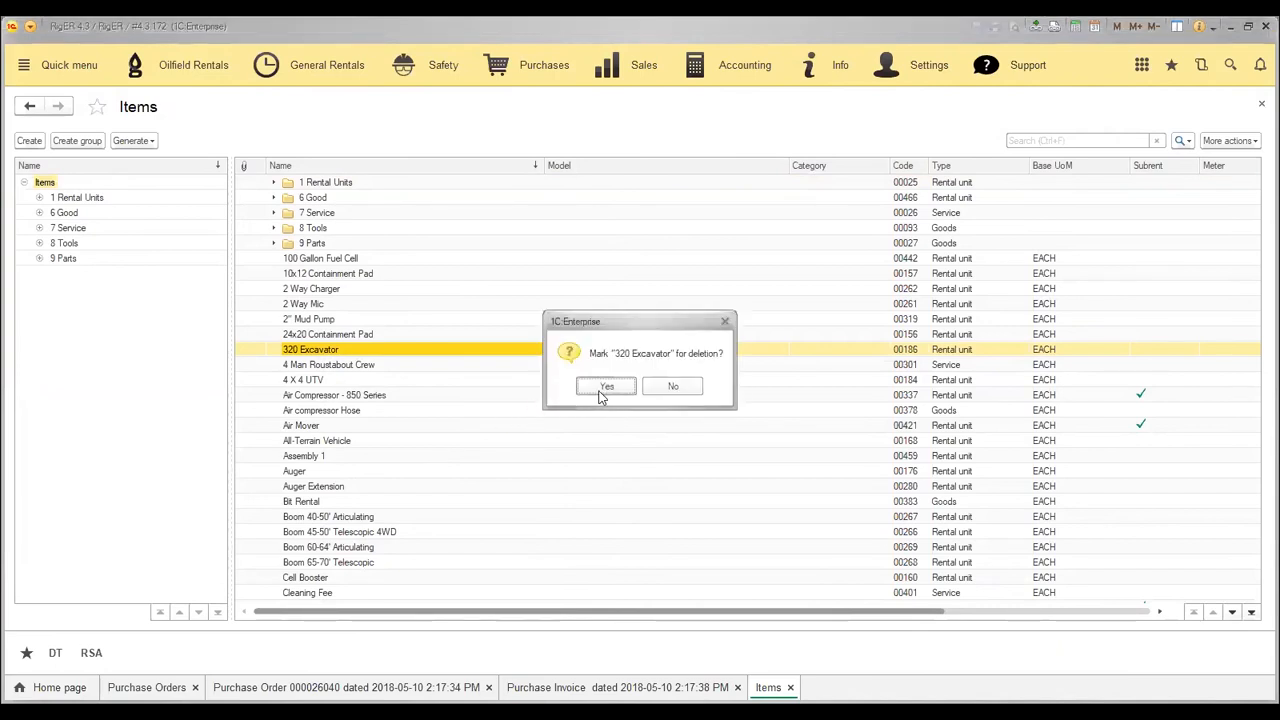
pyautogui.click(607, 388)
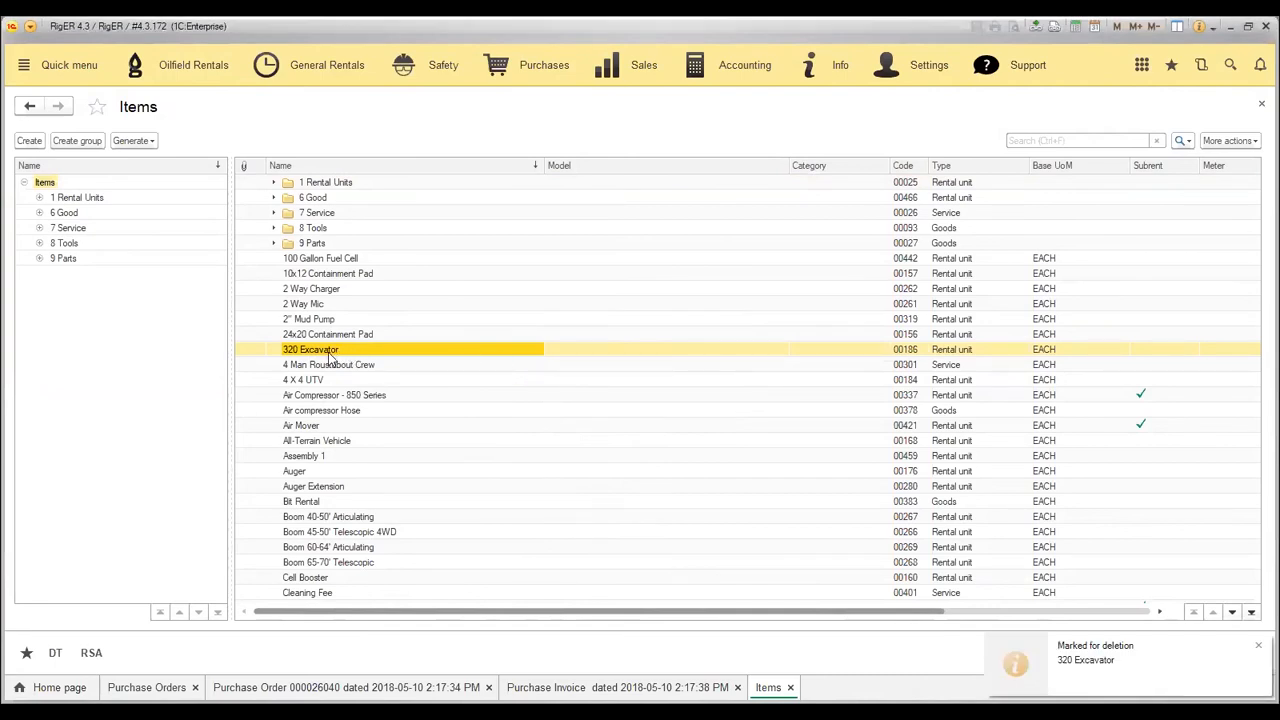
# Mark the 04/02/2018 rental service agreement for 5 Star Service at Helena SWD for deletion in the Oilfield Rentals agreements list
pyautogui.click(195, 66)
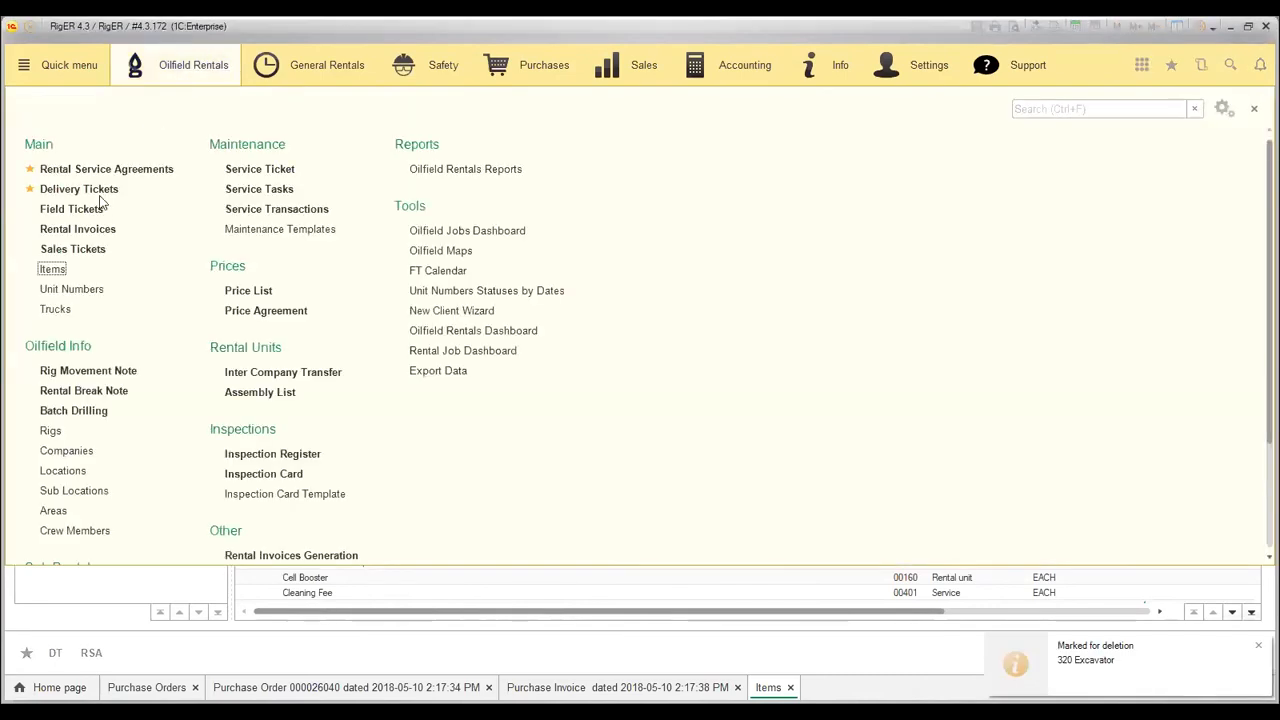
pyautogui.click(110, 171)
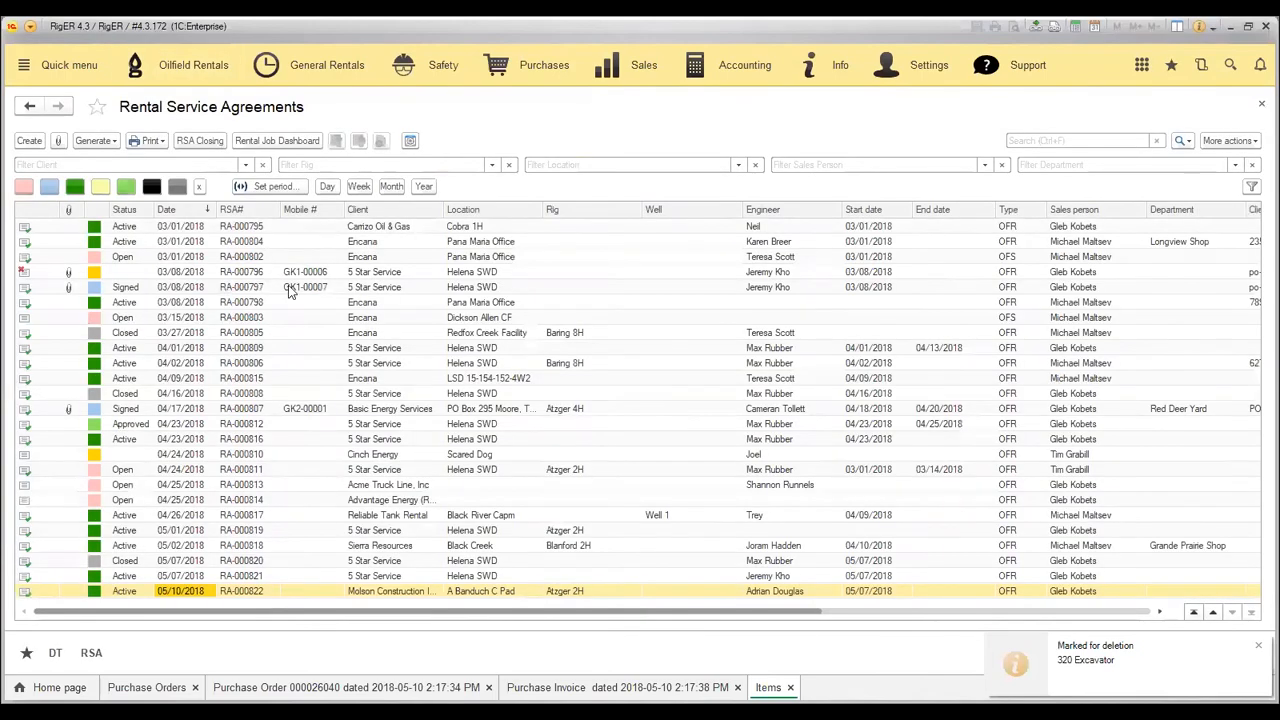
pyautogui.click(476, 366)
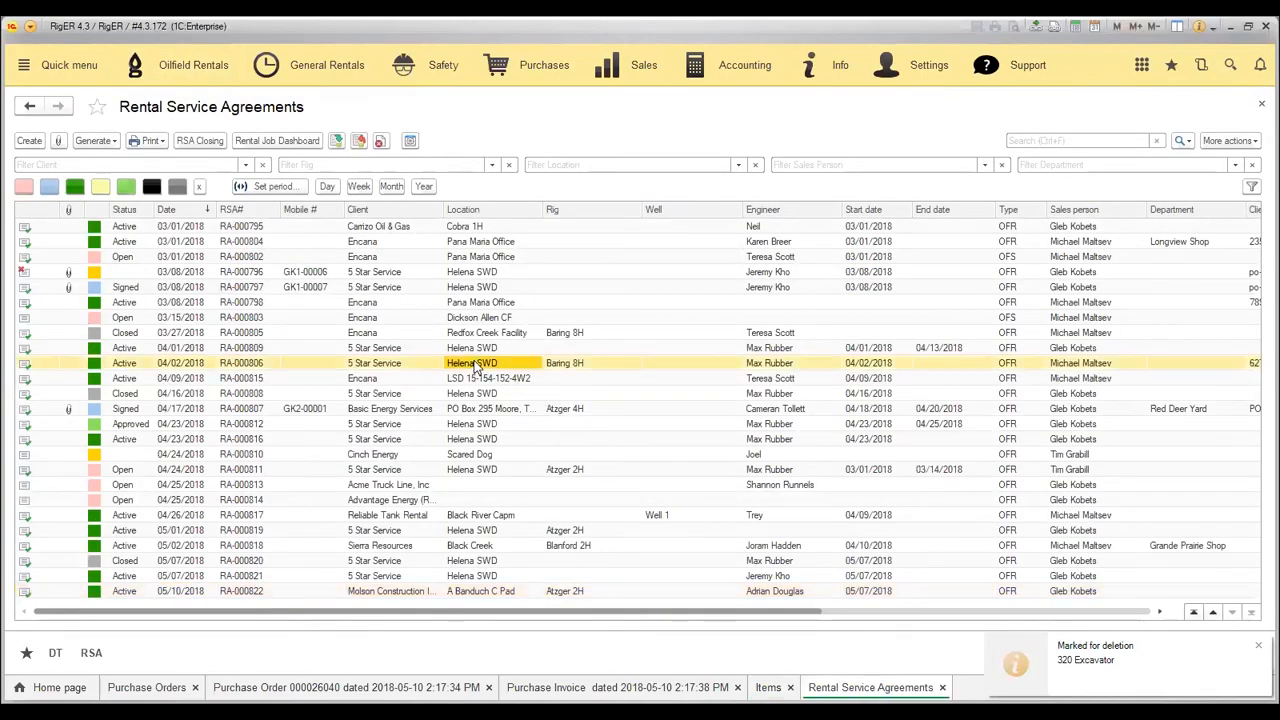
pyautogui.rightClick(478, 368)
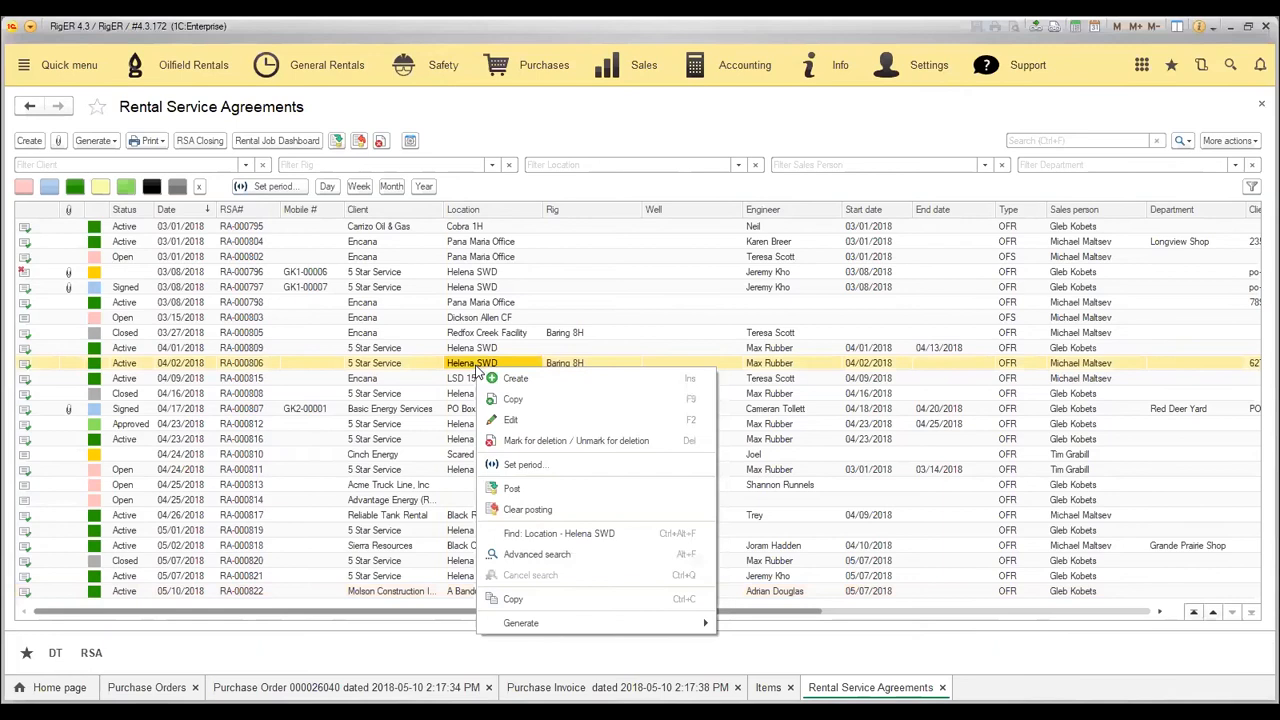
pyautogui.click(574, 441)
pyautogui.click(607, 387)
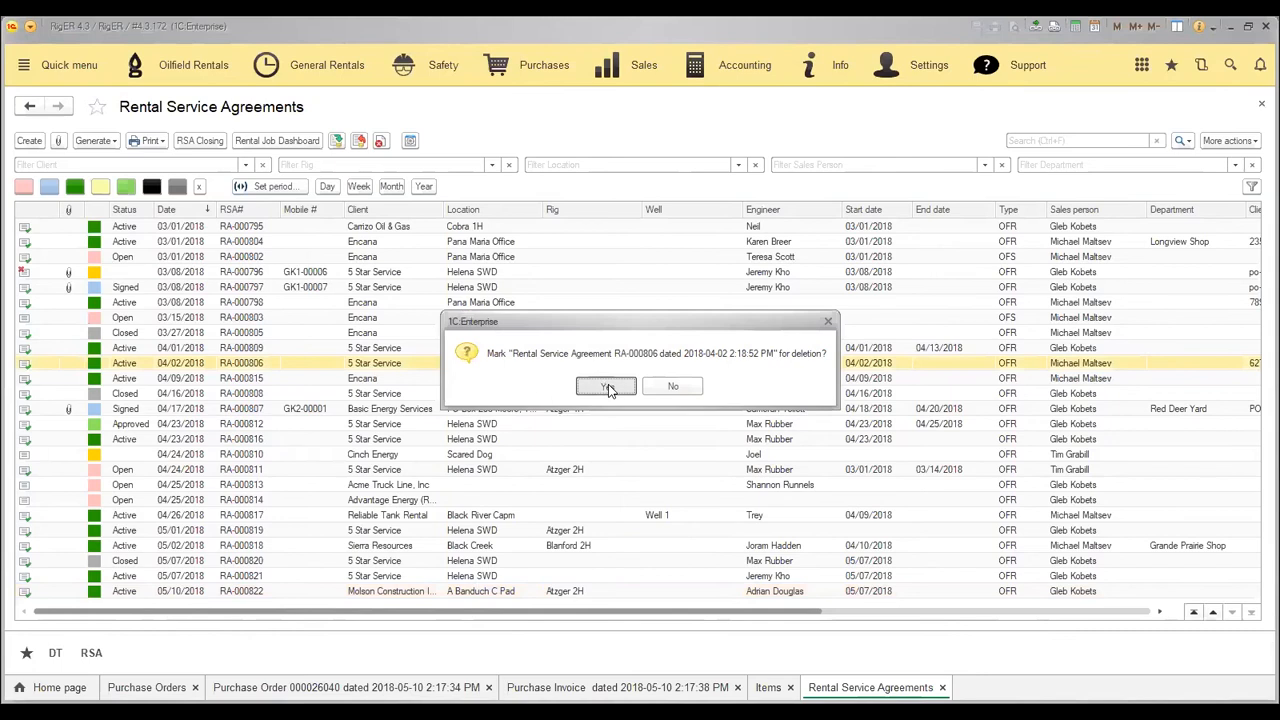
pyautogui.click(607, 387)
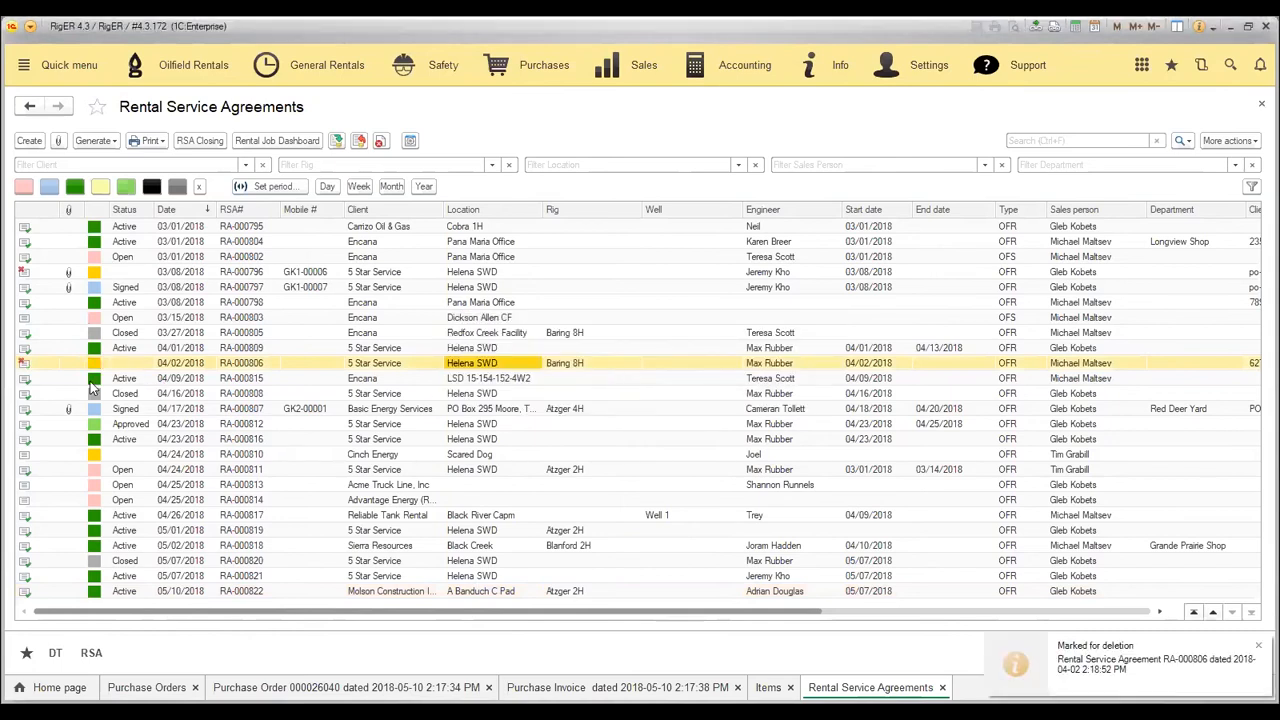
pyautogui.click(64, 368)
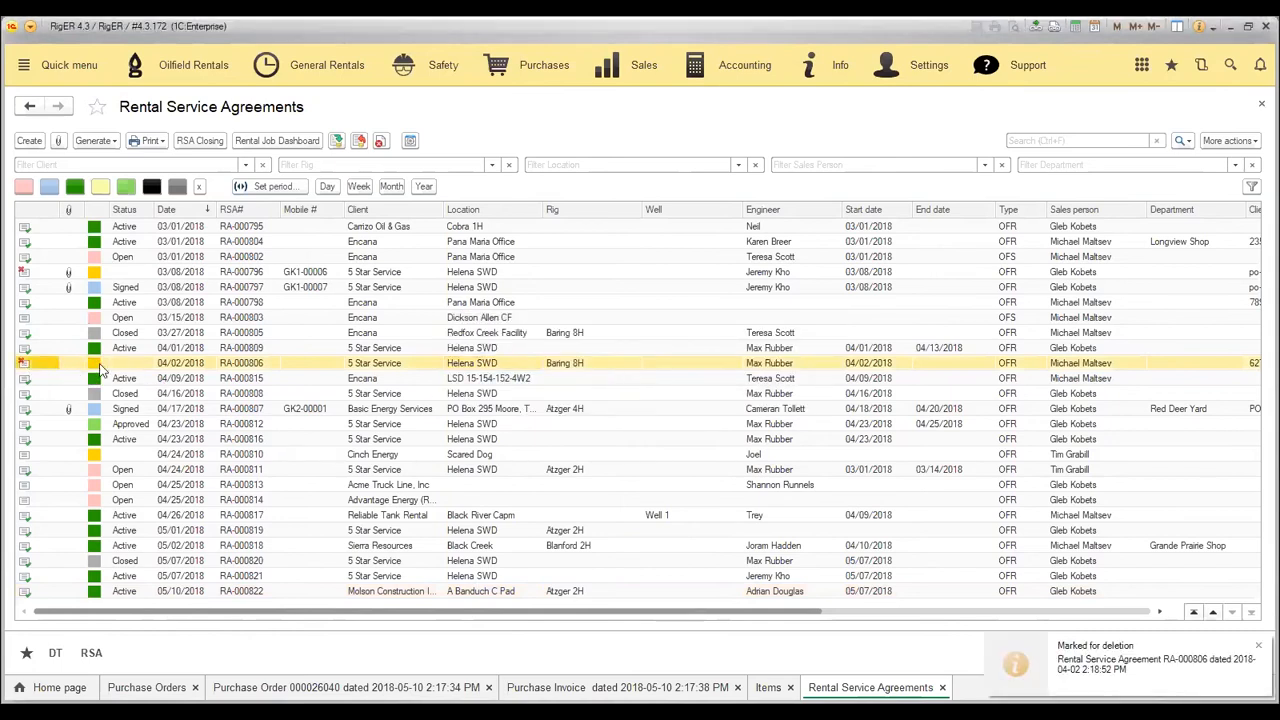
pyautogui.click(118, 368)
pyautogui.click(30, 368)
pyautogui.click(377, 366)
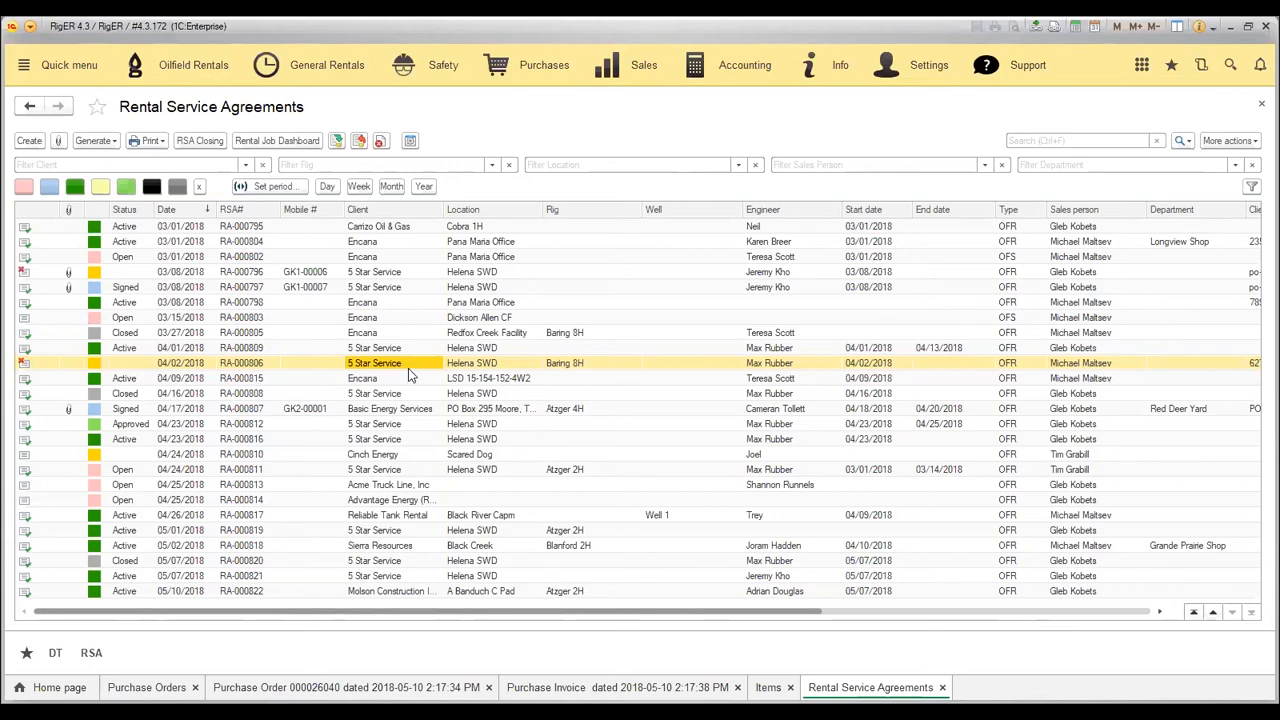
# Mark the 04/09/2018 Encana rental service agreement at LSD 15-154-152-4W2 for deletion
pyautogui.click(394, 378)
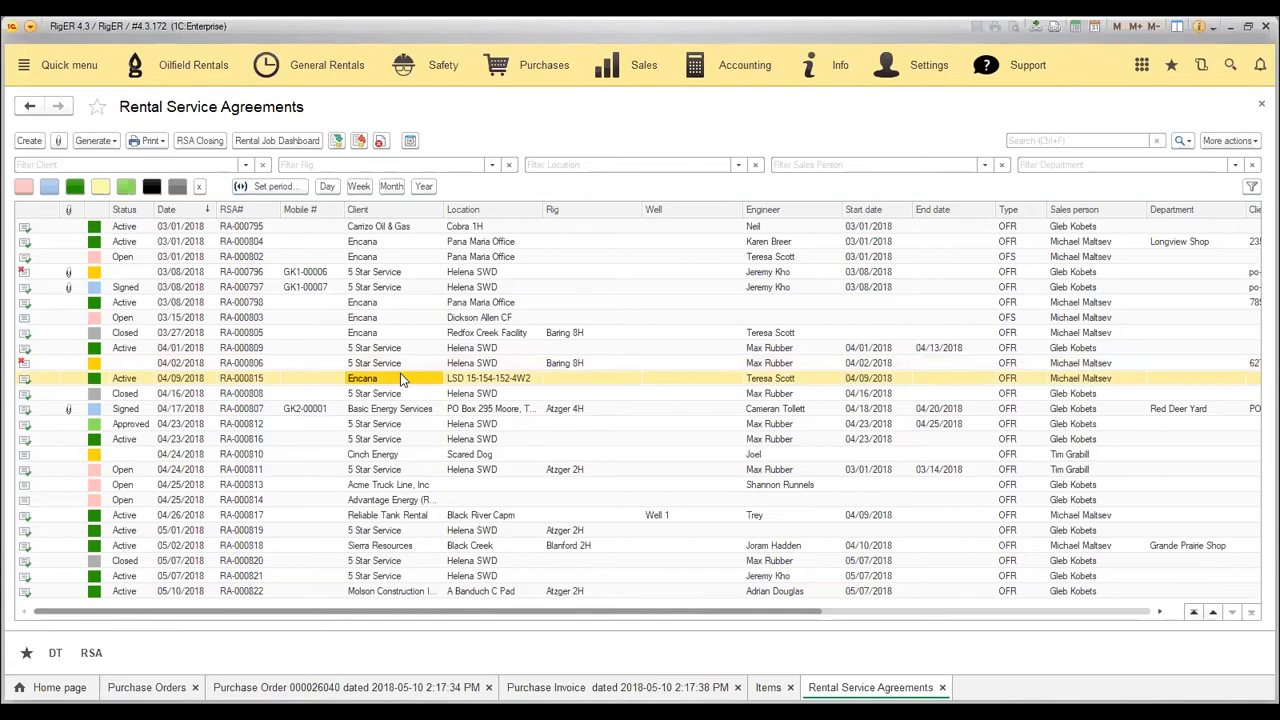
pyautogui.click(381, 141)
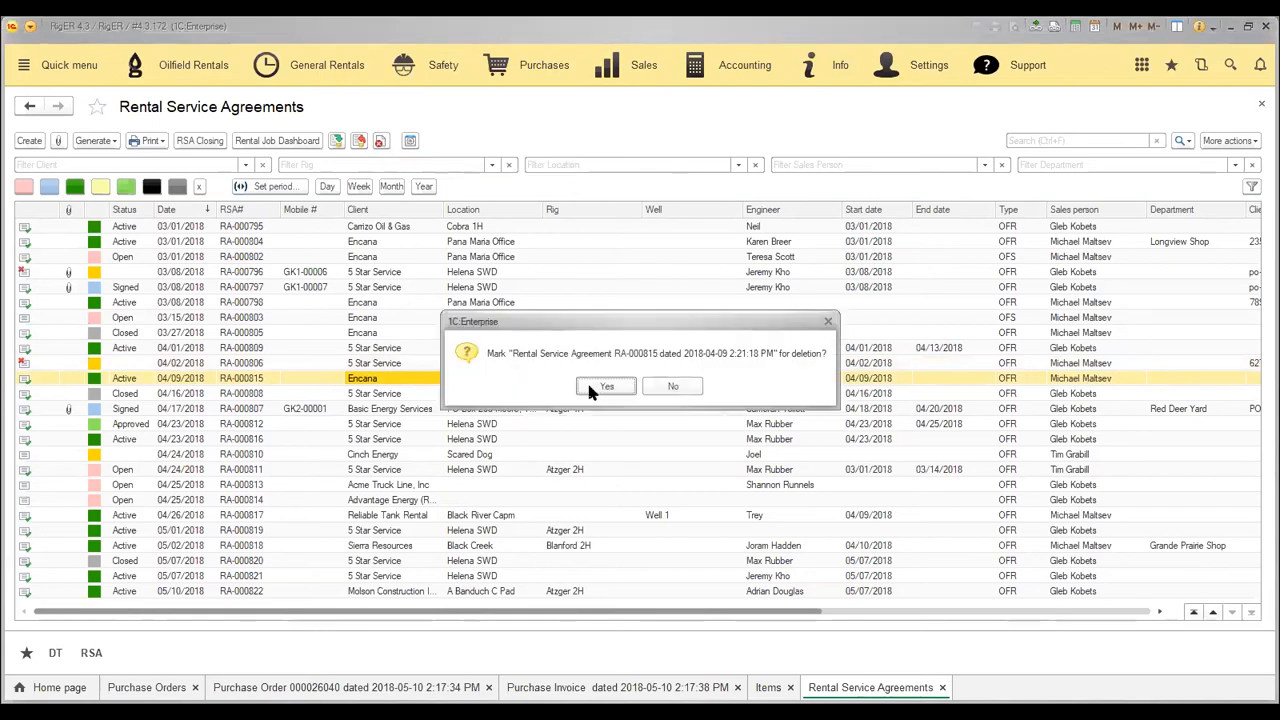
pyautogui.click(588, 381)
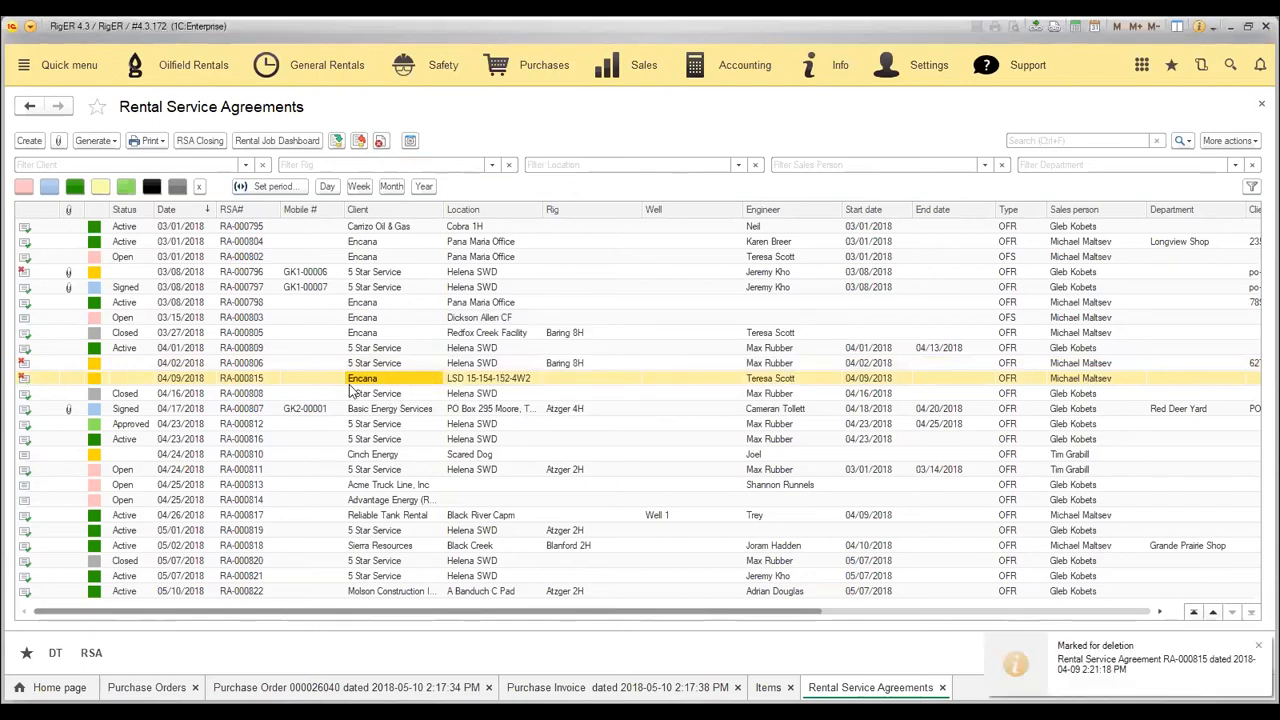
pyautogui.click(452, 380)
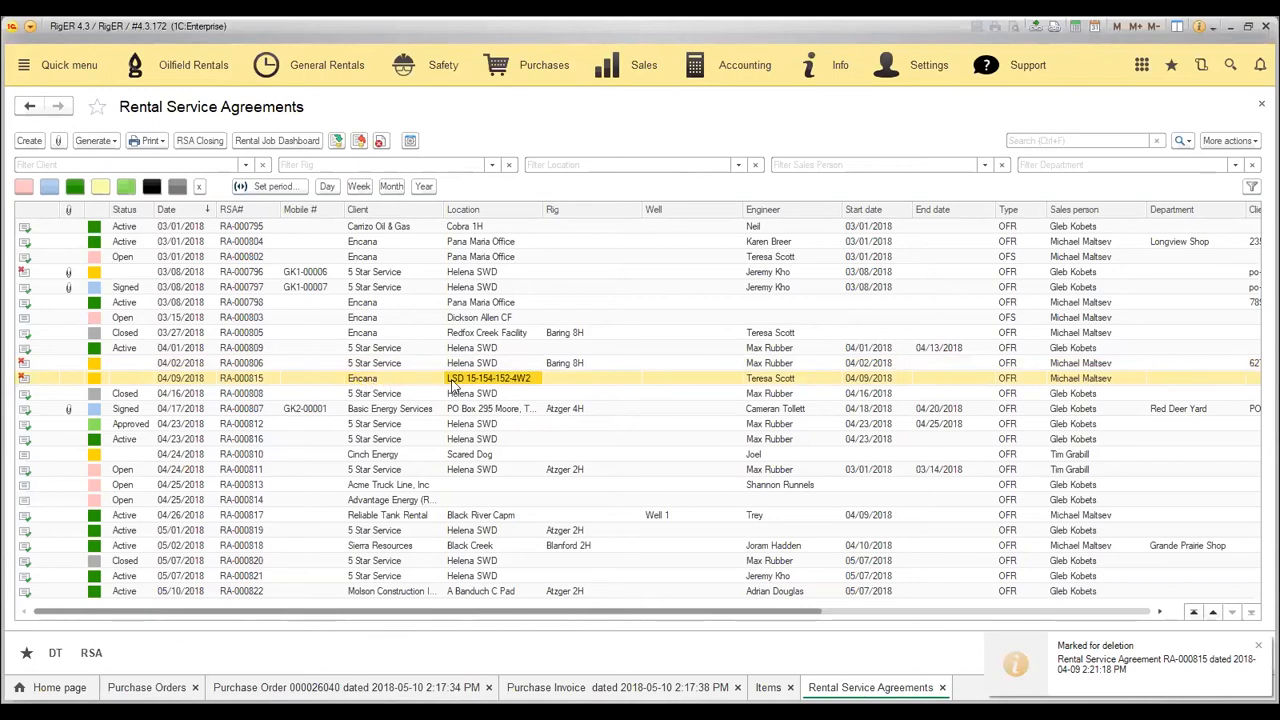
pyautogui.click(402, 381)
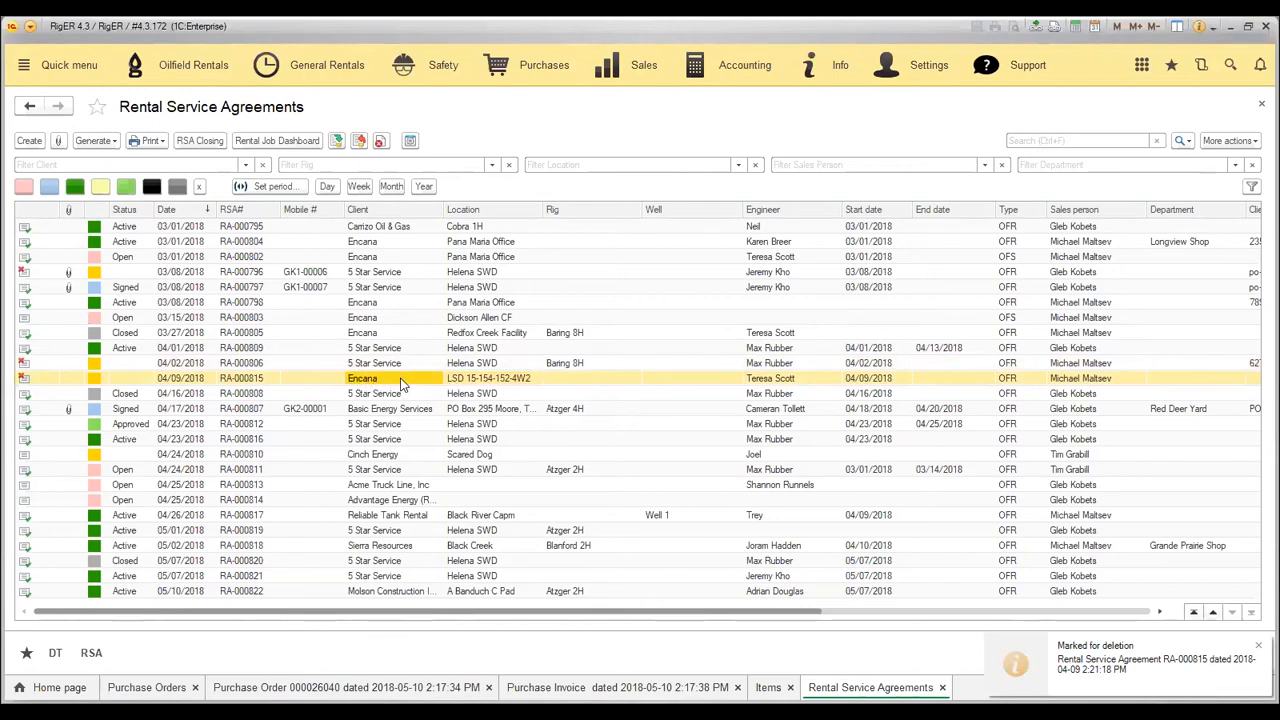
# Start Delete Marked Objects in Selective deletion mode and check the marked entry under Addresses
pyautogui.click(930, 67)
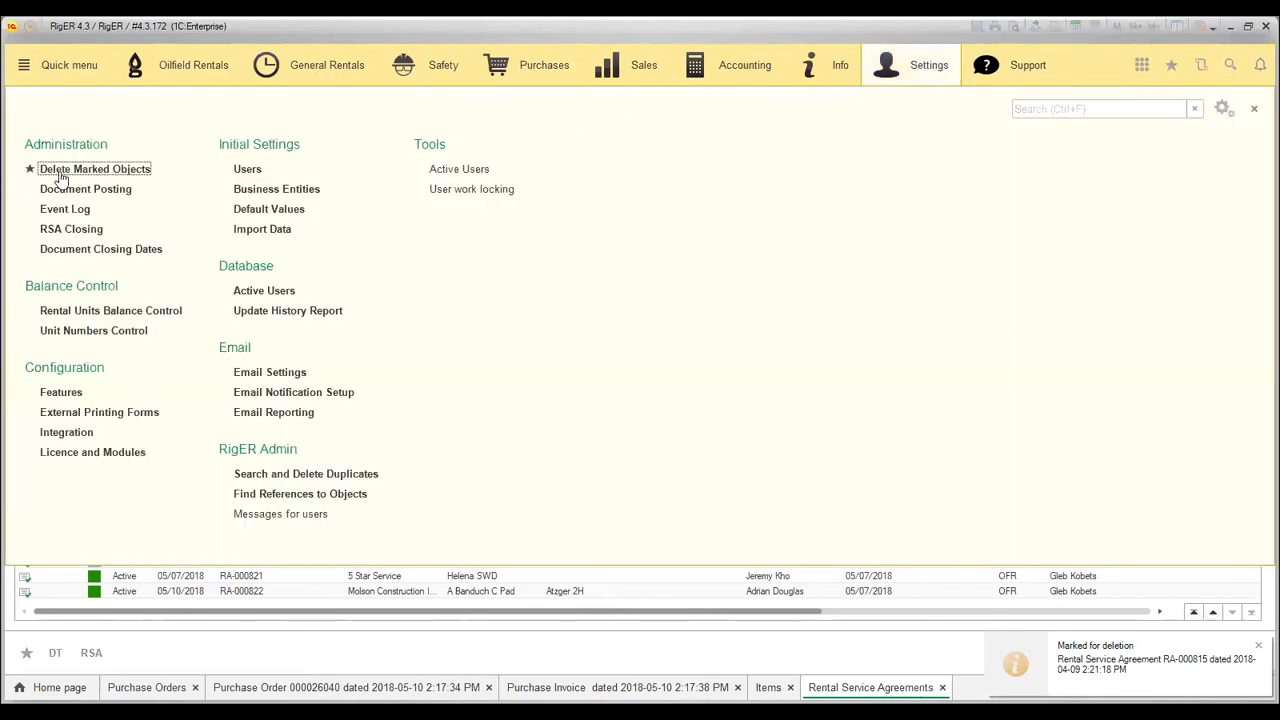
pyautogui.click(119, 170)
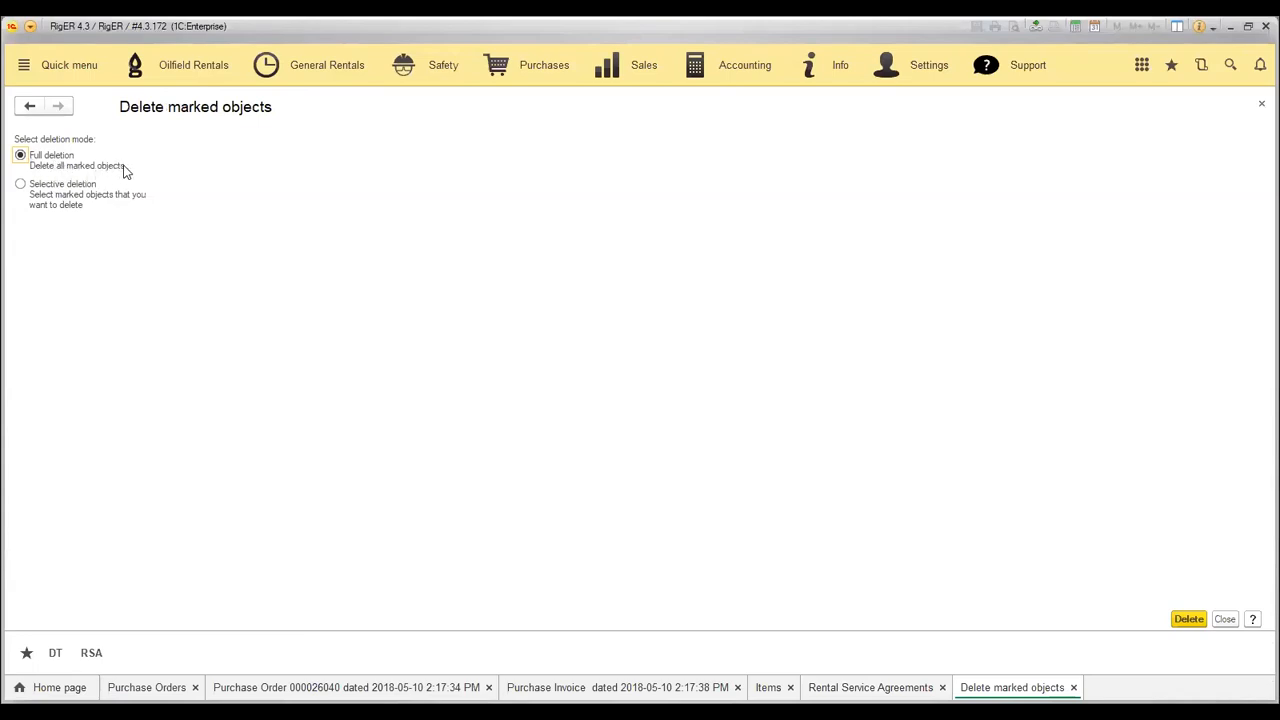
pyautogui.click(22, 185)
pyautogui.click(1188, 618)
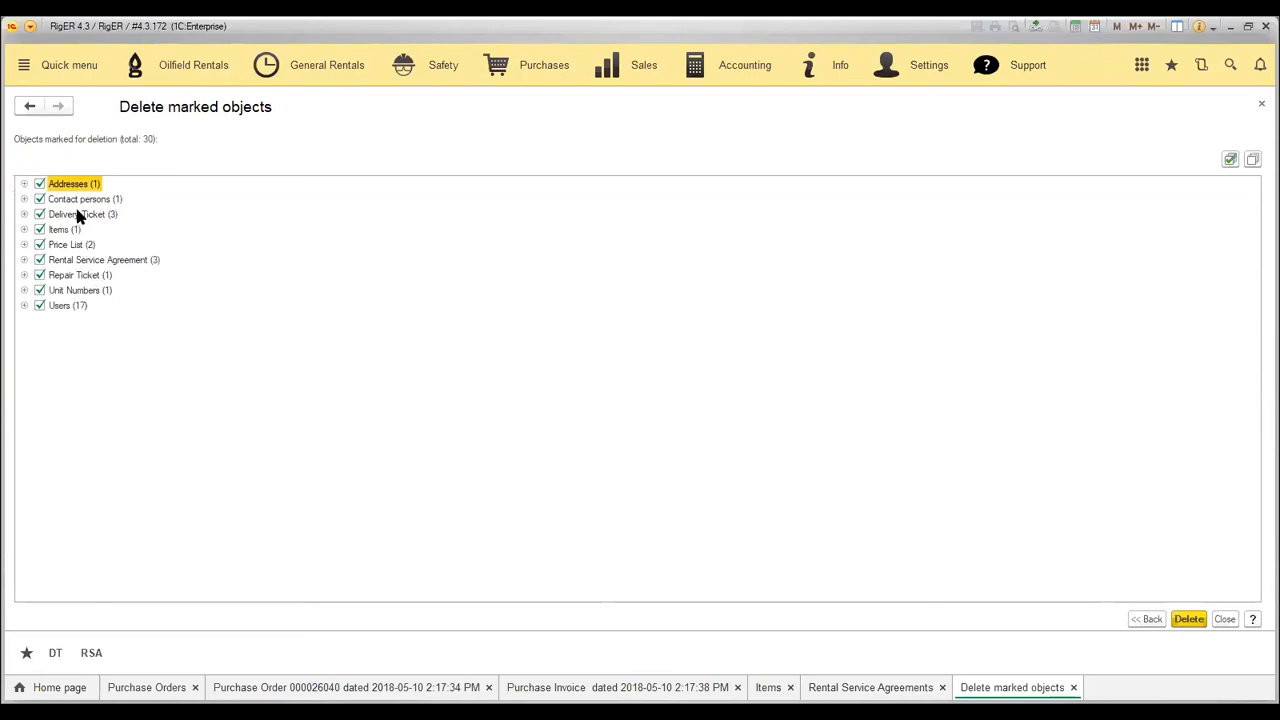
pyautogui.click(25, 186)
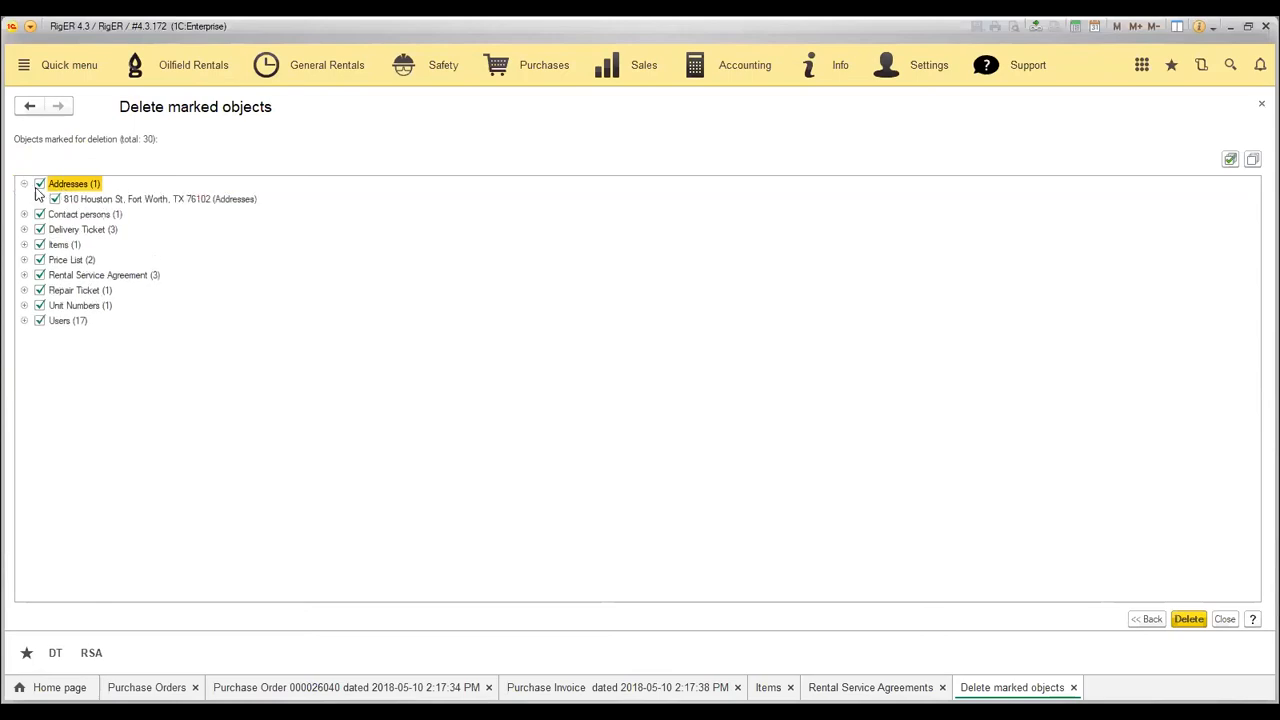
pyautogui.click(25, 186)
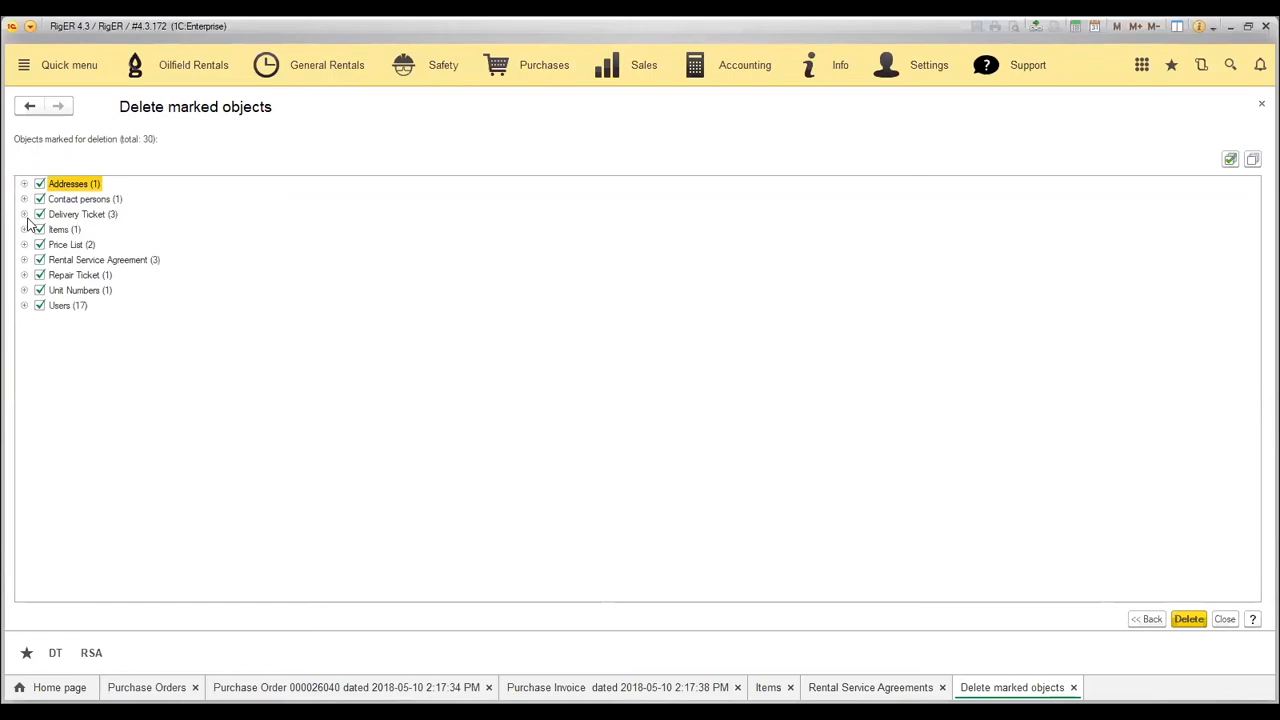
# Try to delete only the return delivery ticket dated 2018-01-03, leaving every other marked object unselected
pyautogui.click(24, 215)
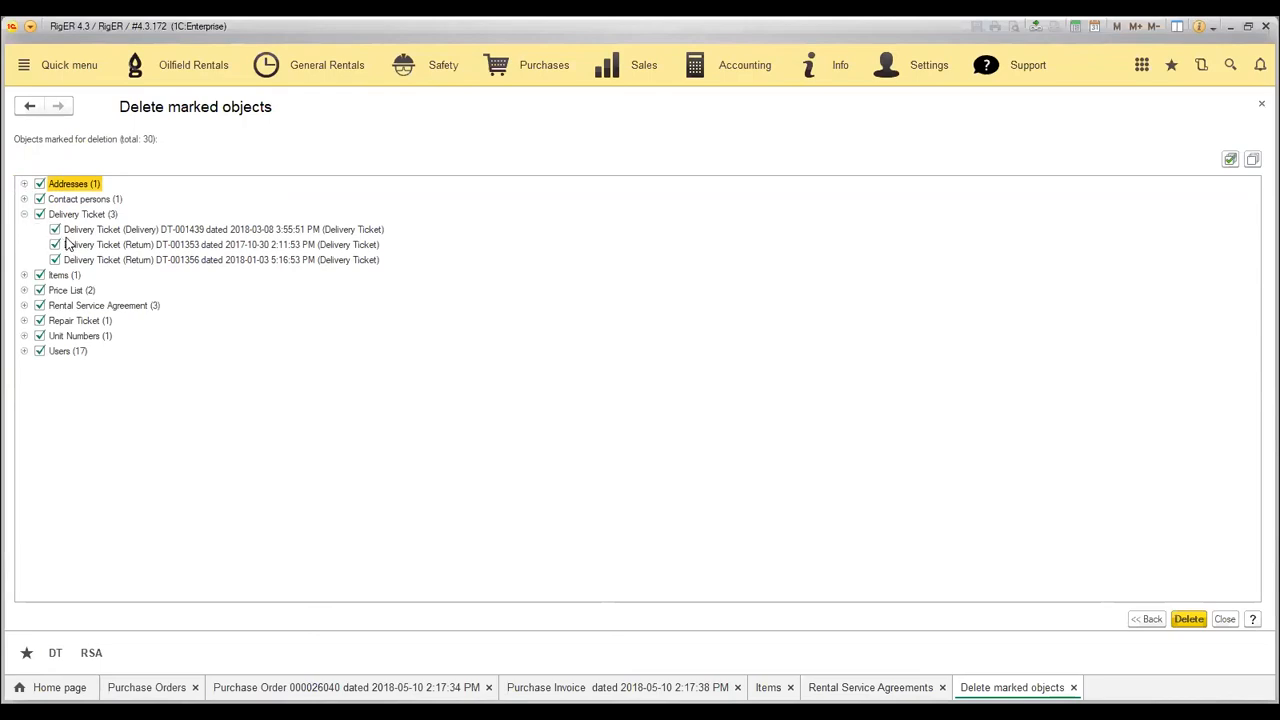
pyautogui.click(55, 229)
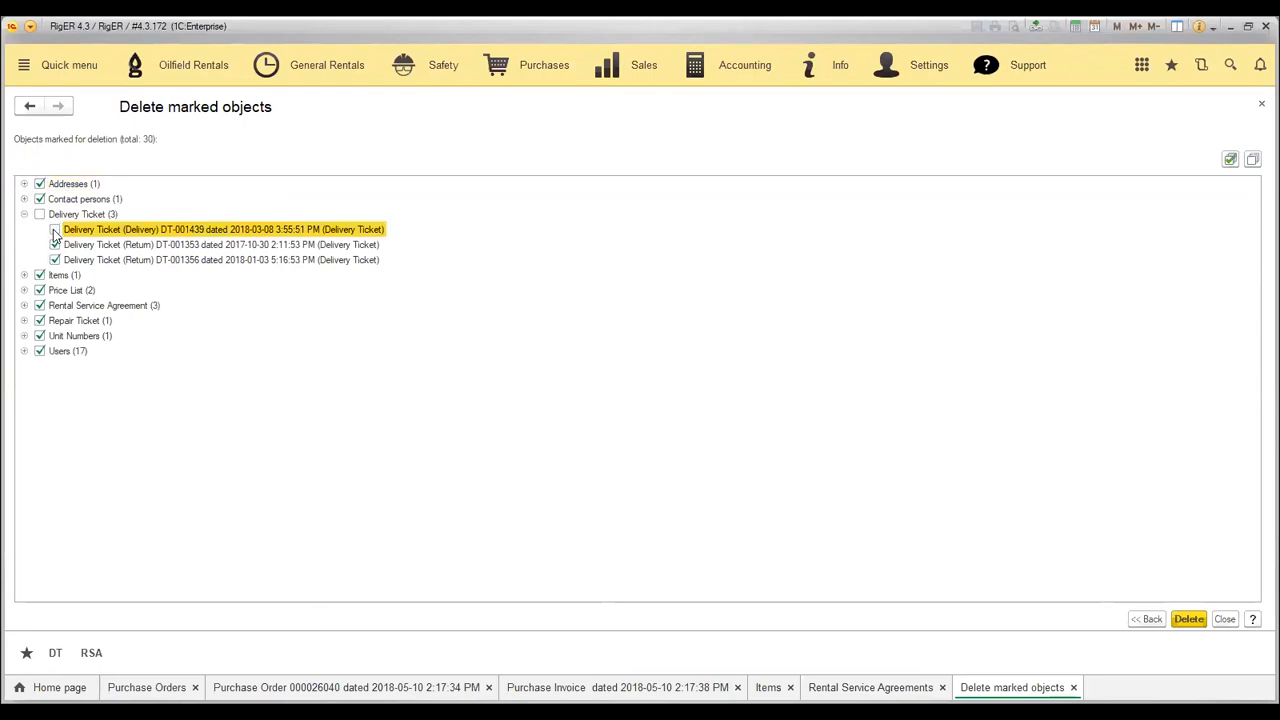
pyautogui.click(1253, 162)
pyautogui.click(55, 260)
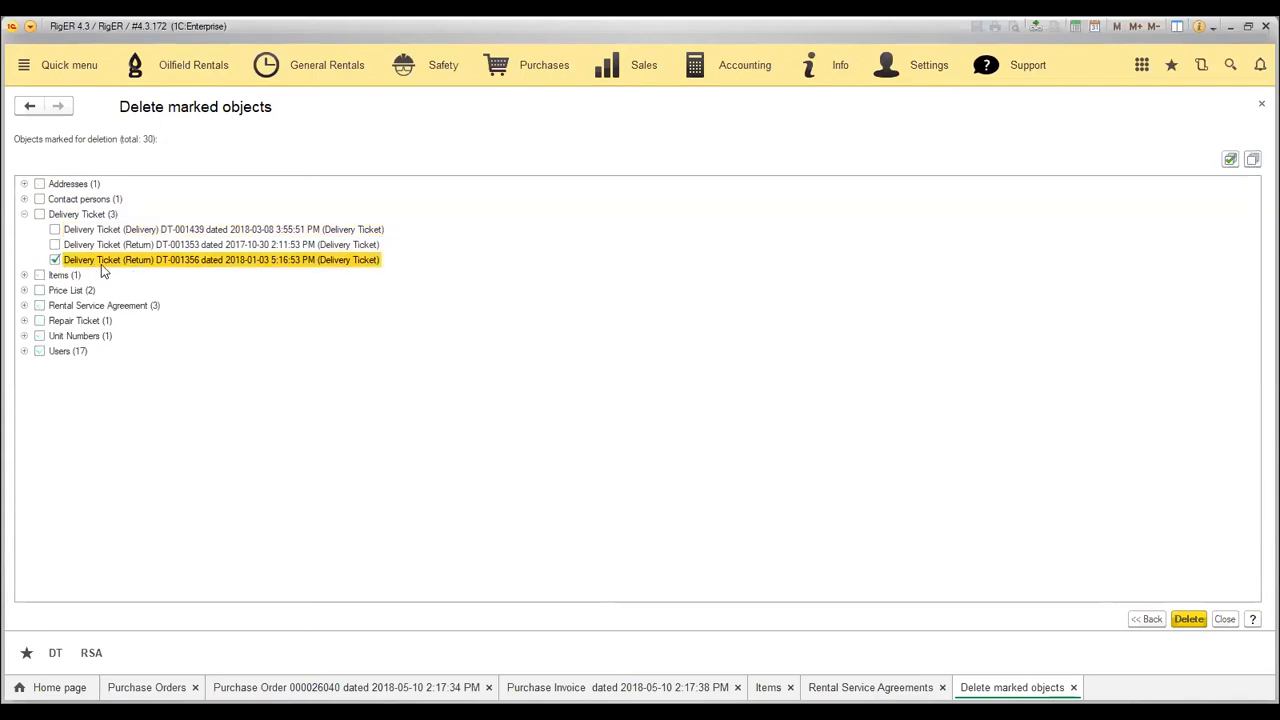
pyautogui.click(1187, 620)
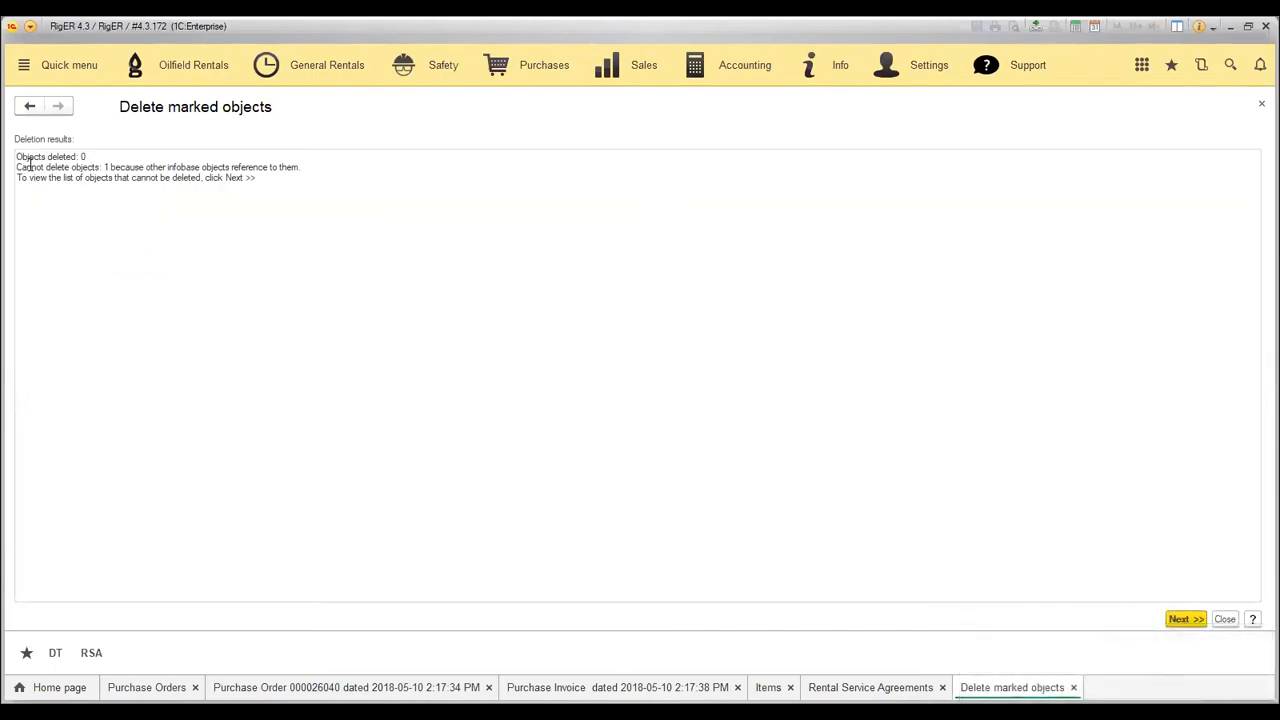
# Examine which document references the undeleted delivery ticket in the deletion results, and close Delete Marked Objects
pyautogui.click(29, 108)
pyautogui.click(30, 110)
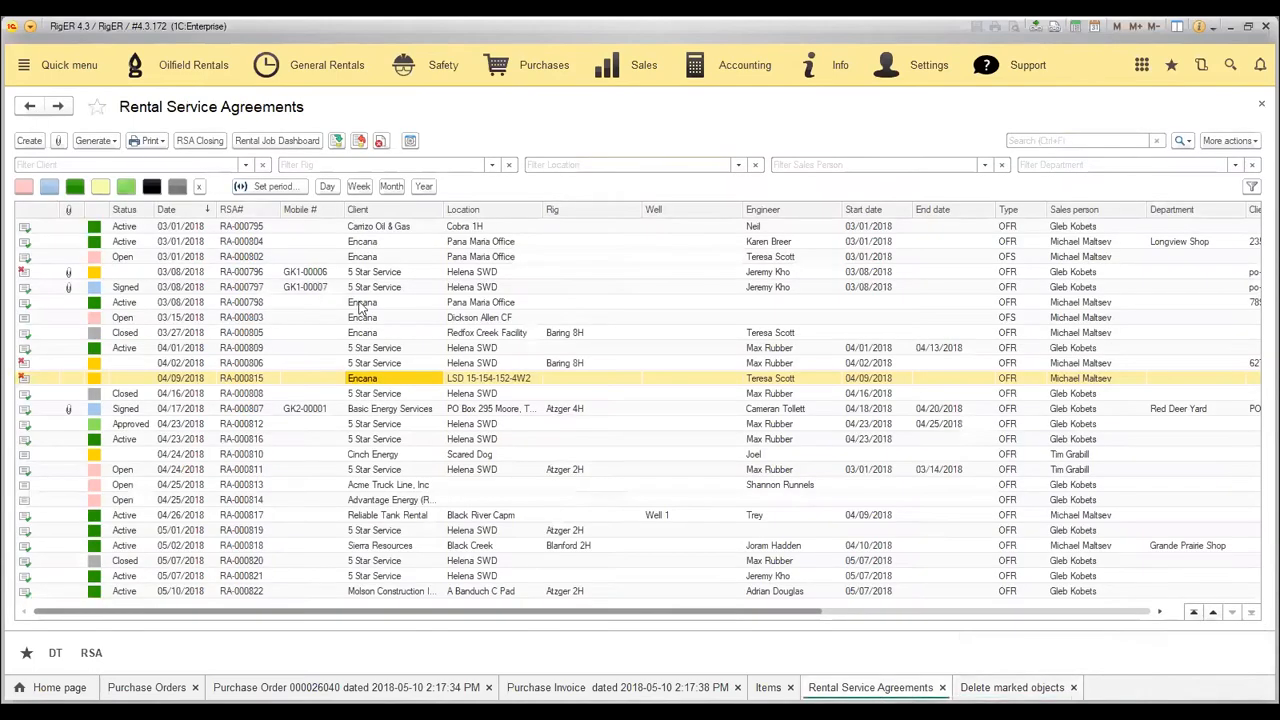
pyautogui.click(916, 78)
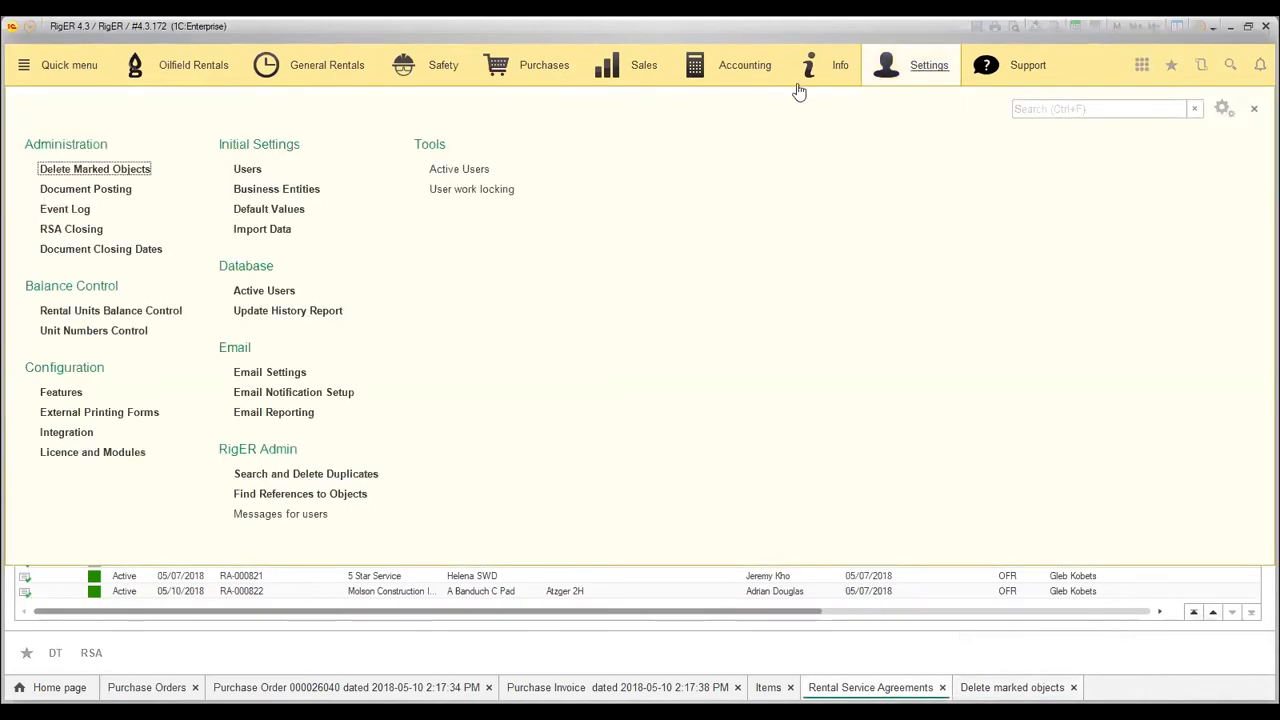
pyautogui.click(110, 170)
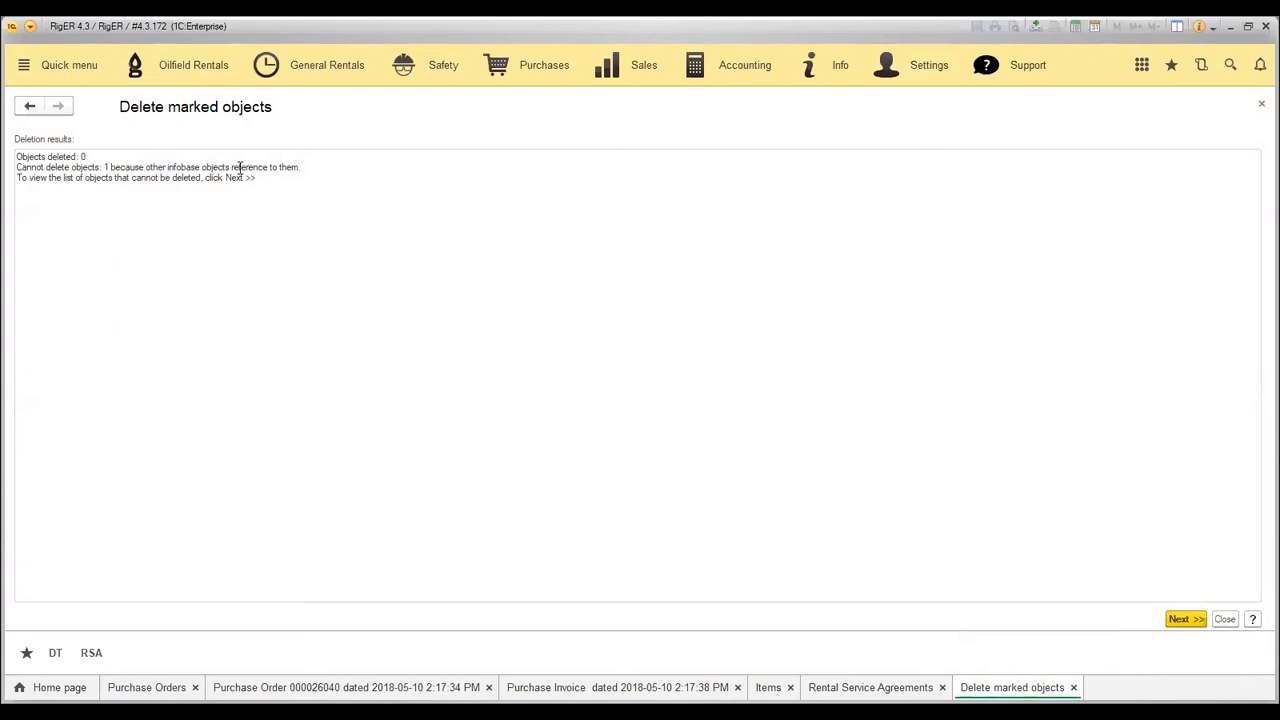
pyautogui.click(1181, 620)
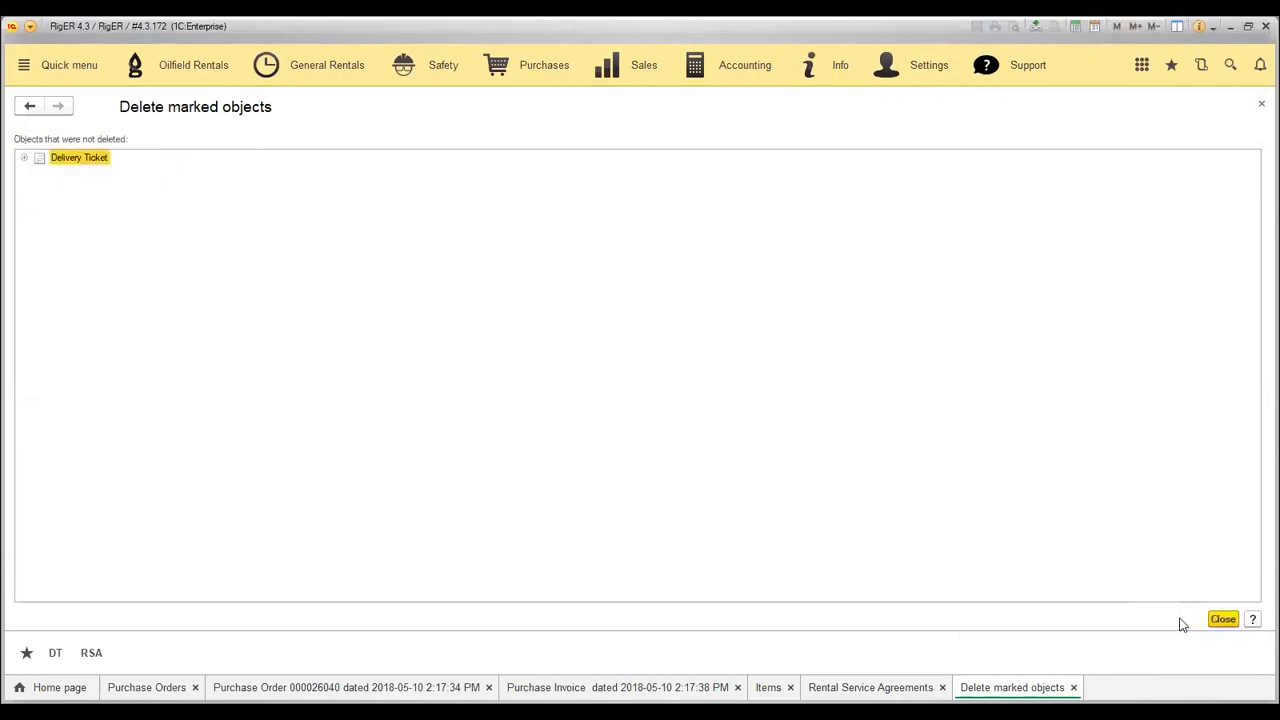
pyautogui.click(24, 158)
pyautogui.click(39, 174)
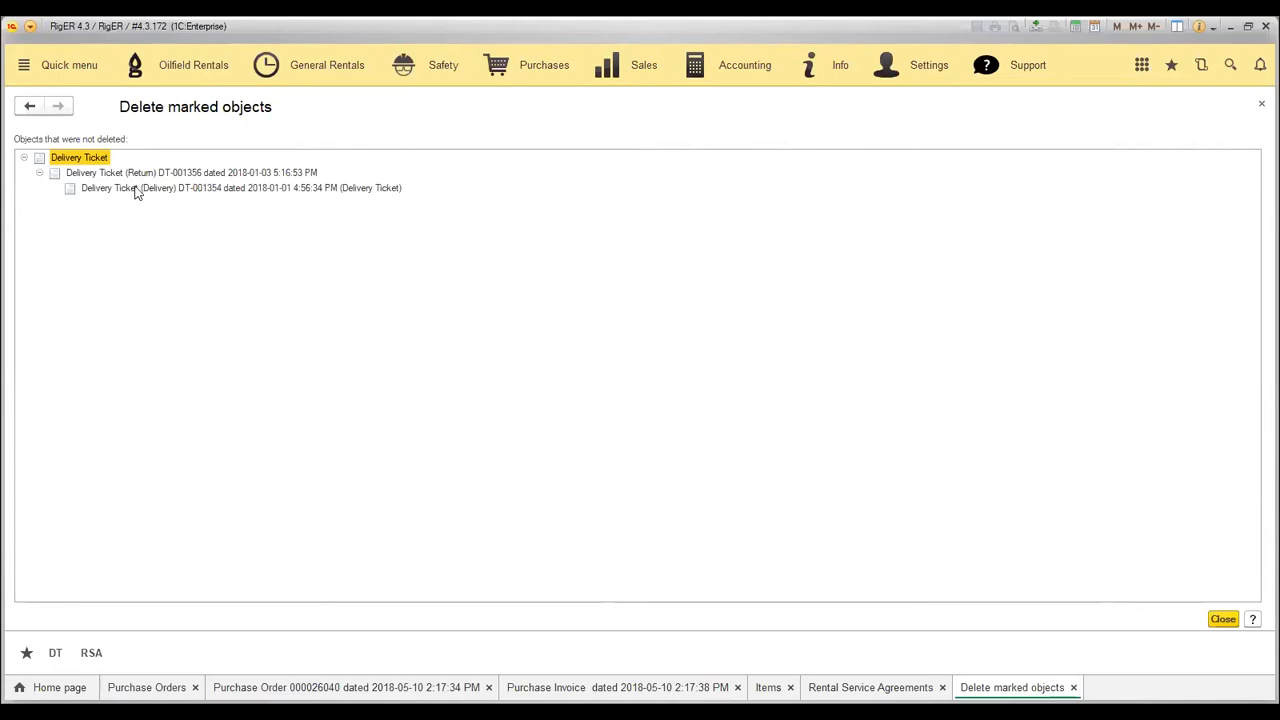
pyautogui.click(1224, 619)
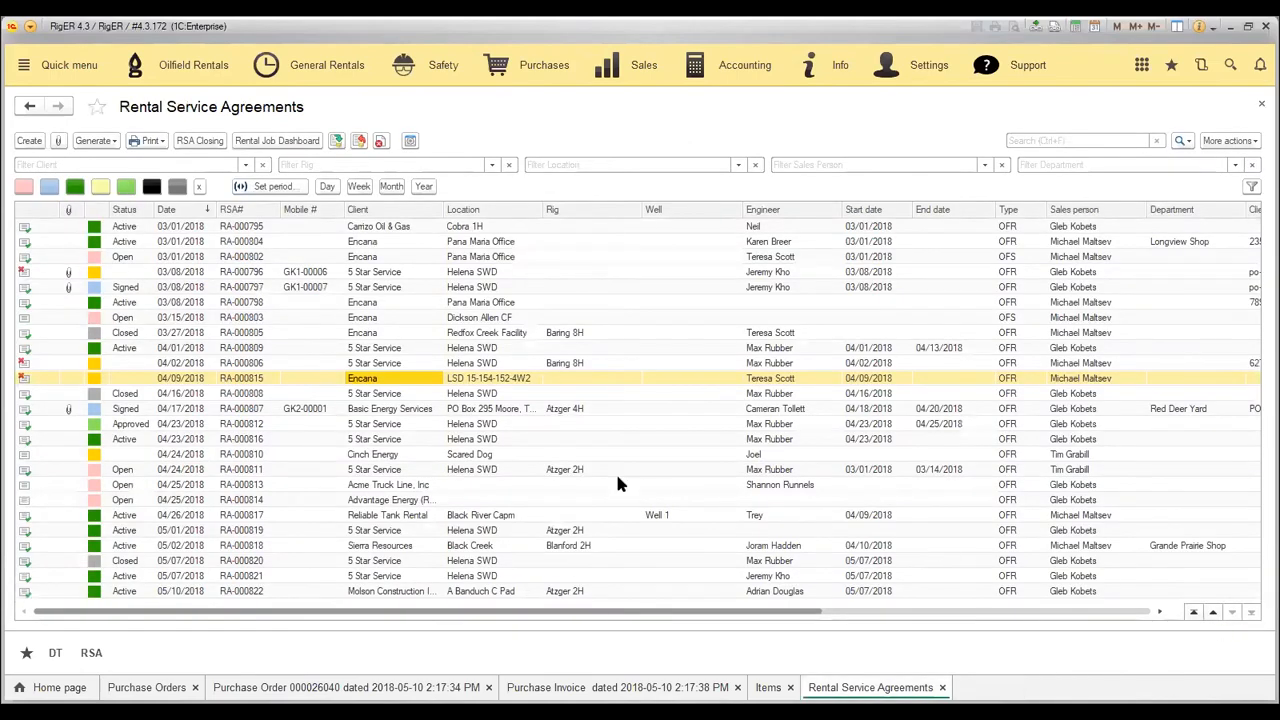
# Close the Rental Service Agreements and Items lists to return to the home page's equipment list
pyautogui.click(495, 384)
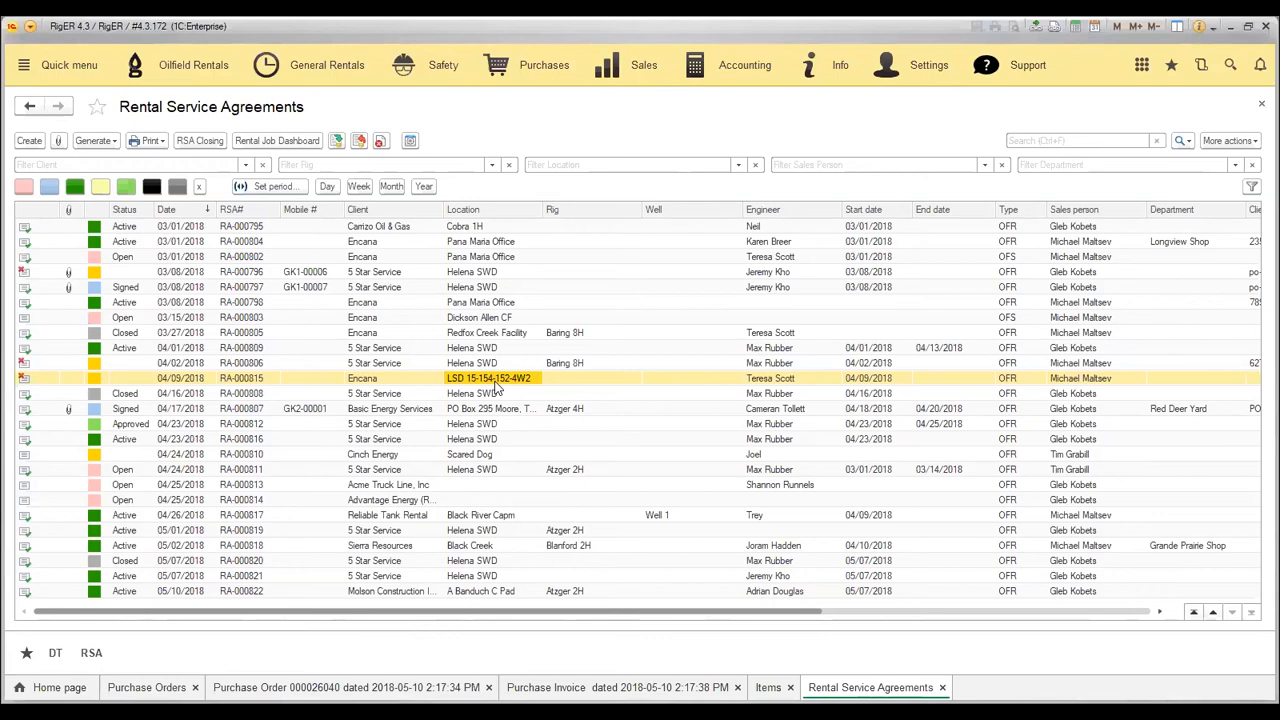
pyautogui.doubleClick(495, 382)
pyautogui.click(1261, 108)
pyautogui.click(1258, 108)
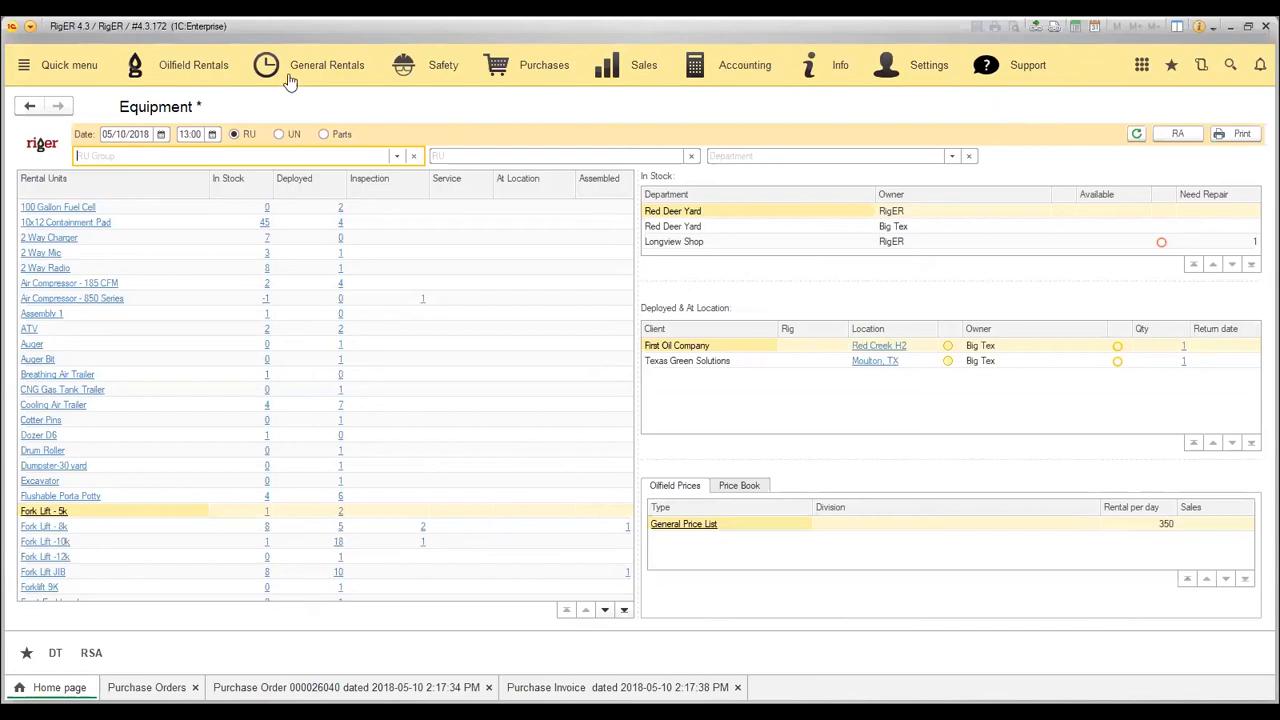
pyautogui.click(182, 67)
pyautogui.click(53, 270)
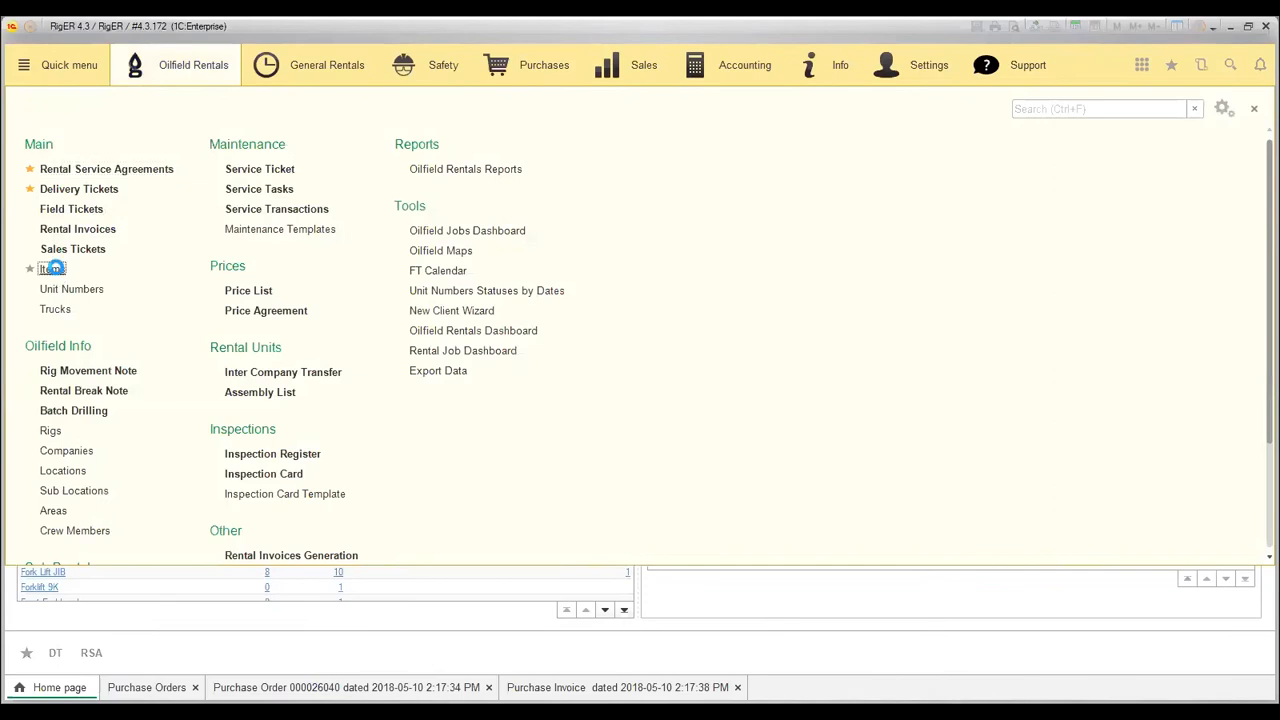
pyautogui.click(1261, 105)
# Open the Light Tower item from the equipment list and filter its unit numbers by serial number 3030
pyautogui.scroll(-4, 168, 464)
pyautogui.scroll(-5, 168, 464)
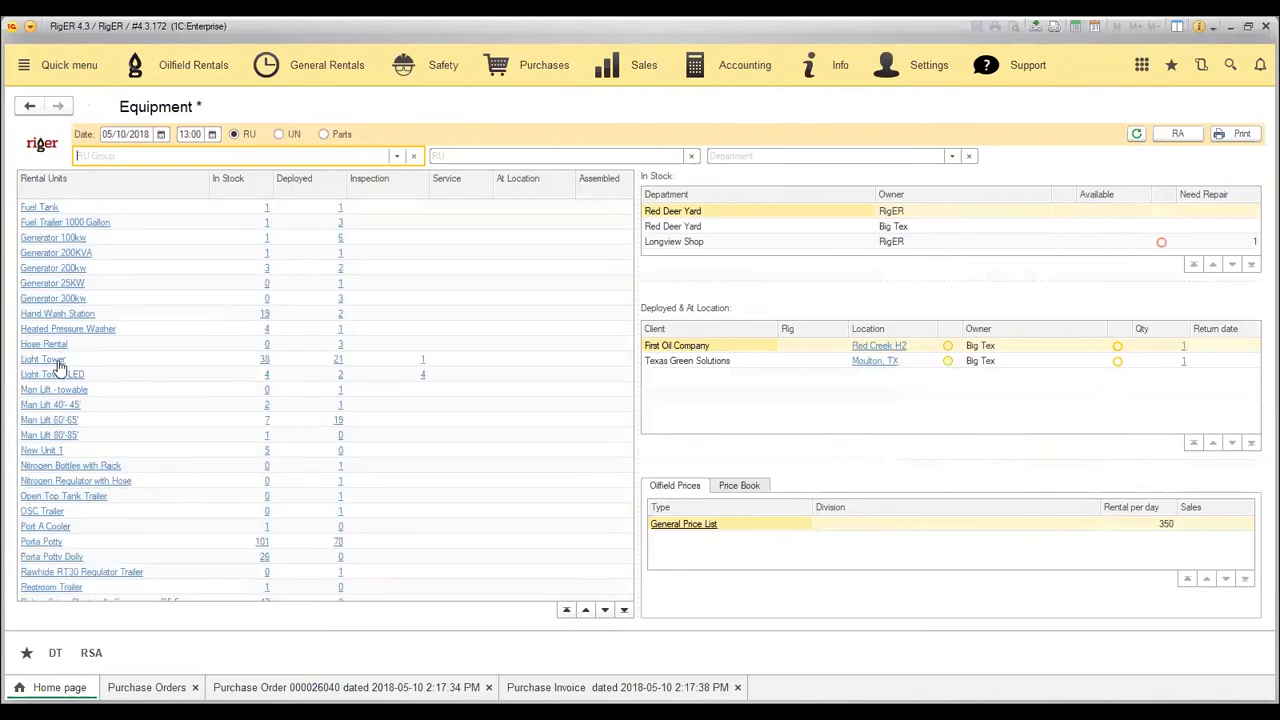
pyautogui.click(256, 362)
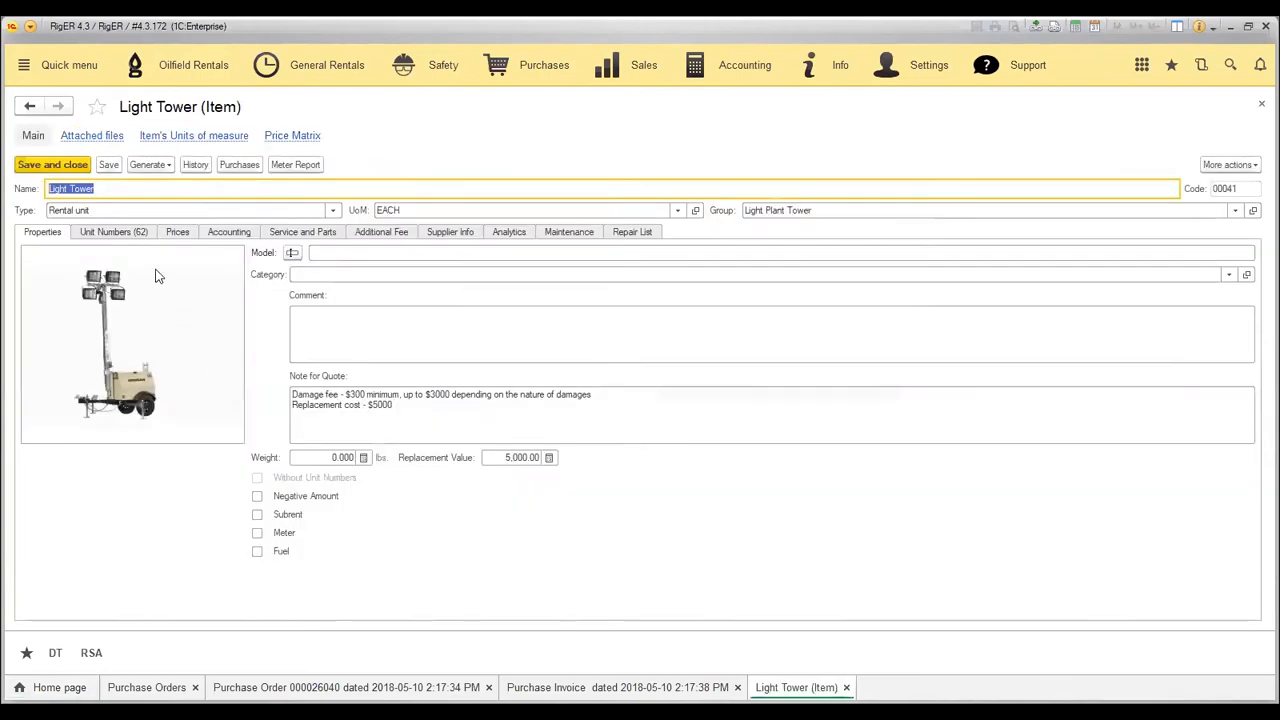
pyautogui.click(130, 232)
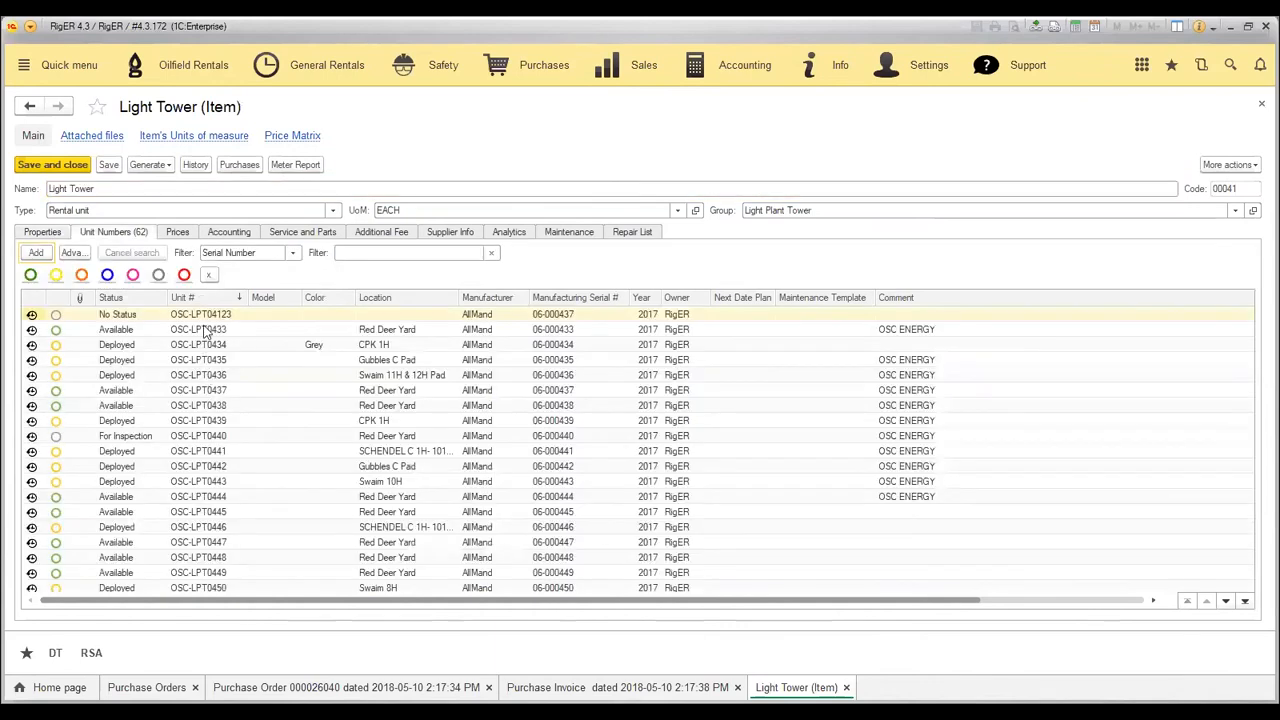
pyautogui.click(360, 253)
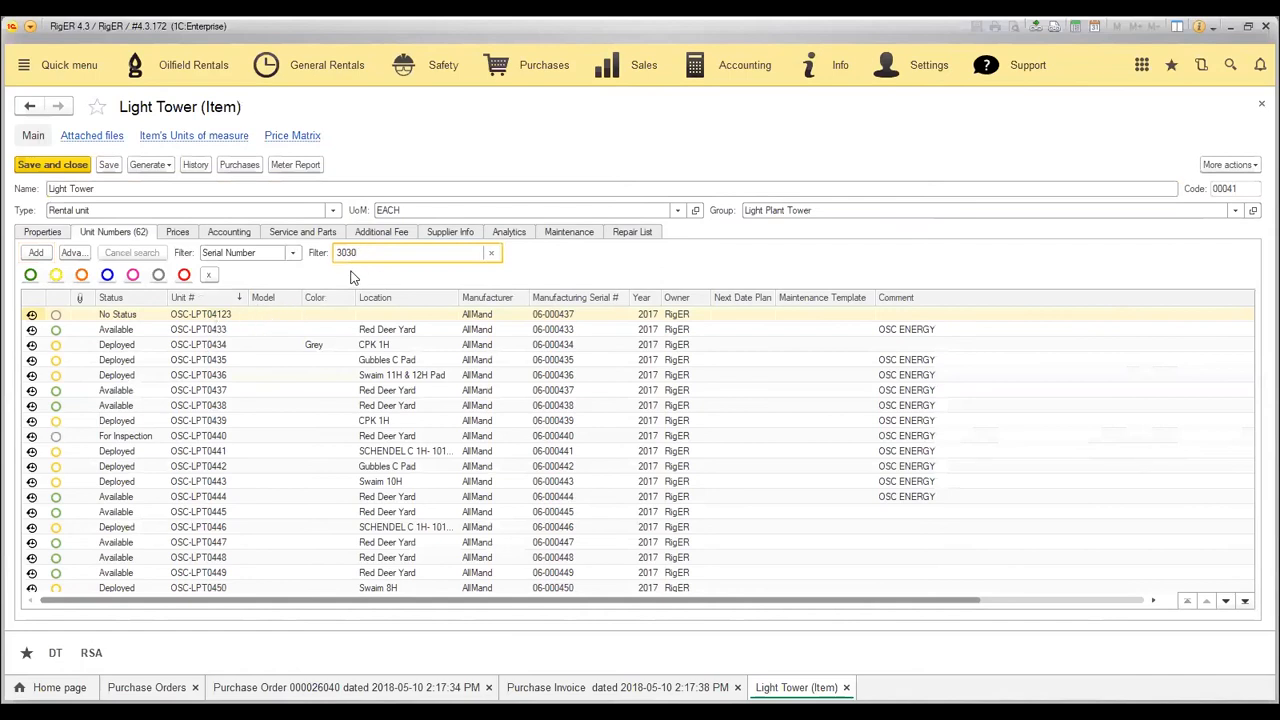
pyautogui.press('Return')
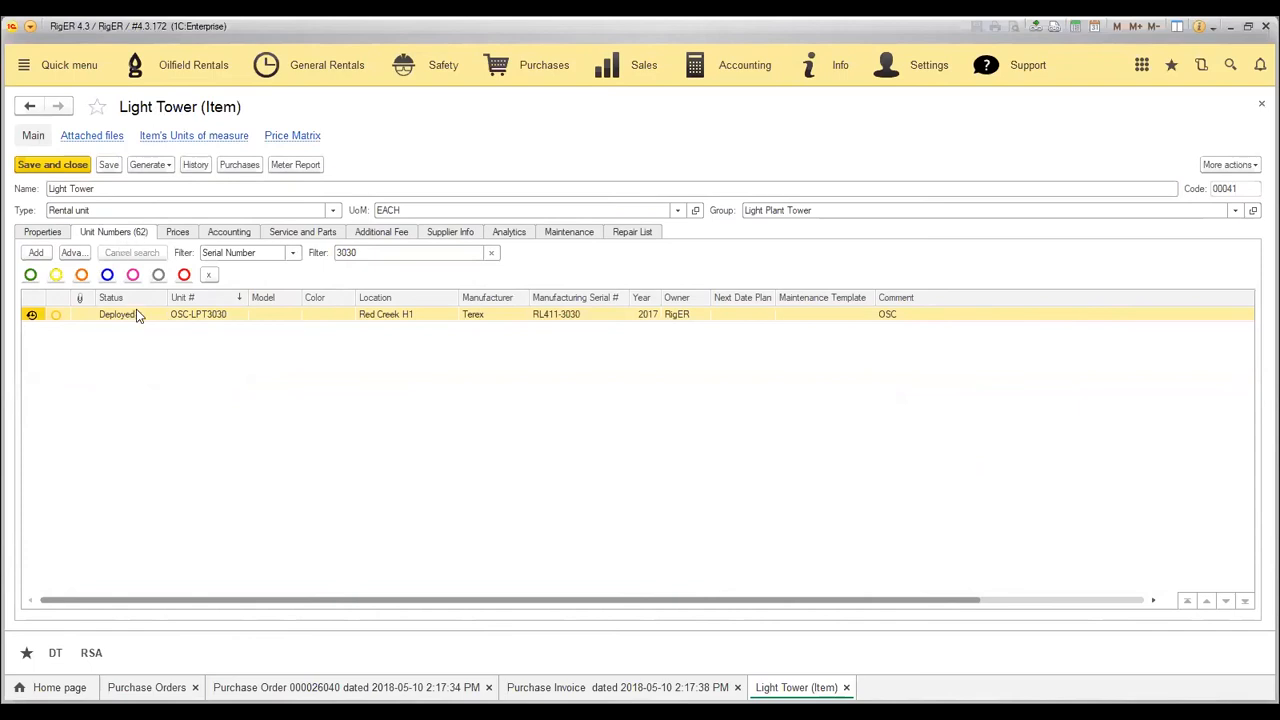
# Open the rental history of unit OSC-LPT3030 and examine the dates and locations of its first two deliveries
pyautogui.doubleClick(33, 315)
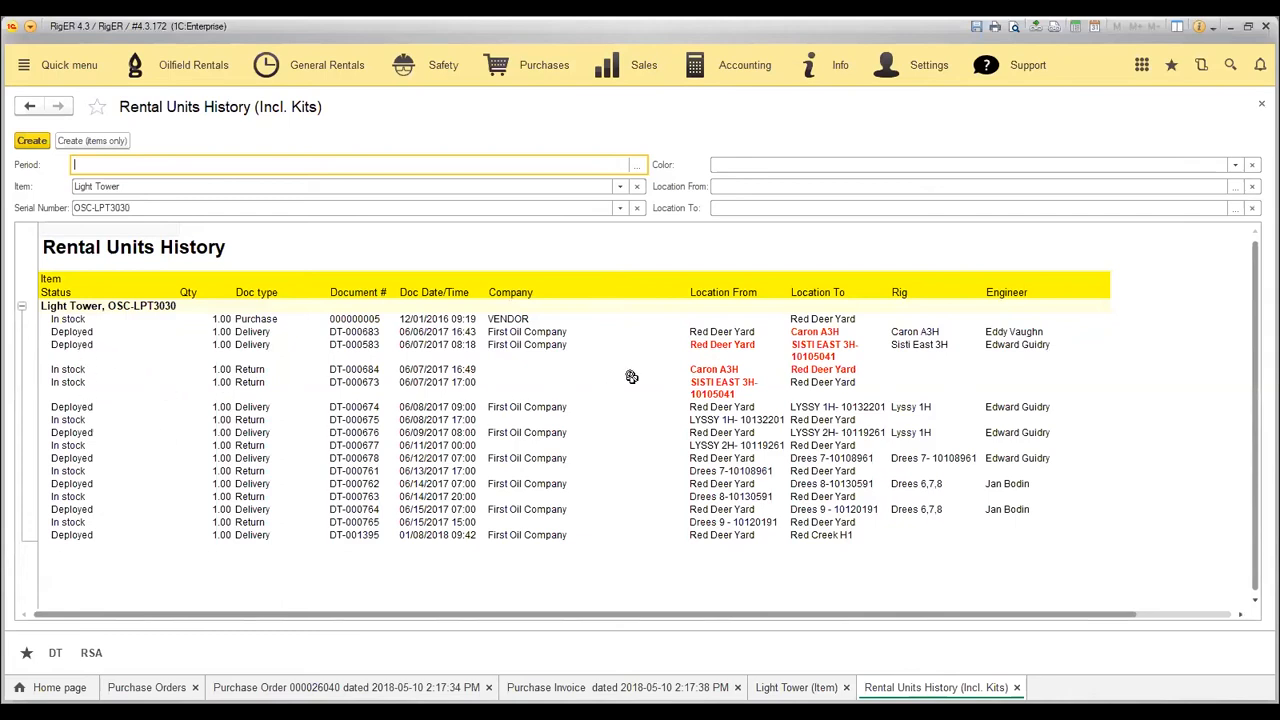
pyautogui.click(790, 334)
pyautogui.click(760, 348)
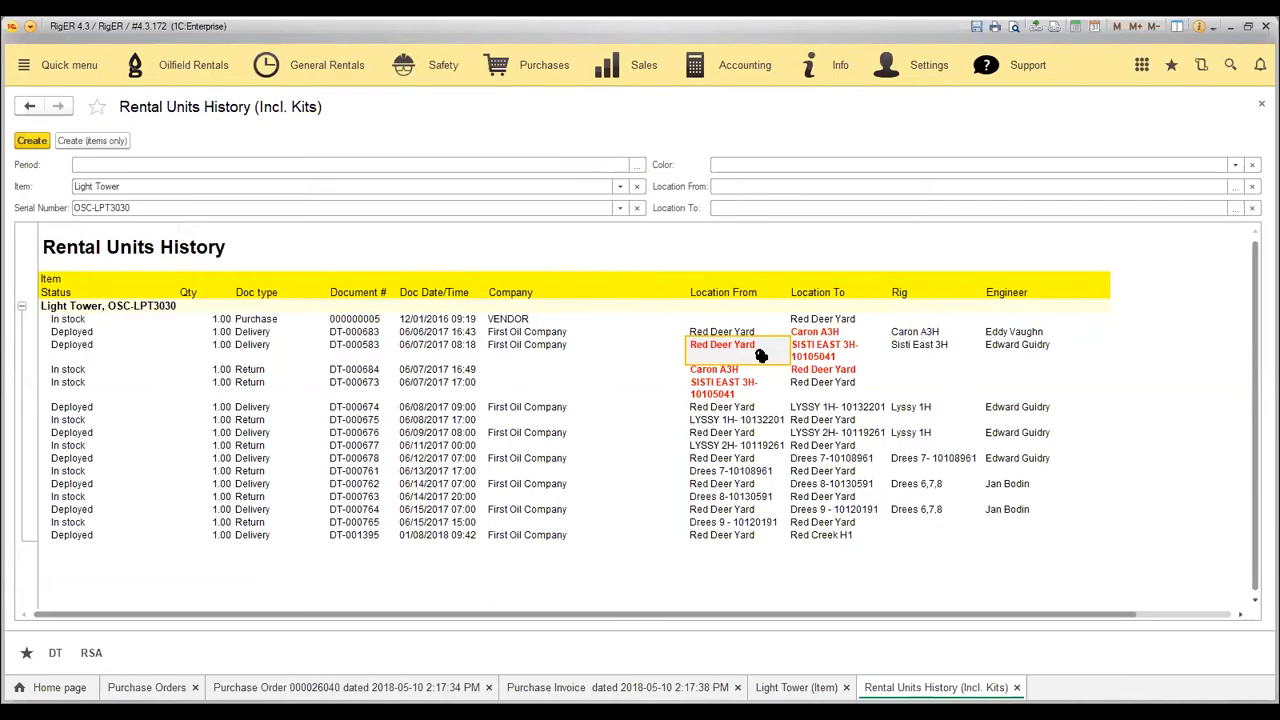
pyautogui.click(755, 332)
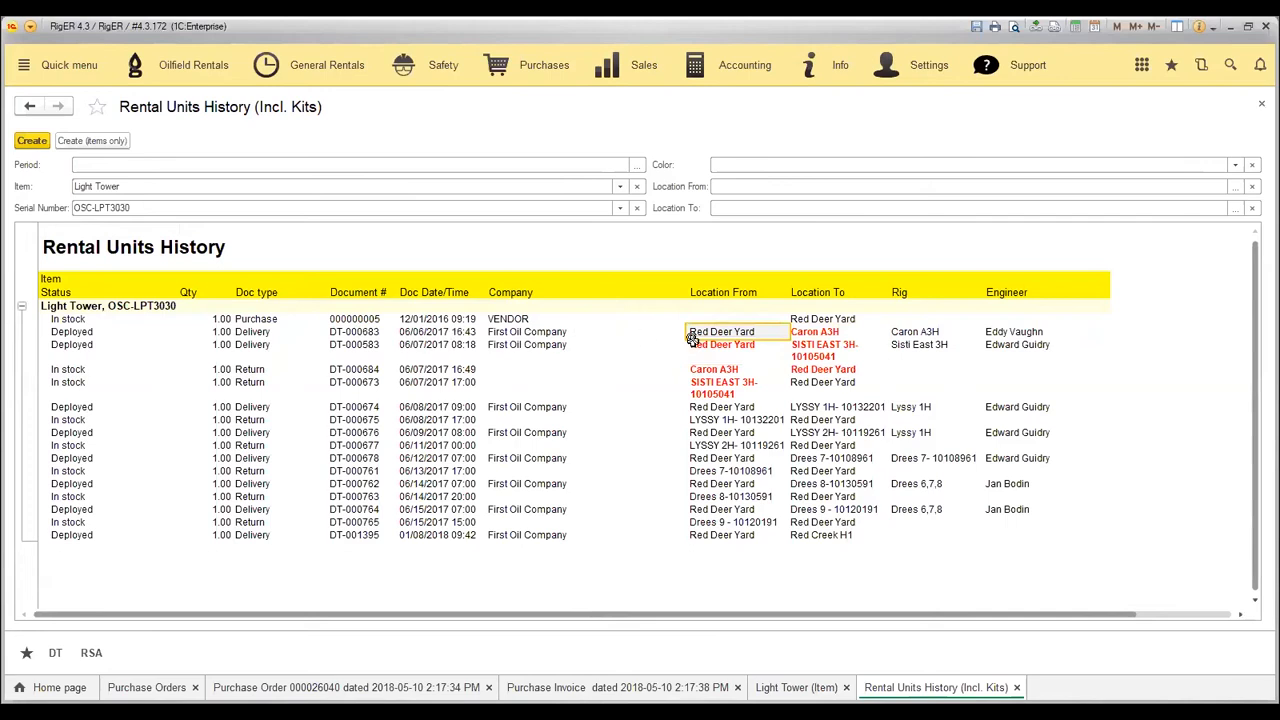
pyautogui.click(843, 332)
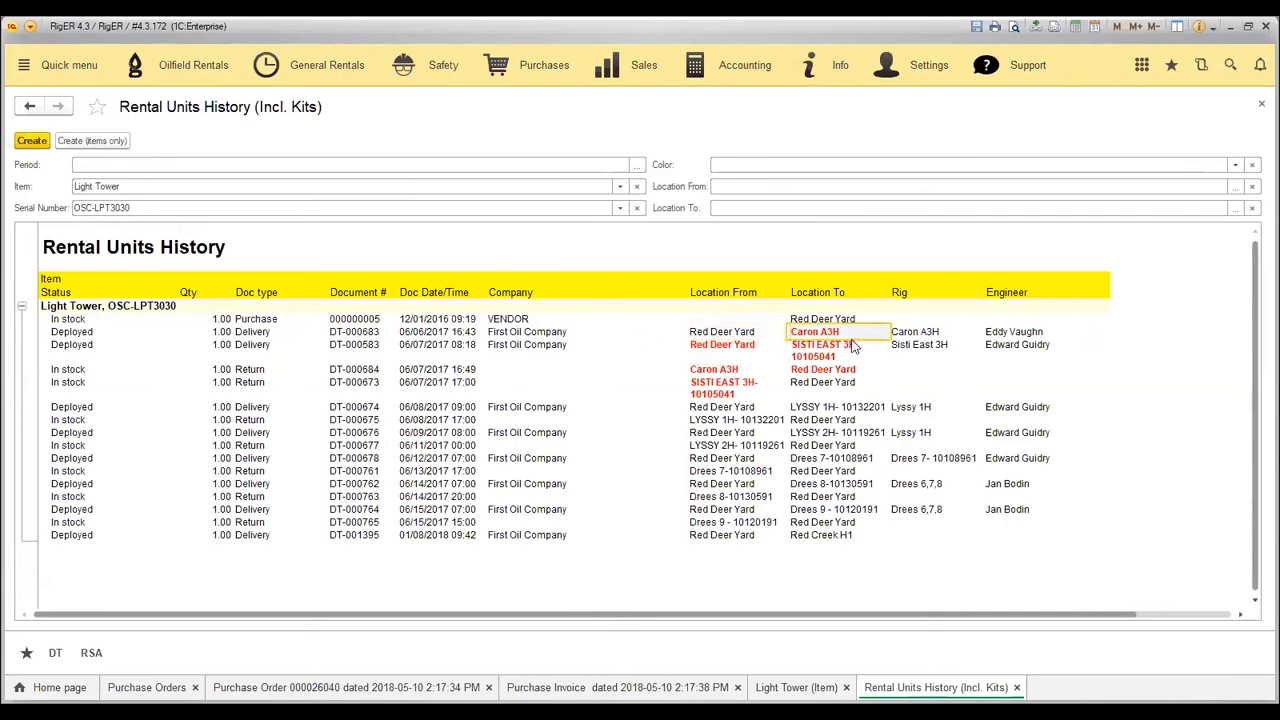
pyautogui.click(350, 332)
pyautogui.click(451, 332)
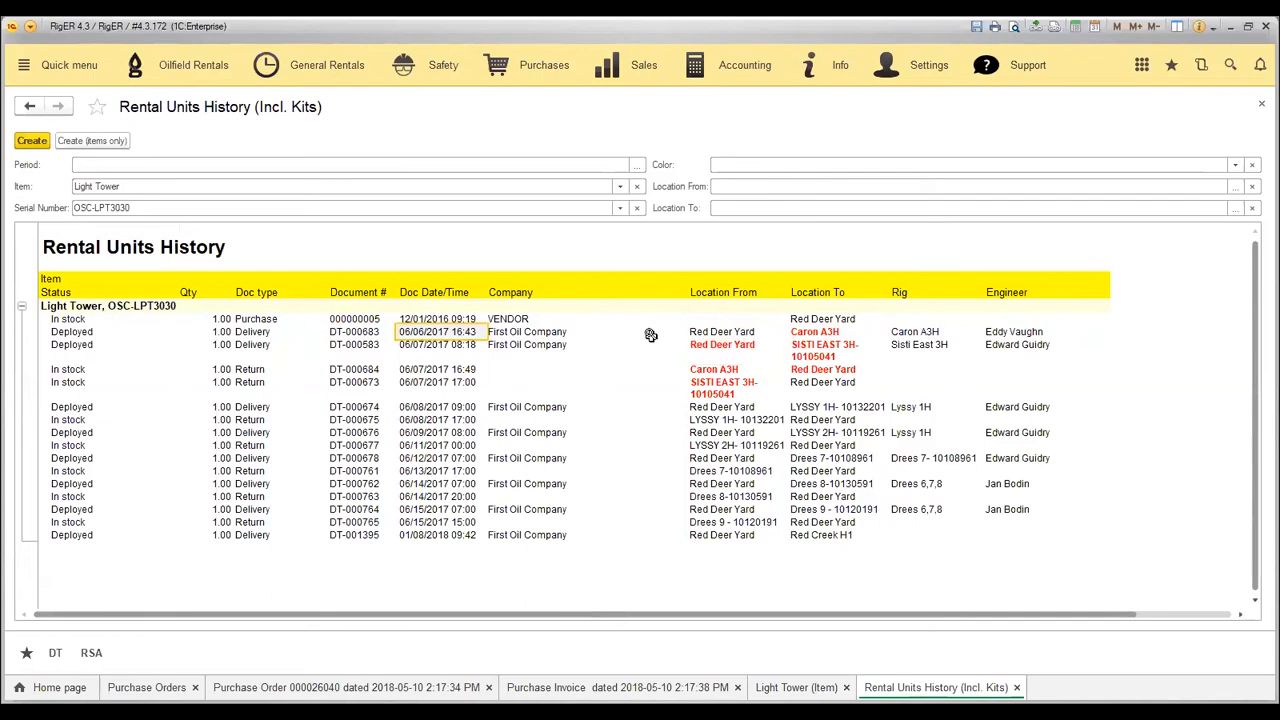
pyautogui.click(365, 347)
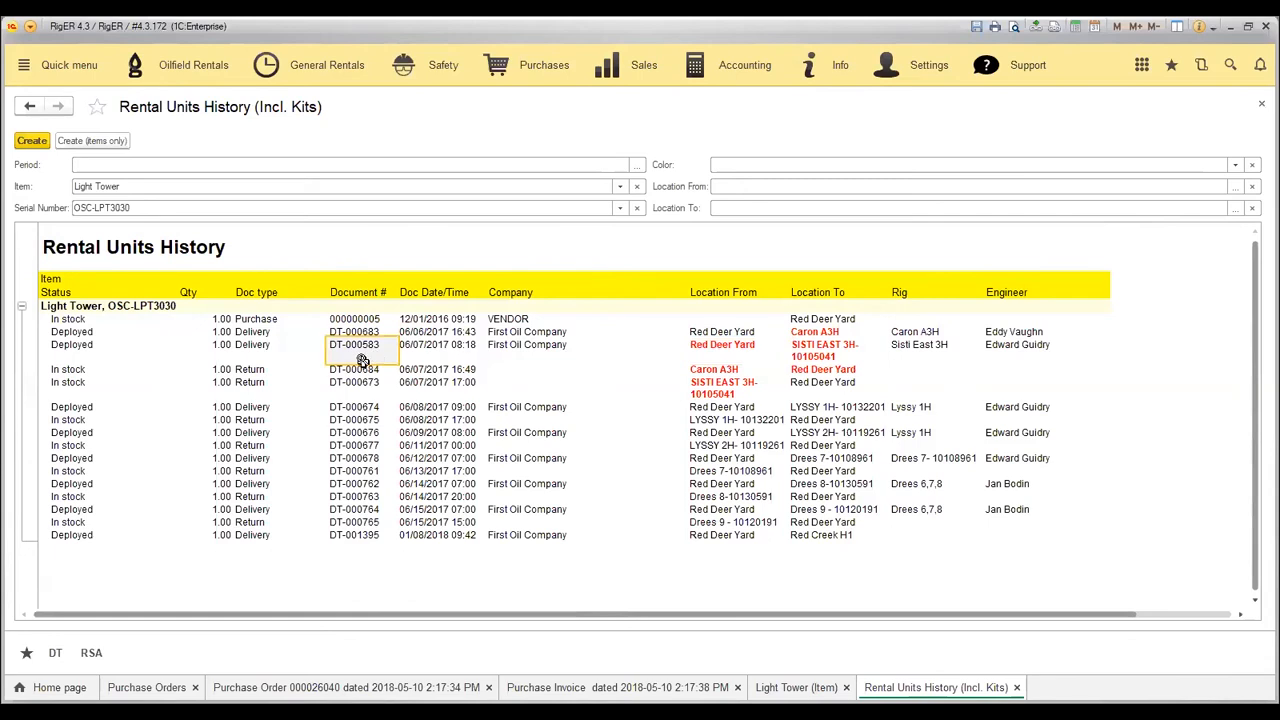
pyautogui.click(443, 351)
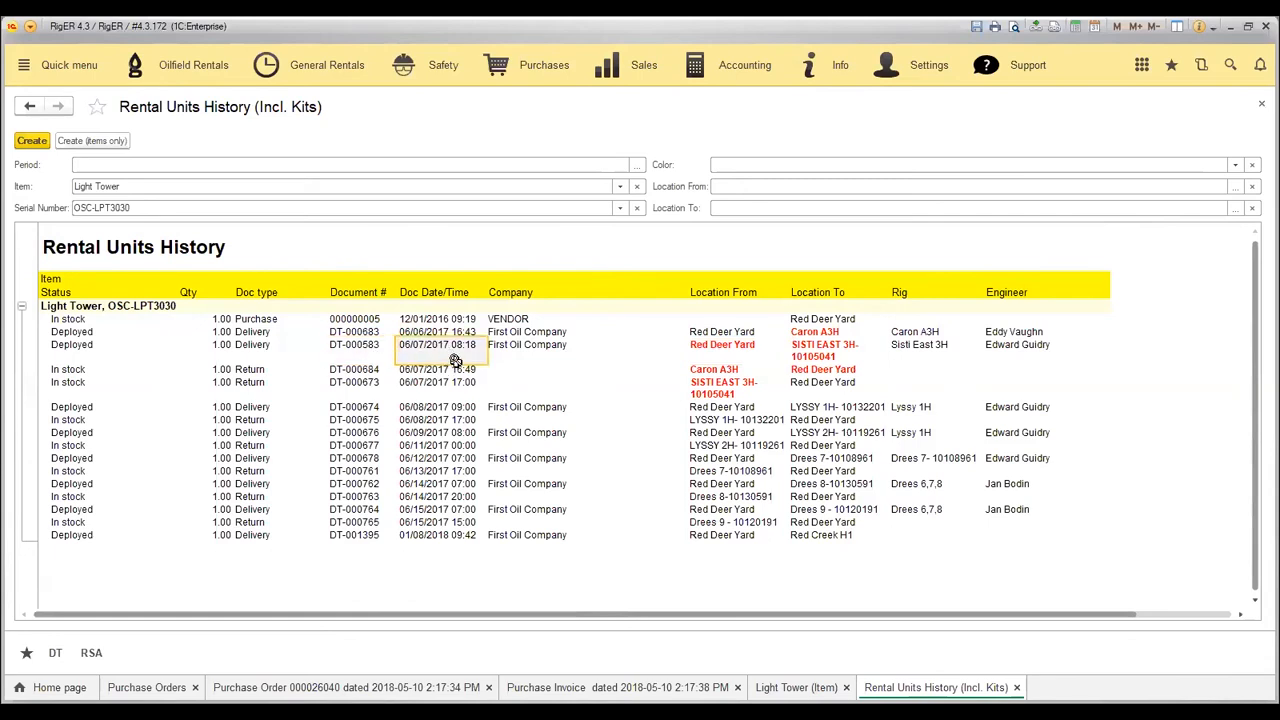
pyautogui.click(724, 350)
pyautogui.click(834, 352)
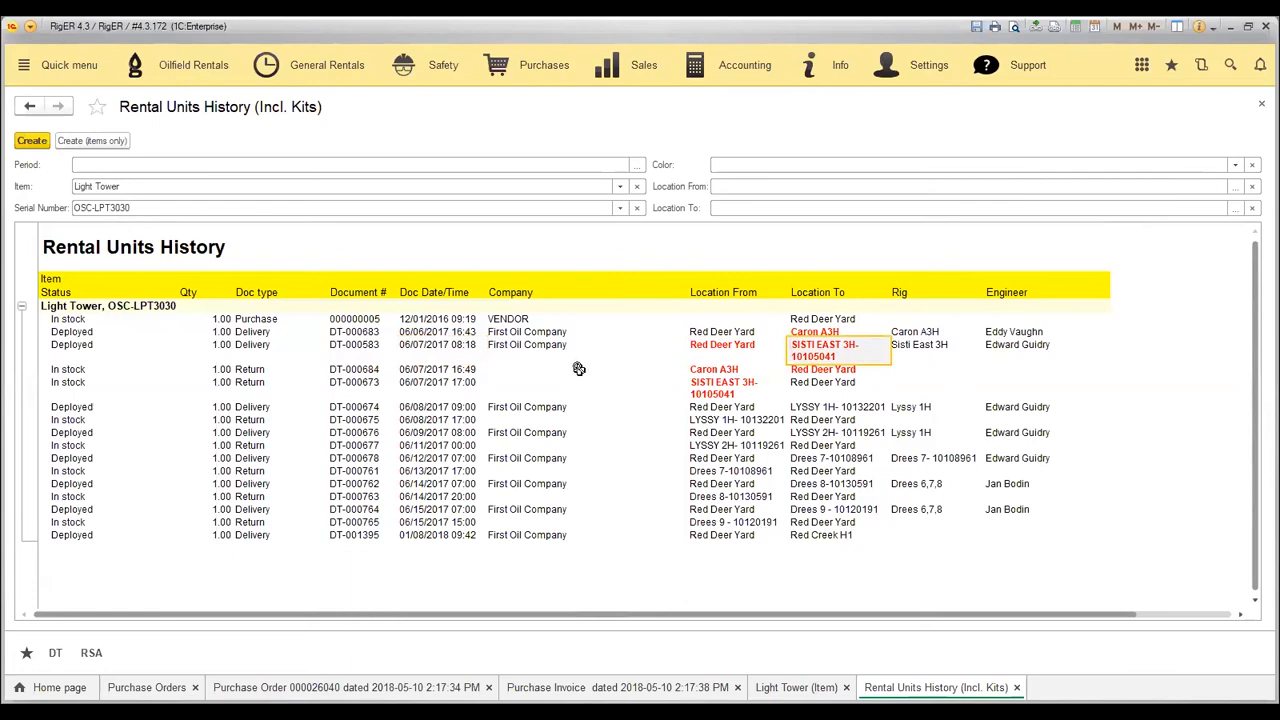
# Compare the times of the two 06/07/2017 returns with the delivery made on the same day
pyautogui.click(366, 372)
pyautogui.click(449, 370)
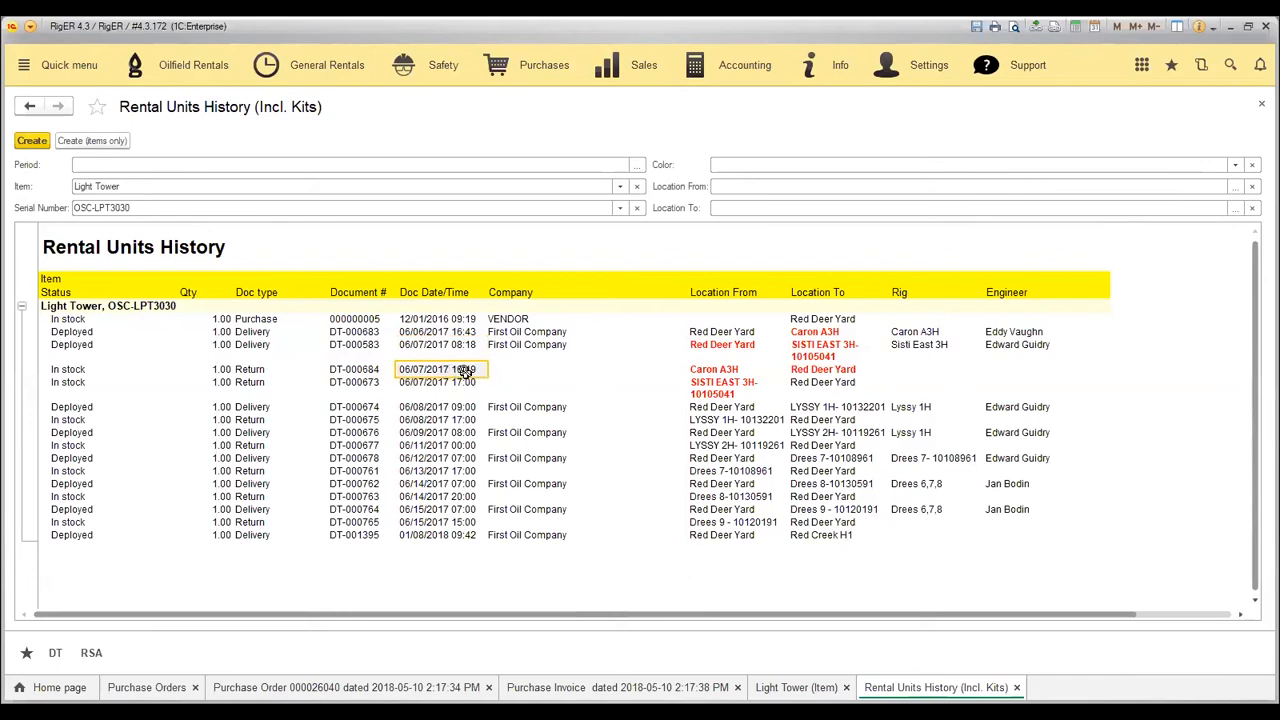
pyautogui.click(432, 347)
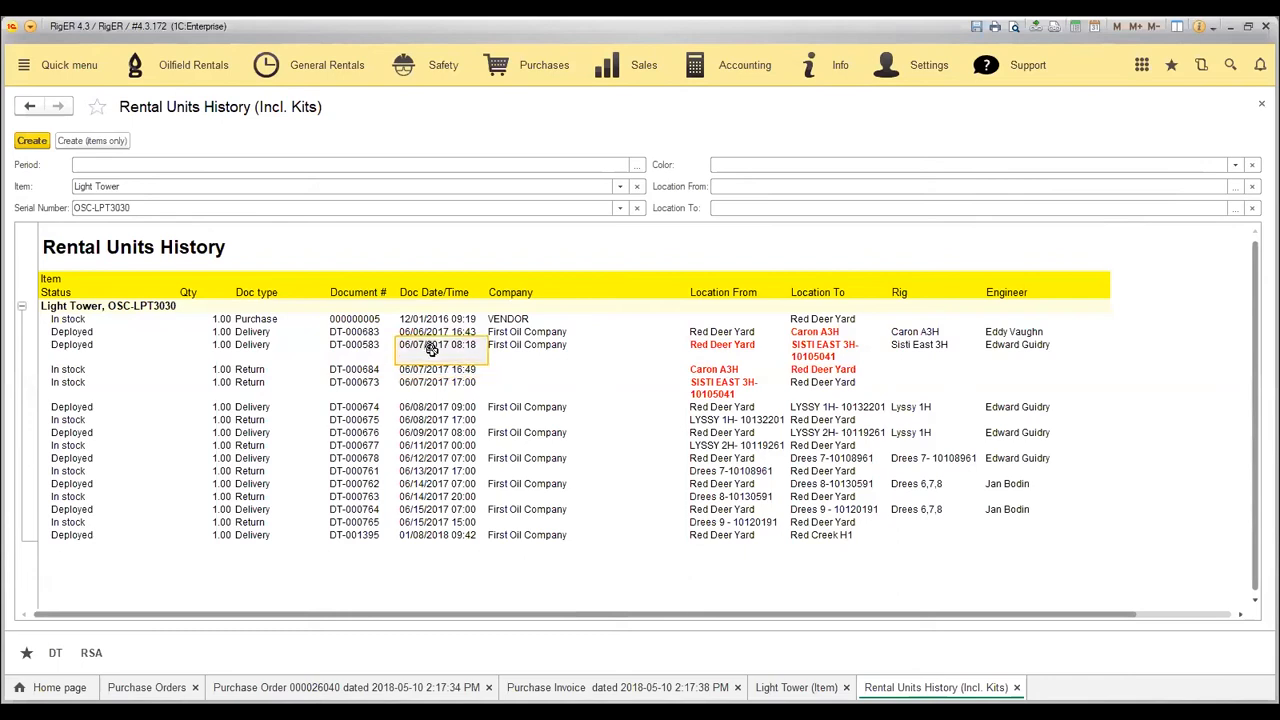
pyautogui.click(478, 371)
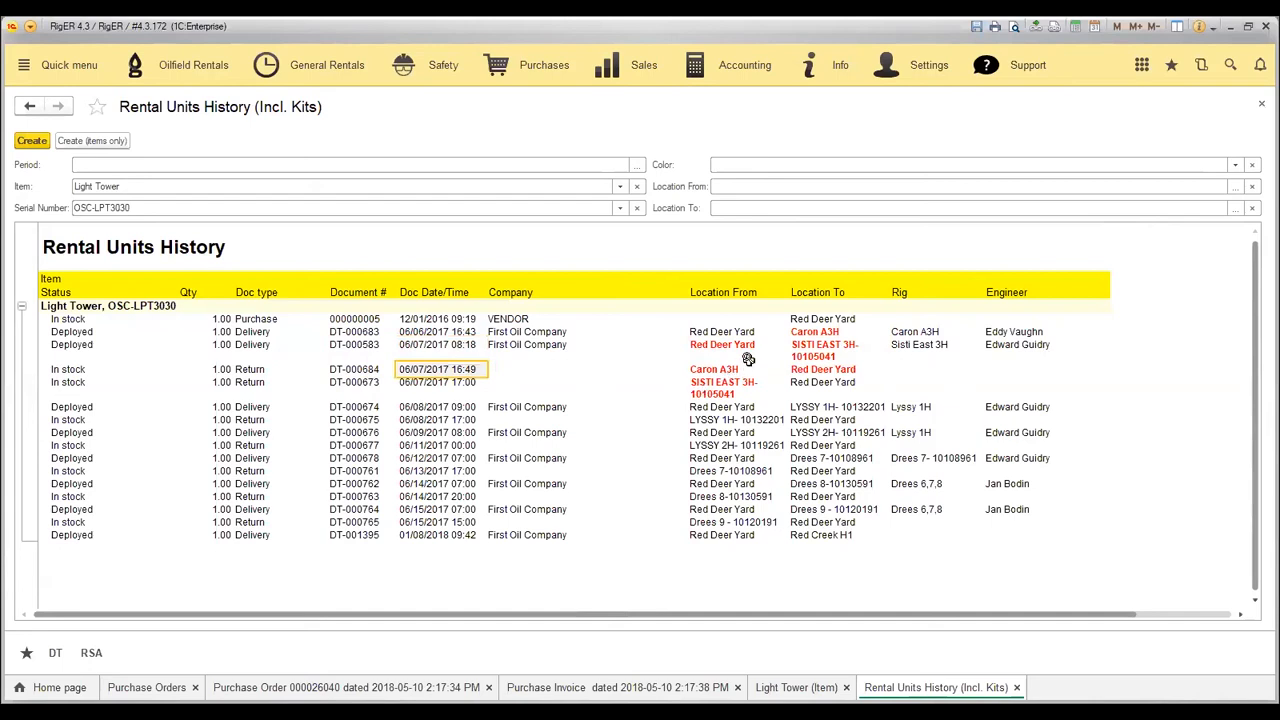
pyautogui.click(468, 386)
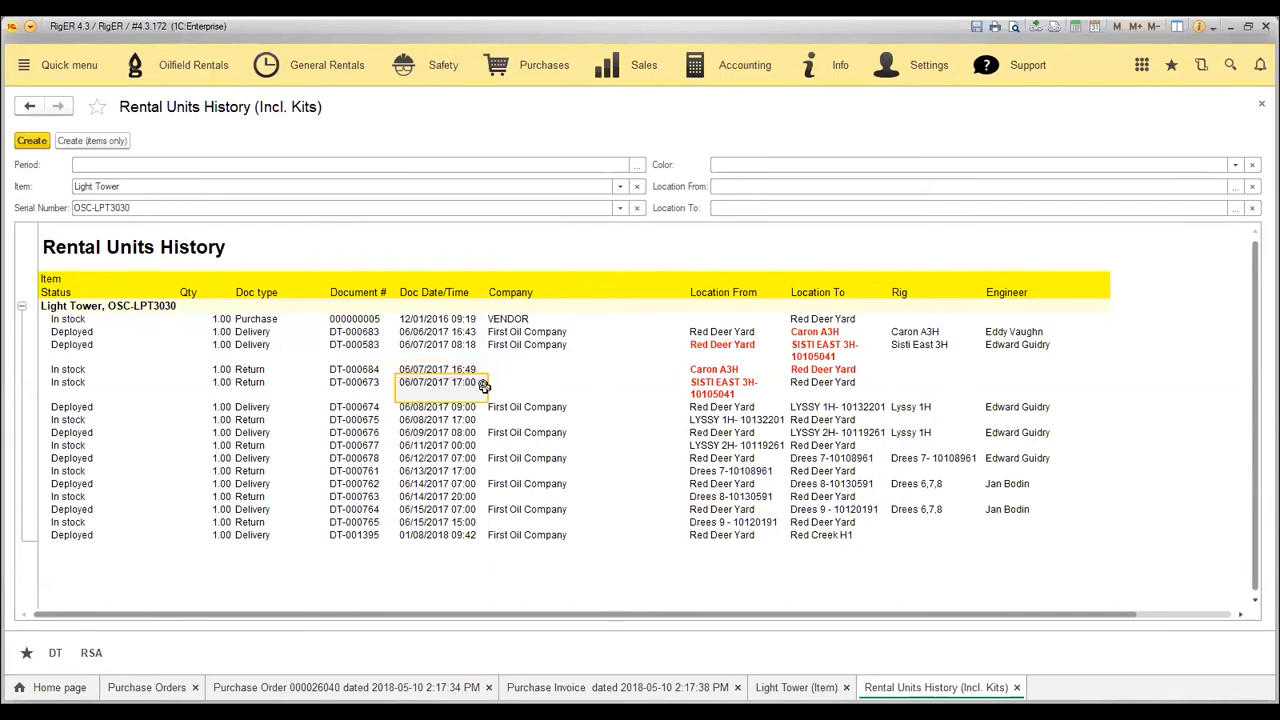
# Reopen the 06/07/2017 16:49 return delivery ticket with status Open, set its time to 06:00, and post and close it
pyautogui.click(428, 366)
pyautogui.click(368, 368)
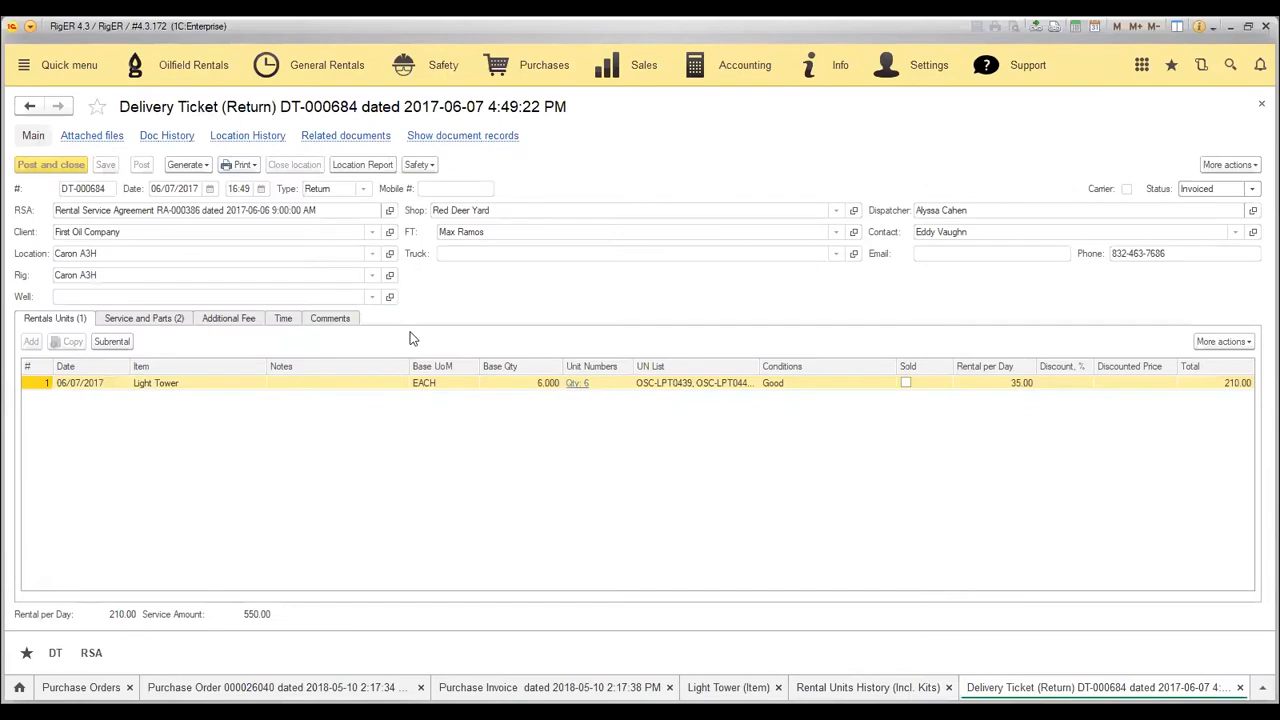
pyautogui.click(1254, 191)
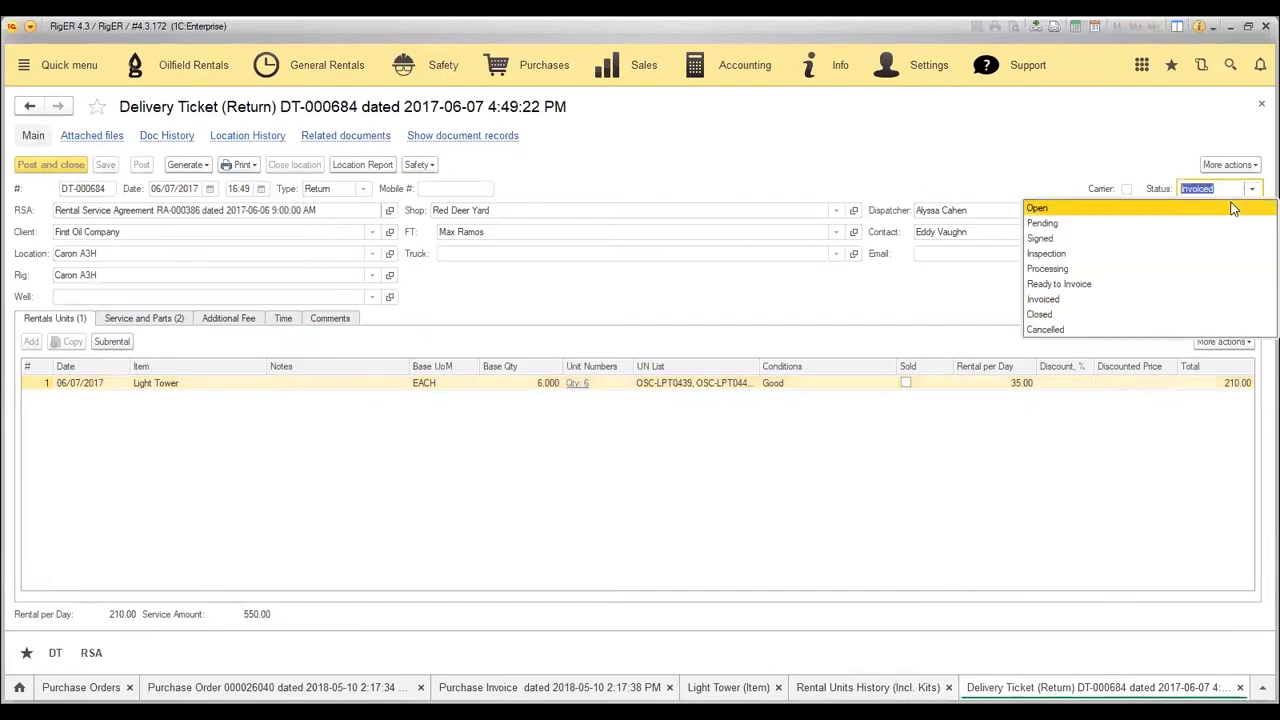
pyautogui.click(256, 191)
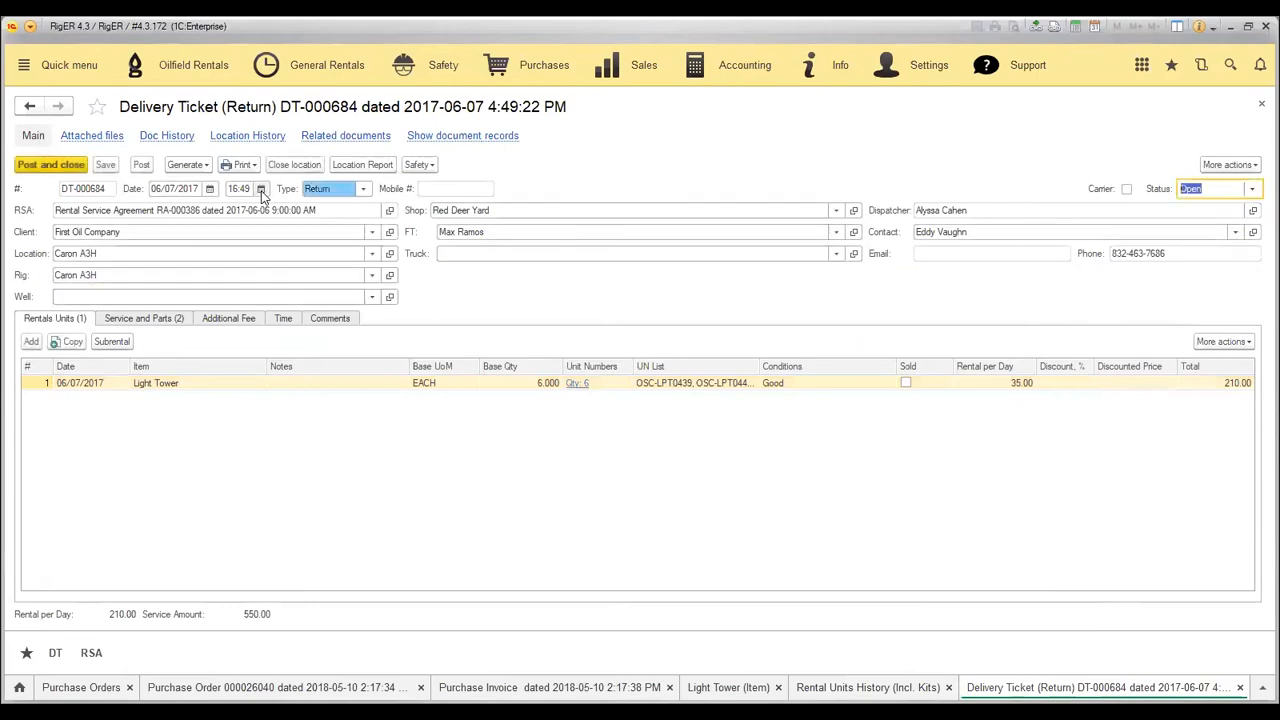
pyautogui.click(261, 189)
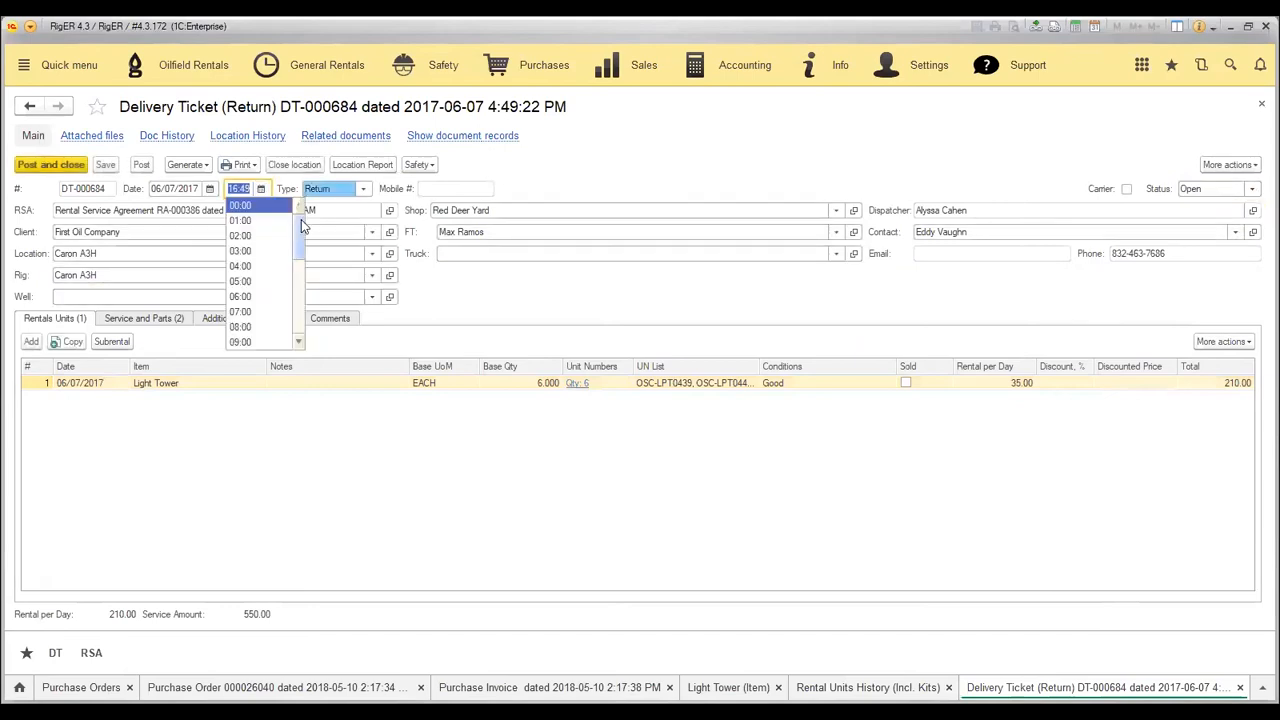
pyautogui.click(268, 296)
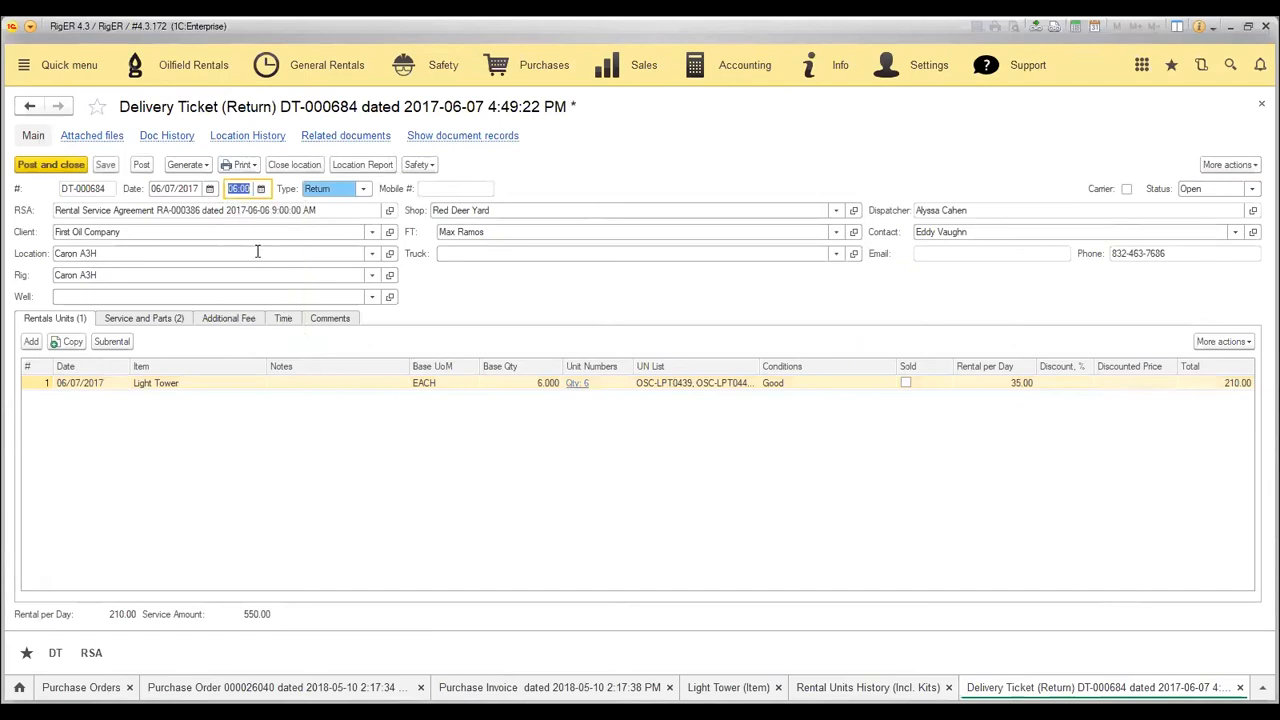
pyautogui.click(55, 169)
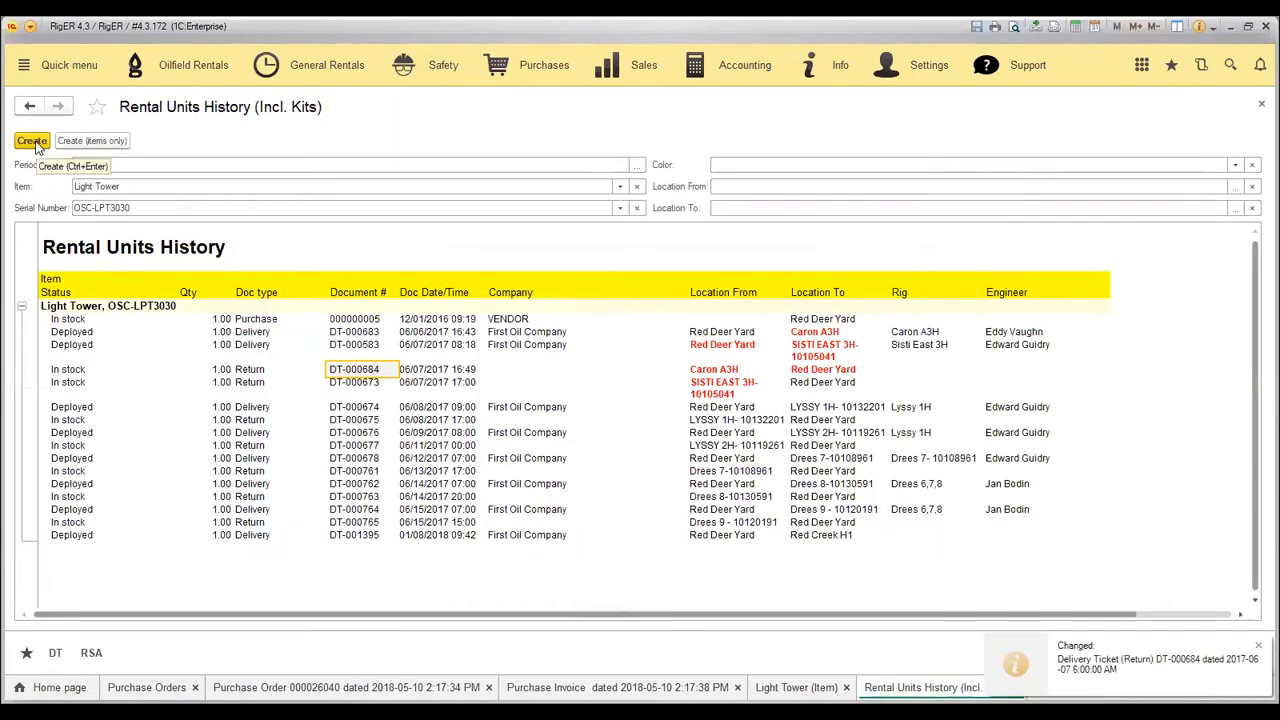
# Regenerate the Rental Units History report and check the sequence of delivery and return movements on 06/06/2017 and 06/07/2017
pyautogui.click(37, 146)
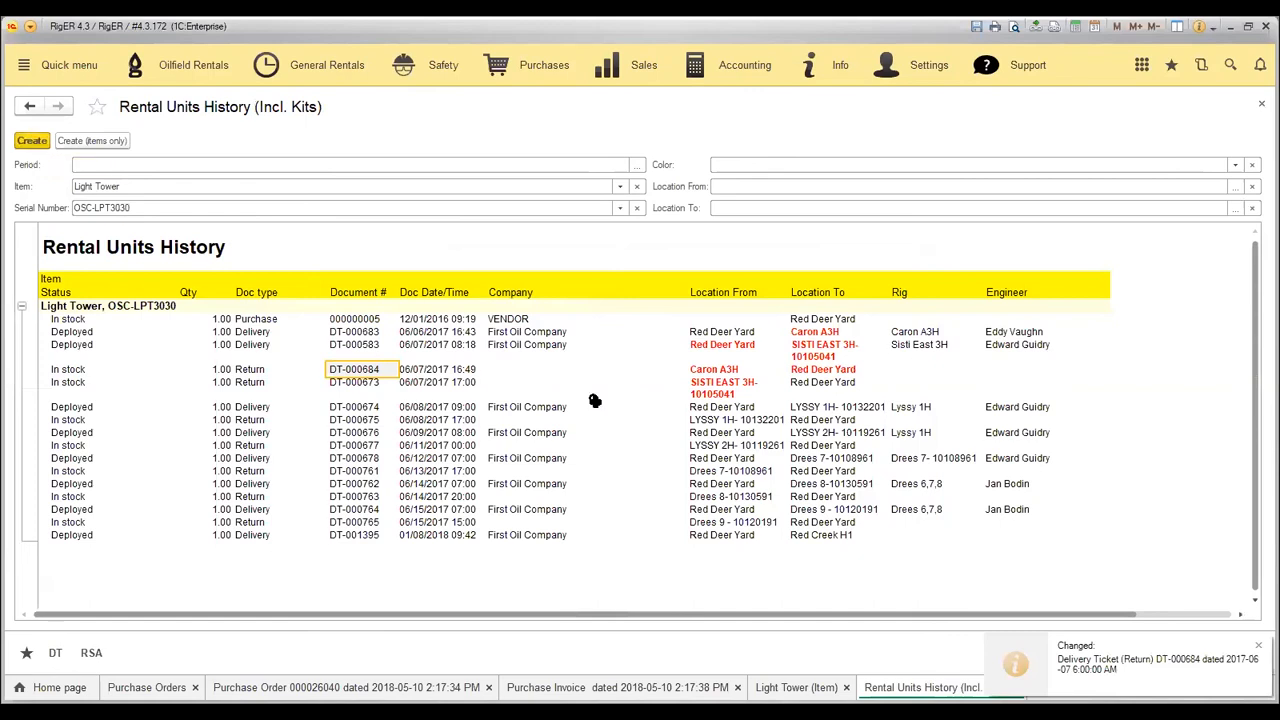
pyautogui.click(708, 354)
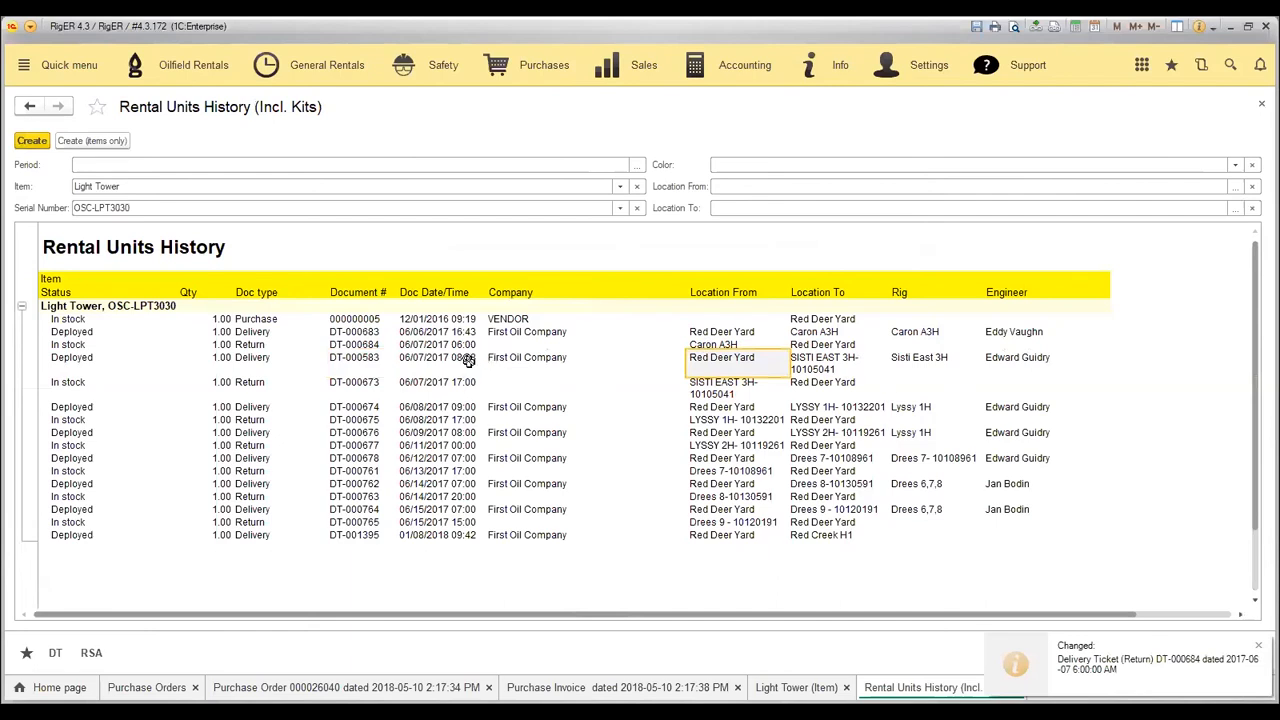
pyautogui.click(438, 333)
pyautogui.click(280, 333)
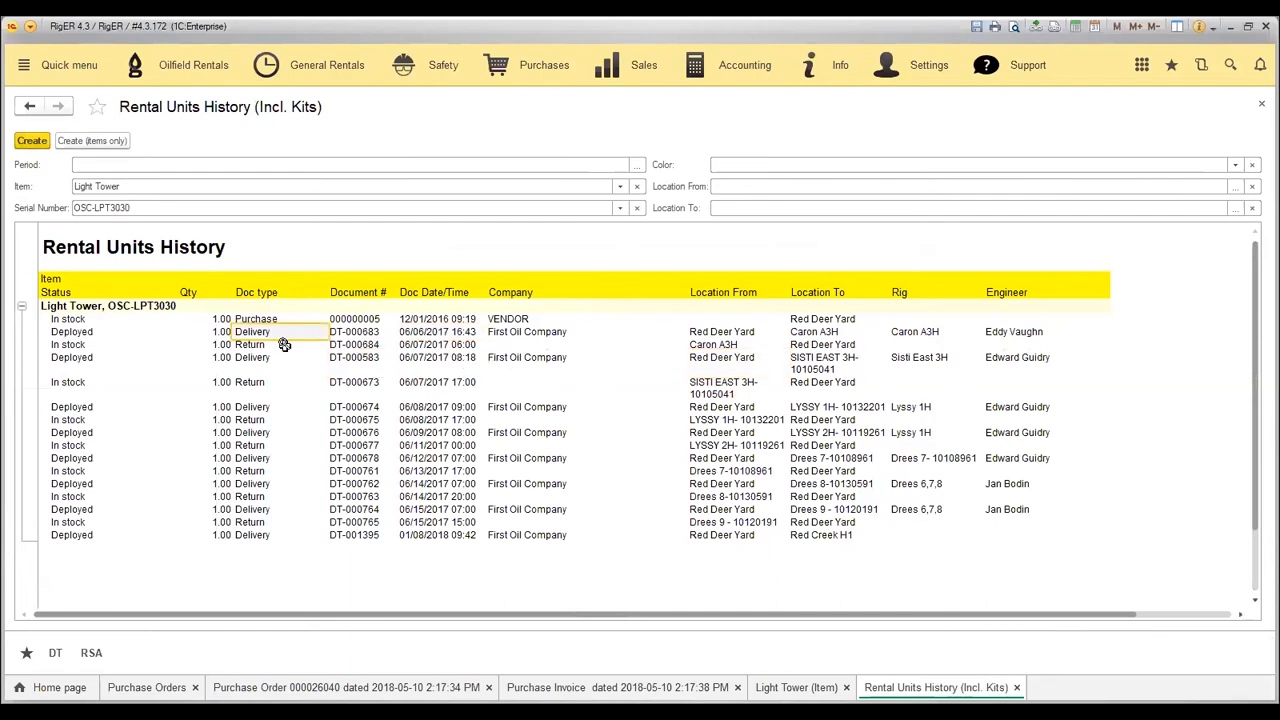
pyautogui.click(800, 332)
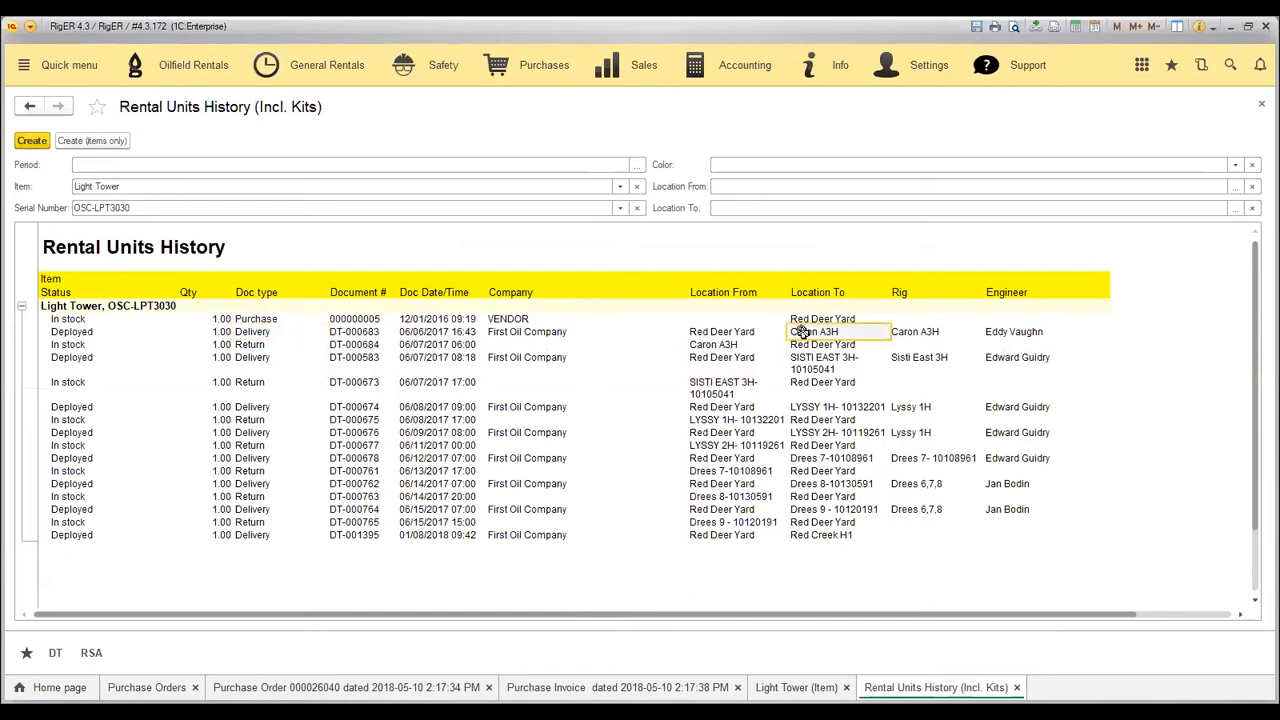
pyautogui.click(463, 345)
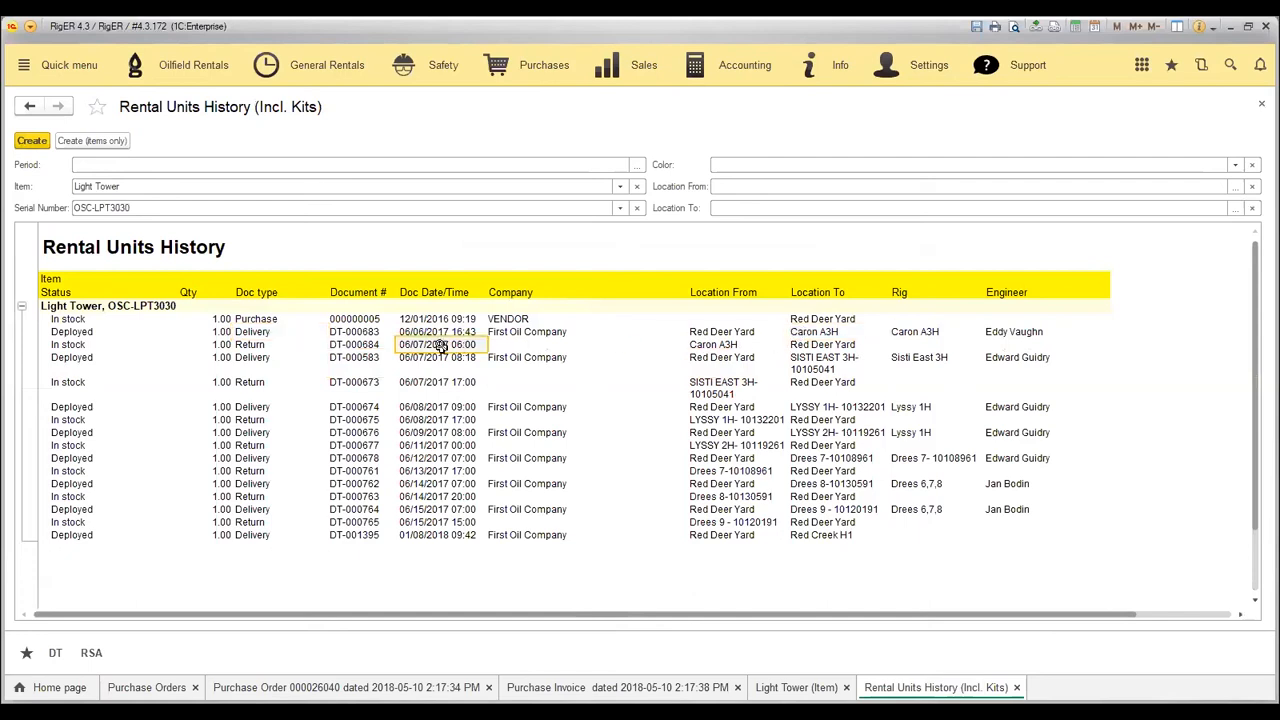
pyautogui.click(726, 345)
pyautogui.click(808, 345)
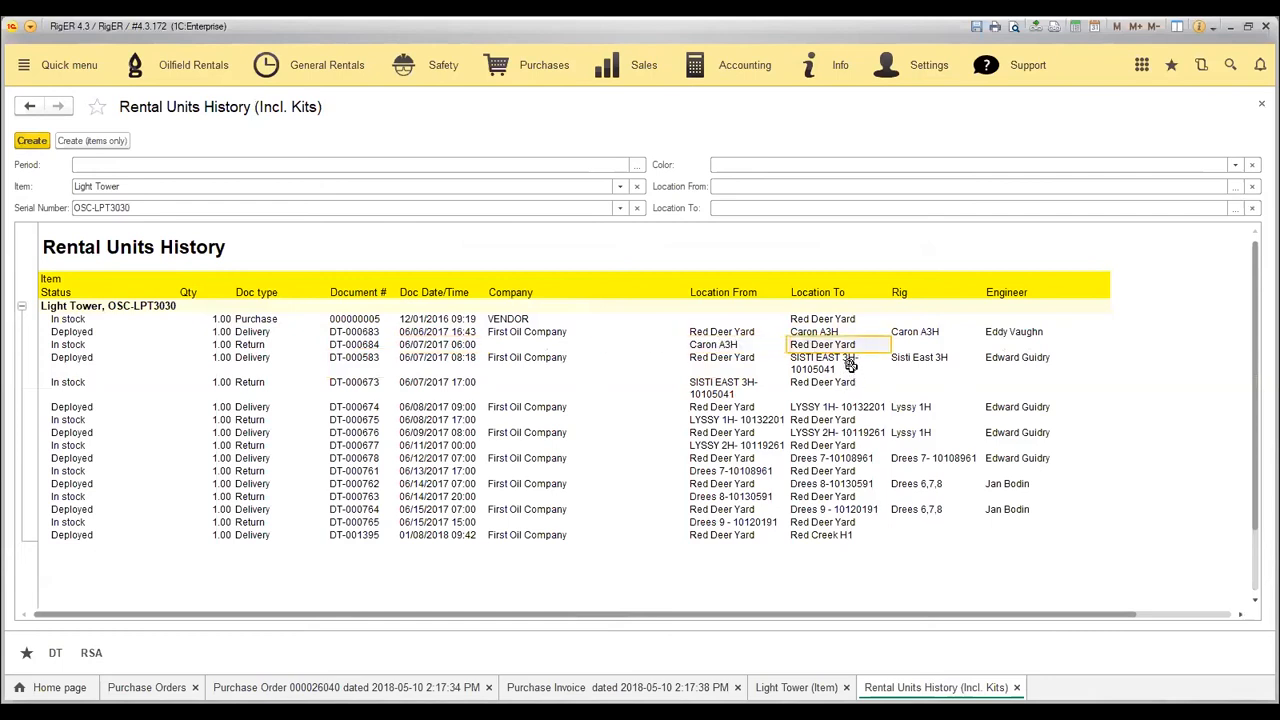
pyautogui.click(440, 364)
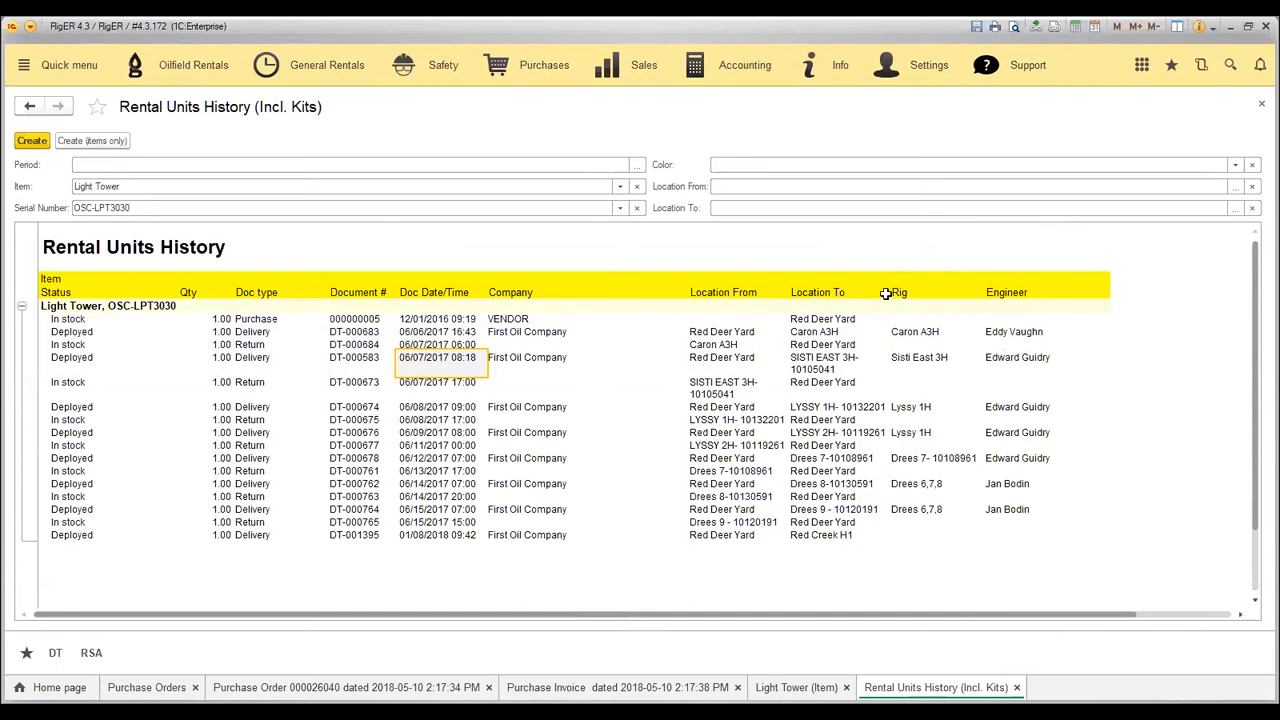
# Close the unit's history and the Light Tower item, and open Rental Units History (Incl. Kits) from the Oilfield Rentals Reports
pyautogui.click(1262, 107)
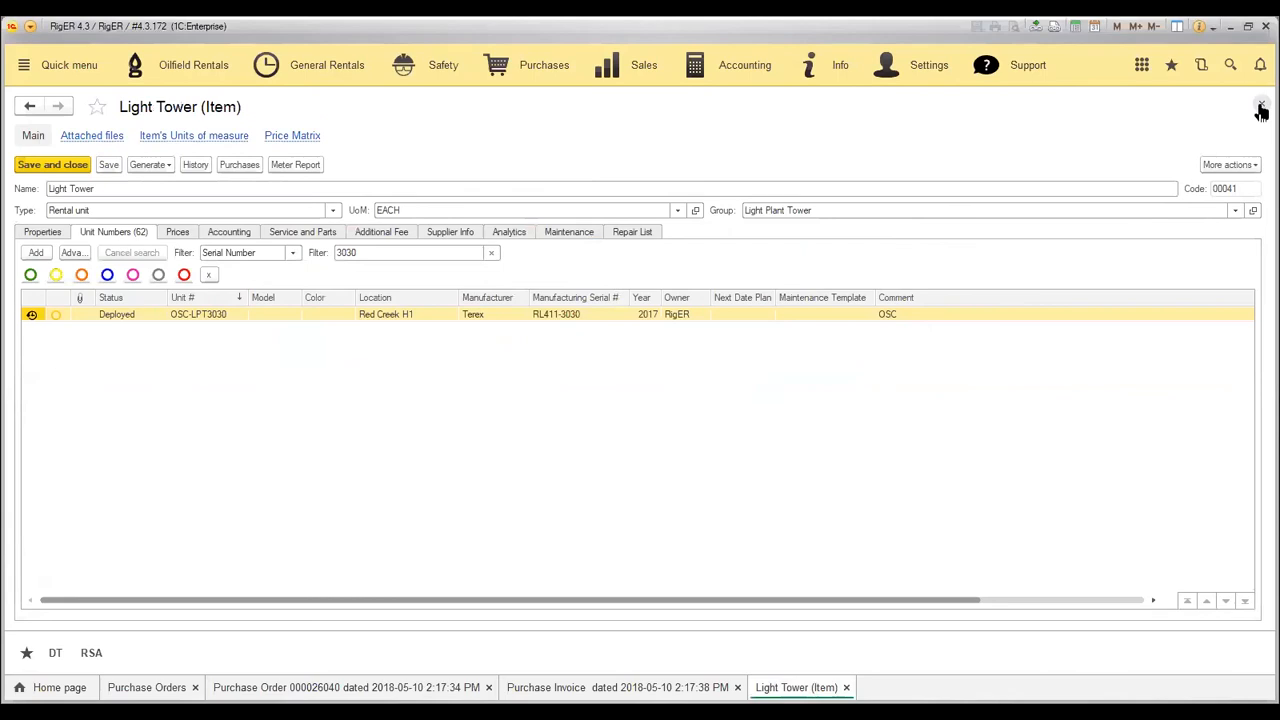
pyautogui.click(1262, 107)
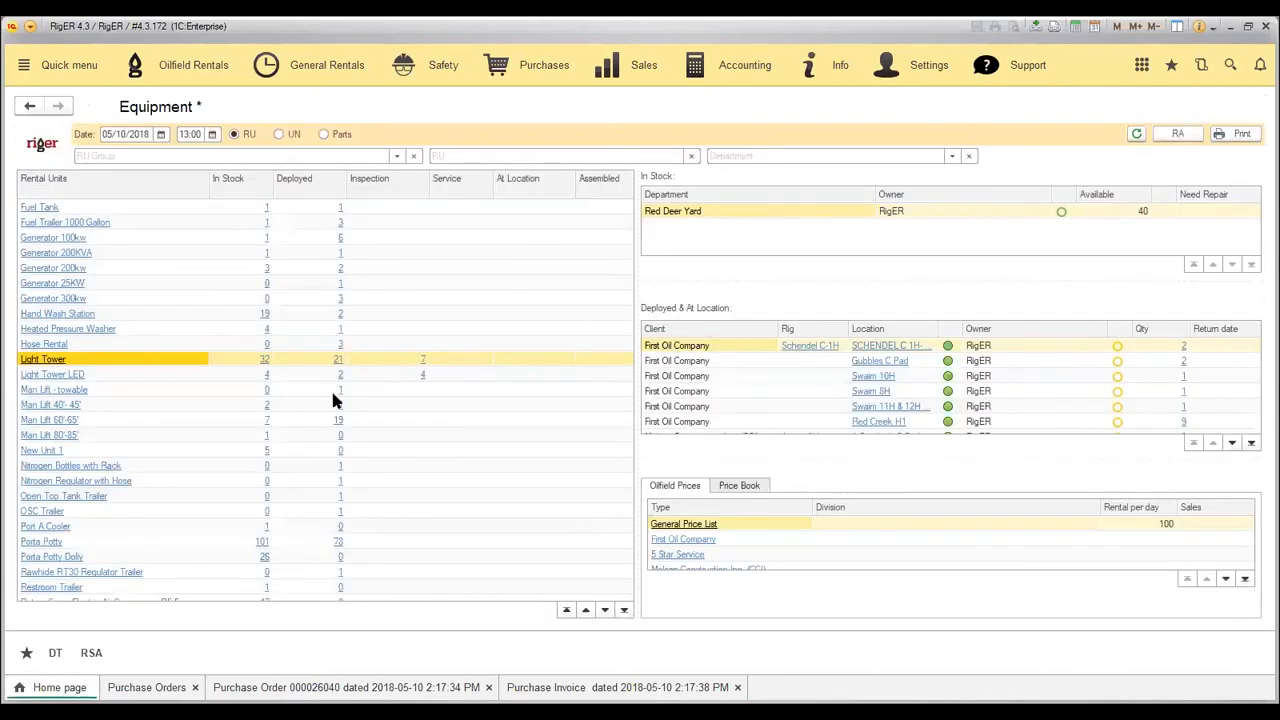
pyautogui.click(191, 84)
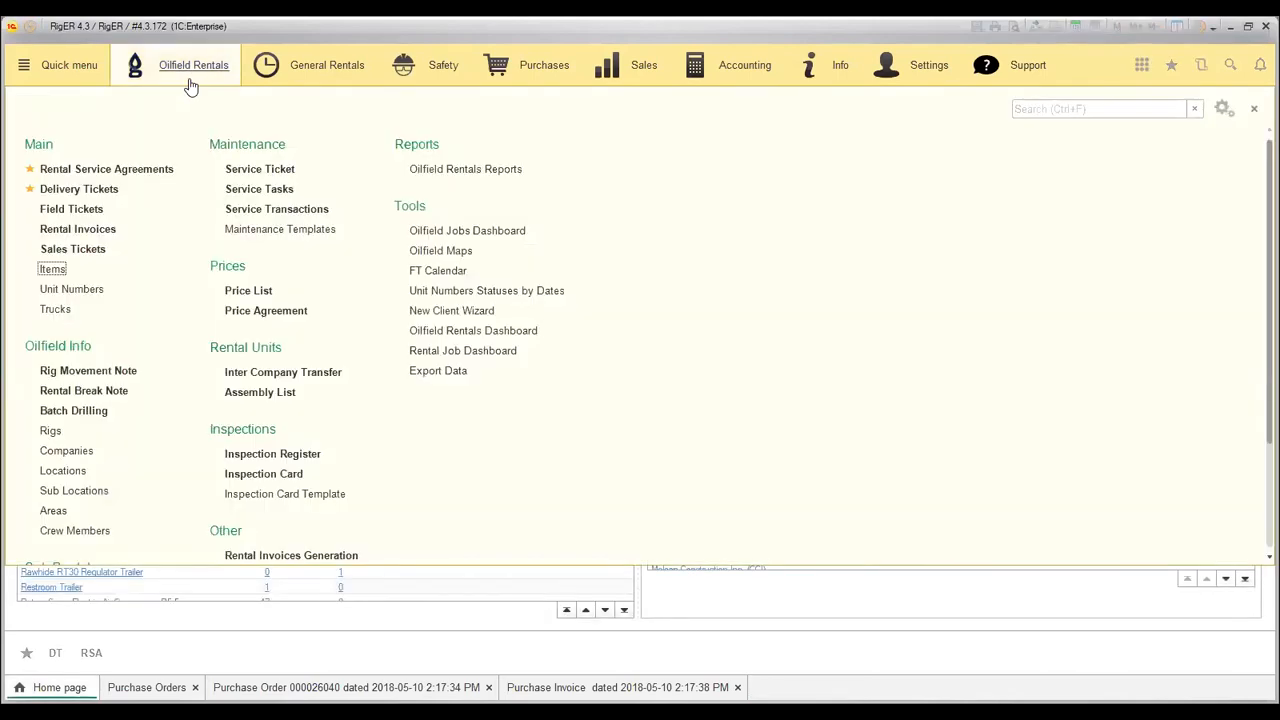
pyautogui.click(488, 175)
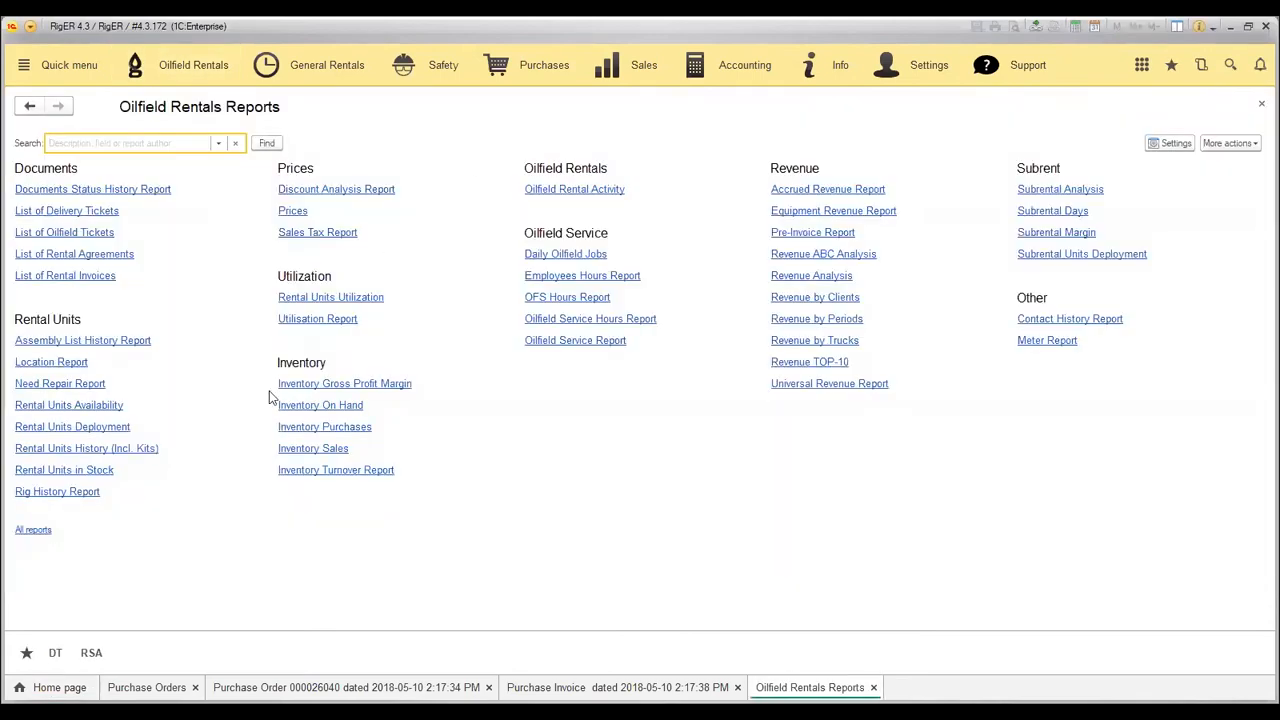
pyautogui.click(83, 452)
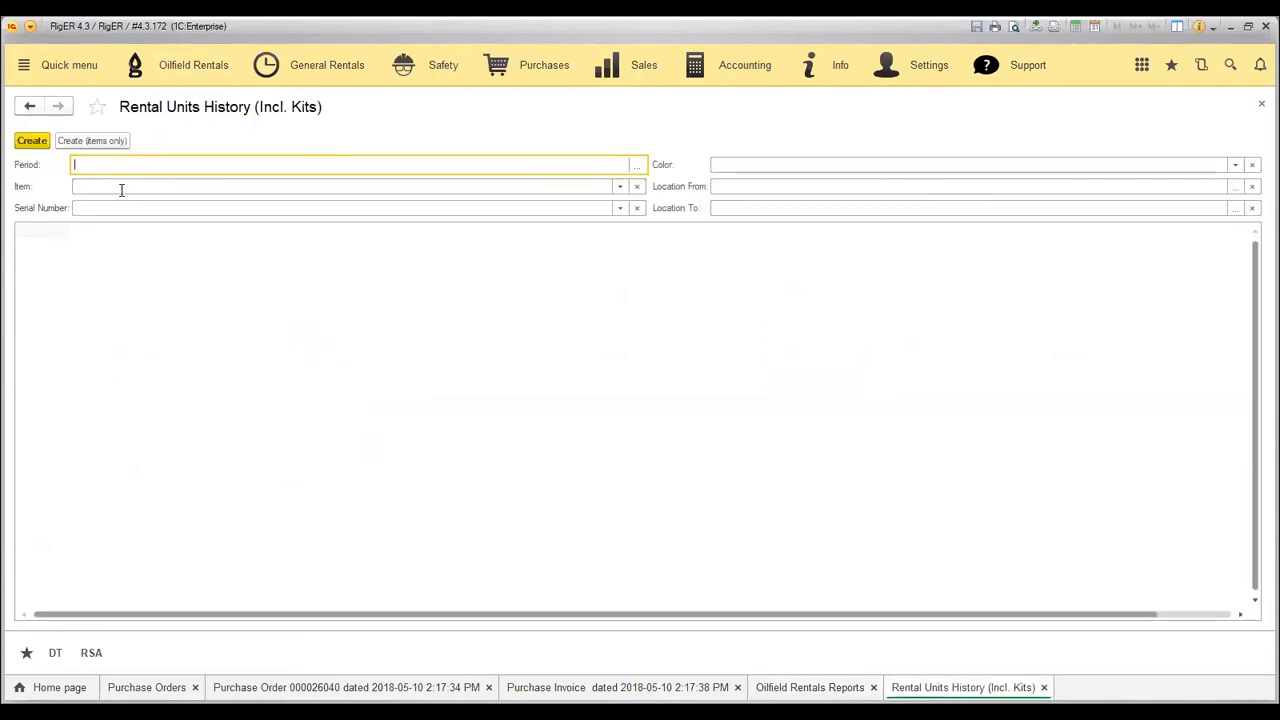
# Generate the Rental Units History (Incl. Kits) report for the Light Tower item with serial number 3030
pyautogui.click(121, 186)
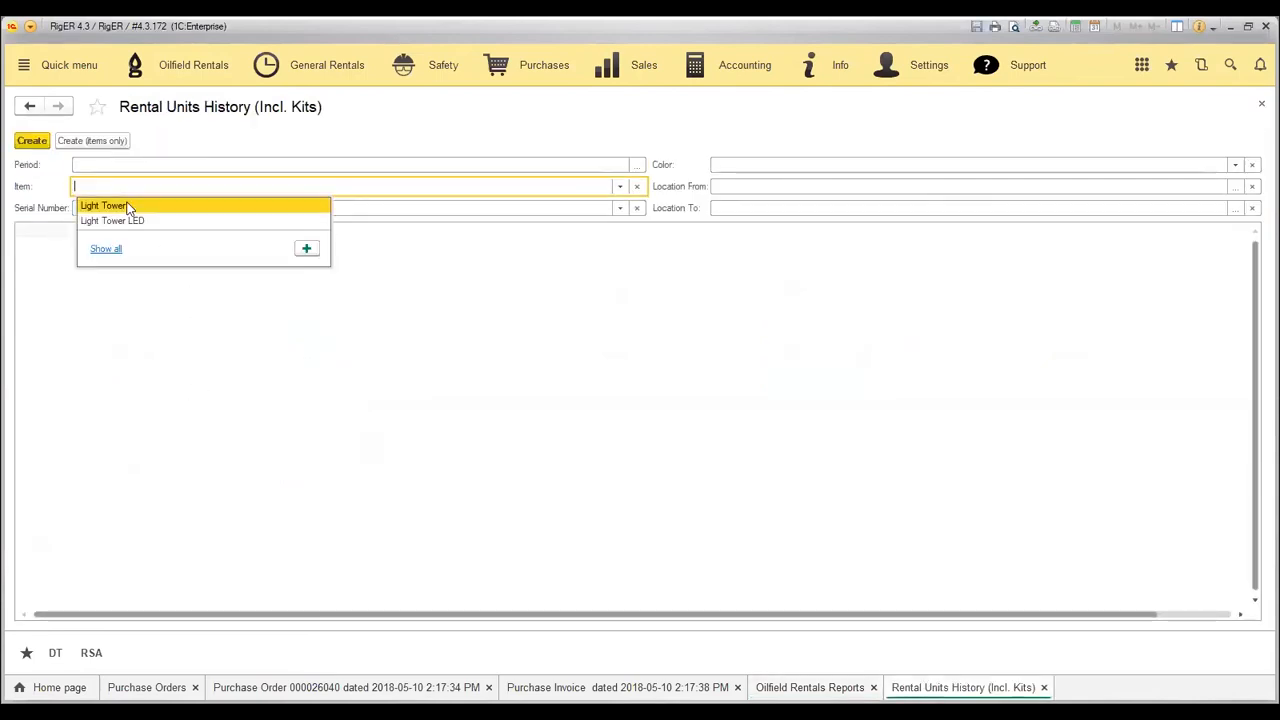
pyautogui.click(127, 206)
pyautogui.write('3030')
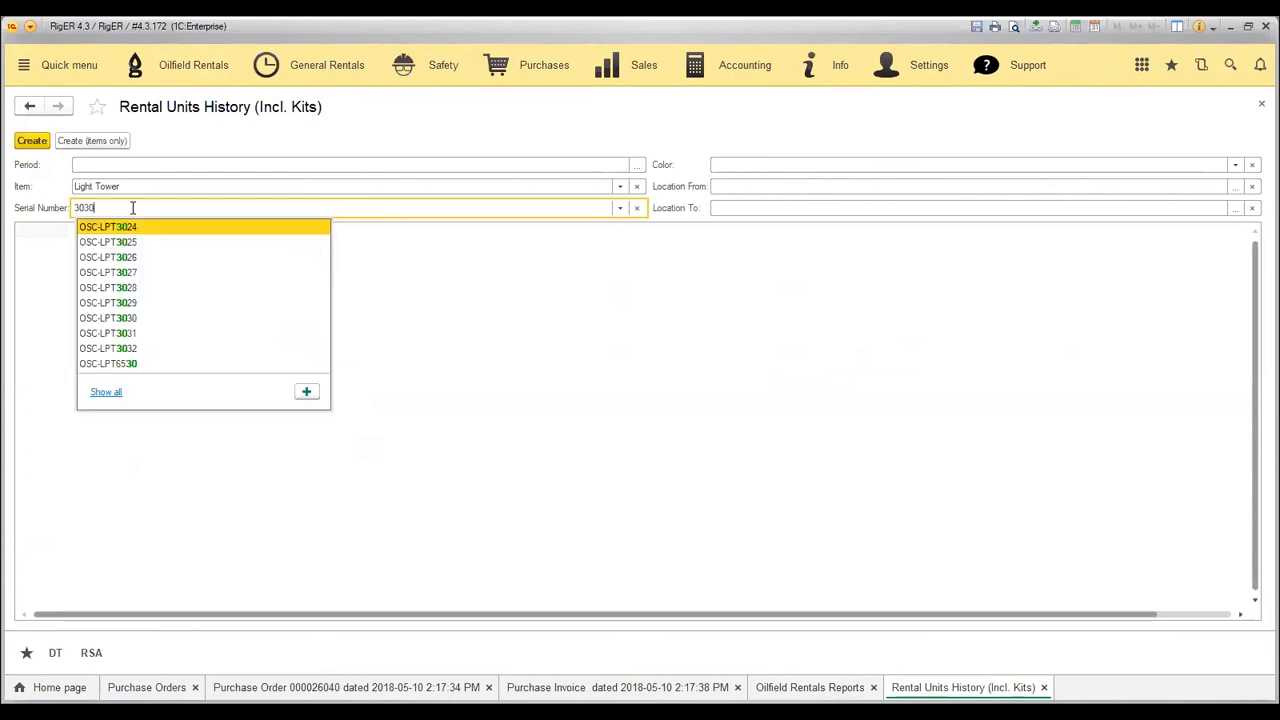
pyautogui.click(31, 141)
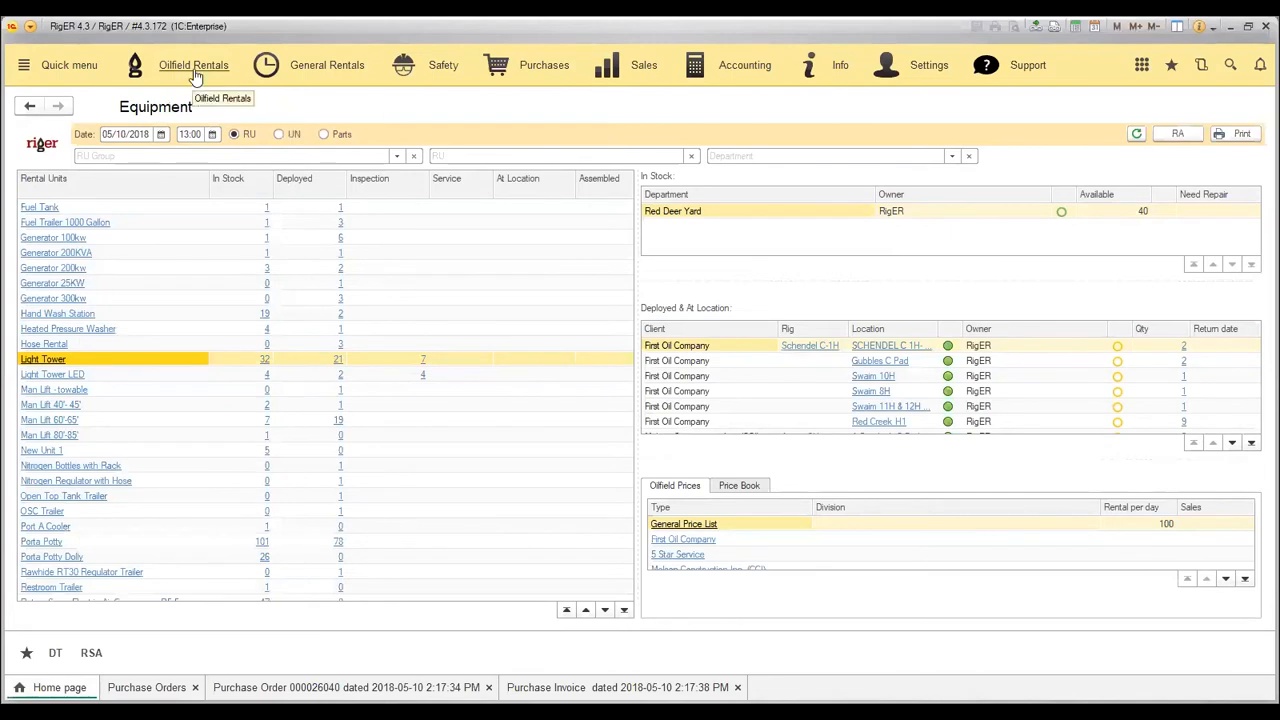
# Open Unit Numbers Statuses by Dates from Oilfield Rentals and filter May 2018 by the Light Tower rental unit
pyautogui.click(193, 70)
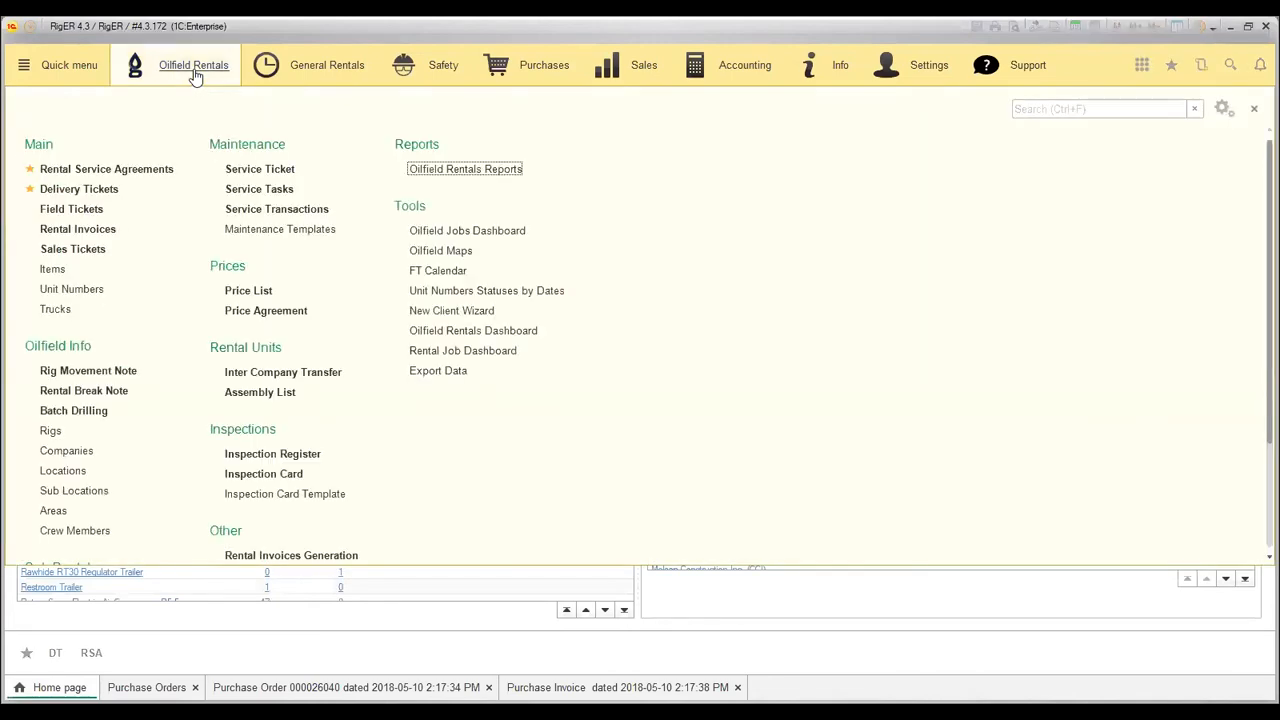
pyautogui.click(452, 292)
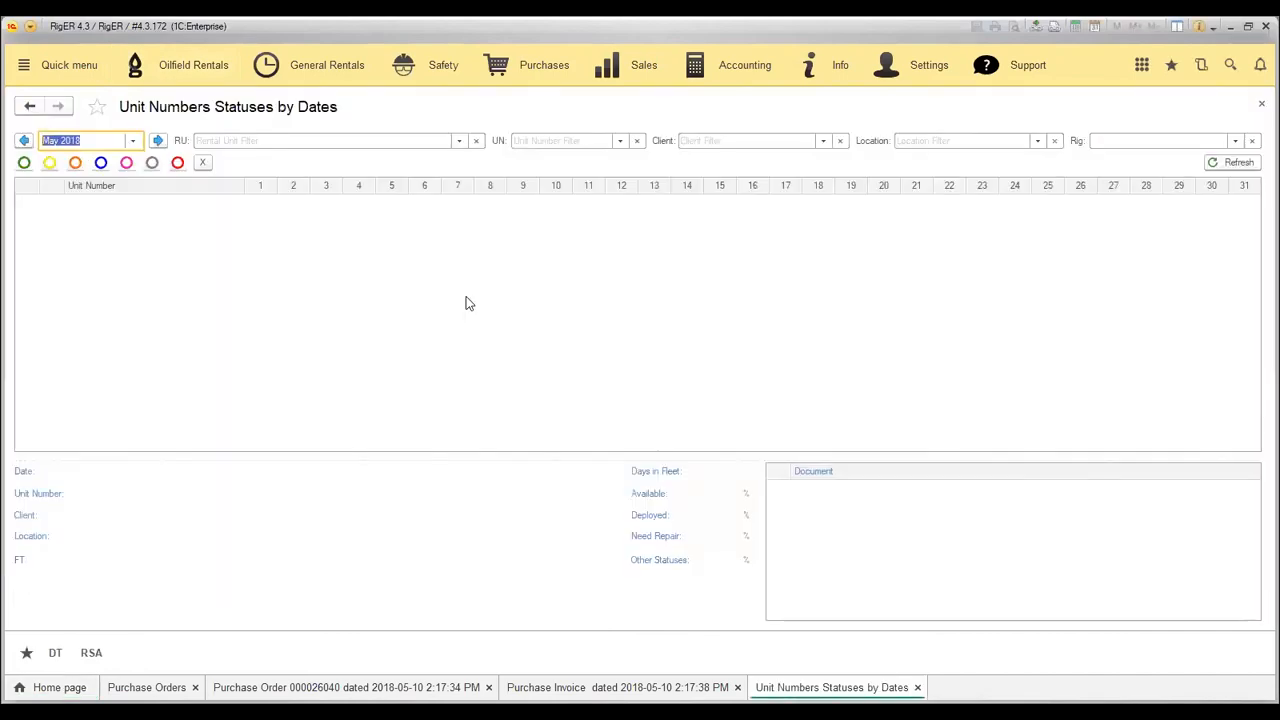
pyautogui.click(268, 141)
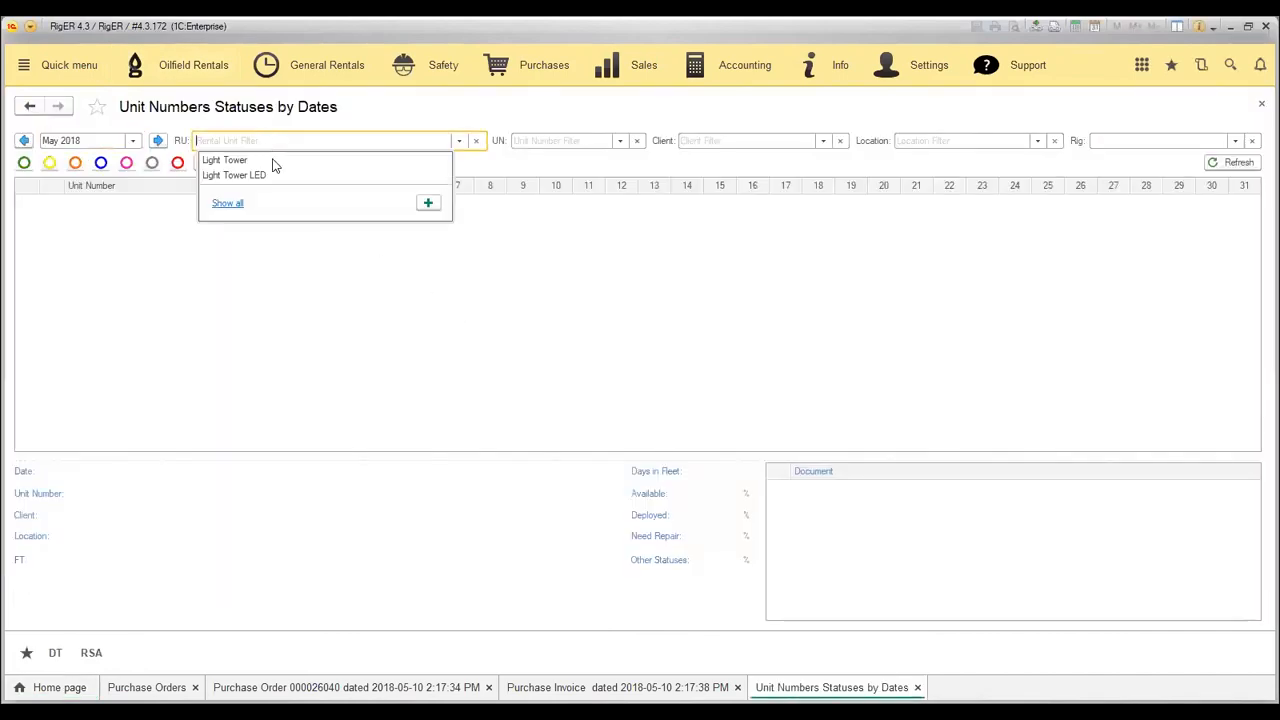
pyautogui.click(275, 162)
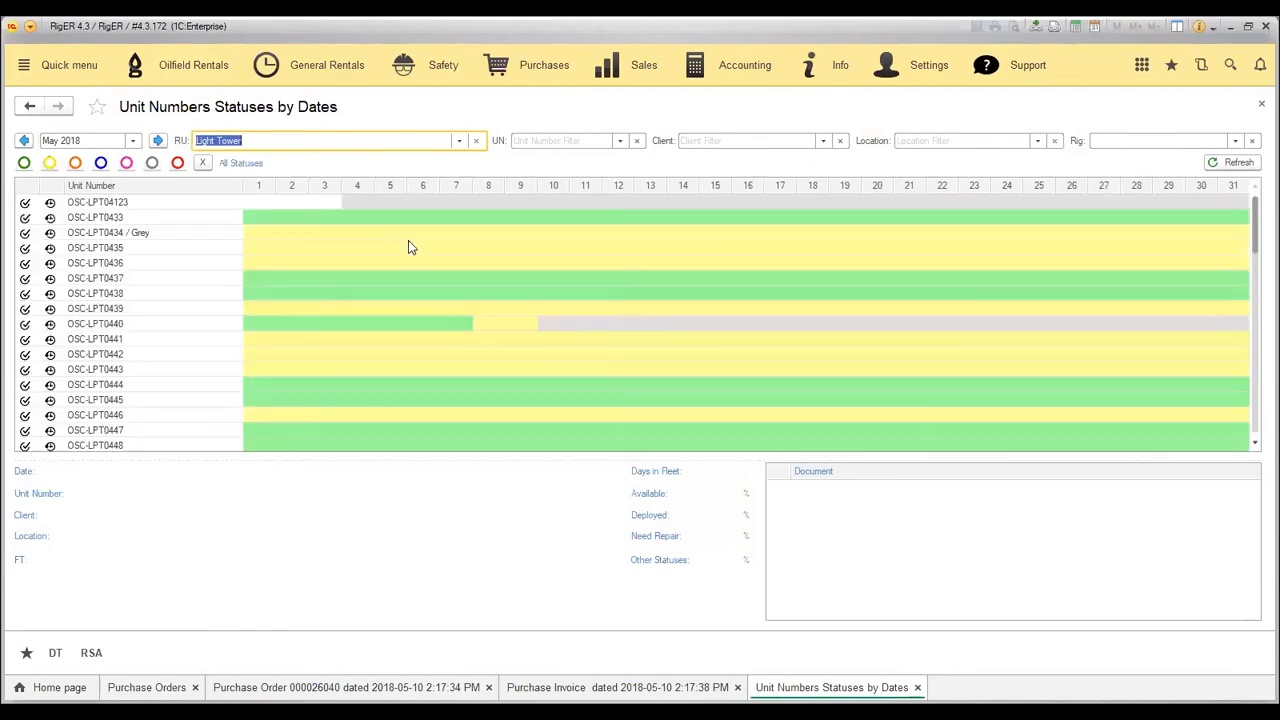
# Check the status details of unit OSC-LPT0440 on May 5, and filter the calendar to Deployed units
pyautogui.moveTo(388, 276)
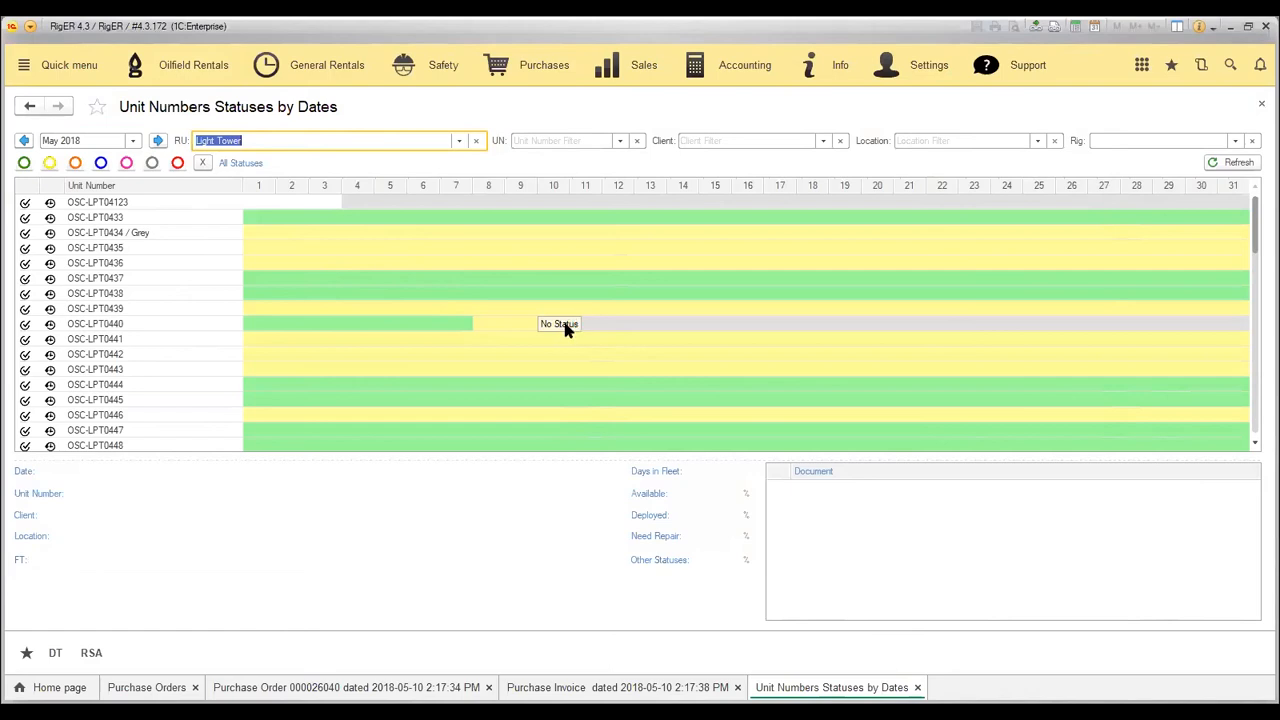
pyautogui.click(388, 326)
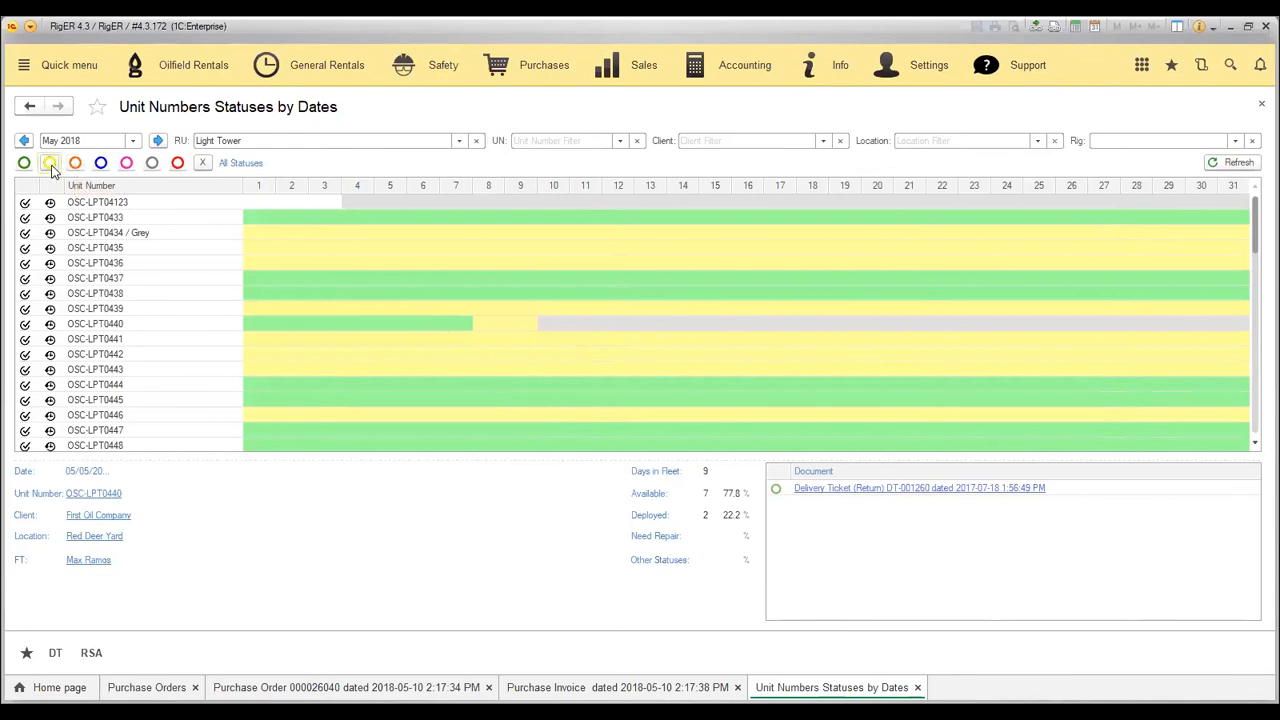
pyautogui.click(50, 164)
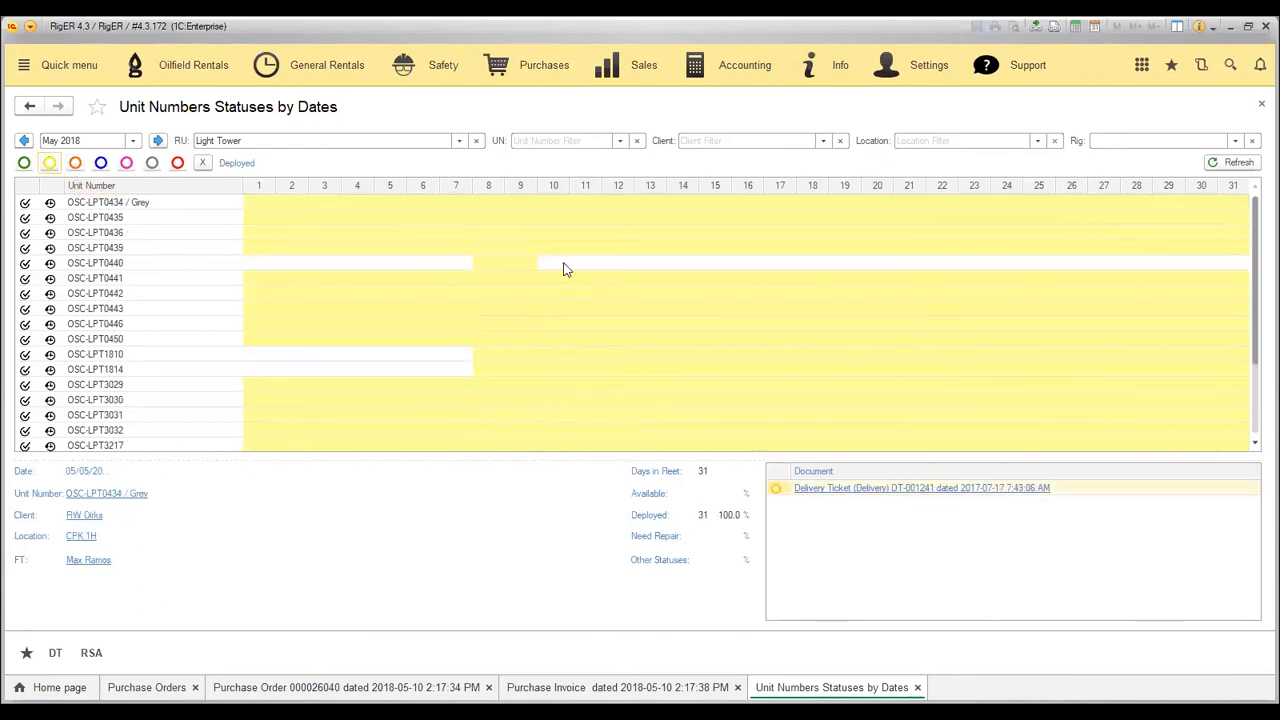
# Close the unit statuses calendar, the purchase invoice, the purchase order and the Purchase Orders list
pyautogui.click(1261, 104)
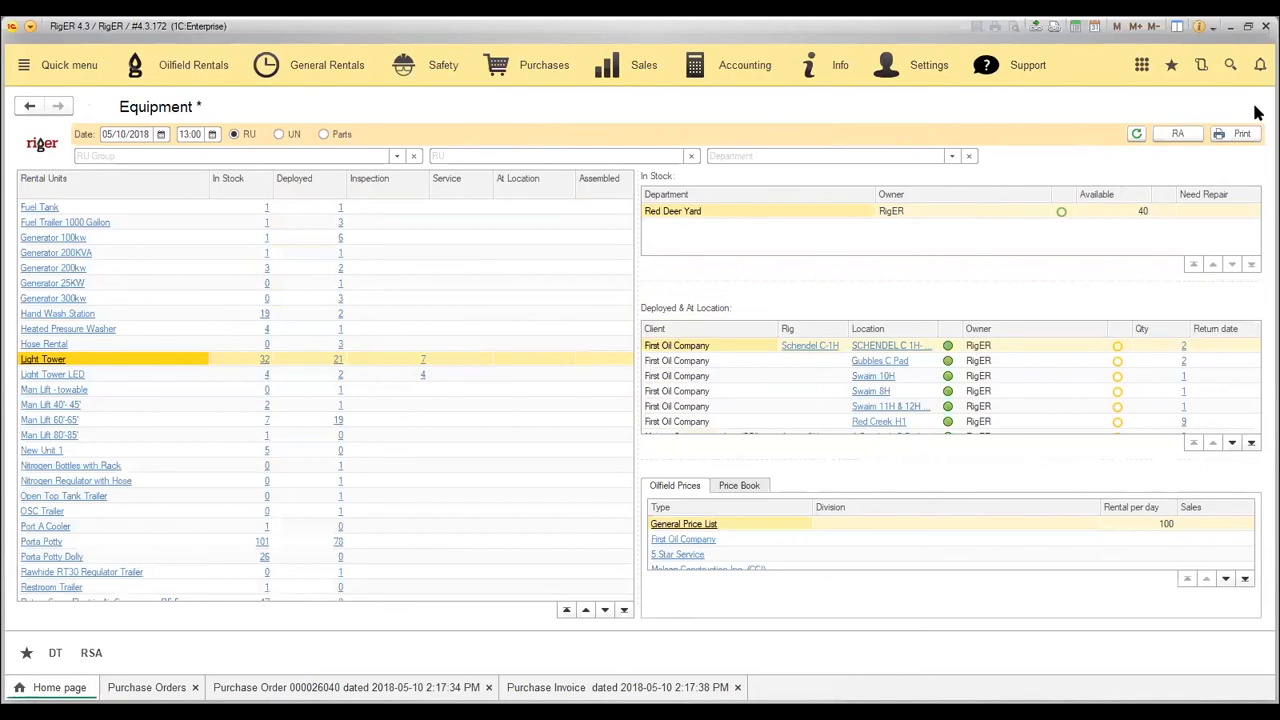
pyautogui.click(736, 688)
pyautogui.click(489, 688)
pyautogui.click(196, 688)
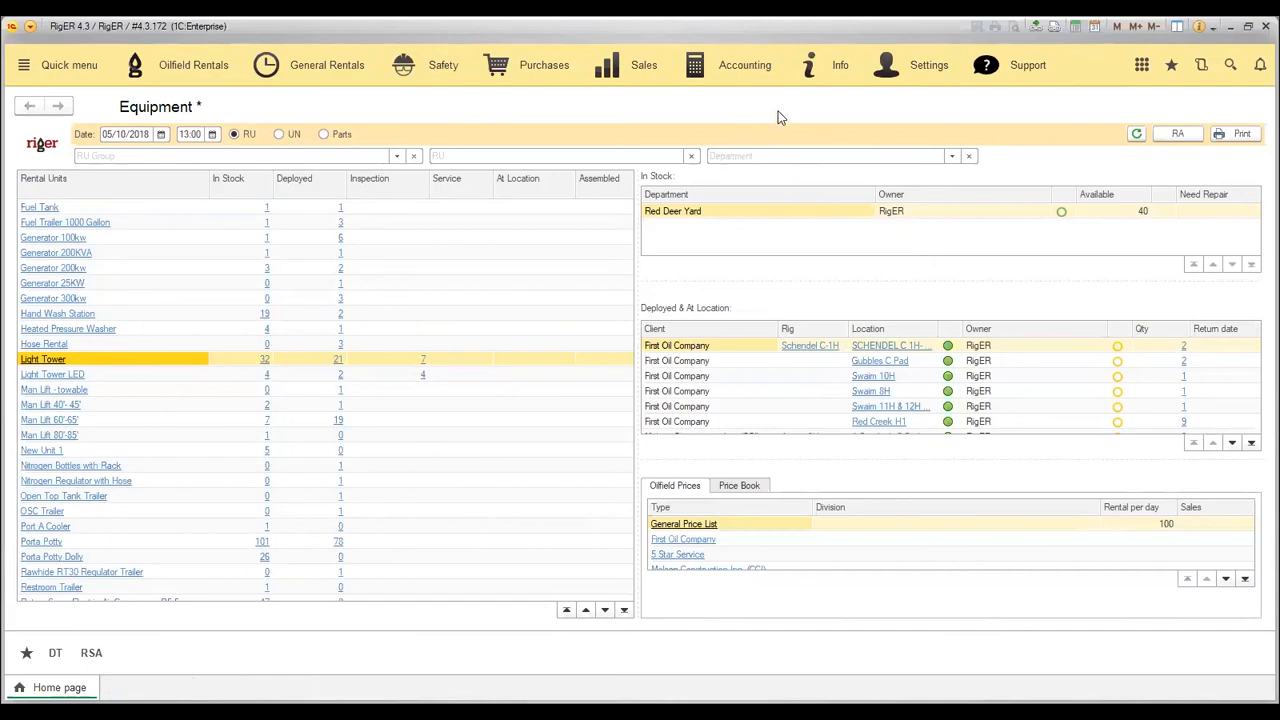
# Open the Users list from the settings and expand the RigER Support group
pyautogui.click(926, 70)
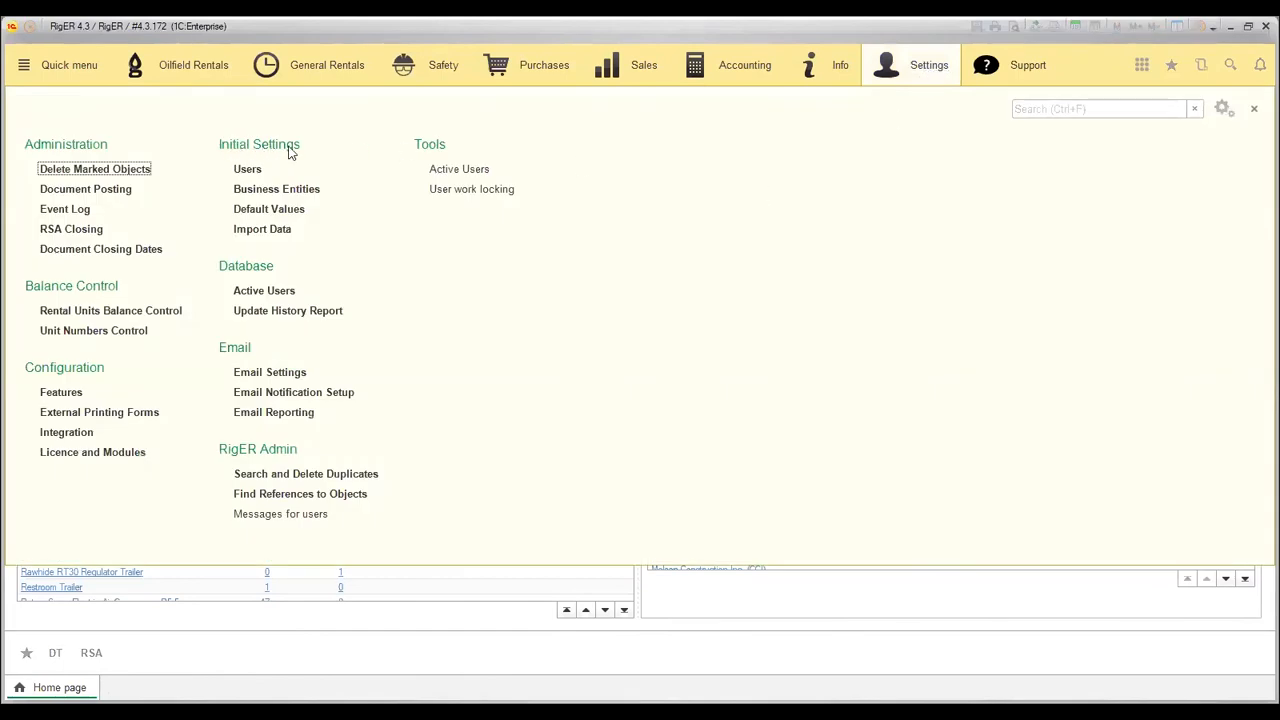
pyautogui.click(250, 170)
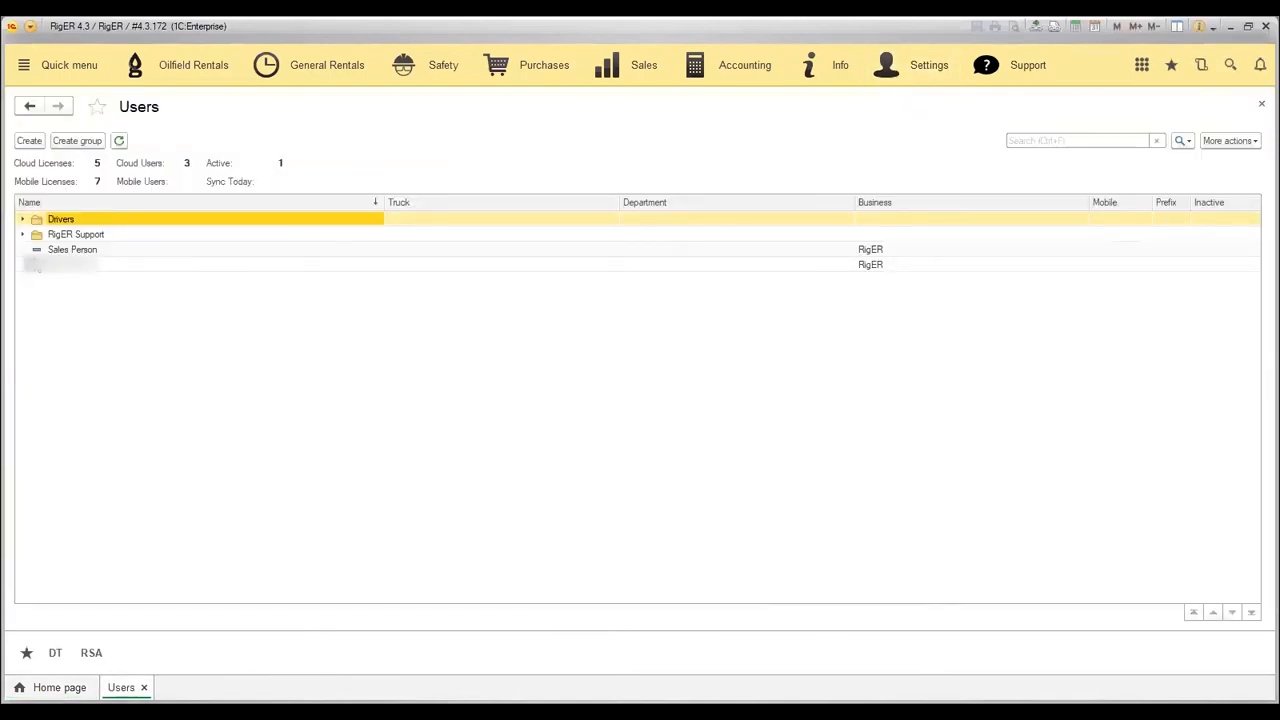
pyautogui.click(23, 236)
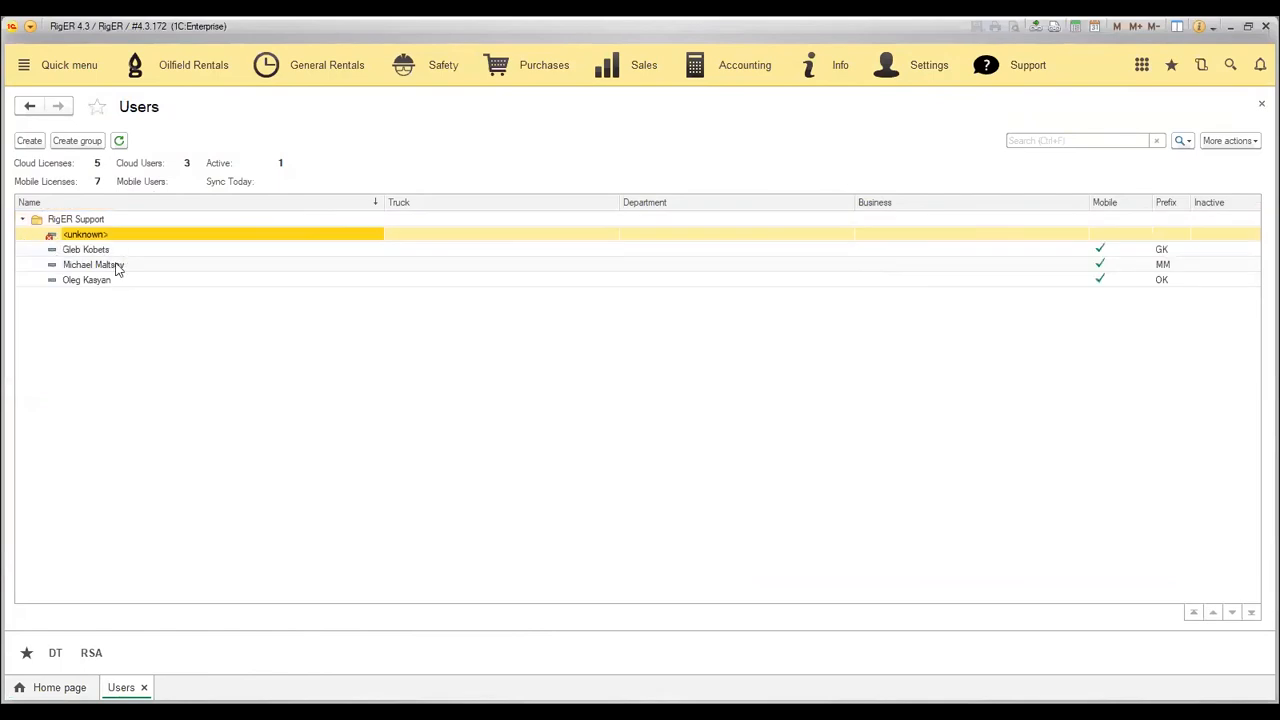
# Start a new user in the RigER Support group and review its general contact fields and mobile options
pyautogui.click(31, 142)
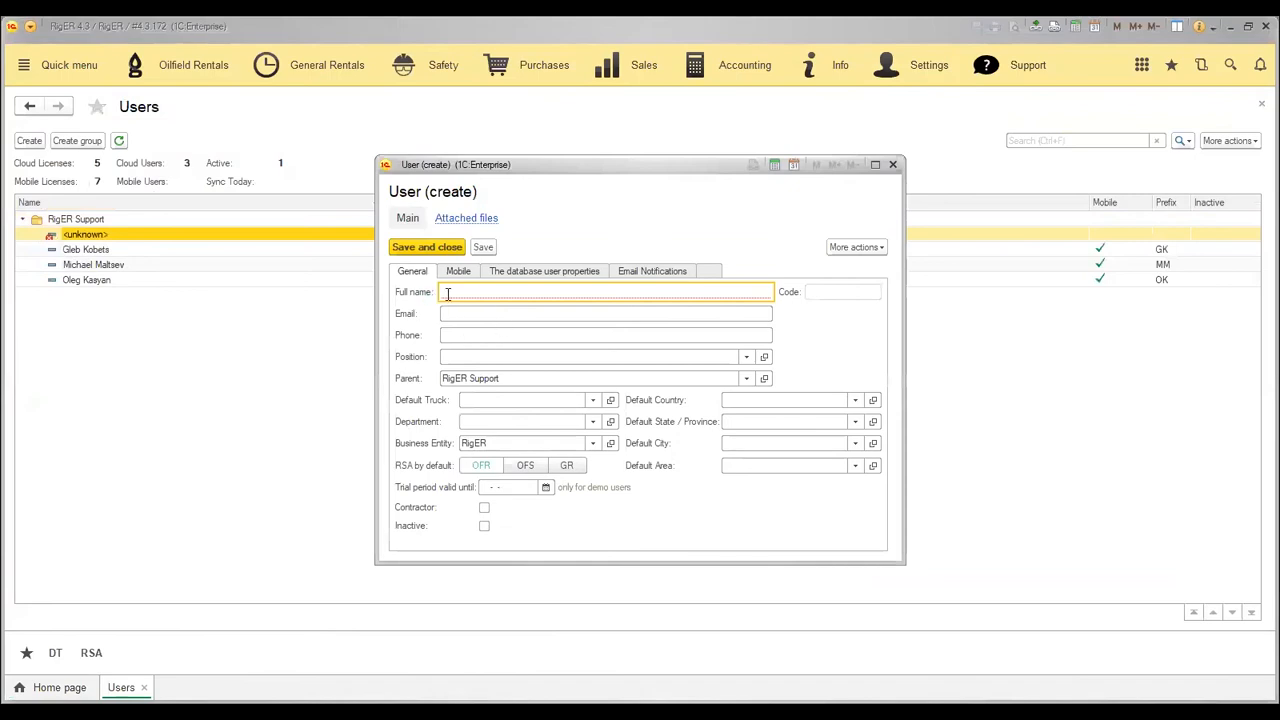
pyautogui.click(462, 313)
pyautogui.click(468, 335)
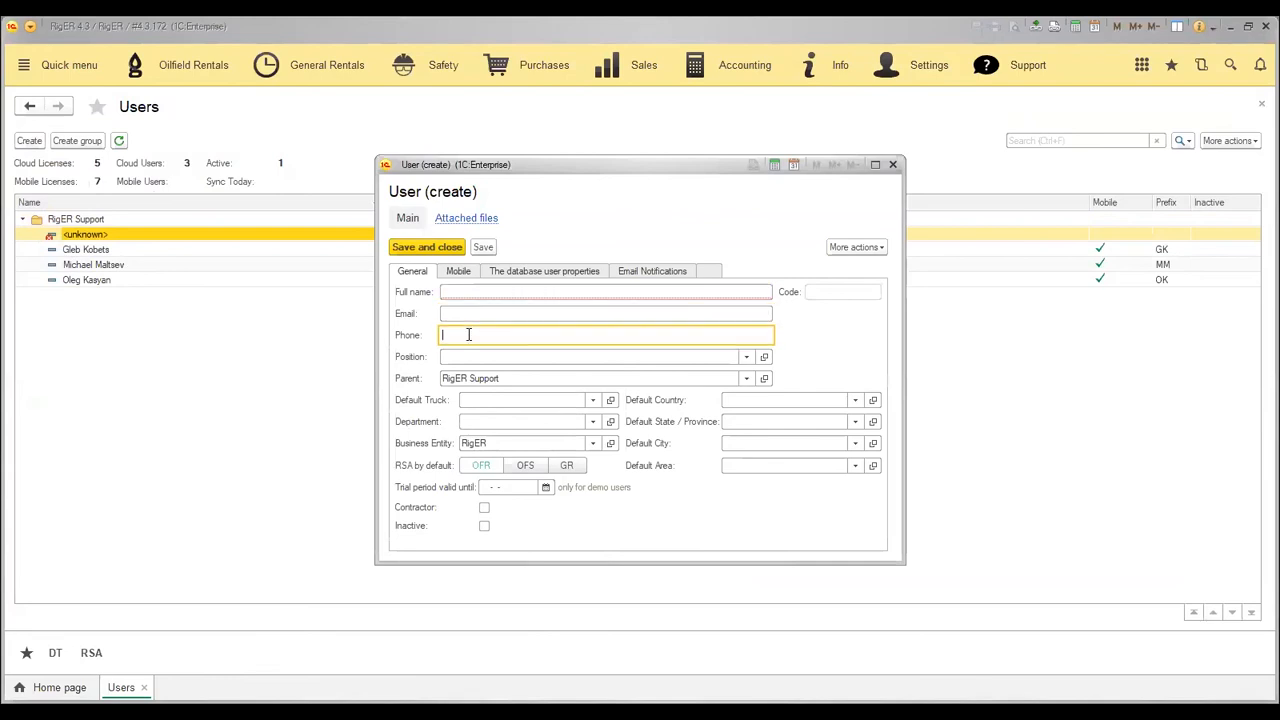
pyautogui.click(463, 273)
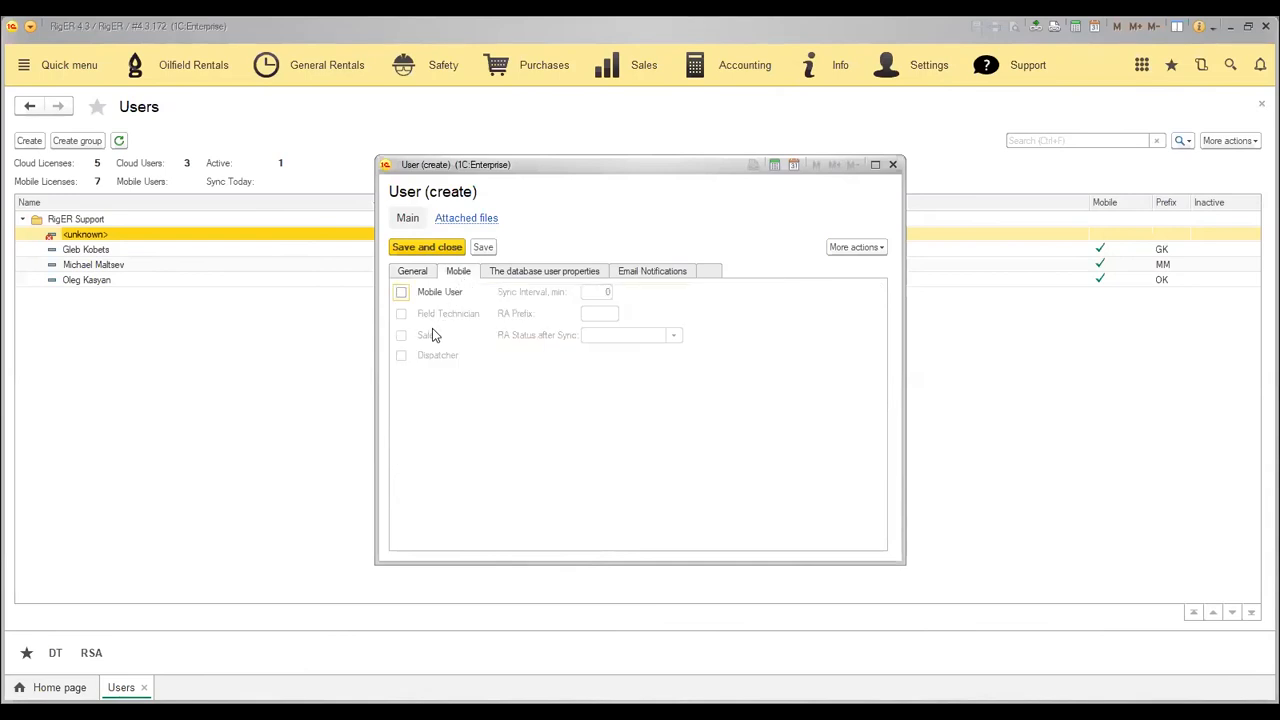
# Review the new user's database properties, including roles, password and confirmation fields, and close the form and the Users list
pyautogui.click(530, 278)
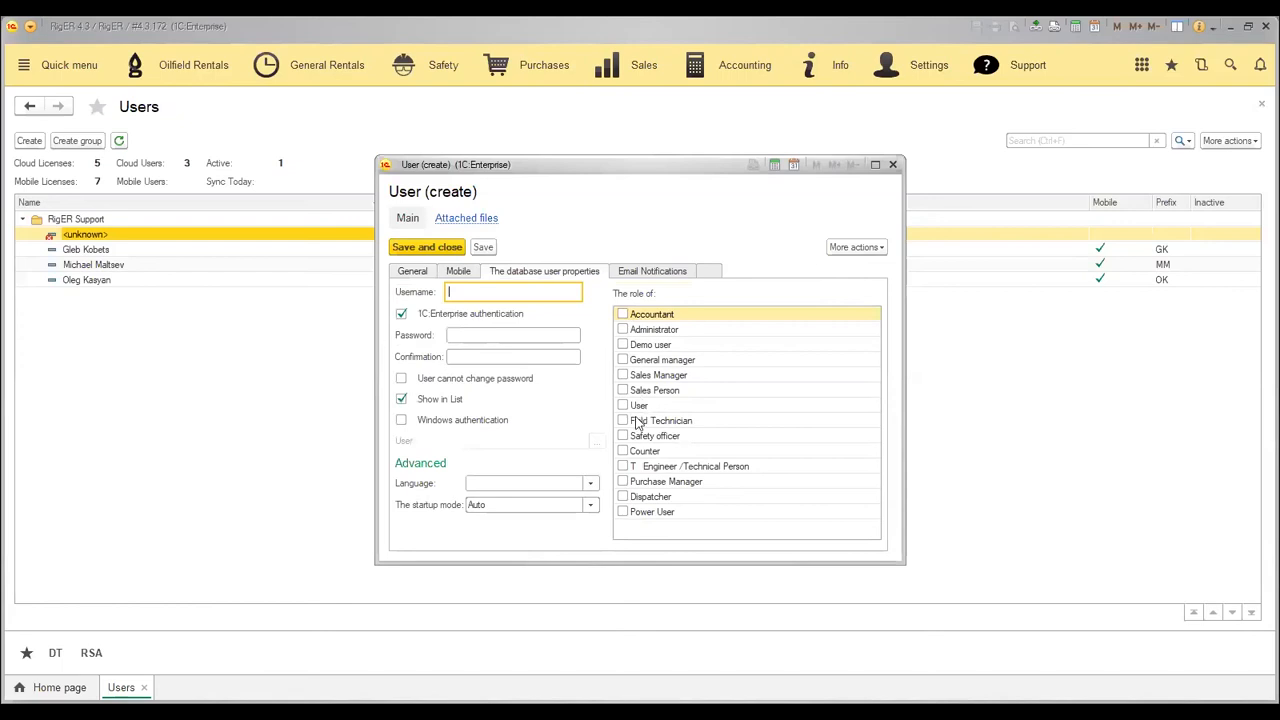
pyautogui.click(625, 422)
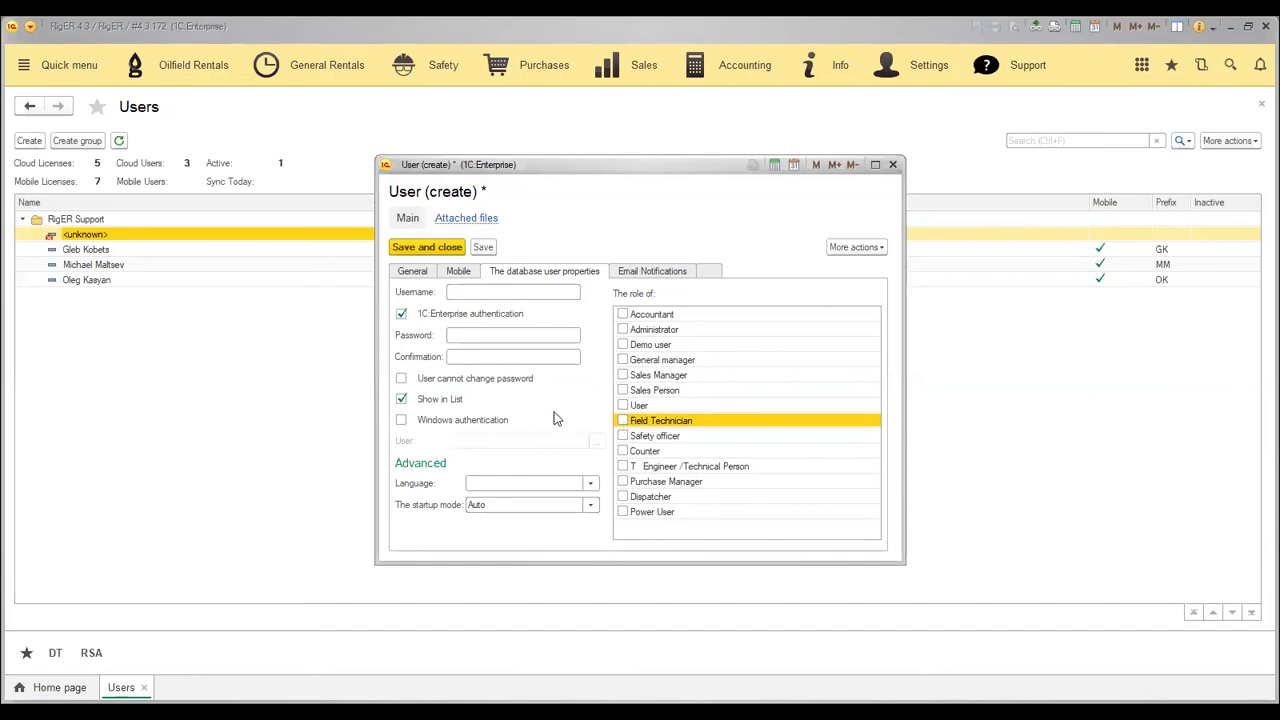
pyautogui.click(455, 337)
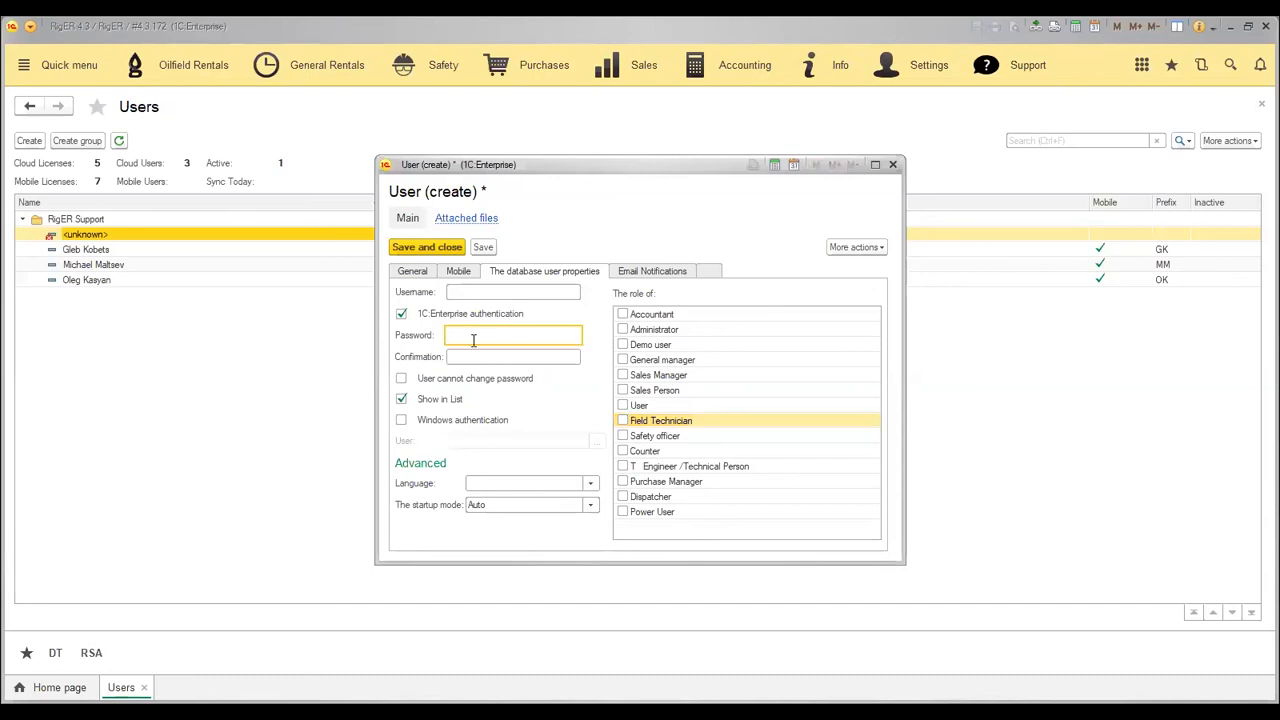
pyautogui.click(472, 356)
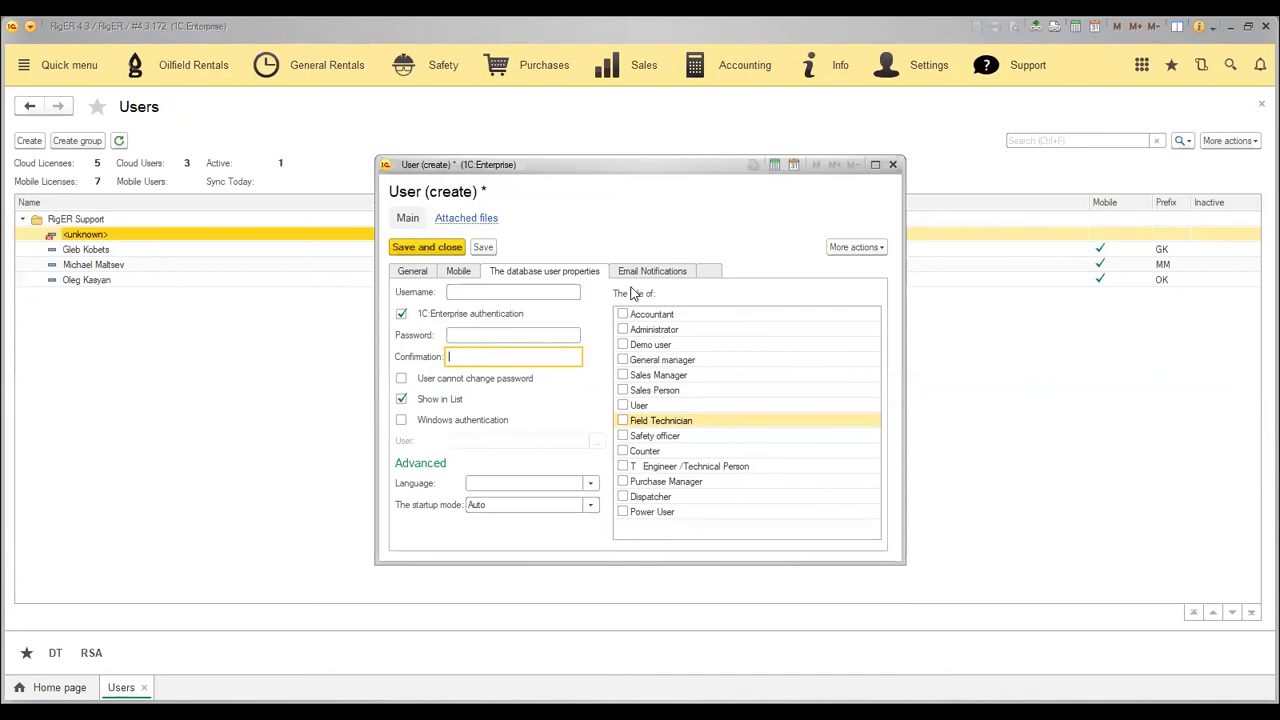
pyautogui.click(433, 252)
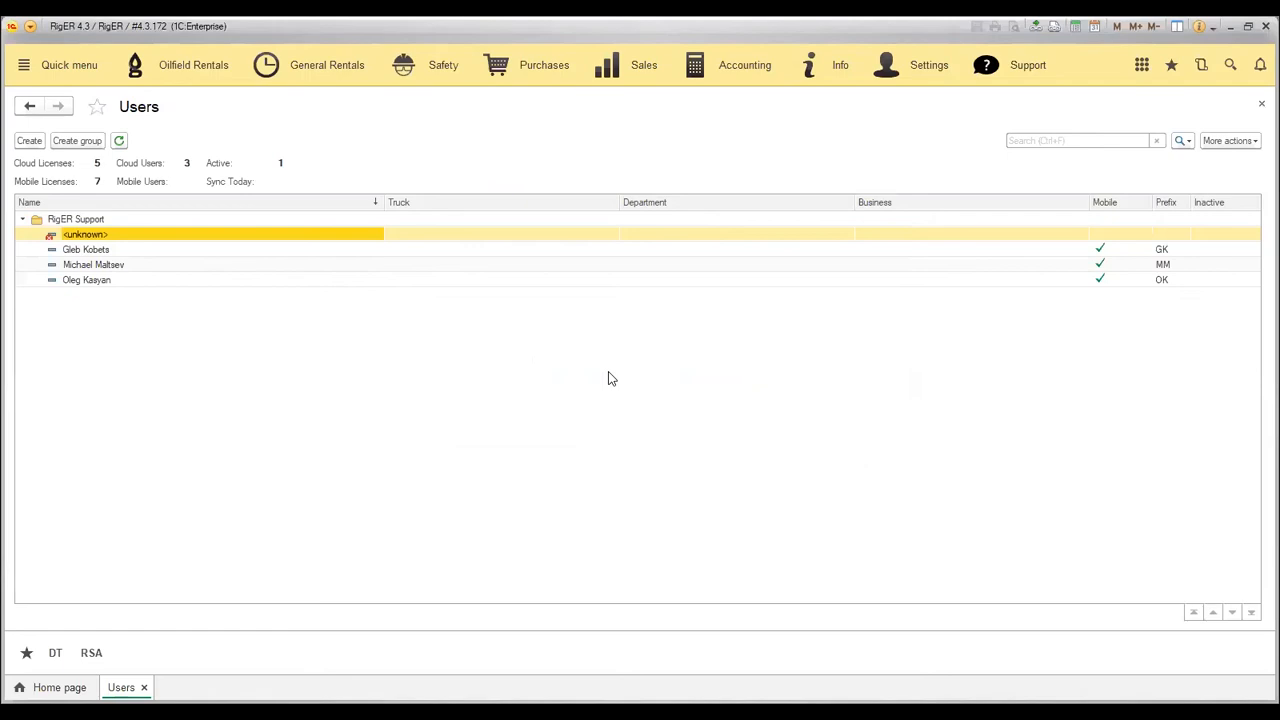
pyautogui.click(1261, 104)
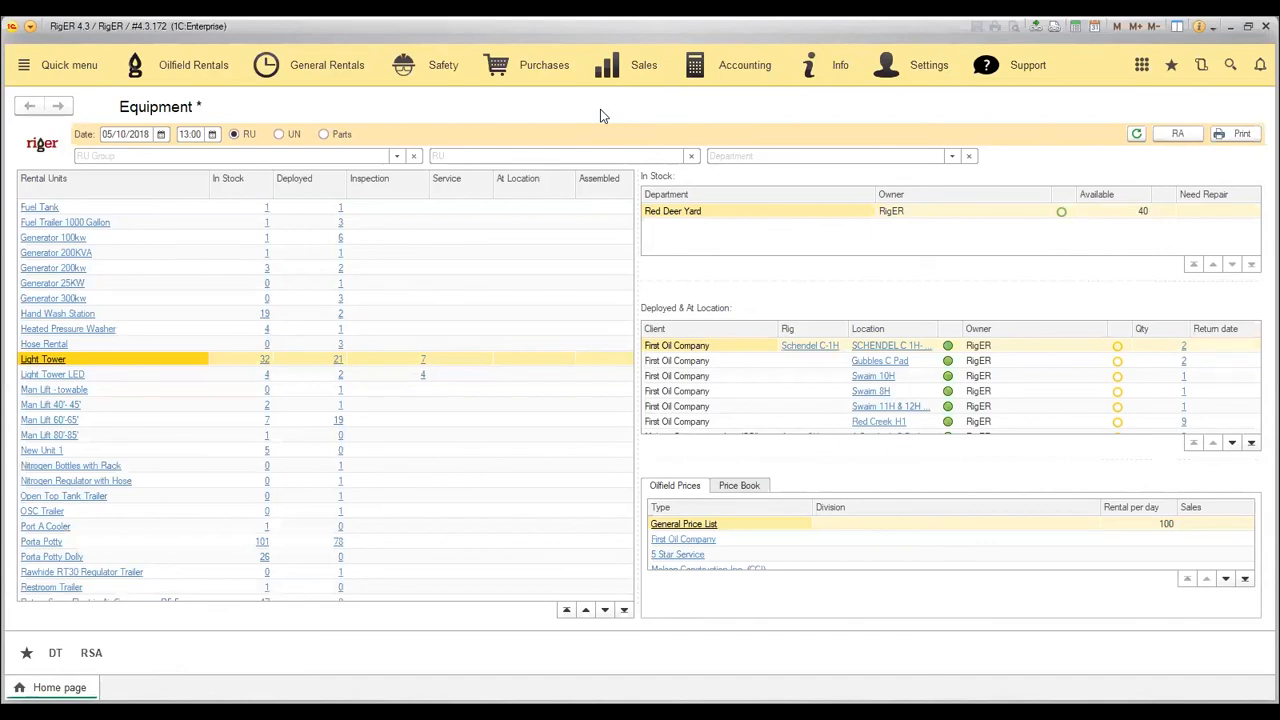
# Create a new rental service agreement from Oilfield Rentals and add an empty rental equipment line
pyautogui.click(228, 78)
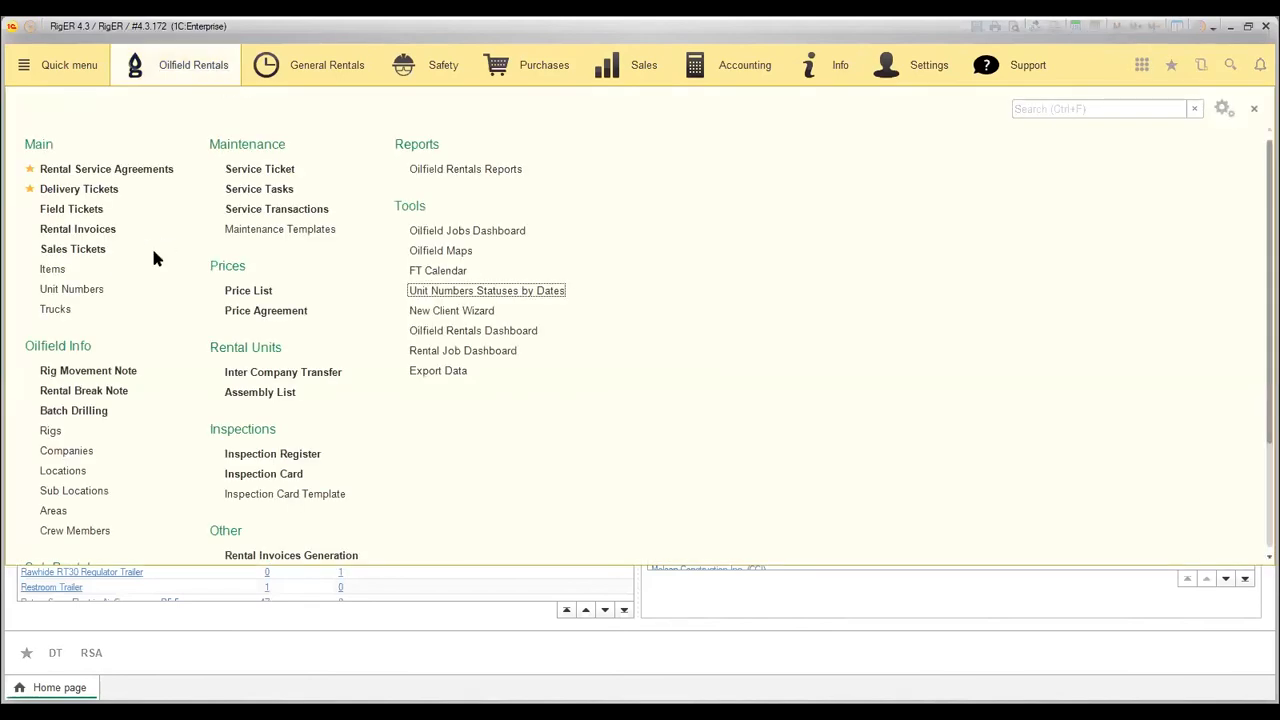
pyautogui.click(84, 176)
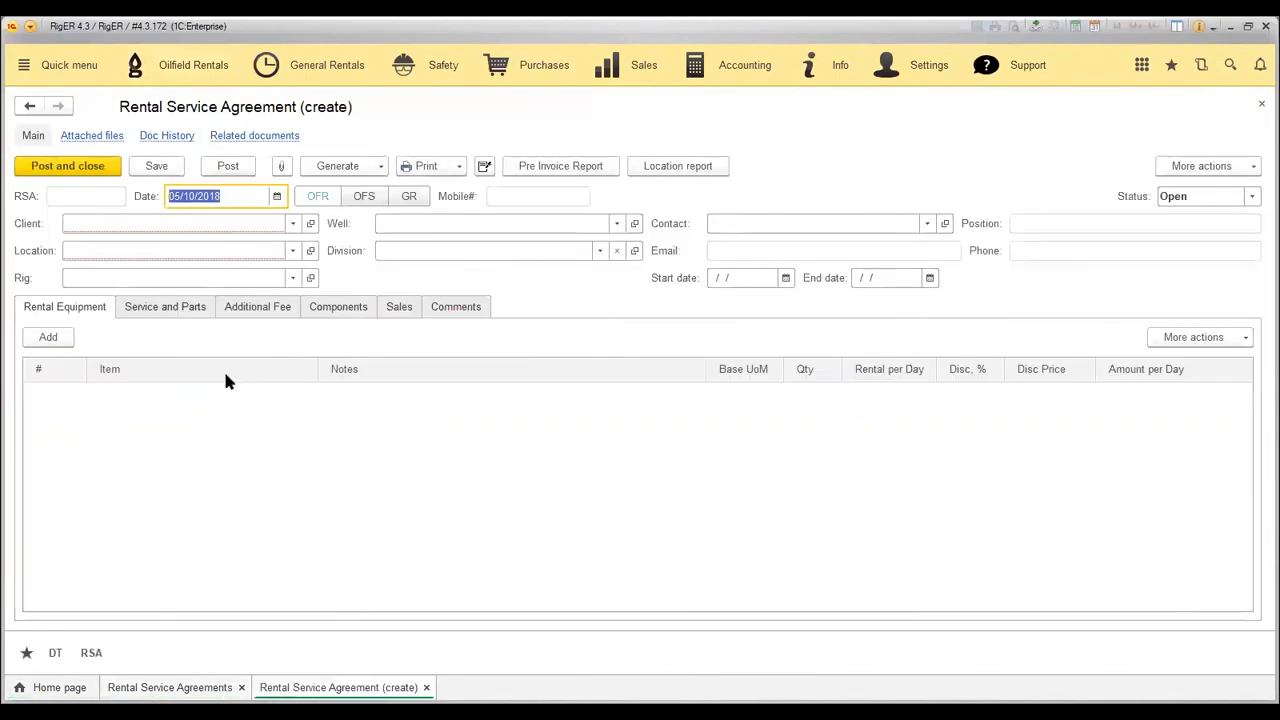
pyautogui.click(62, 342)
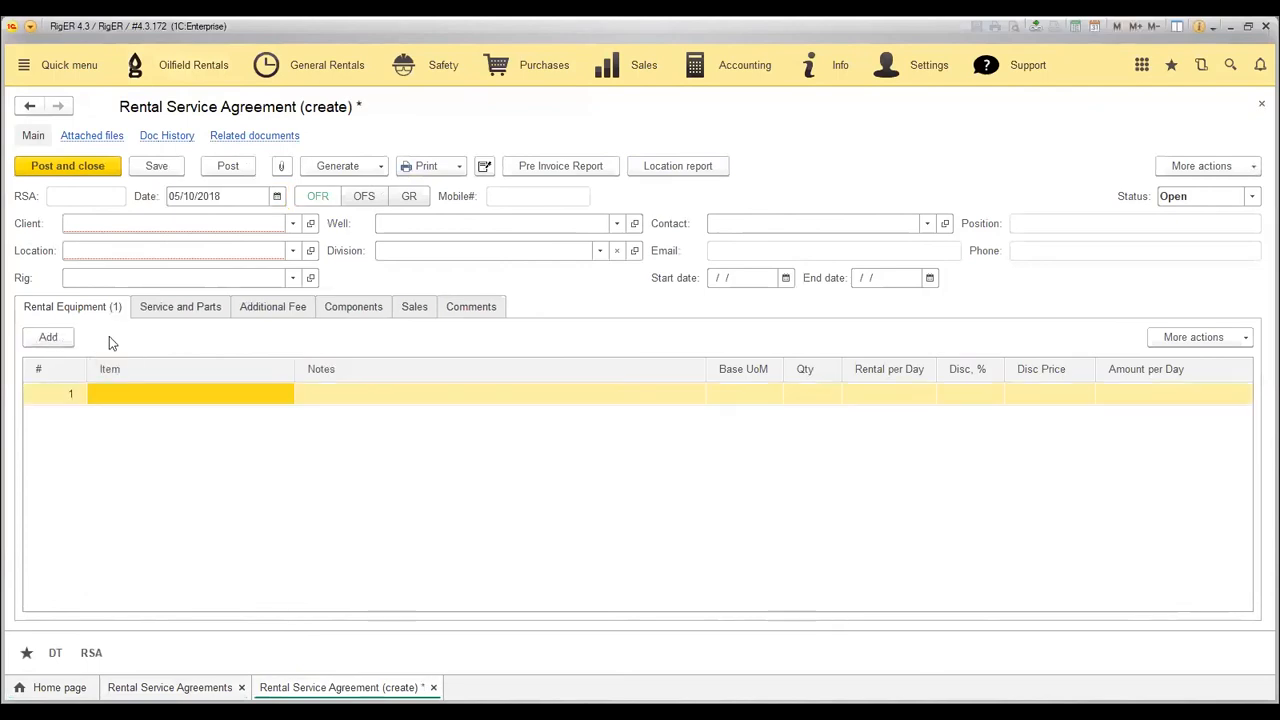
# Open the full item list from the equipment line, open the 2 Way Mic item for editing, and close both without choosing an item
pyautogui.click(170, 397)
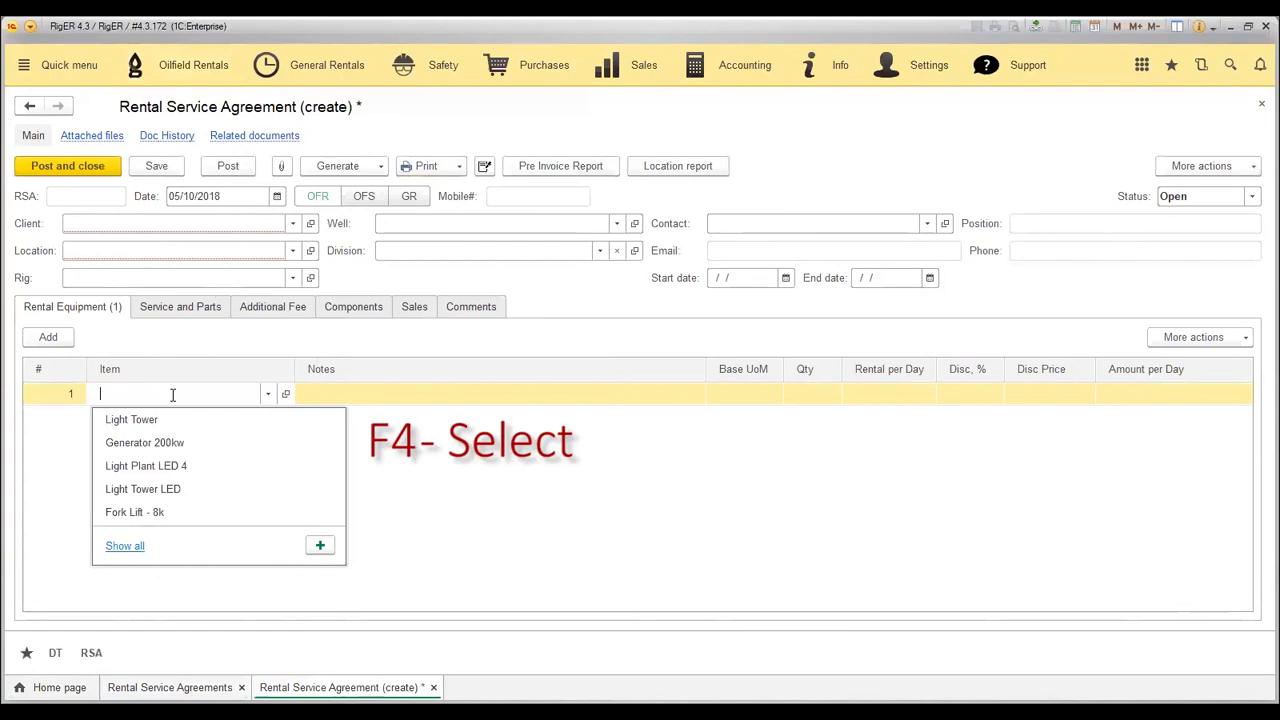
pyautogui.press('F4')
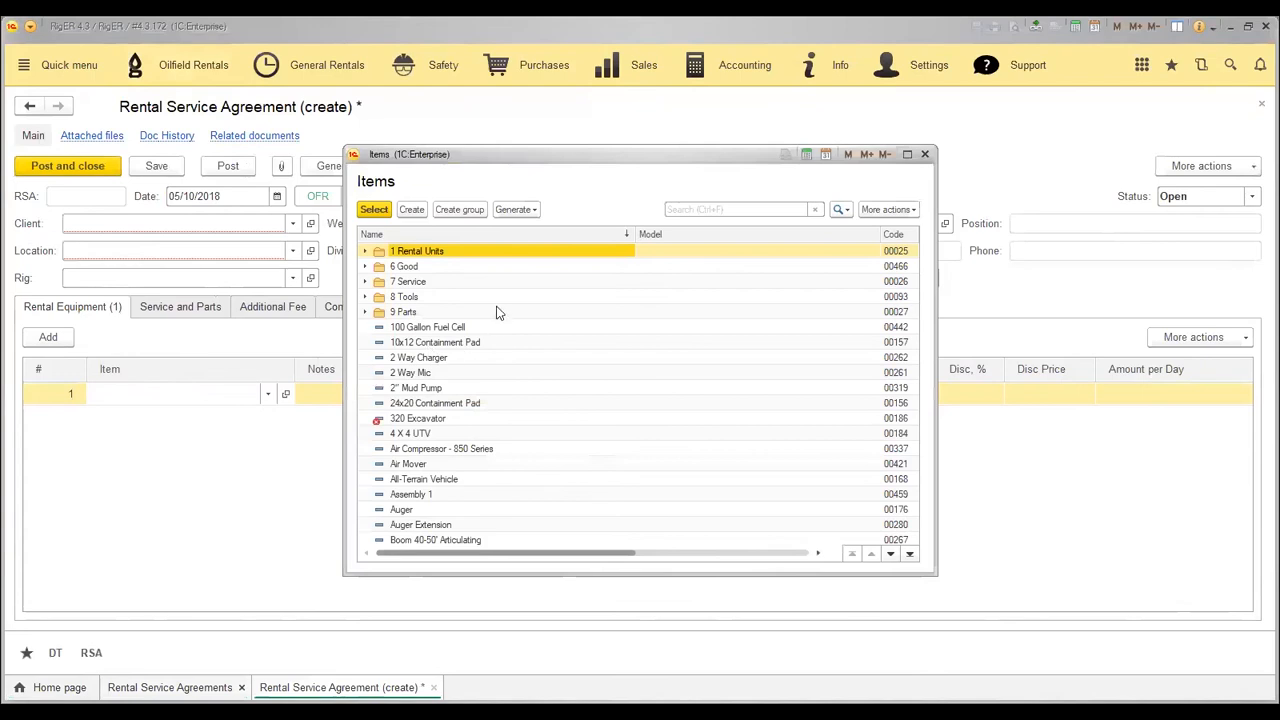
pyautogui.click(427, 376)
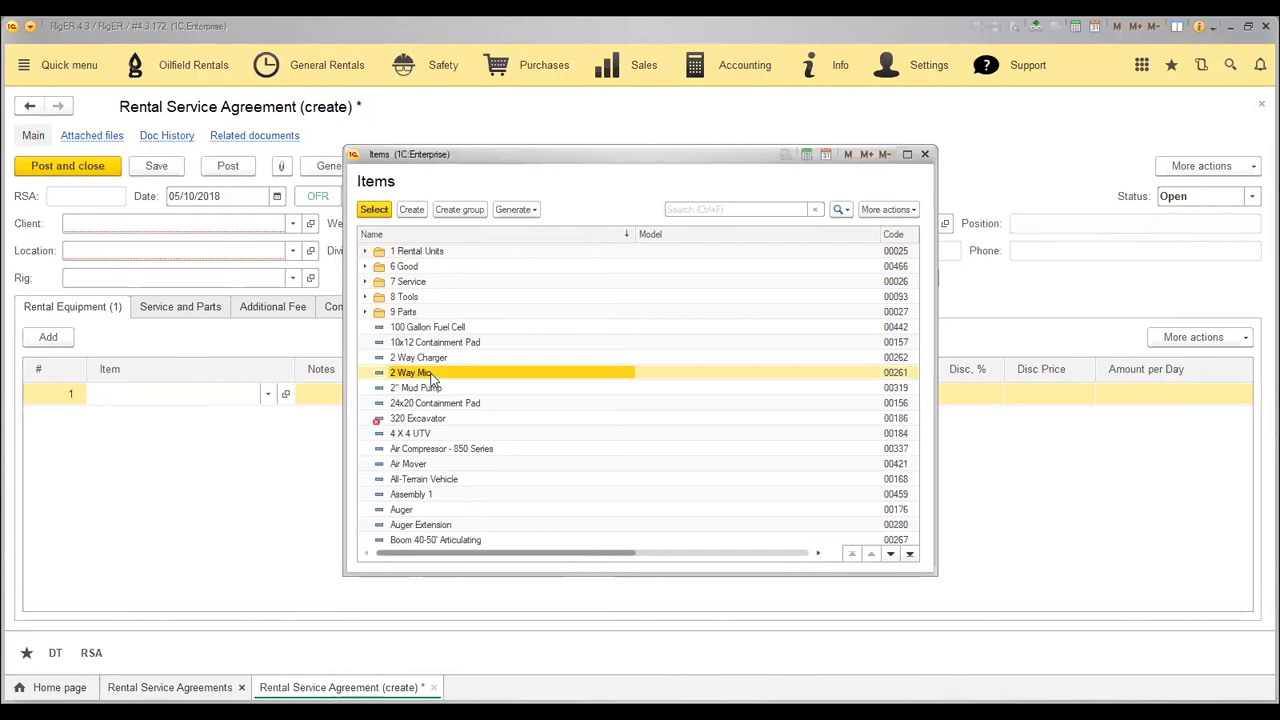
pyautogui.rightClick(432, 378)
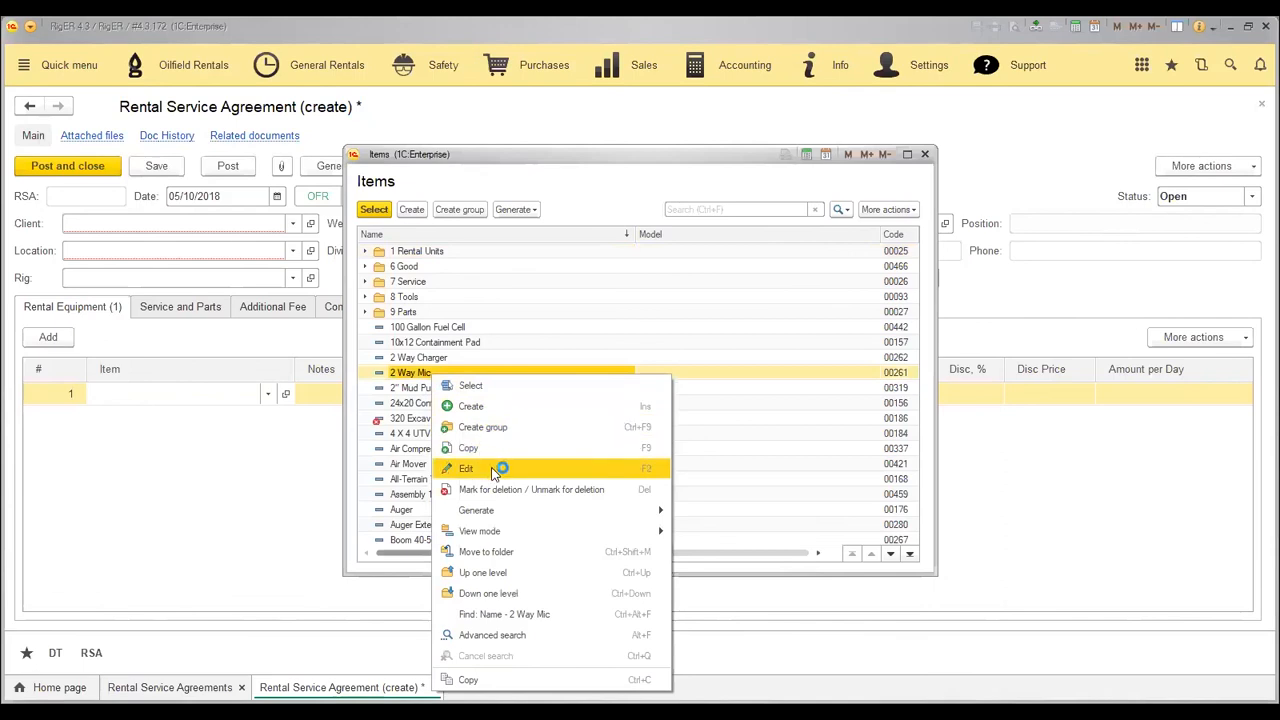
pyautogui.click(420, 376)
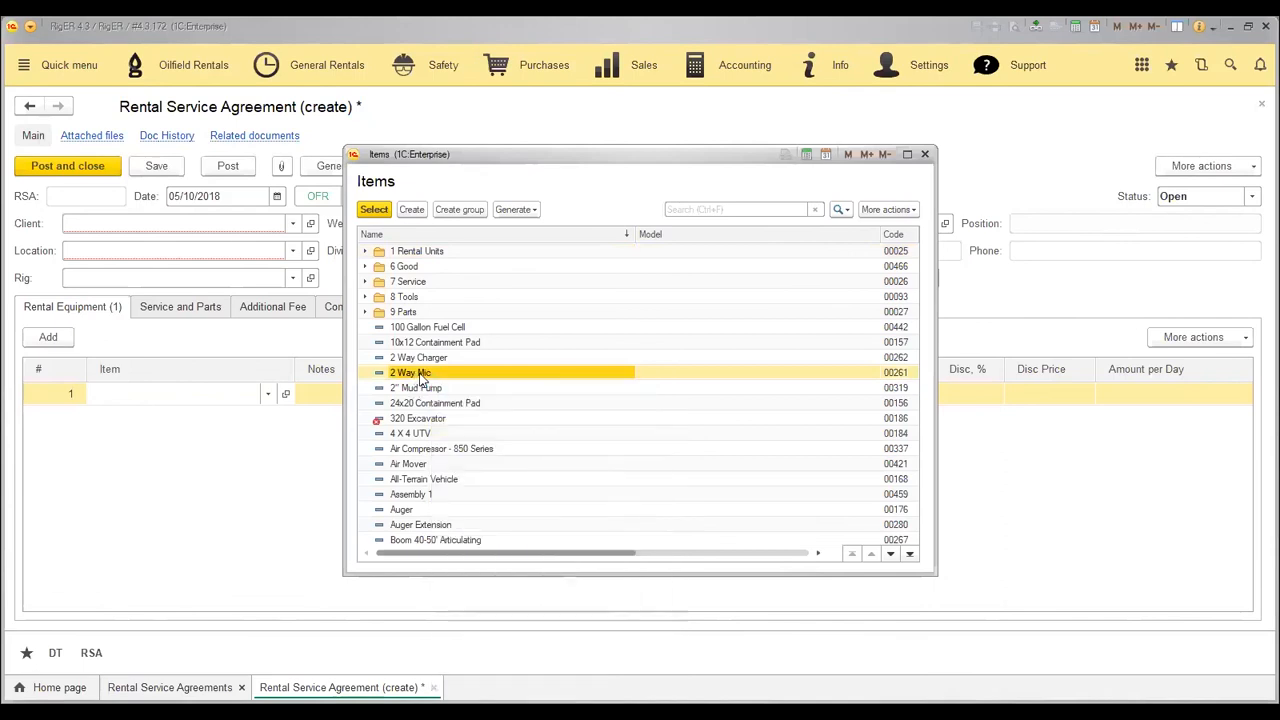
pyautogui.click(420, 373)
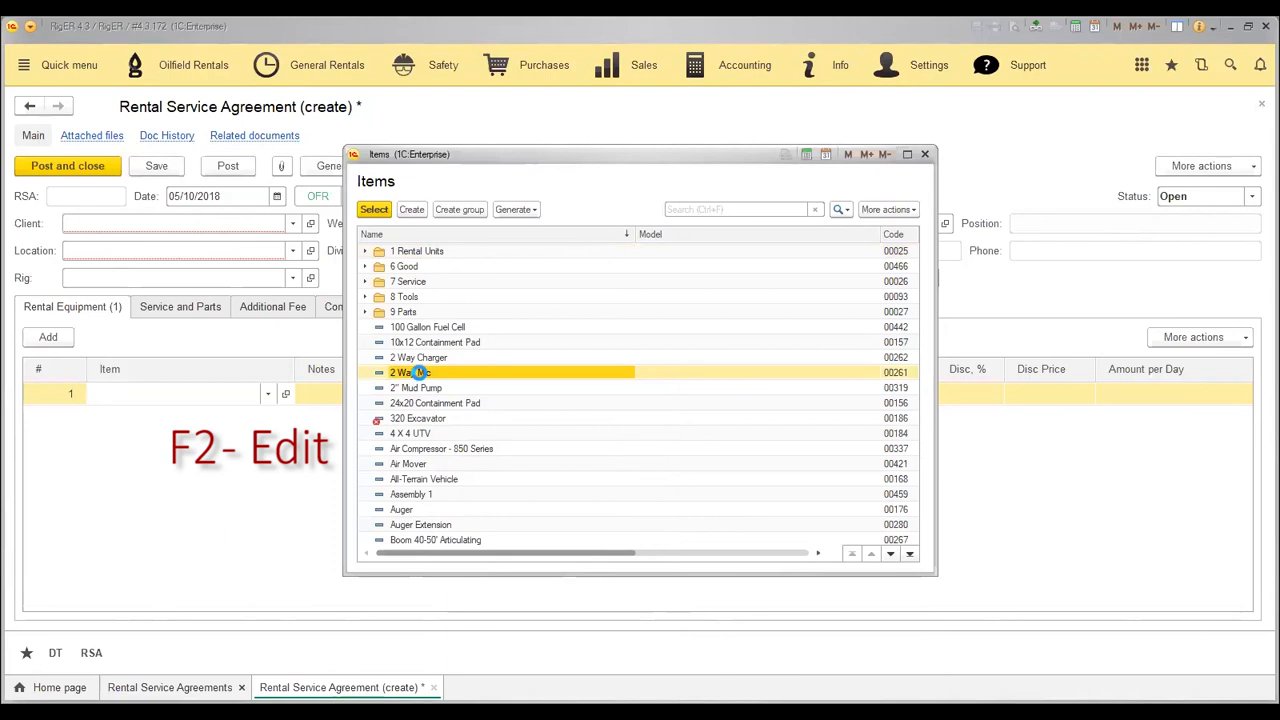
pyautogui.press('F2')
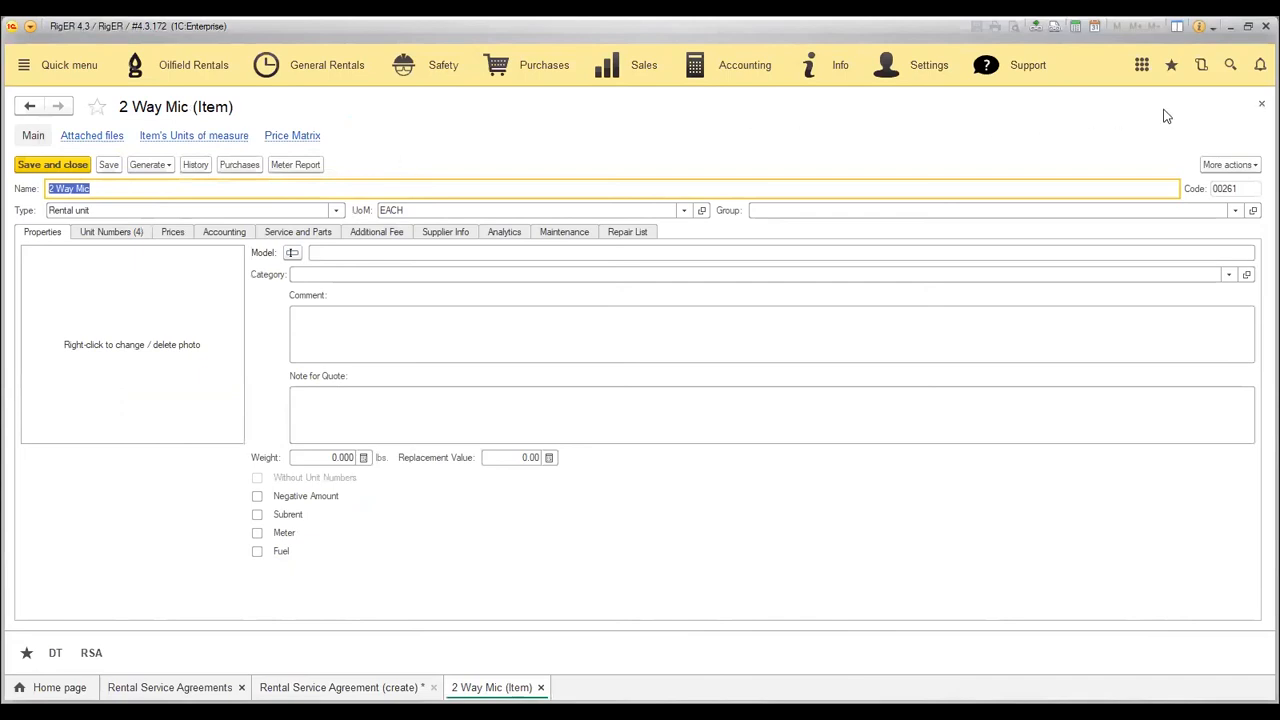
pyautogui.click(1261, 106)
pyautogui.click(925, 156)
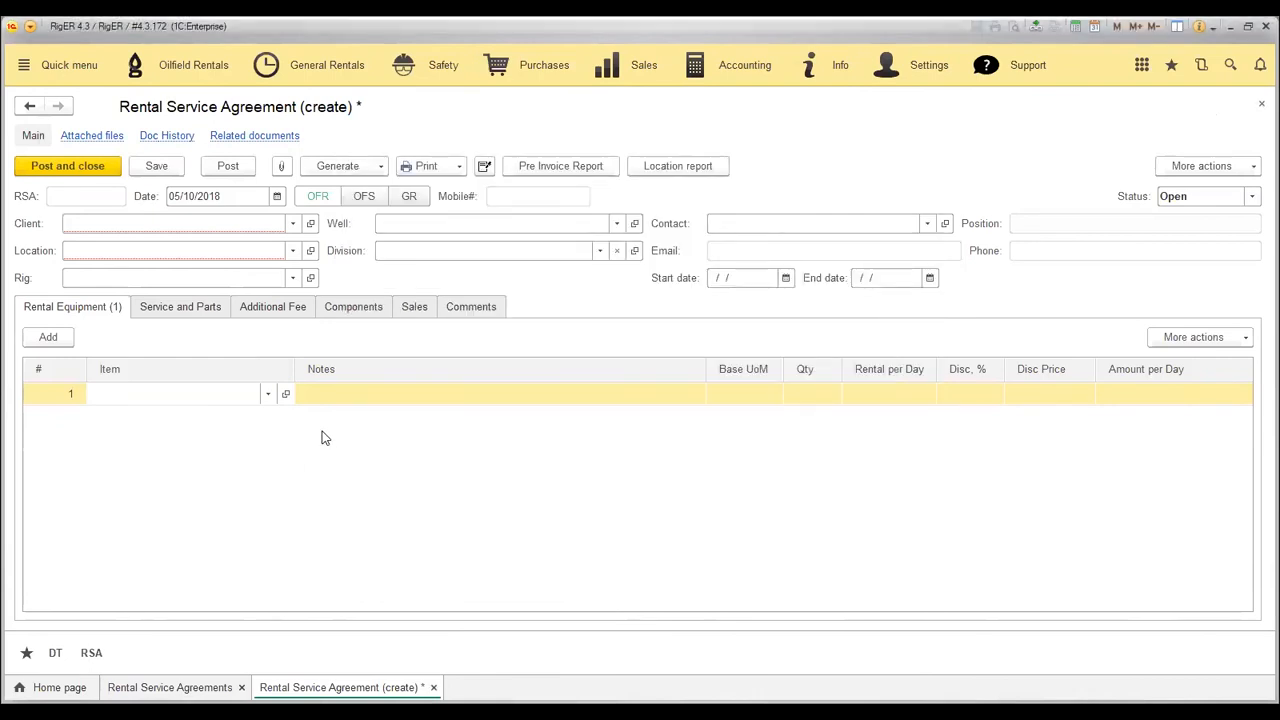
# Open the full company list from the agreement's Client field, close it without choosing, and discard the new agreement without saving
pyautogui.click(322, 396)
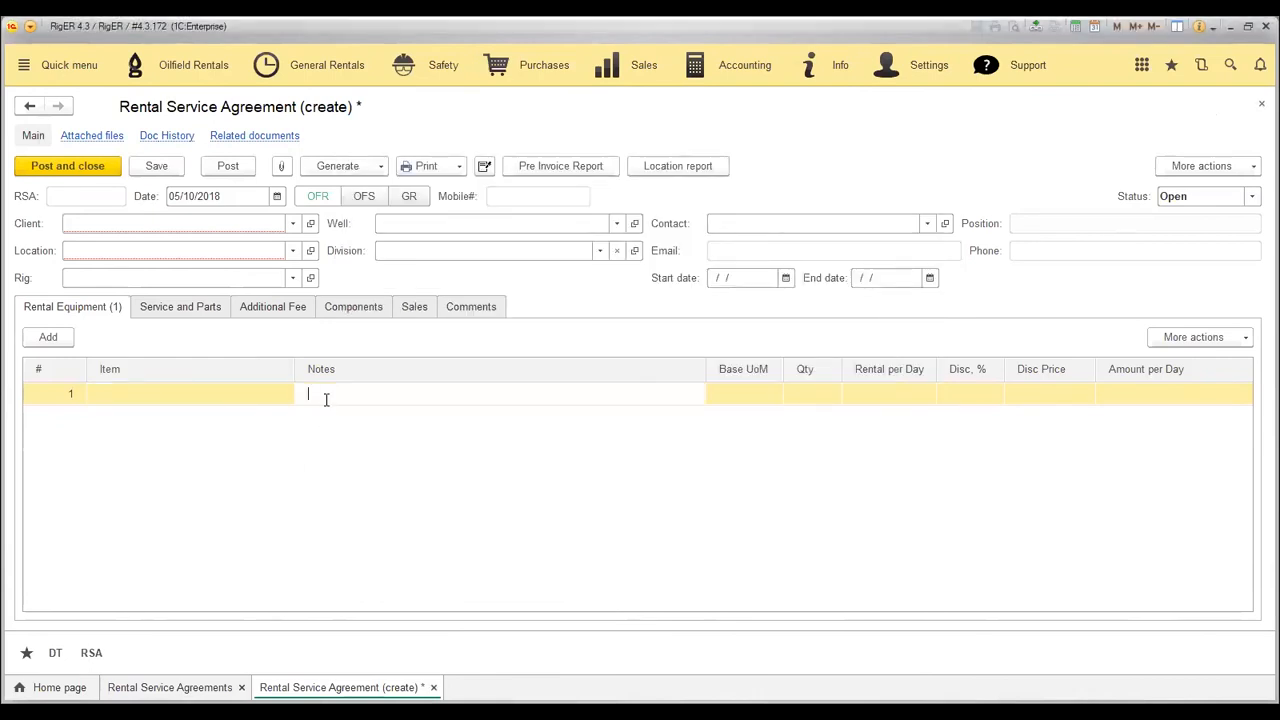
pyautogui.click(142, 221)
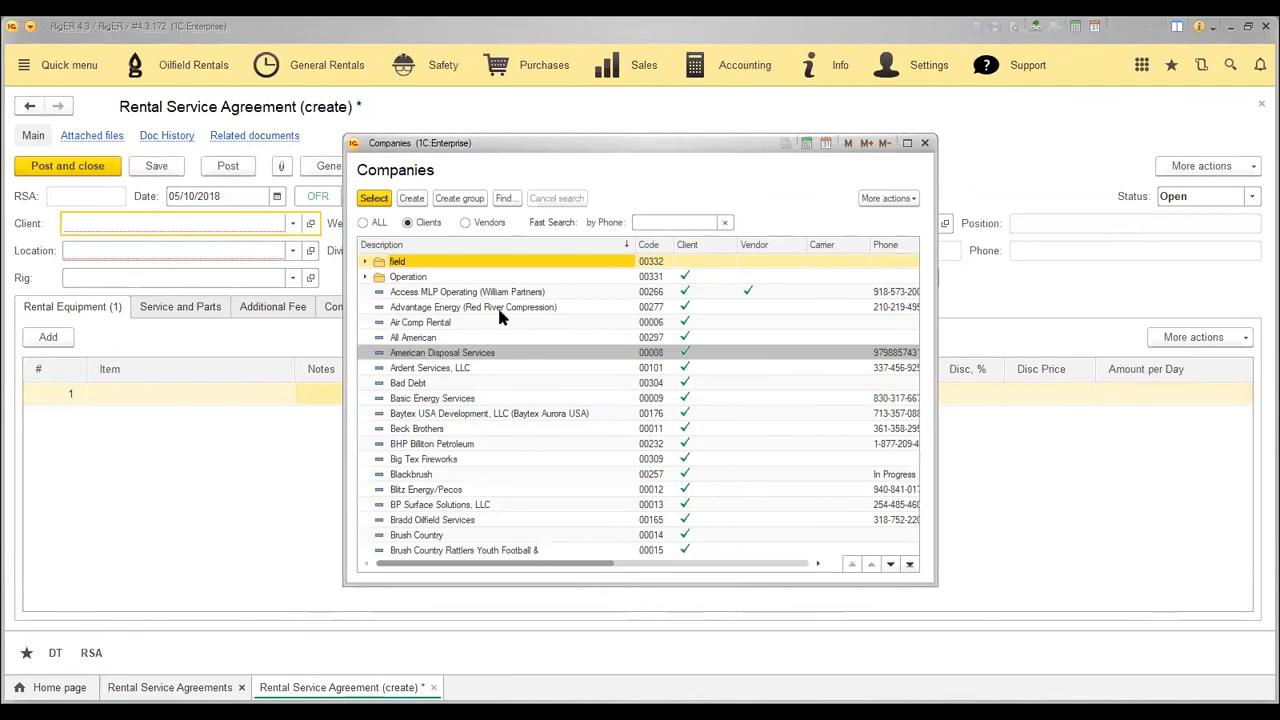
pyautogui.click(924, 143)
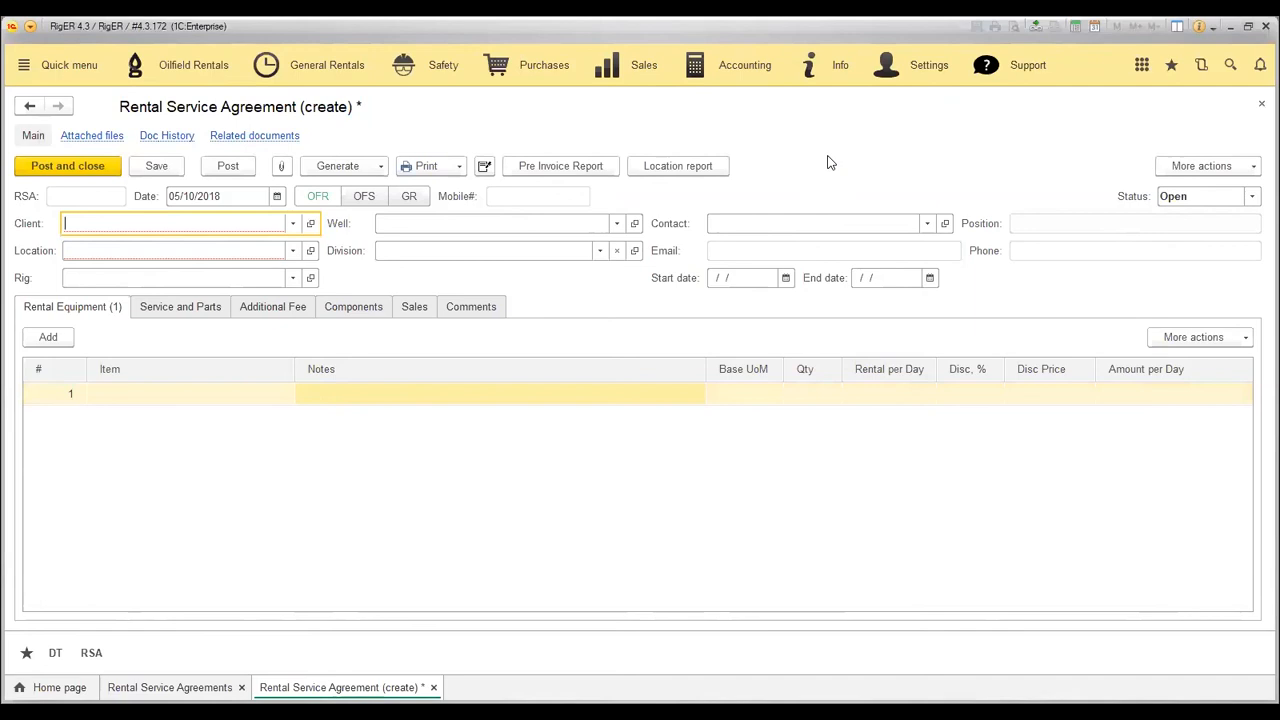
pyautogui.click(1261, 106)
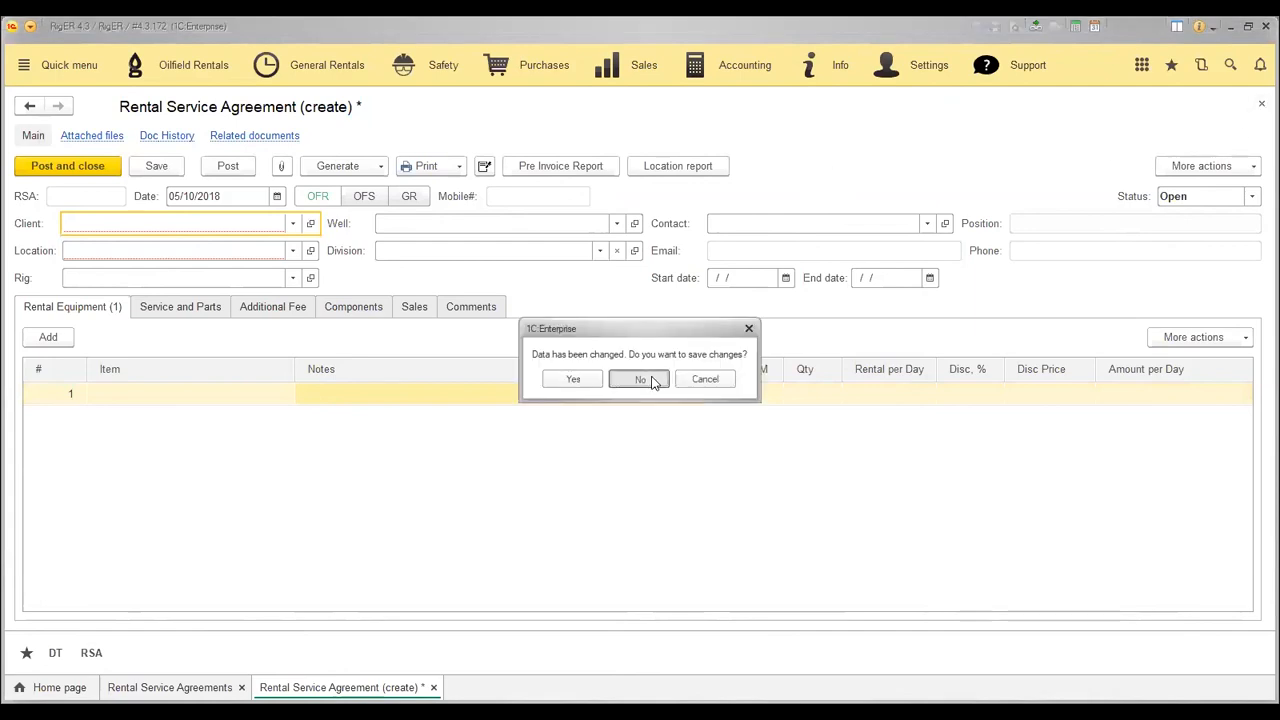
pyautogui.press('Return')
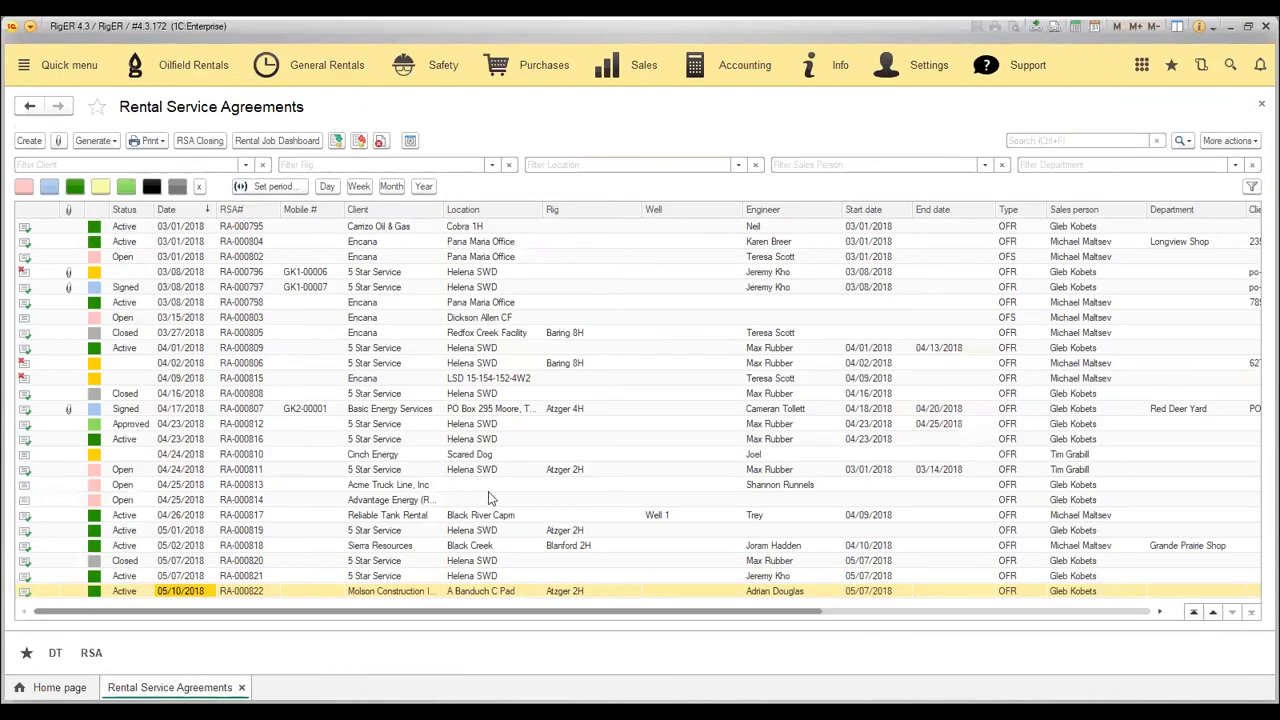
# Copy the Molson Construction agreement dated 05/10/2018, check the Light Tower line's quantity in the copy, and close it without saving
pyautogui.click(490, 590)
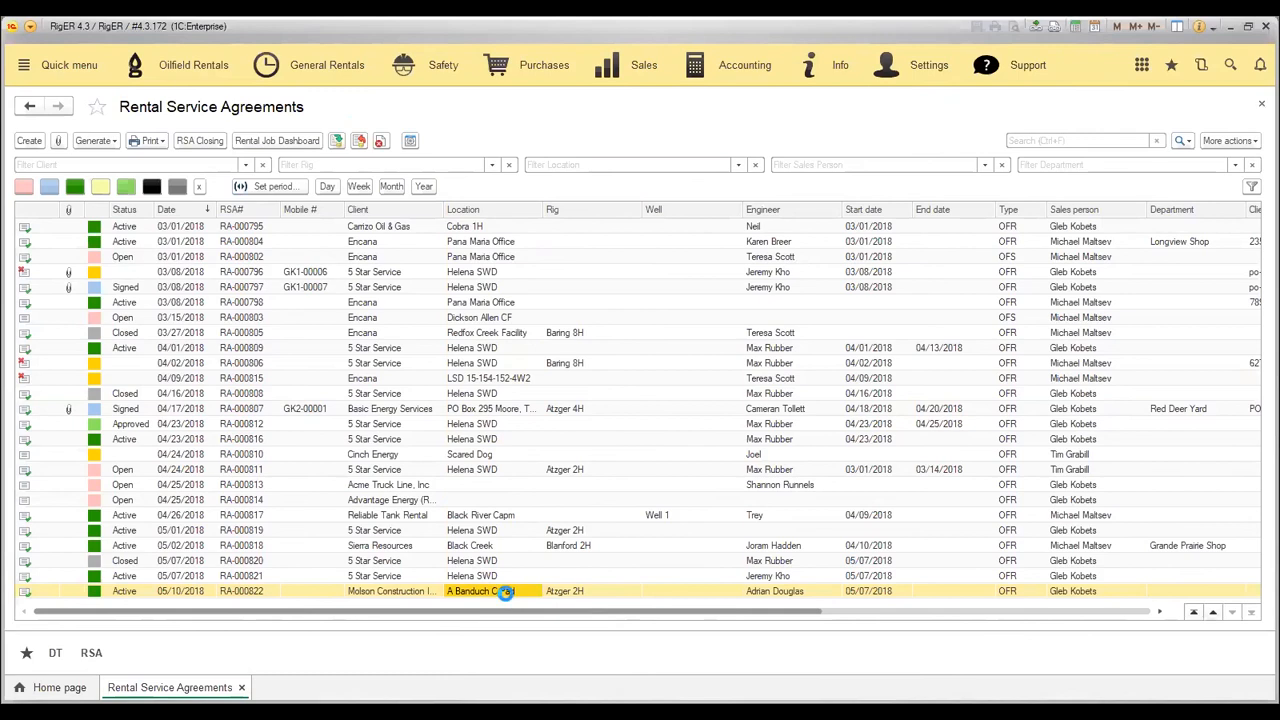
pyautogui.press('F9')
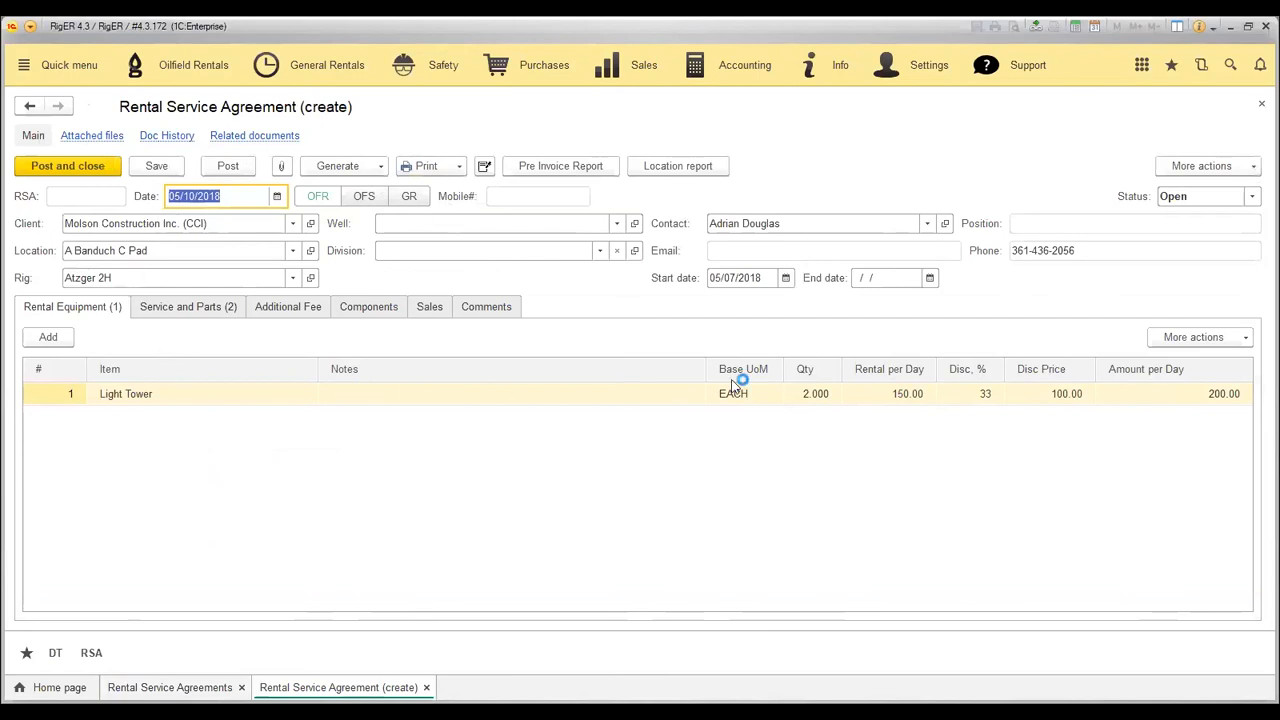
pyautogui.click(828, 401)
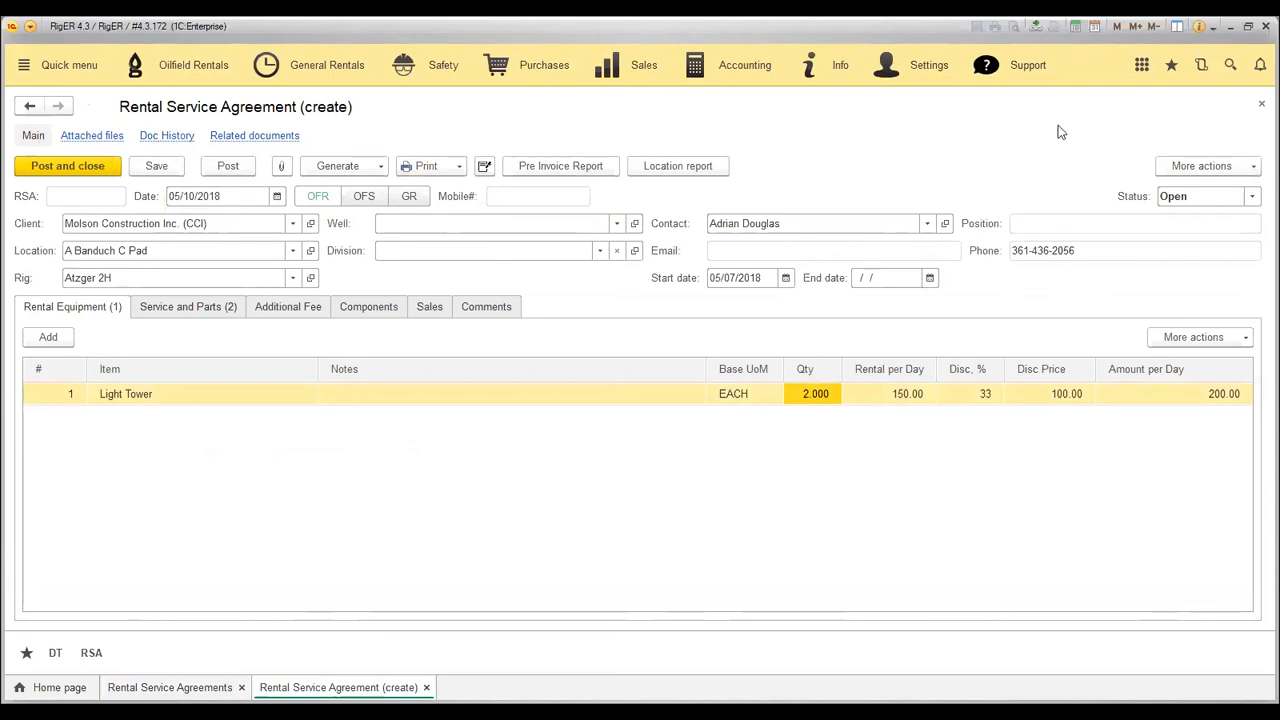
pyautogui.click(1261, 104)
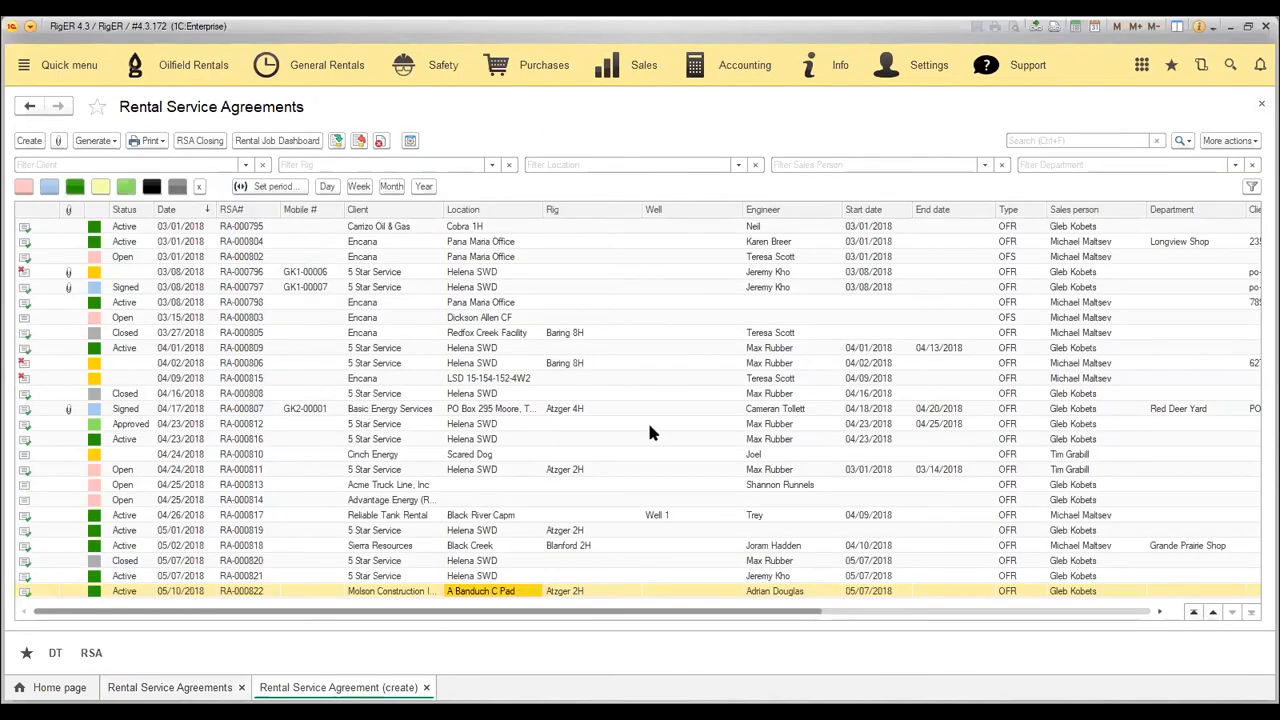
# Copy the 2 Way Mic item from the Oilfield Rentals Items list, name the copy 2 Way Mic 1, and save it
pyautogui.click(193, 68)
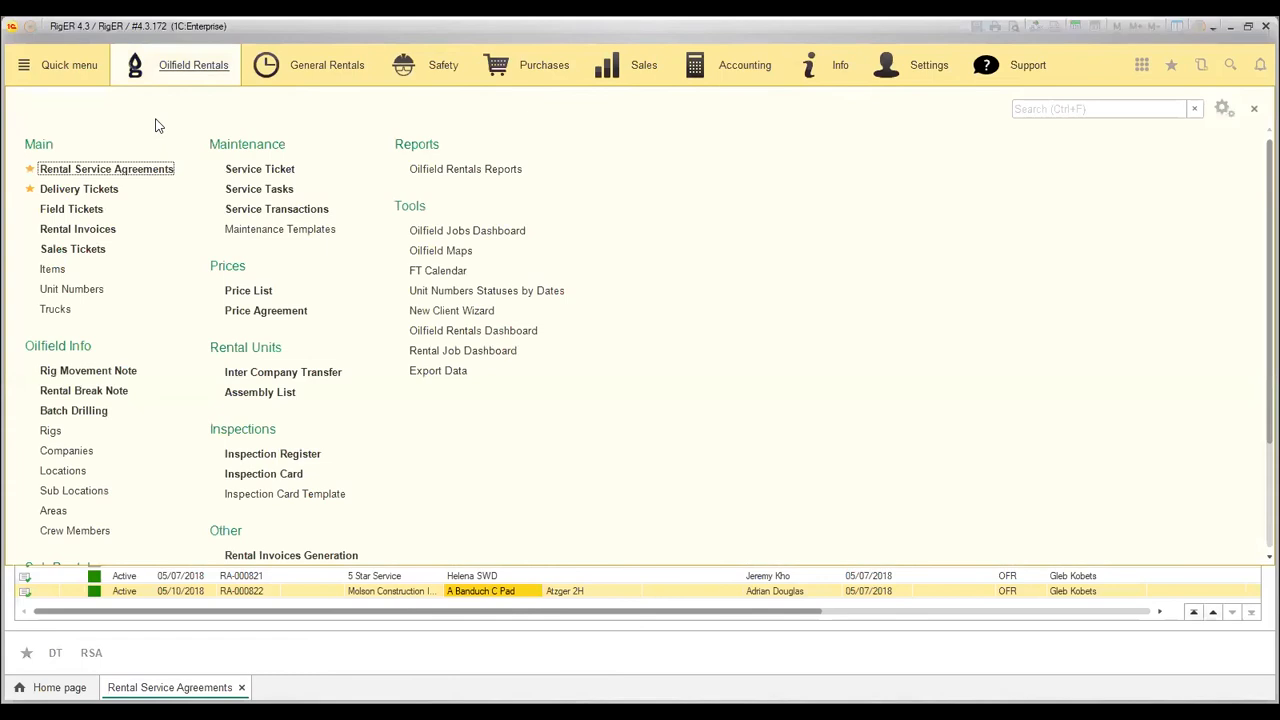
pyautogui.click(53, 270)
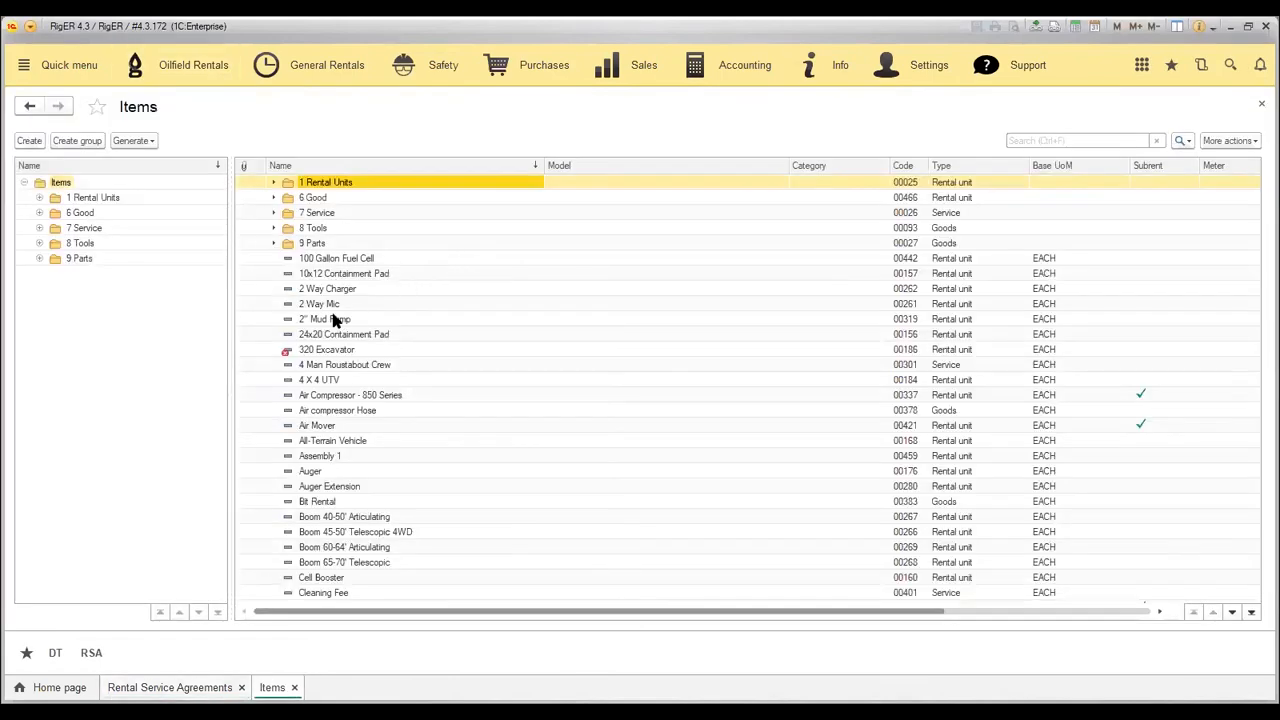
pyautogui.click(330, 304)
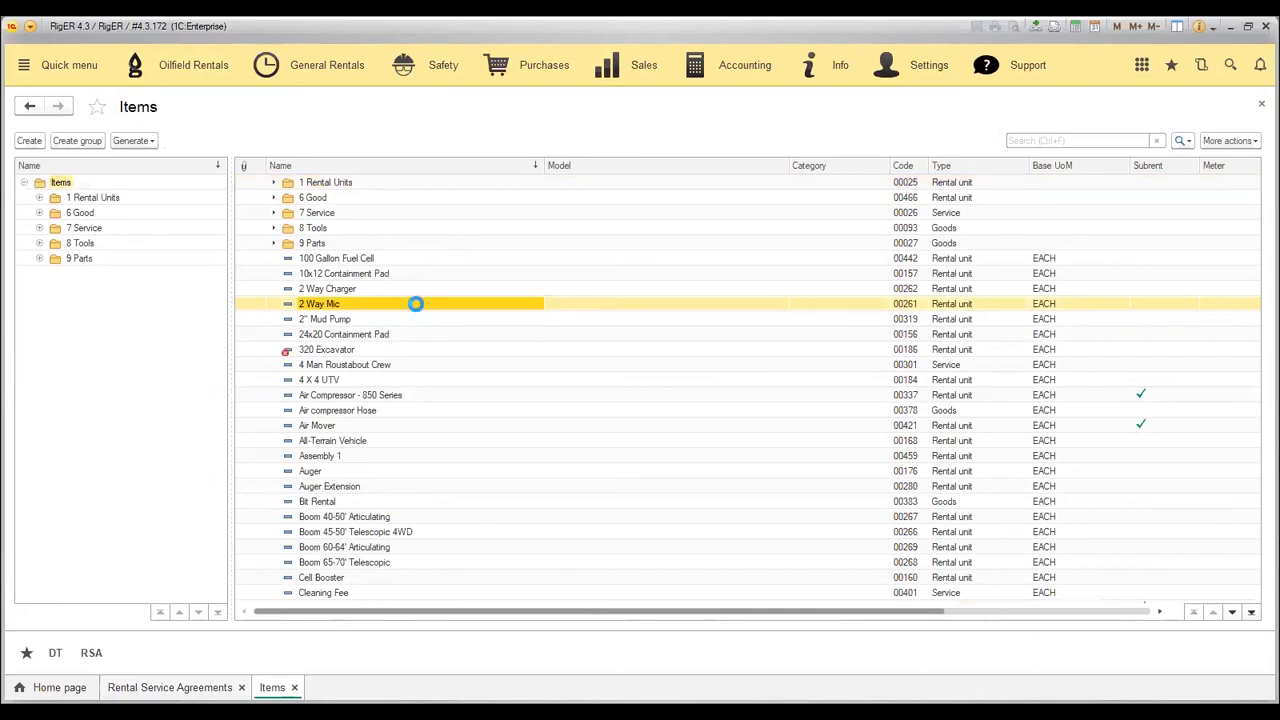
pyautogui.press('F9')
pyautogui.click(134, 188)
pyautogui.write('1')
pyautogui.hotkey('ctrl', 'Return')
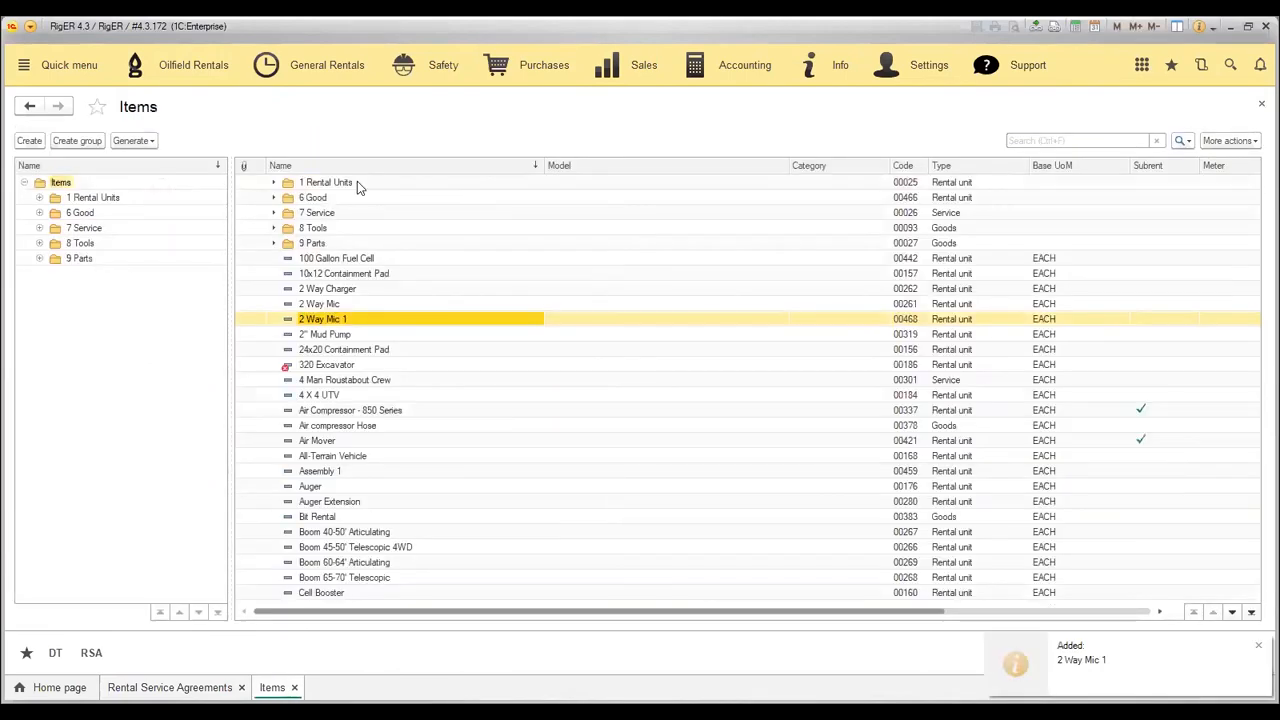
# Close the Items list and mark the Molson Construction rental service agreement dated 05/10/2018 for deletion
pyautogui.click(1261, 104)
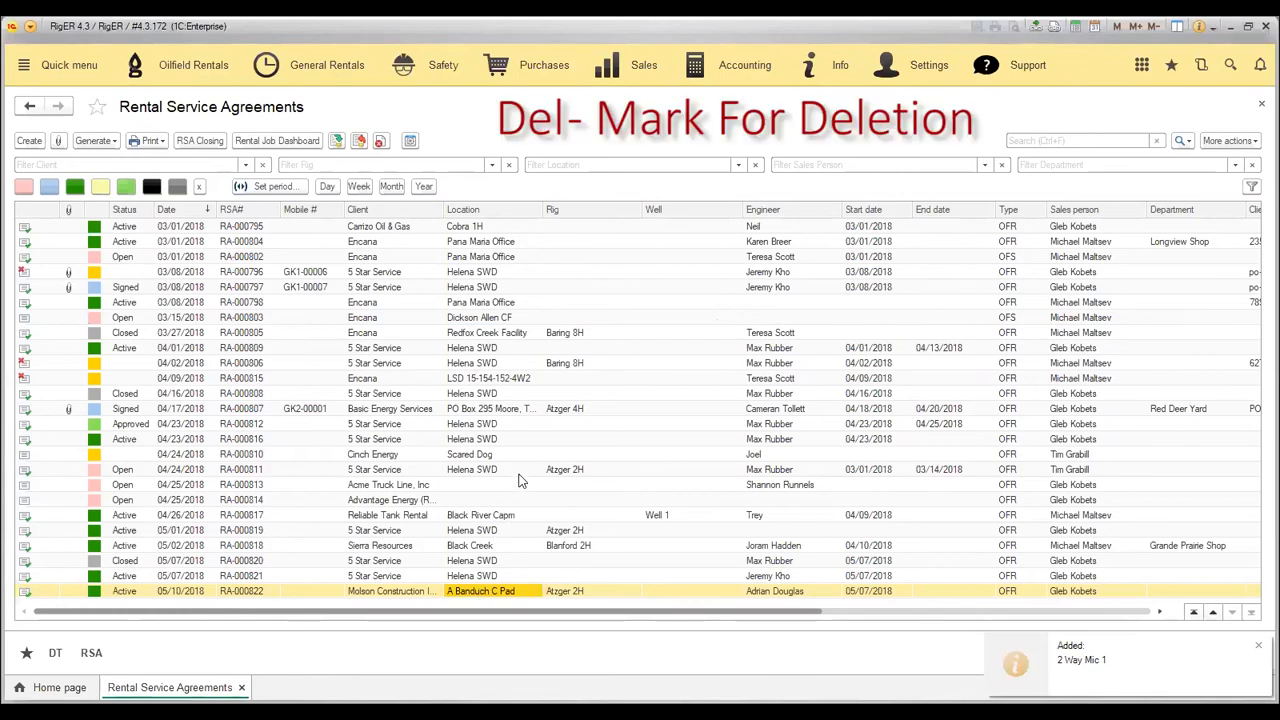
pyautogui.press('Delete')
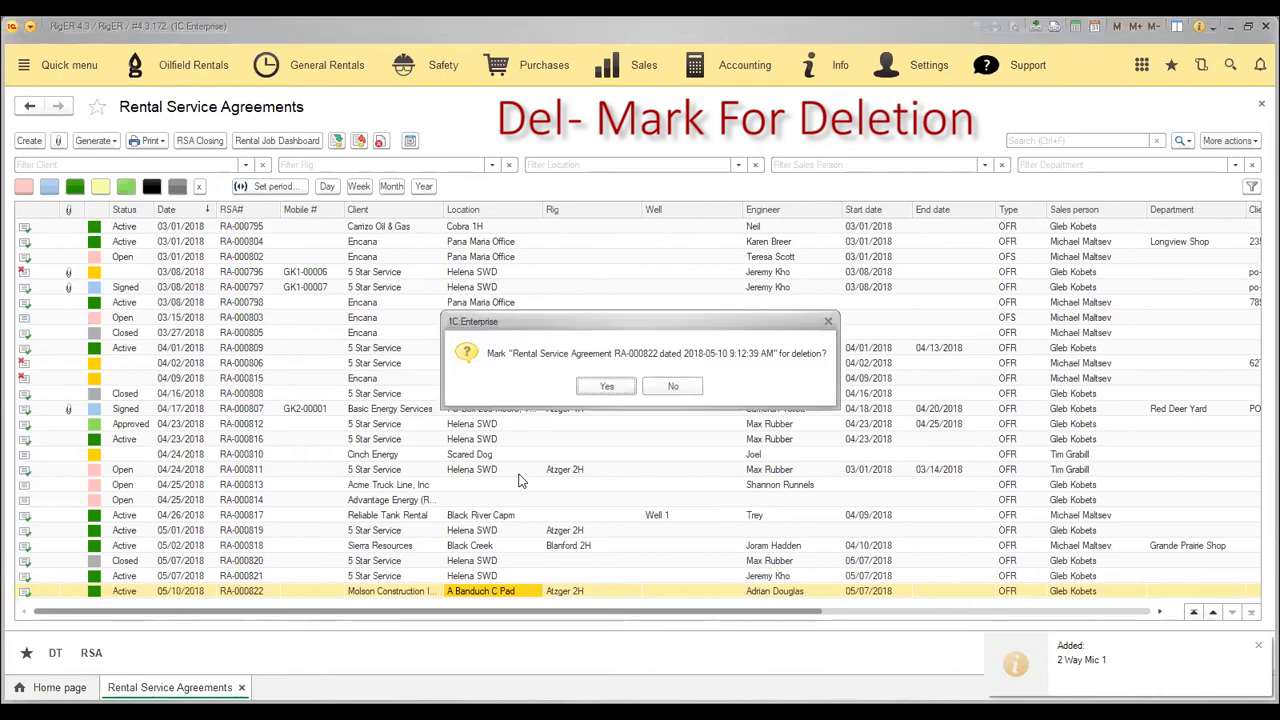
pyautogui.click(606, 388)
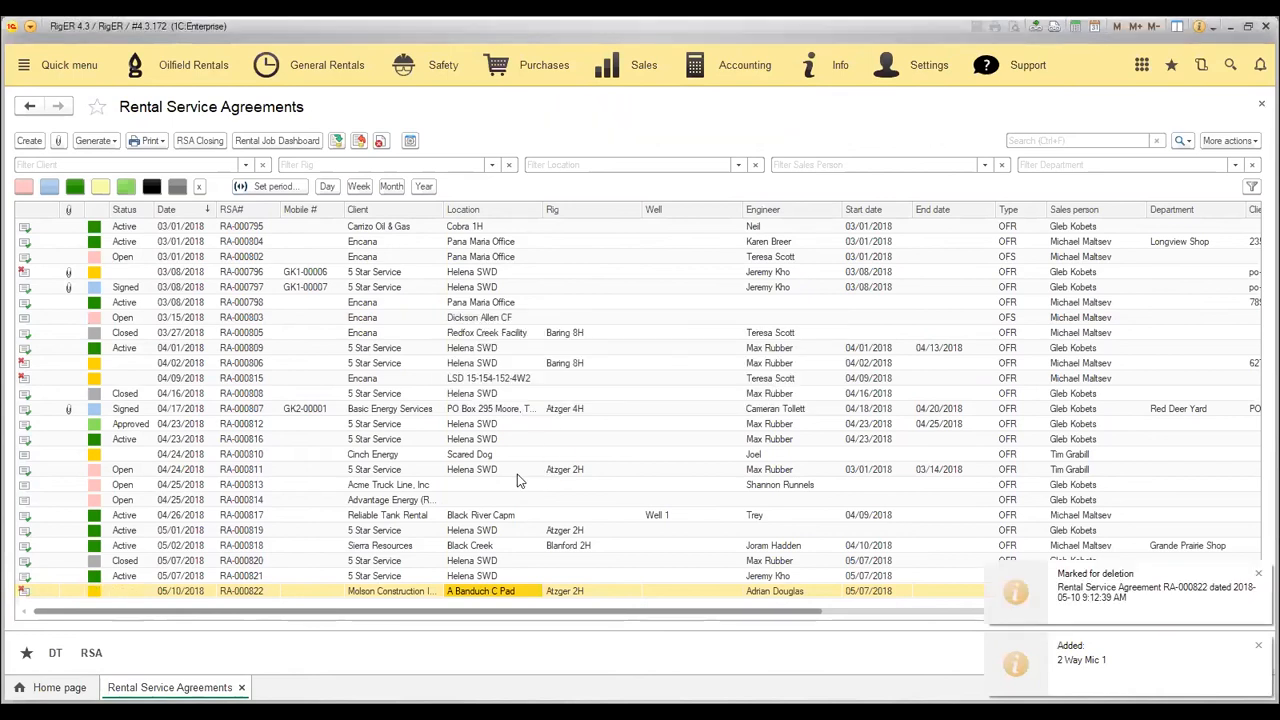
# Create a rental service agreement, add four empty rental equipment lines, and close it without saving
pyautogui.click(29, 140)
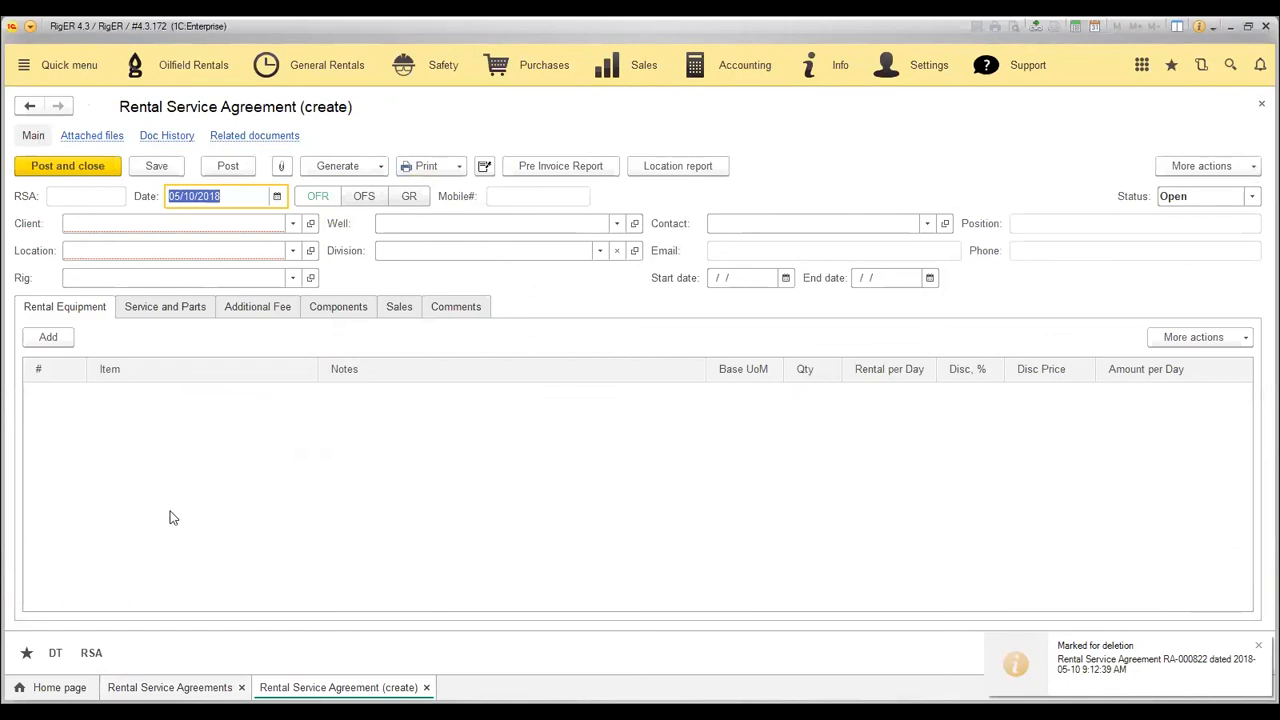
pyautogui.click(118, 414)
pyautogui.press('Insert')
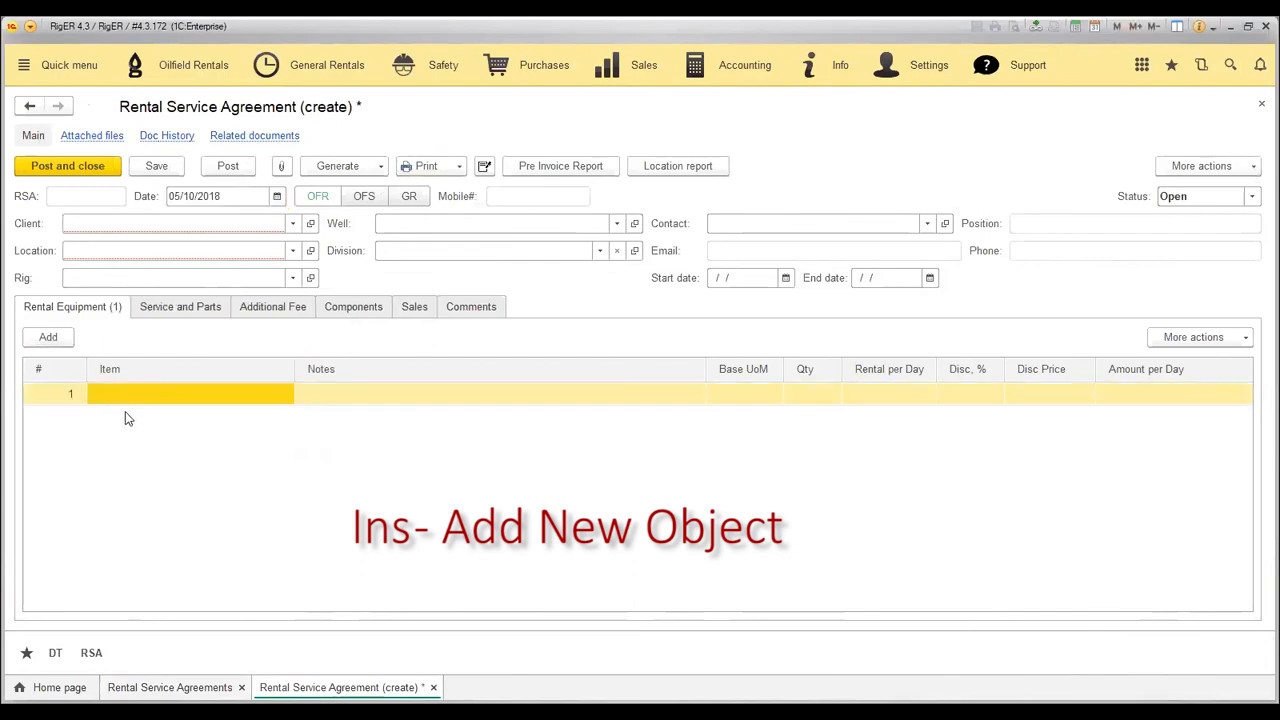
pyautogui.press('Insert')
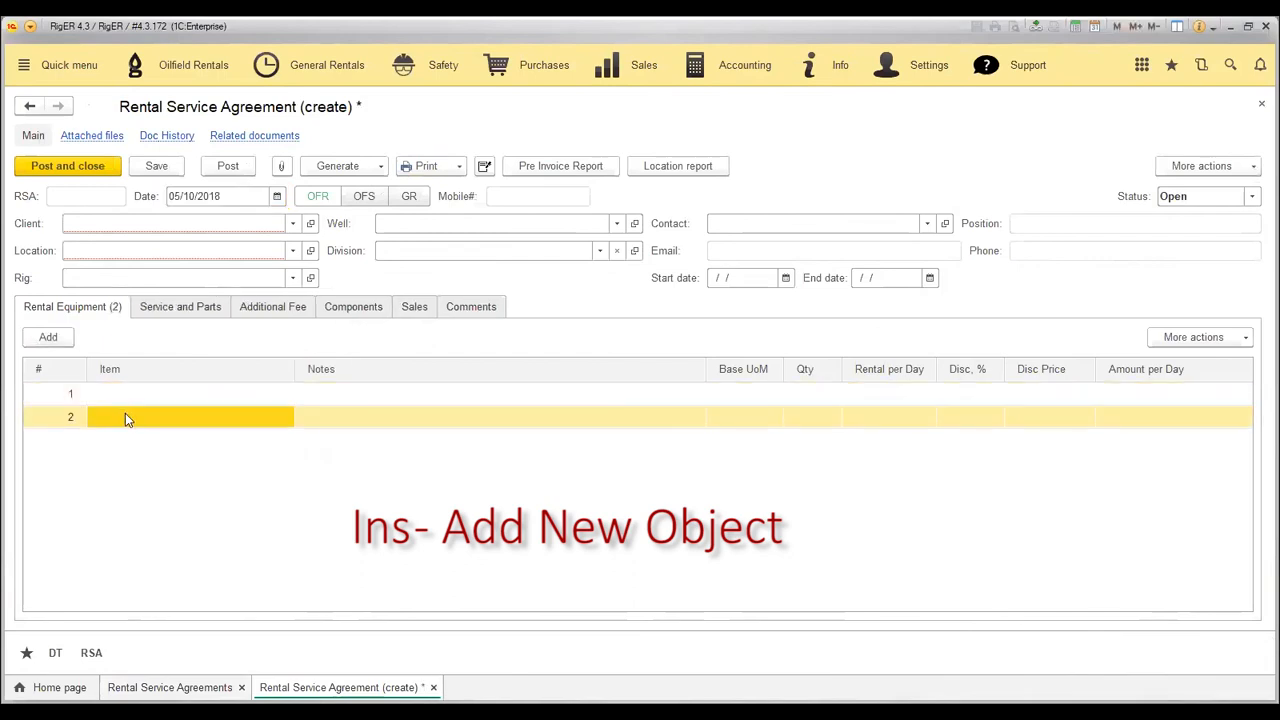
pyautogui.press('Insert')
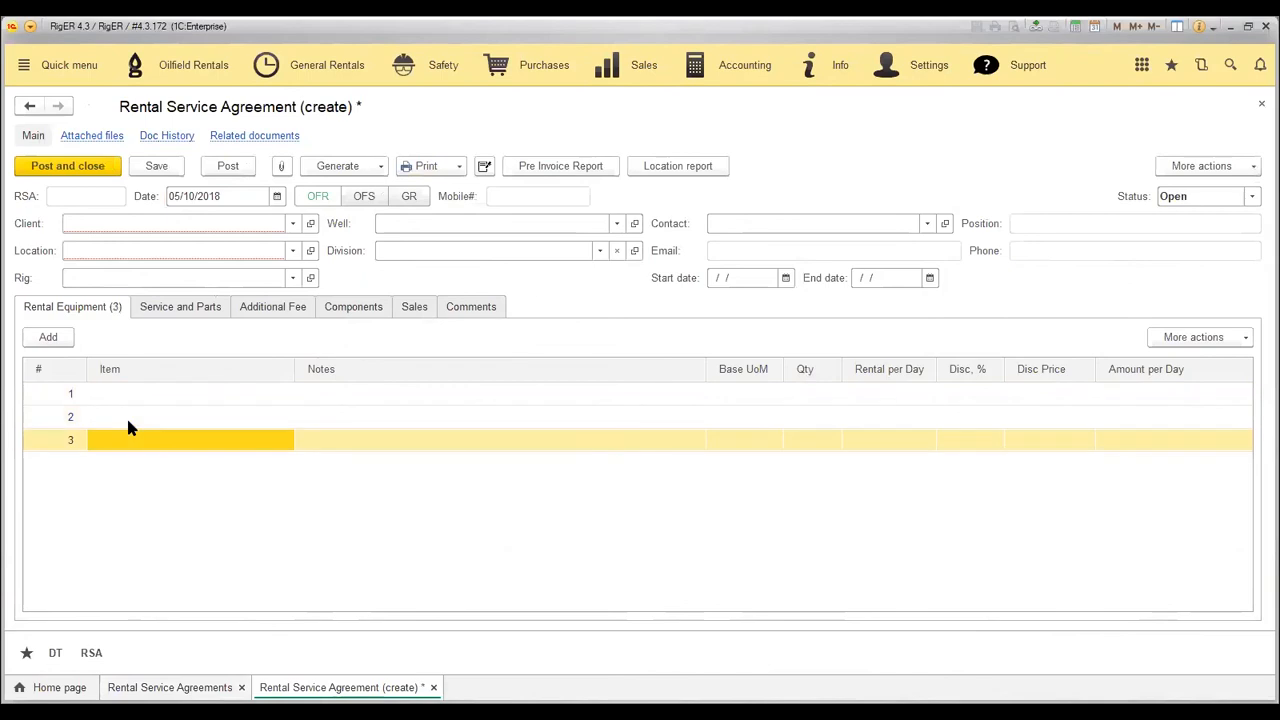
pyautogui.press('Insert')
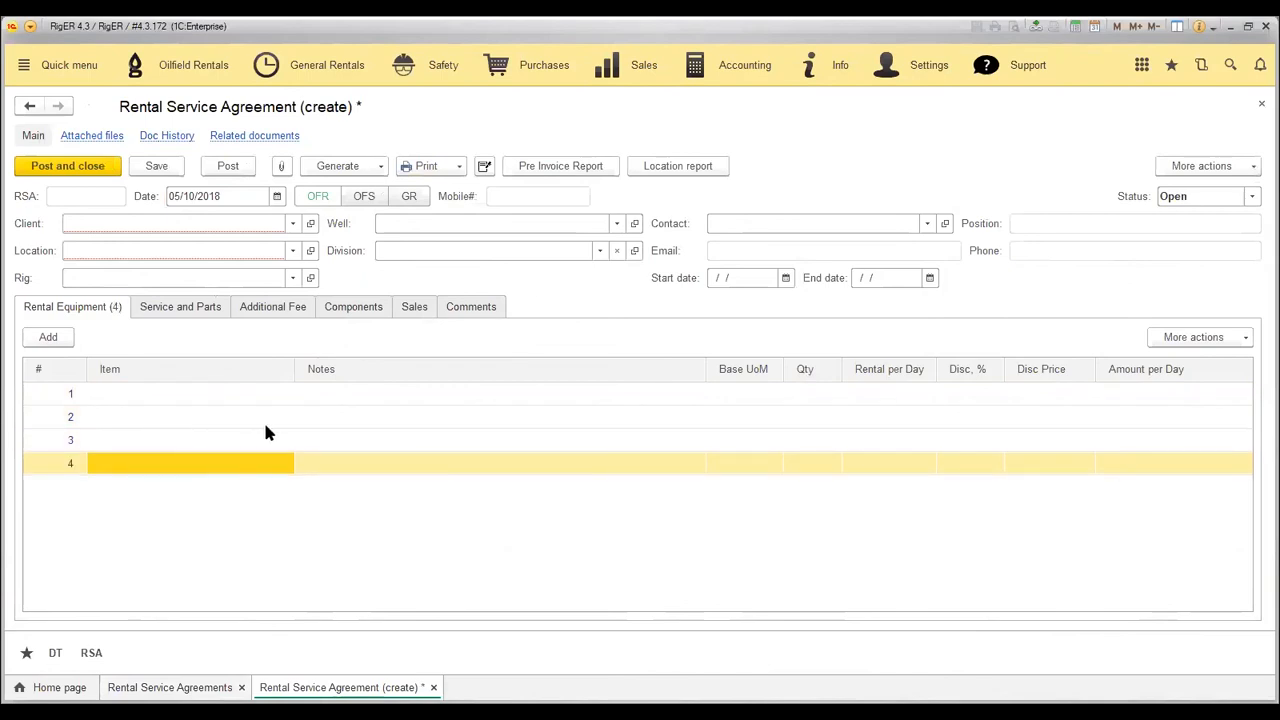
pyautogui.click(1261, 106)
pyautogui.click(644, 380)
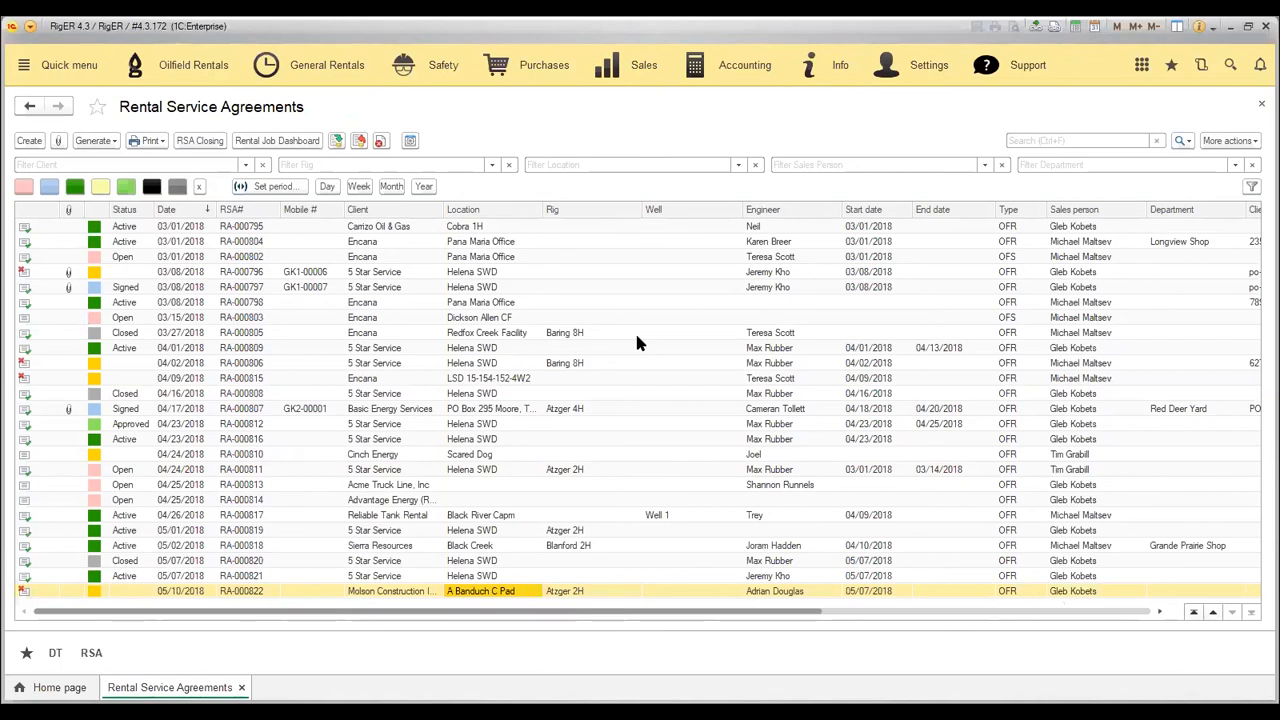
# Search the rental service agreements for "5 star", select a 5 Star Service agreement, and close the list
pyautogui.hotkey('ctrl', 'f')
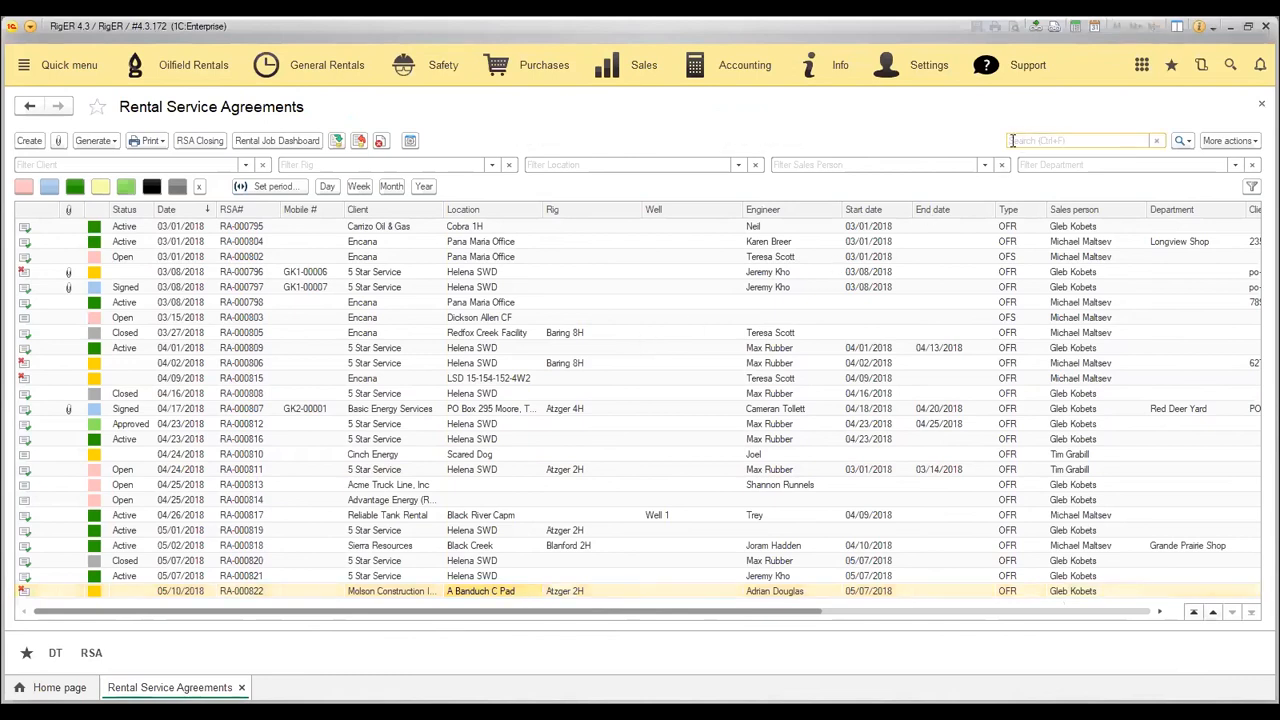
pyautogui.click(1012, 140)
pyautogui.write('5 star')
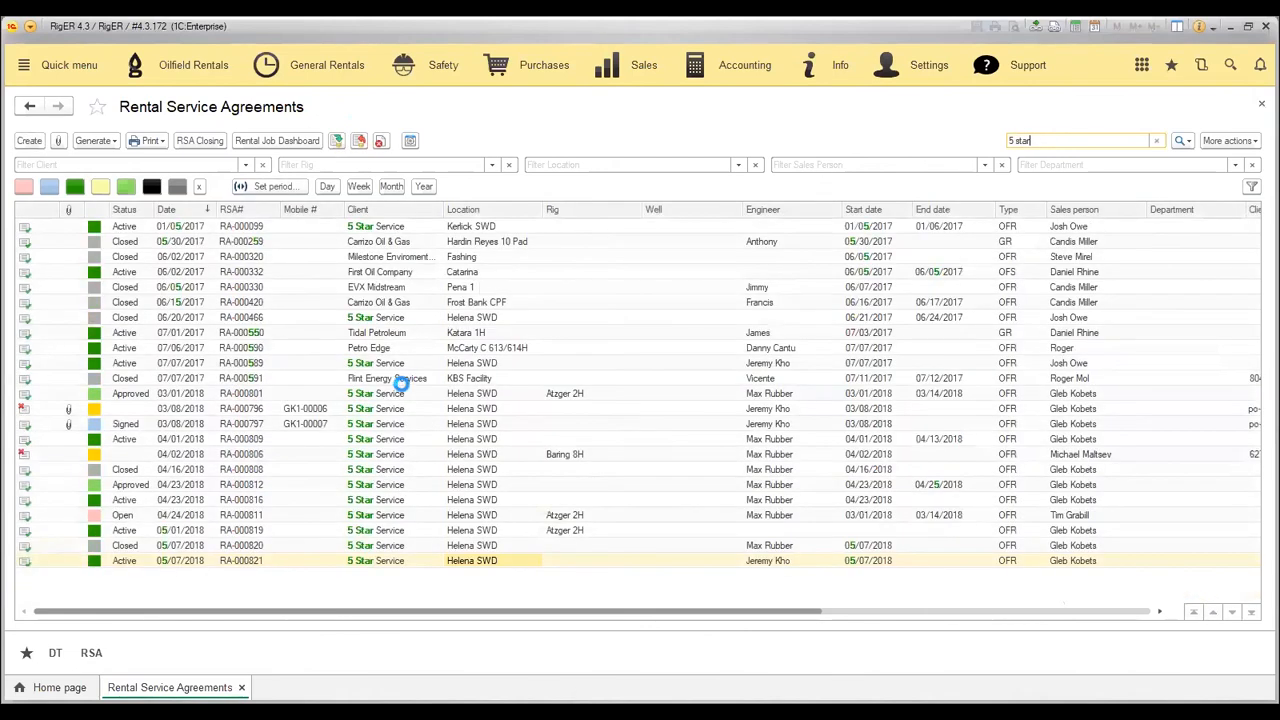
pyautogui.click(408, 408)
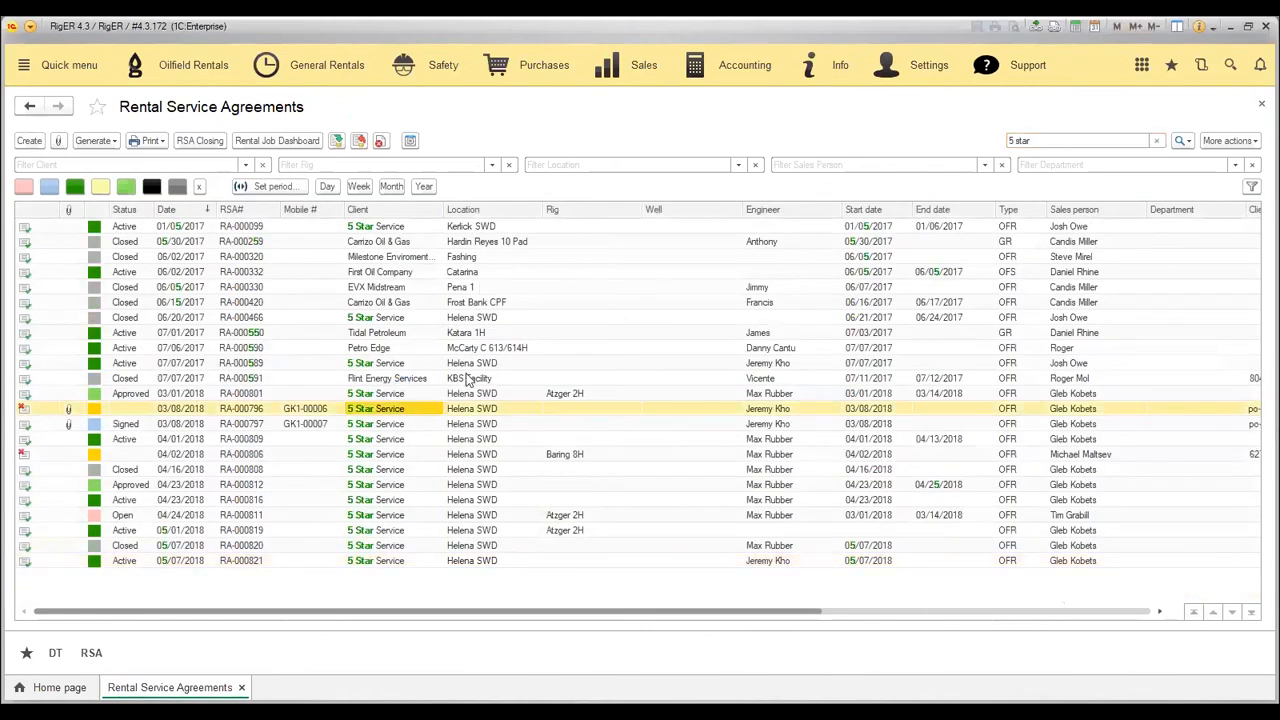
pyautogui.click(1260, 105)
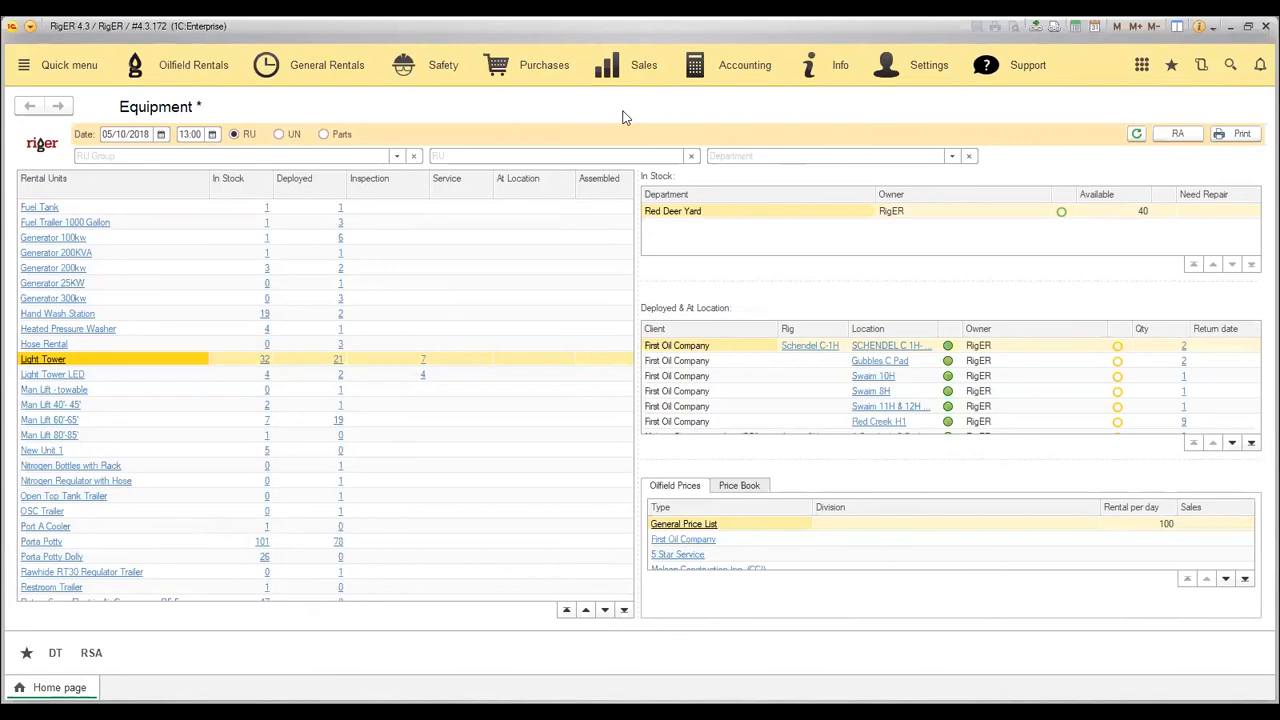
# Generate the Rental Units Deployment report for this month from the Oilfield Rentals Reports
pyautogui.click(210, 77)
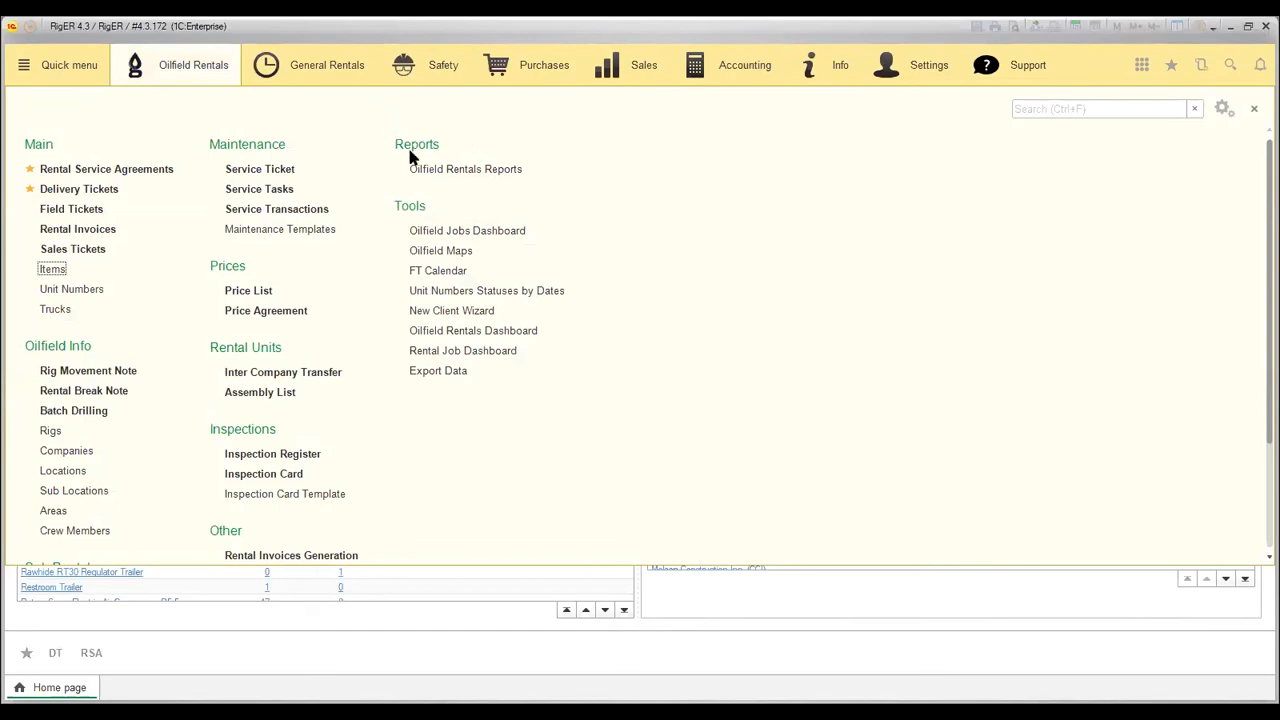
pyautogui.click(445, 170)
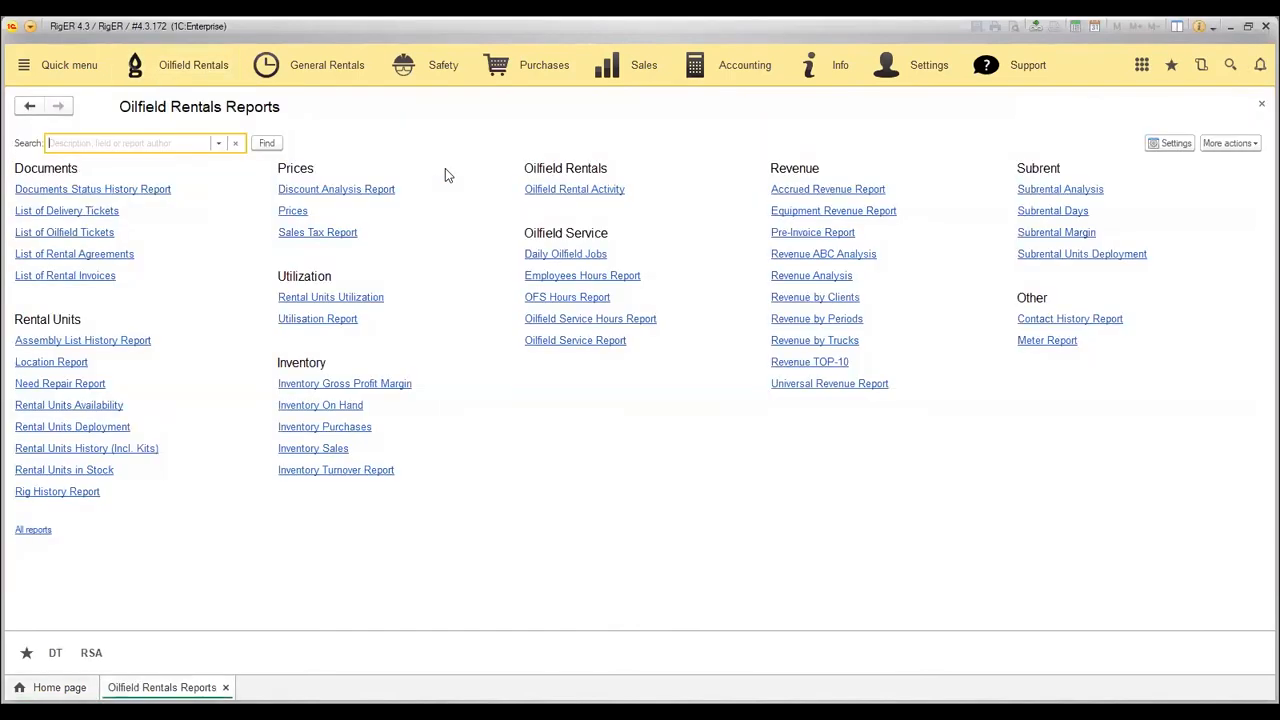
pyautogui.click(447, 183)
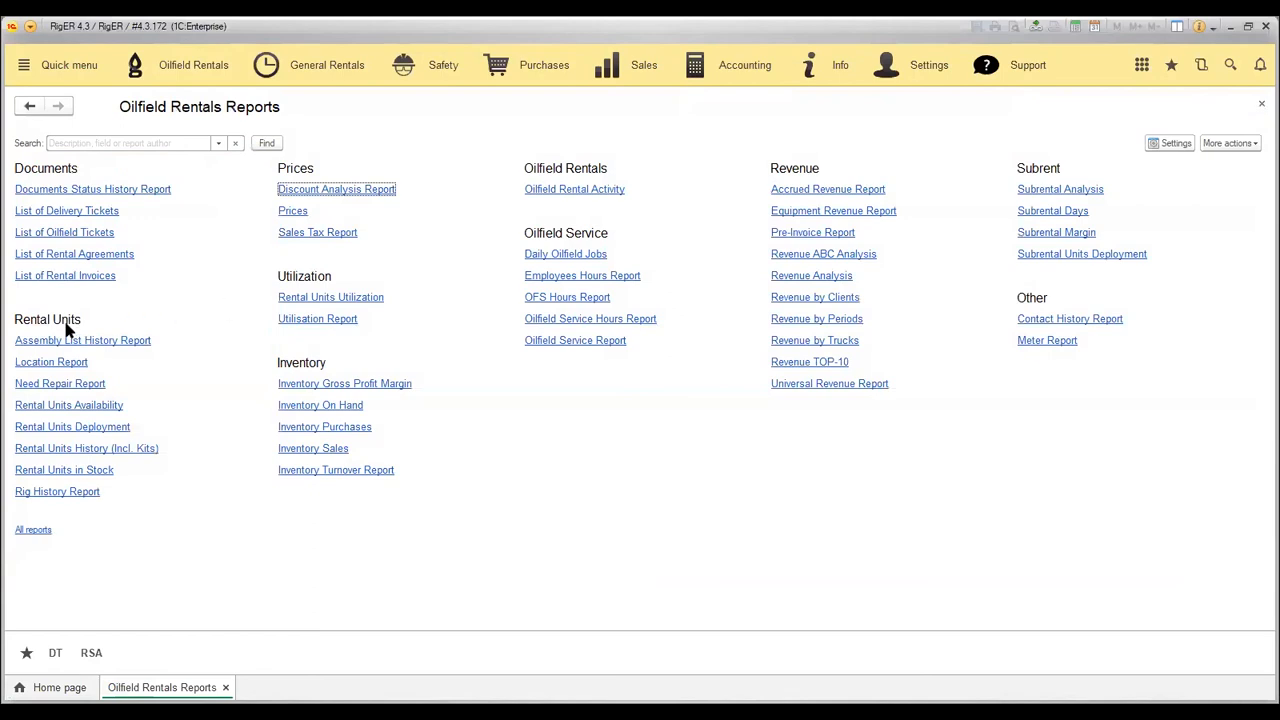
pyautogui.click(106, 430)
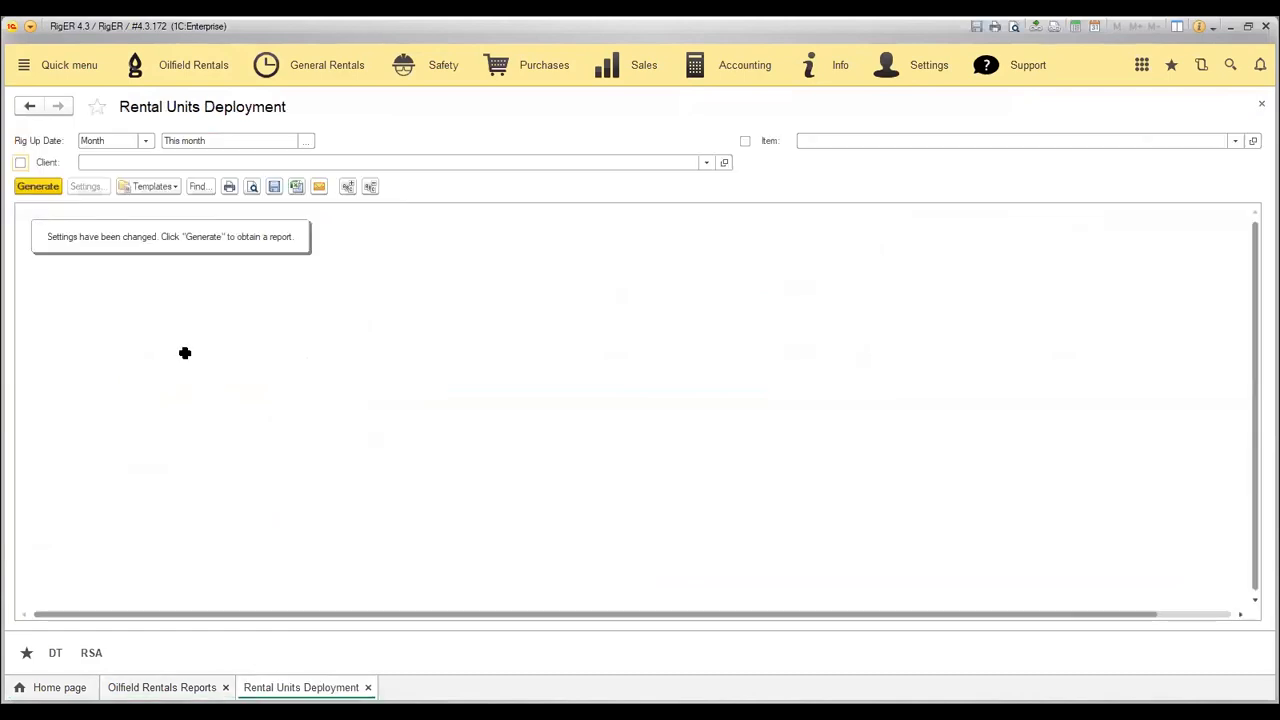
pyautogui.click(50, 187)
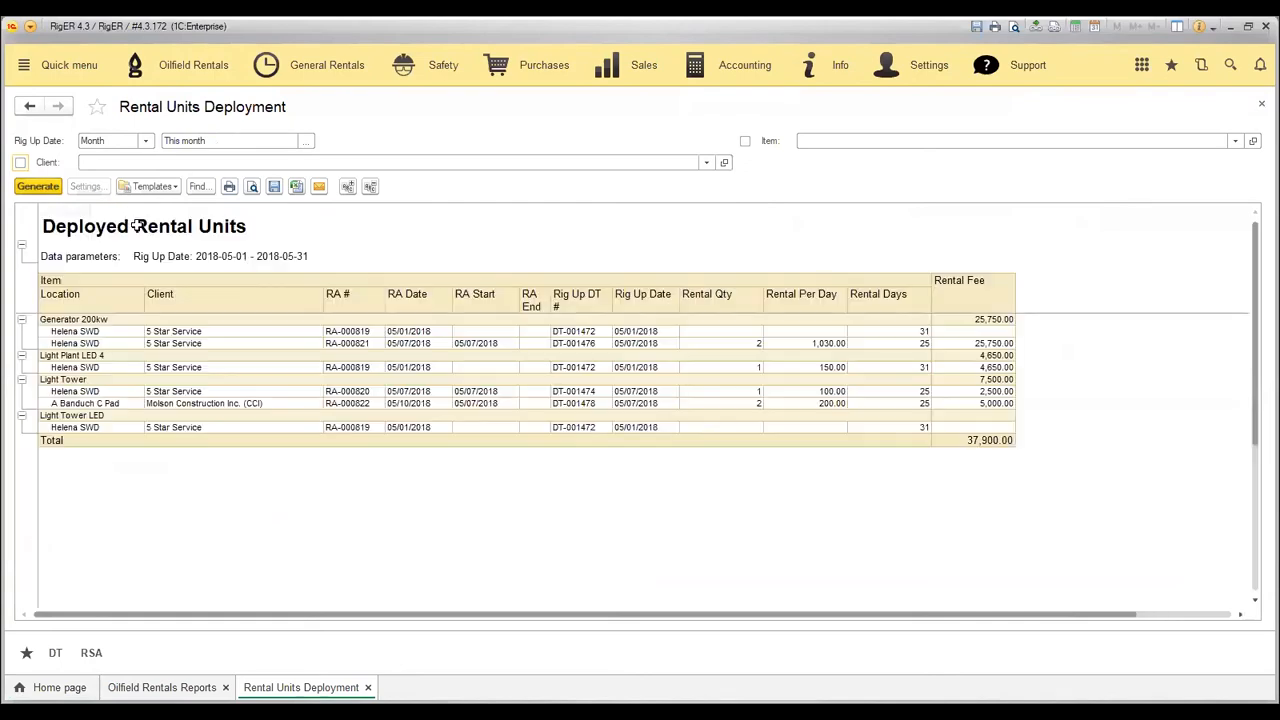
# Examine the Generator 200kw rows in the report for client, agreement date, rig-up ticket, rig-up date and rental fee
pyautogui.click(260, 328)
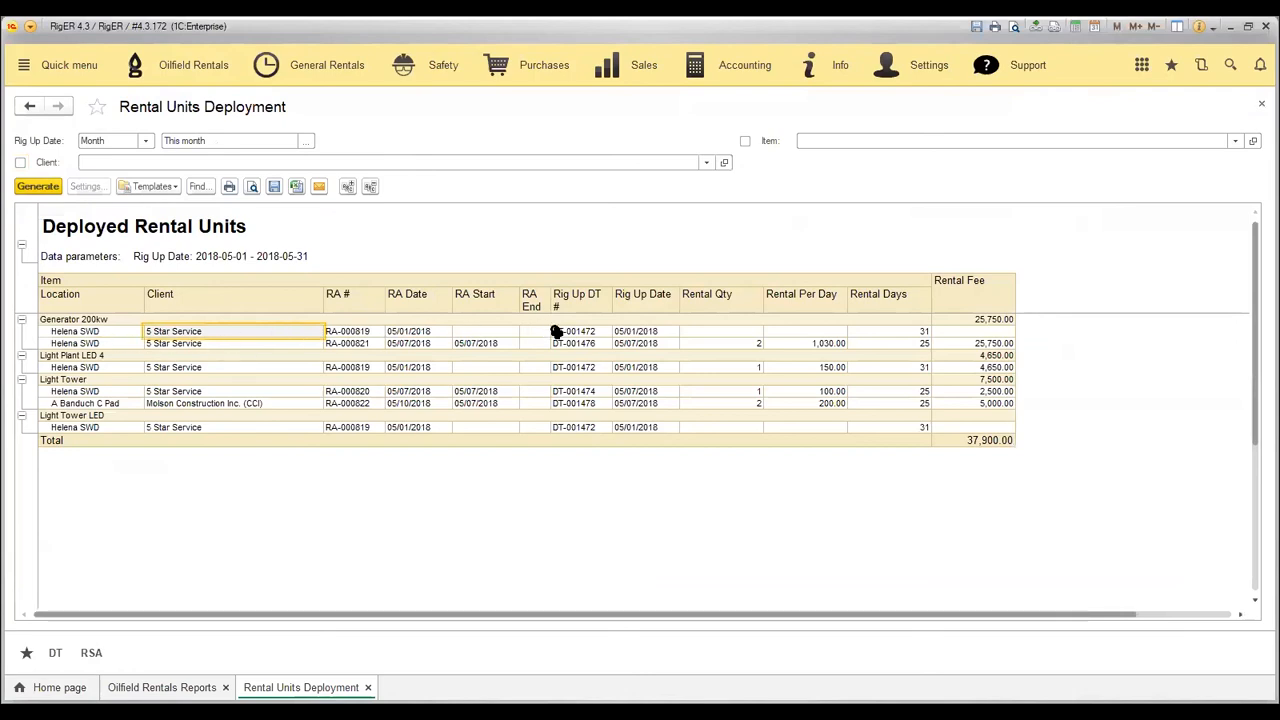
pyautogui.click(420, 343)
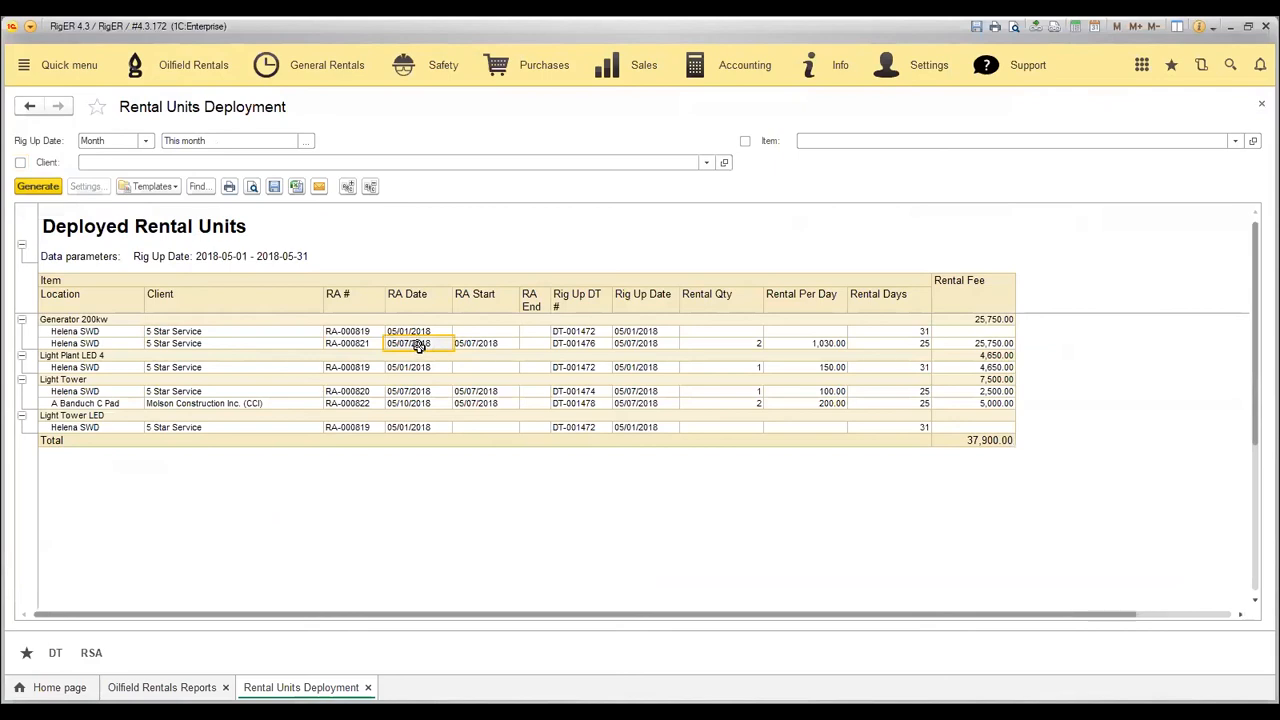
pyautogui.click(592, 342)
pyautogui.click(648, 343)
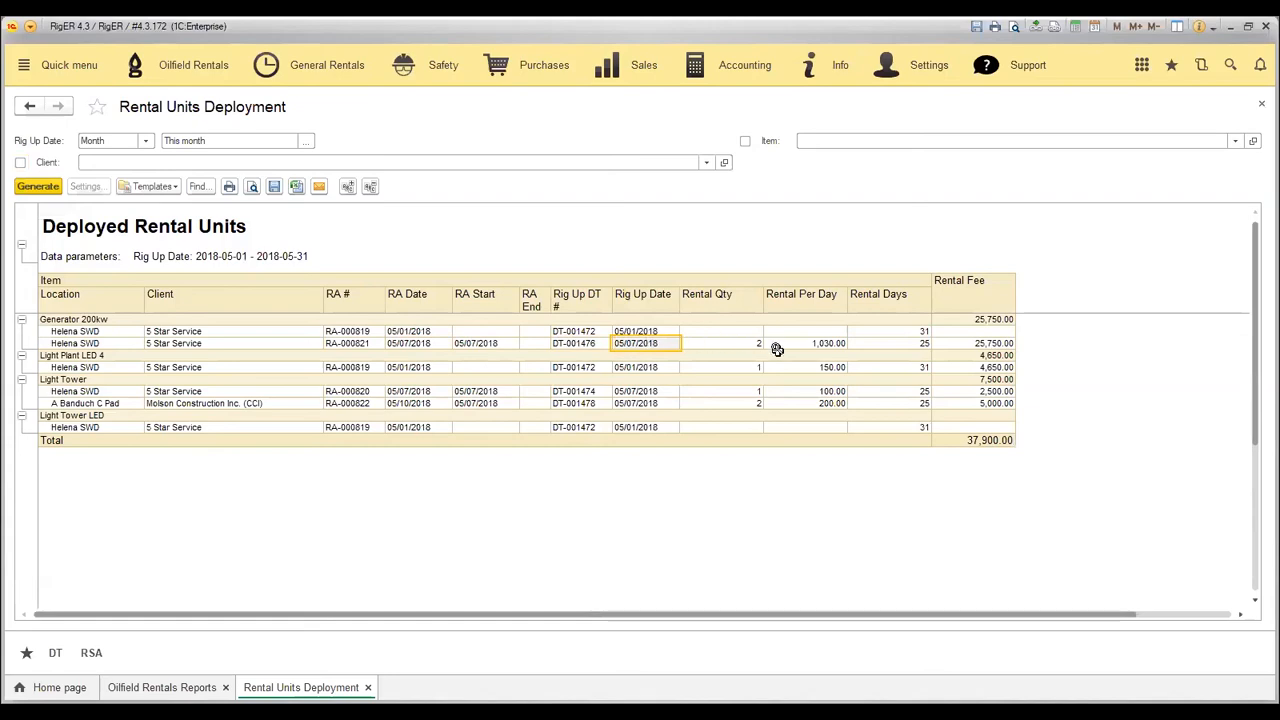
pyautogui.click(933, 345)
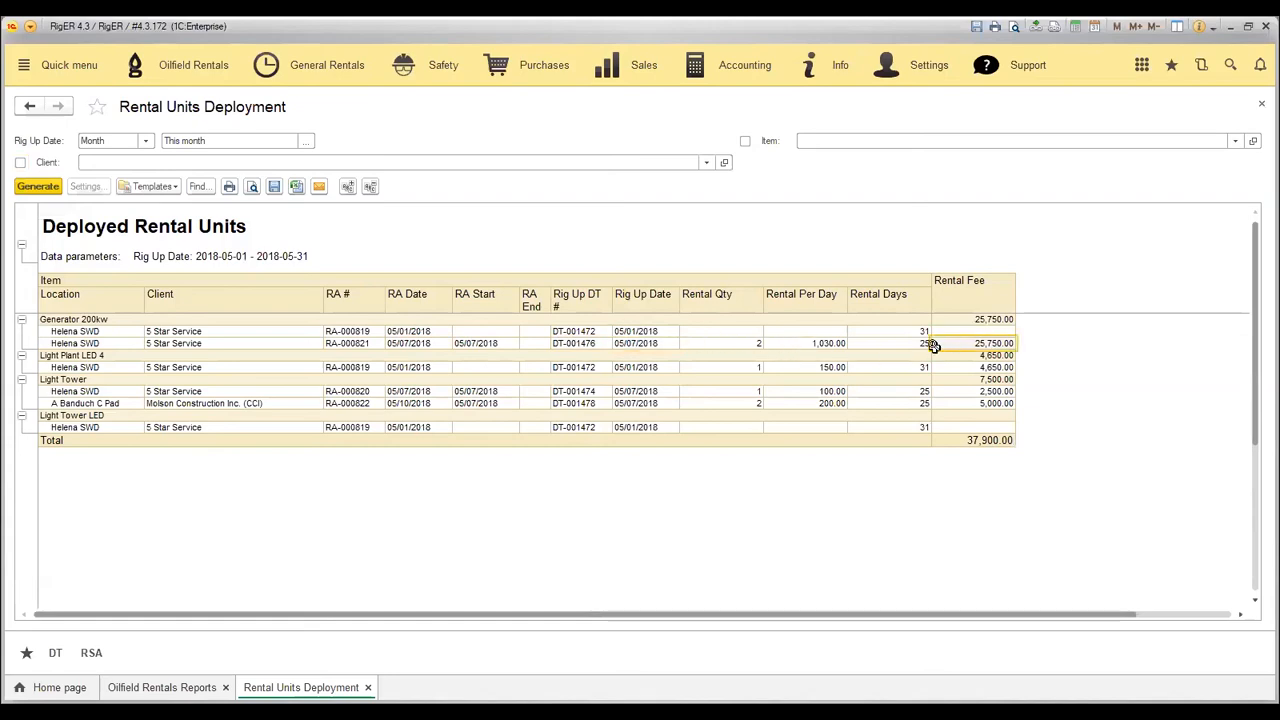
# Generate the Rental Units Availability report for 2018-05-04, review the units' status, location and client, and close it
pyautogui.click(1261, 105)
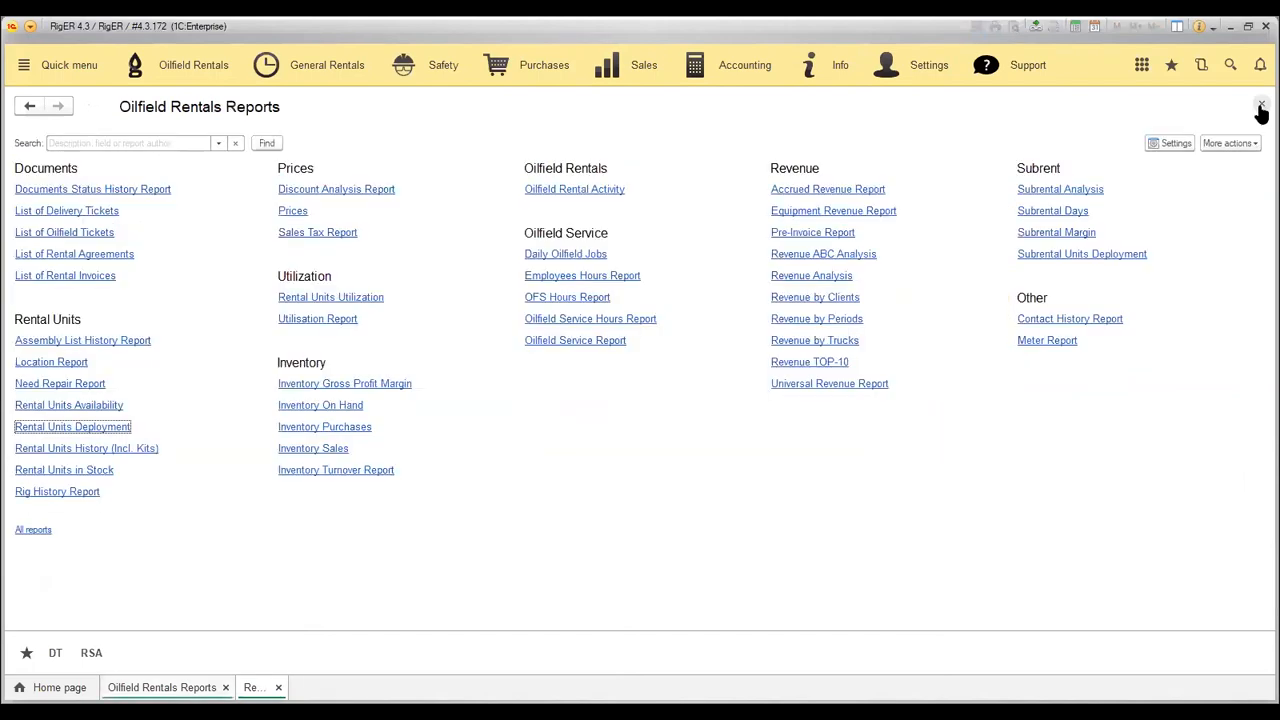
pyautogui.click(100, 406)
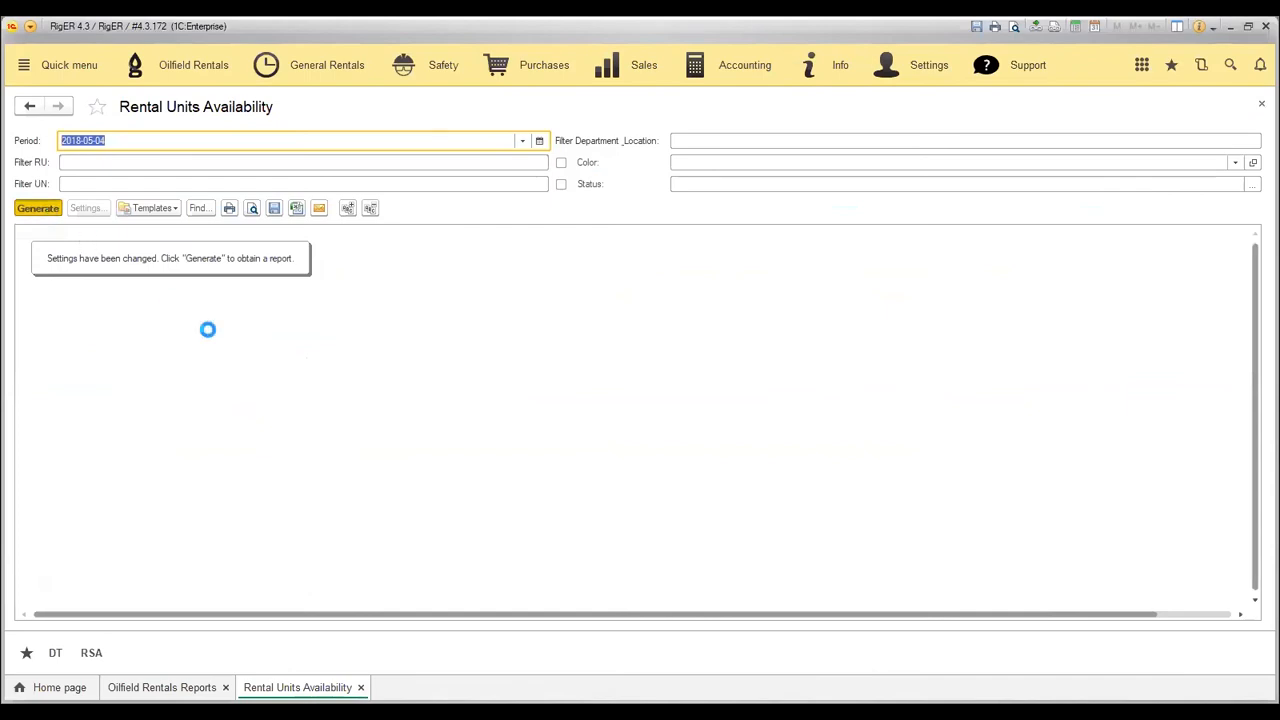
pyautogui.click(300, 432)
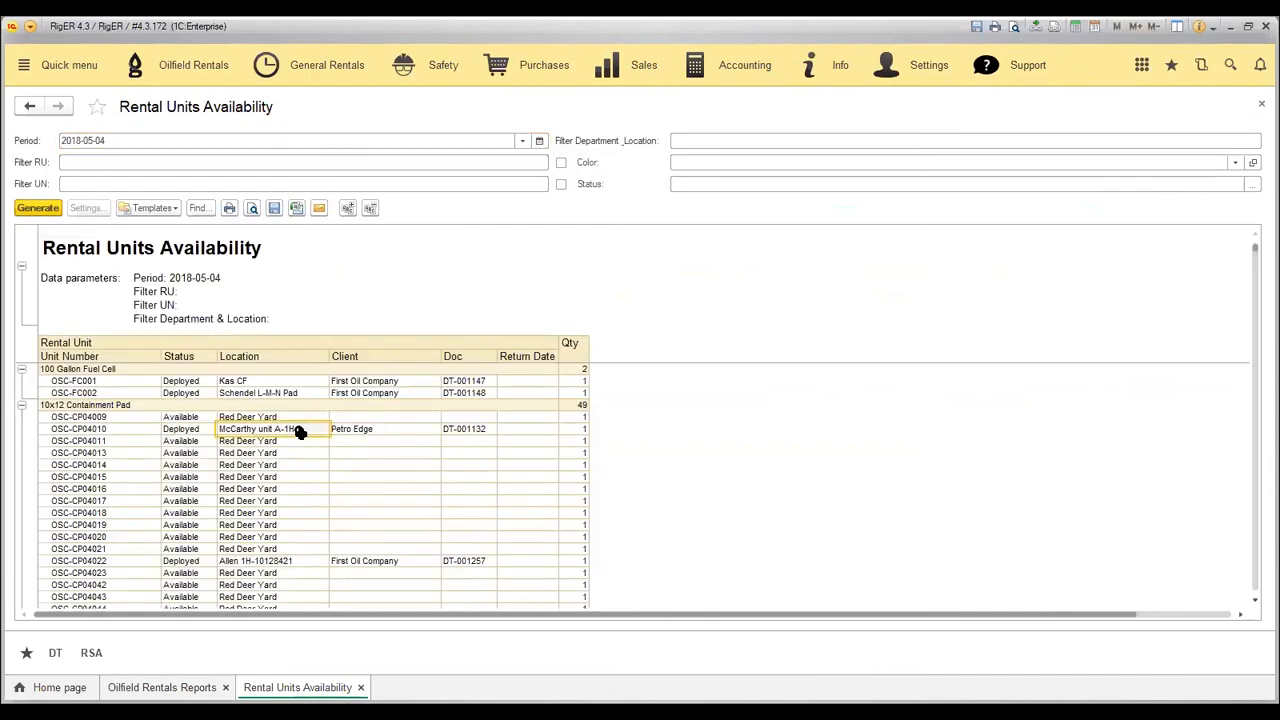
pyautogui.scroll(-1, 295, 432)
pyautogui.scroll(-9, 295, 432)
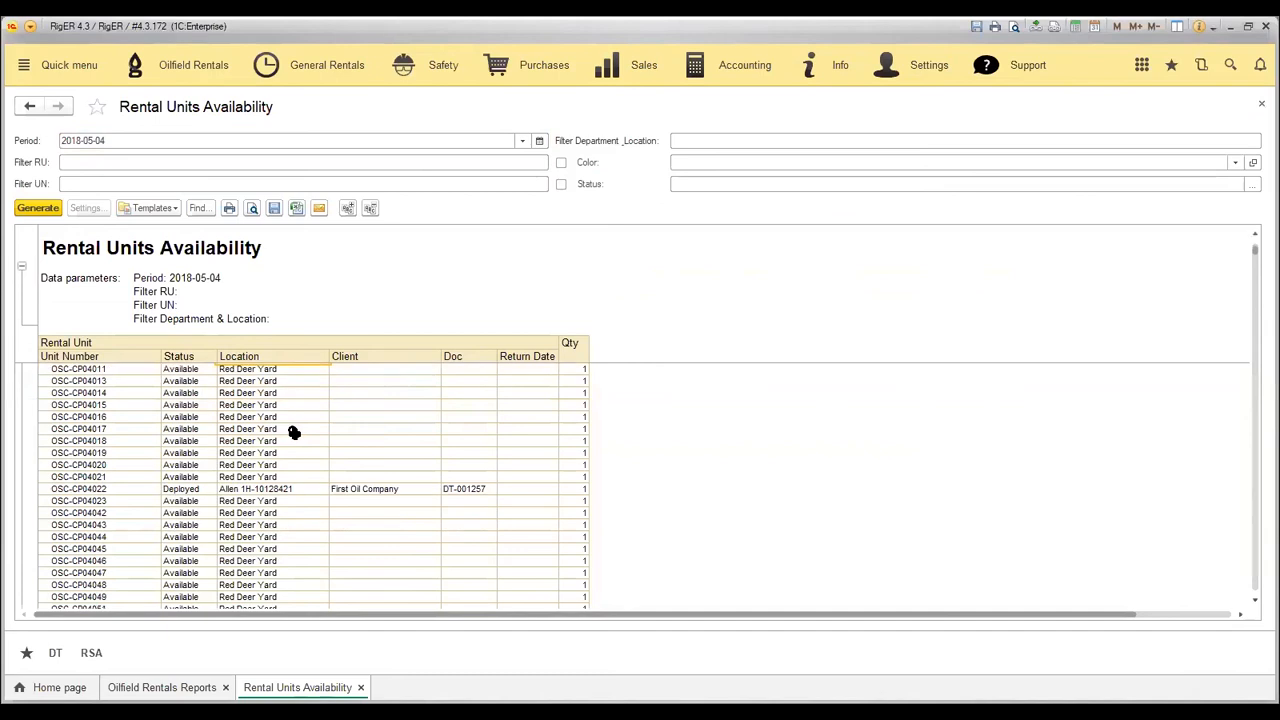
pyautogui.scroll(-2, 295, 432)
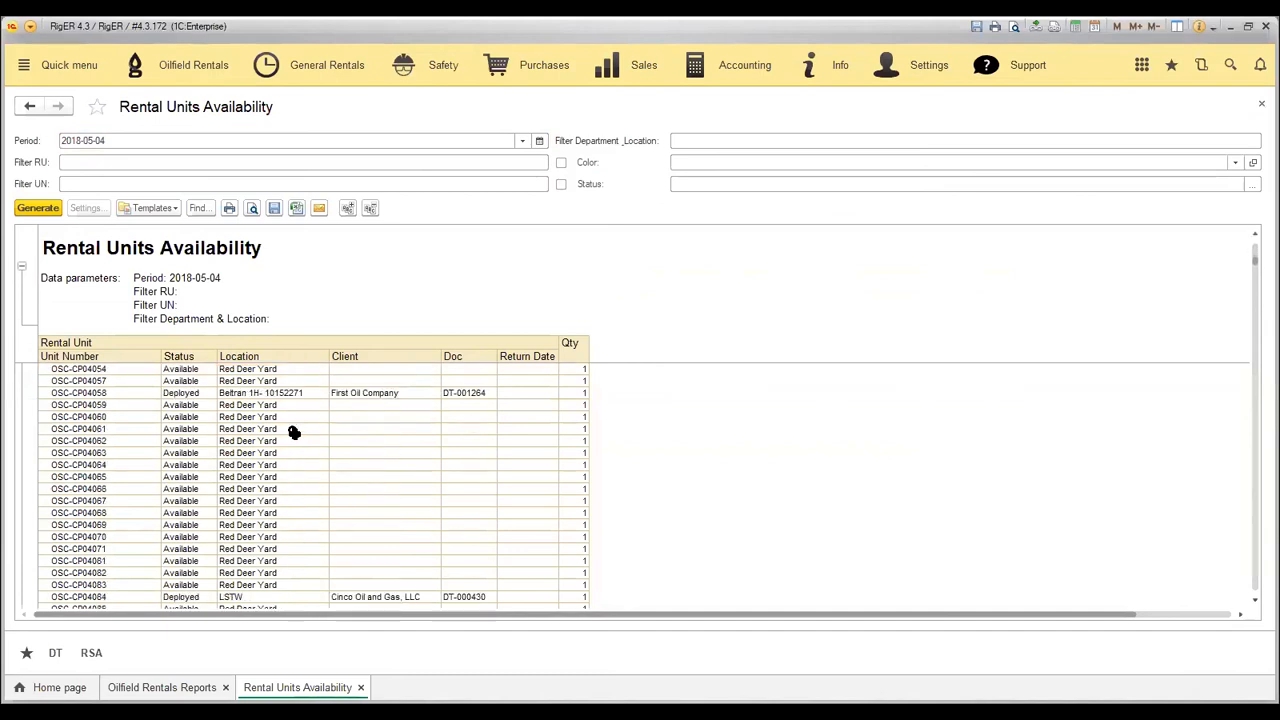
pyautogui.click(292, 440)
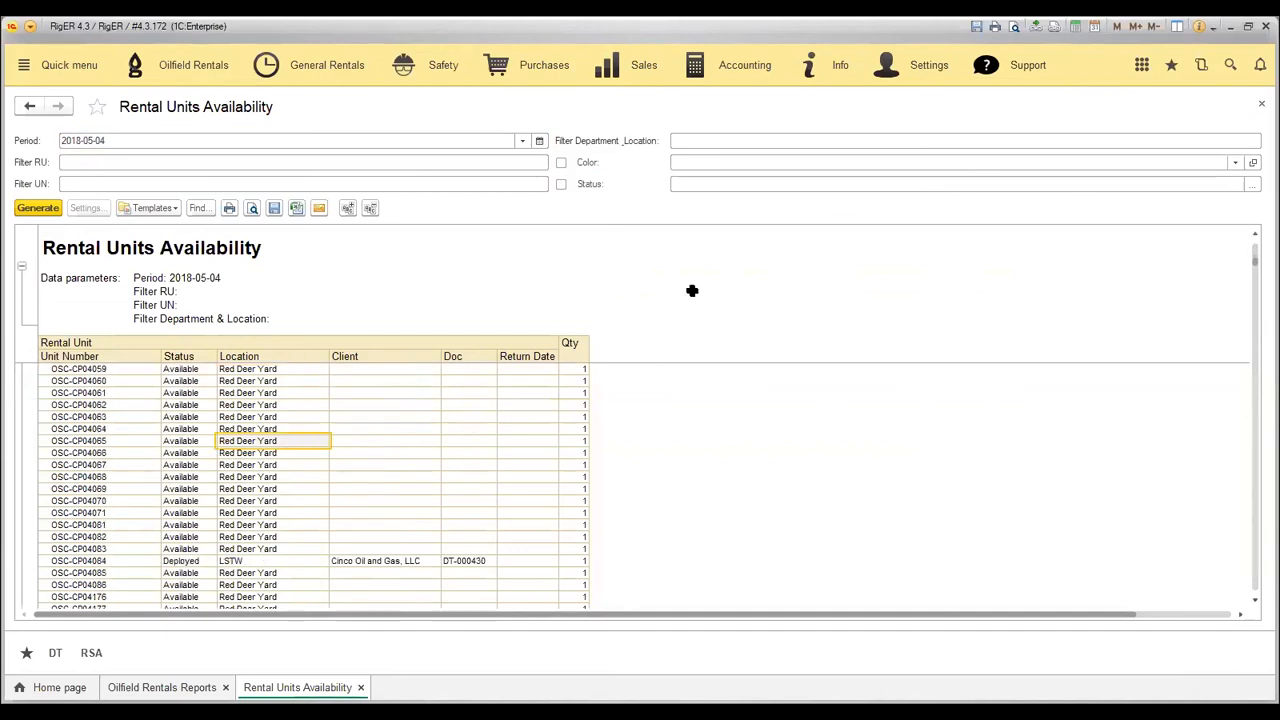
pyautogui.click(1261, 106)
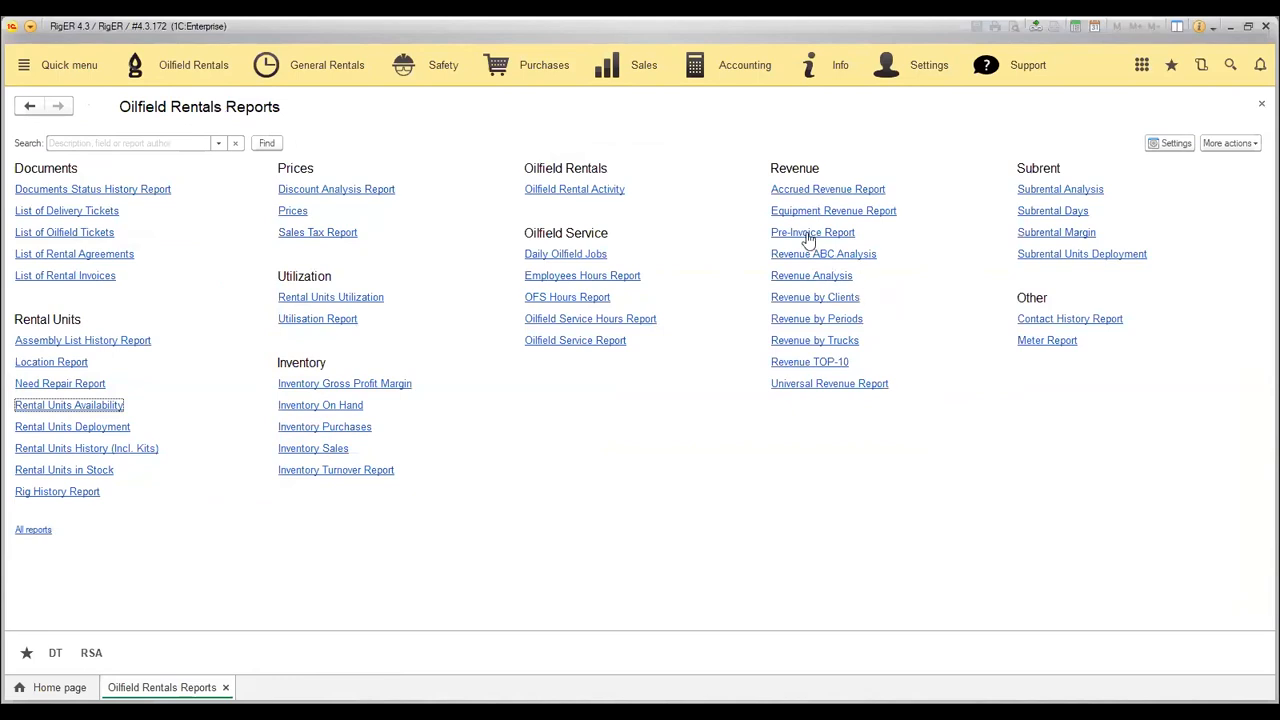
# Run the Pre-Invoice Report for invoice date 2018-05-10, review the 5 Star Service rental days and estimated fees, and close it
pyautogui.click(808, 240)
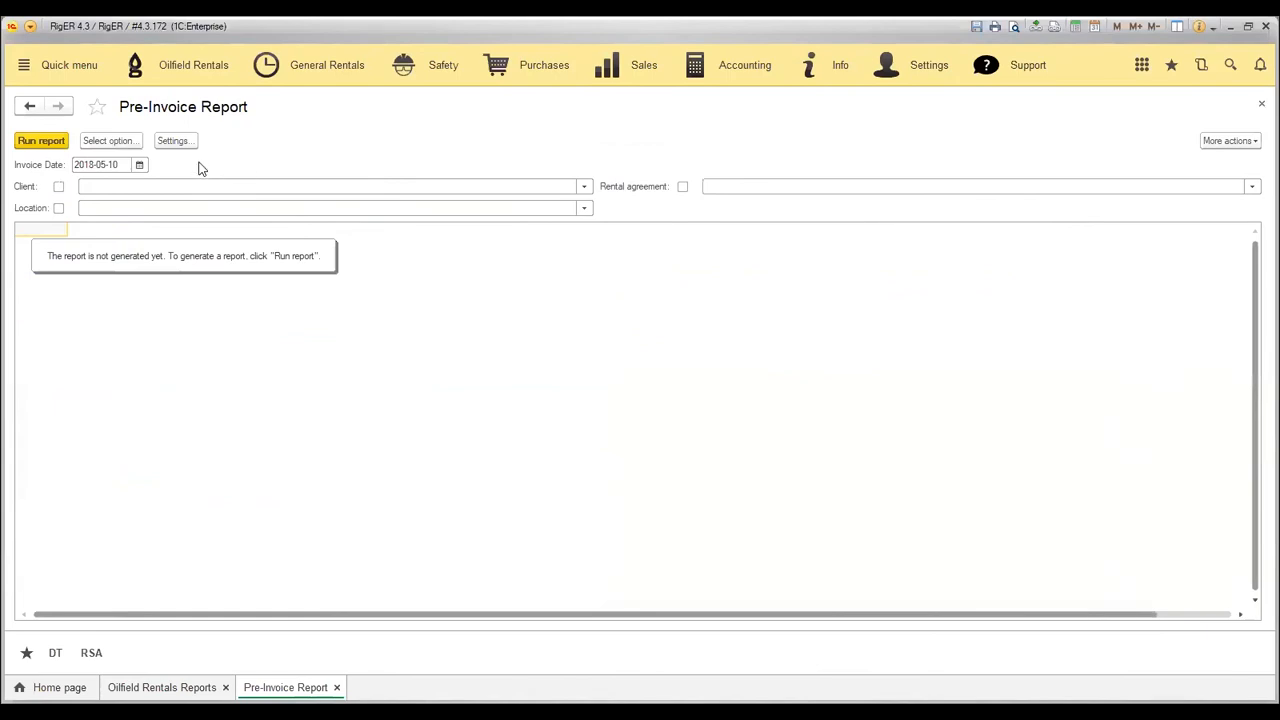
pyautogui.click(39, 145)
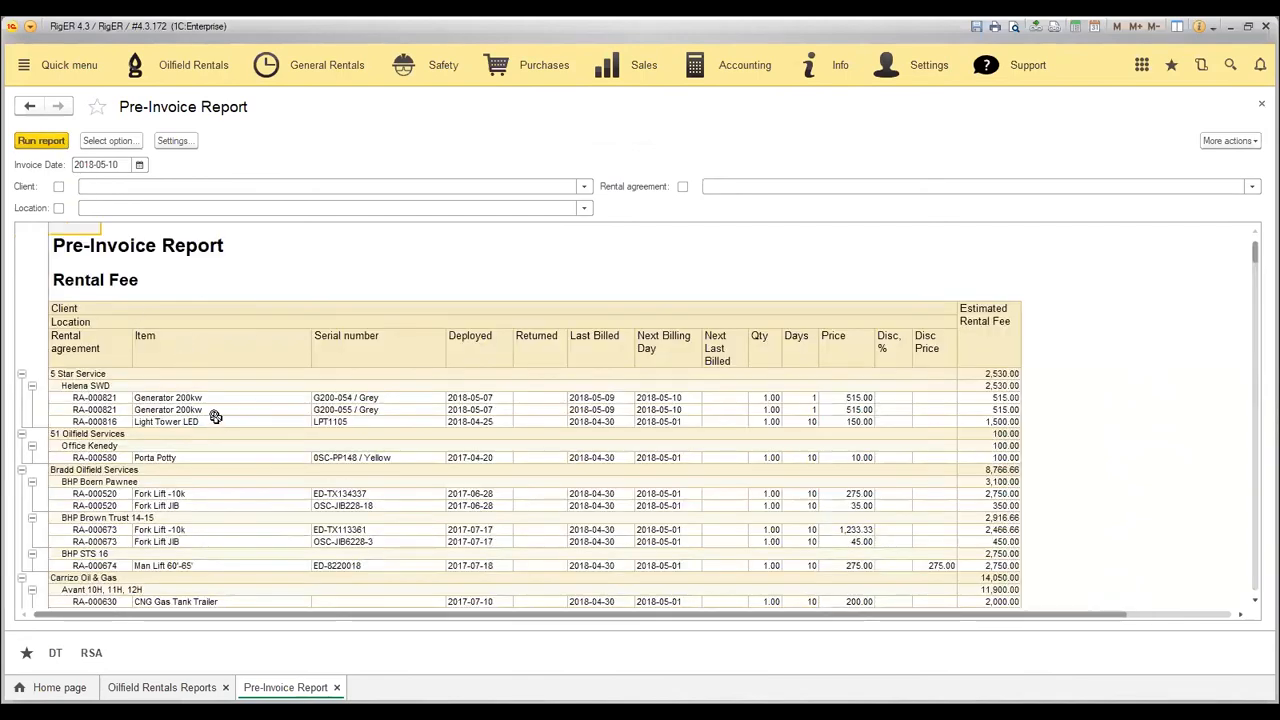
pyautogui.click(116, 410)
pyautogui.click(108, 386)
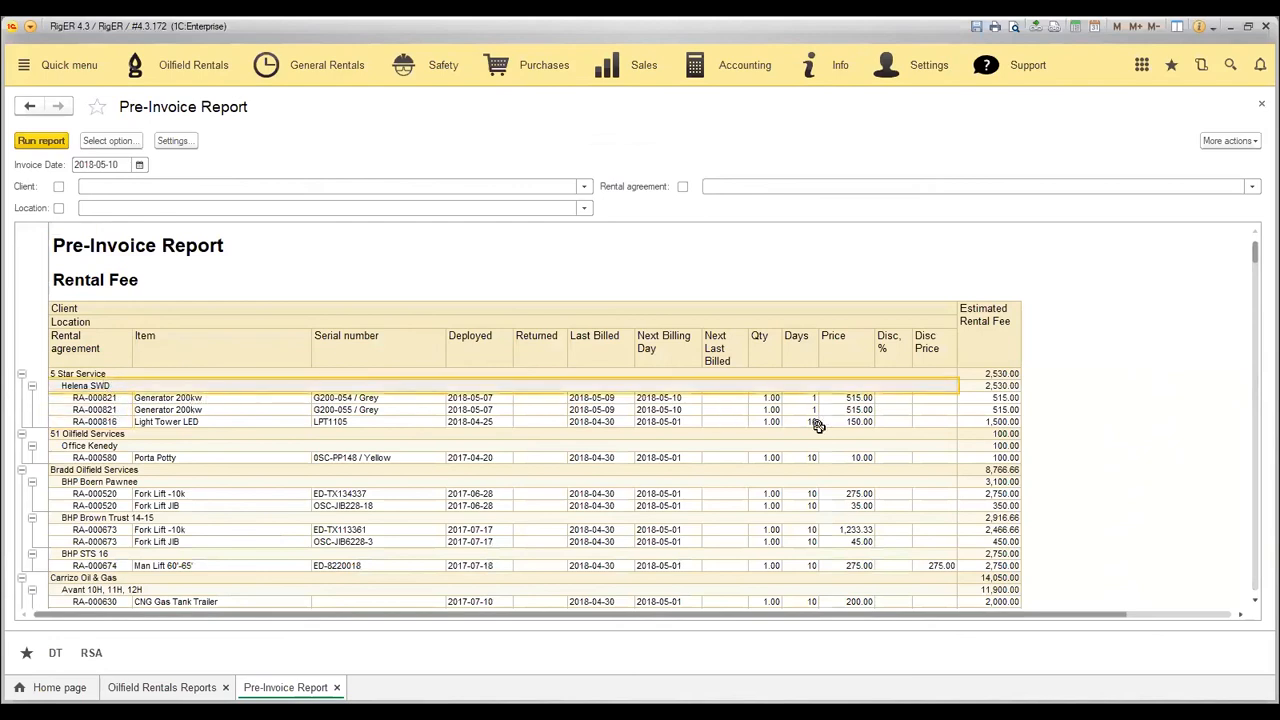
pyautogui.click(980, 420)
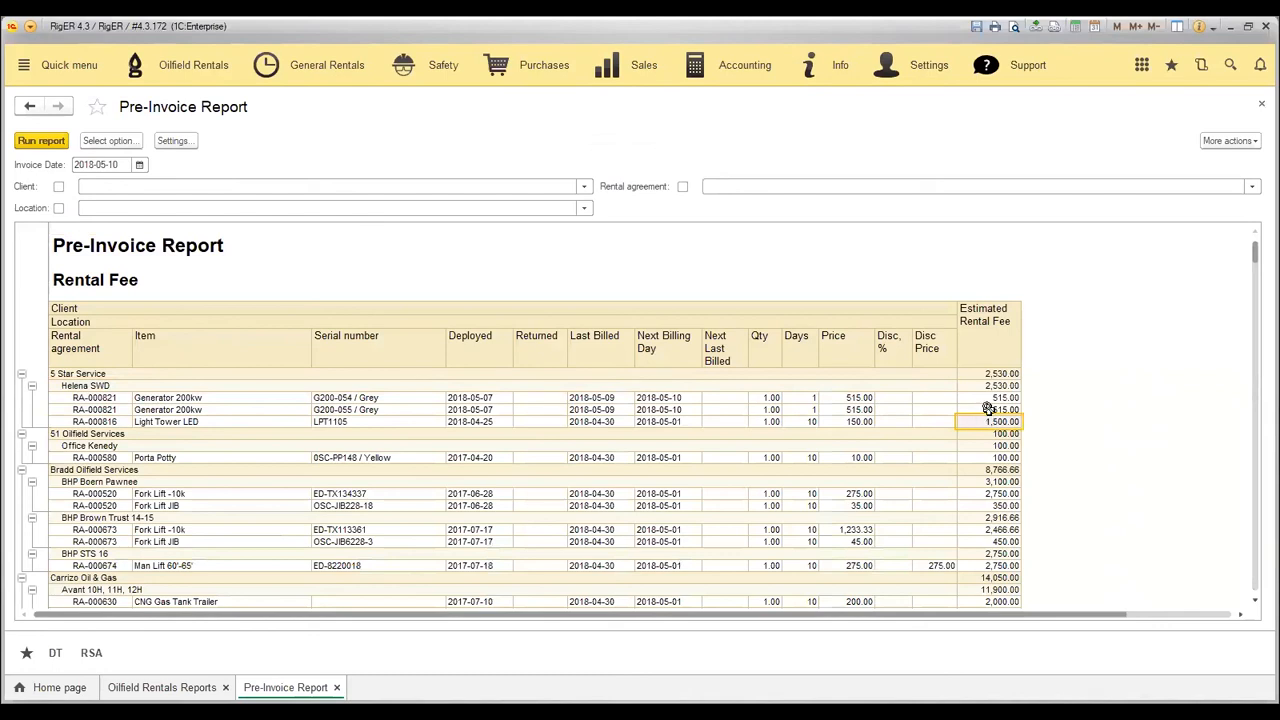
pyautogui.click(736, 418)
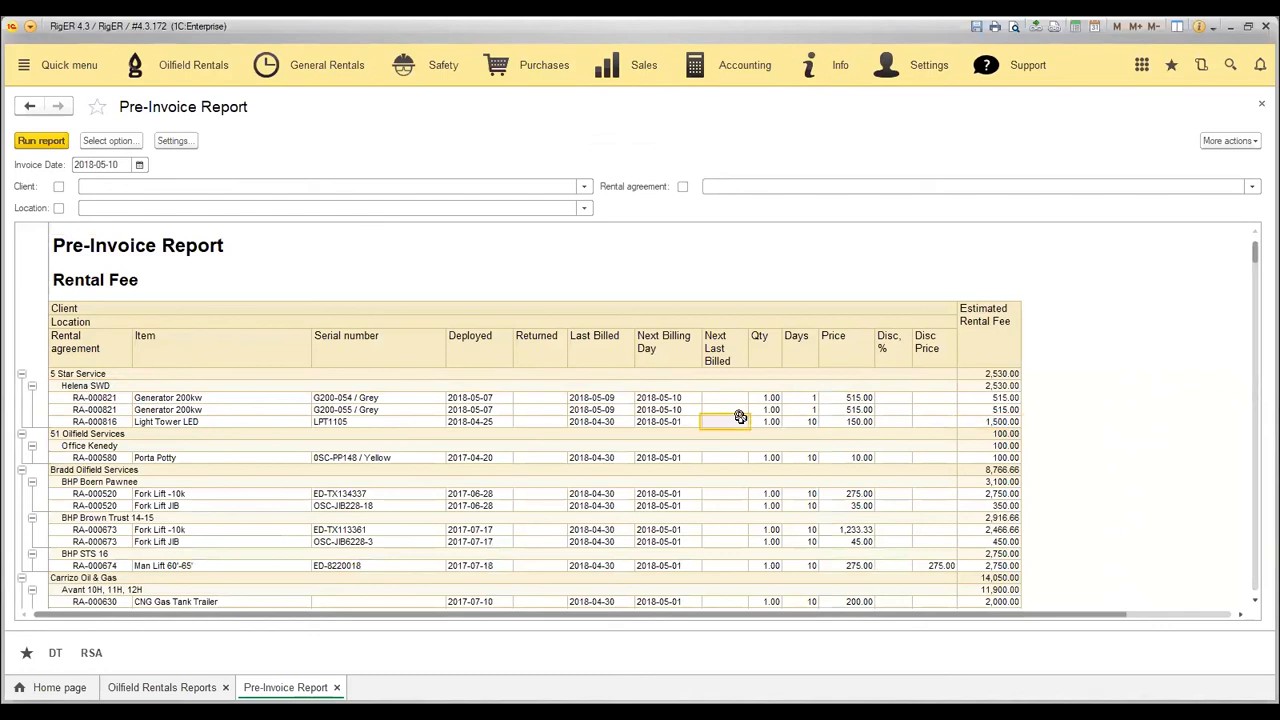
pyautogui.click(1261, 106)
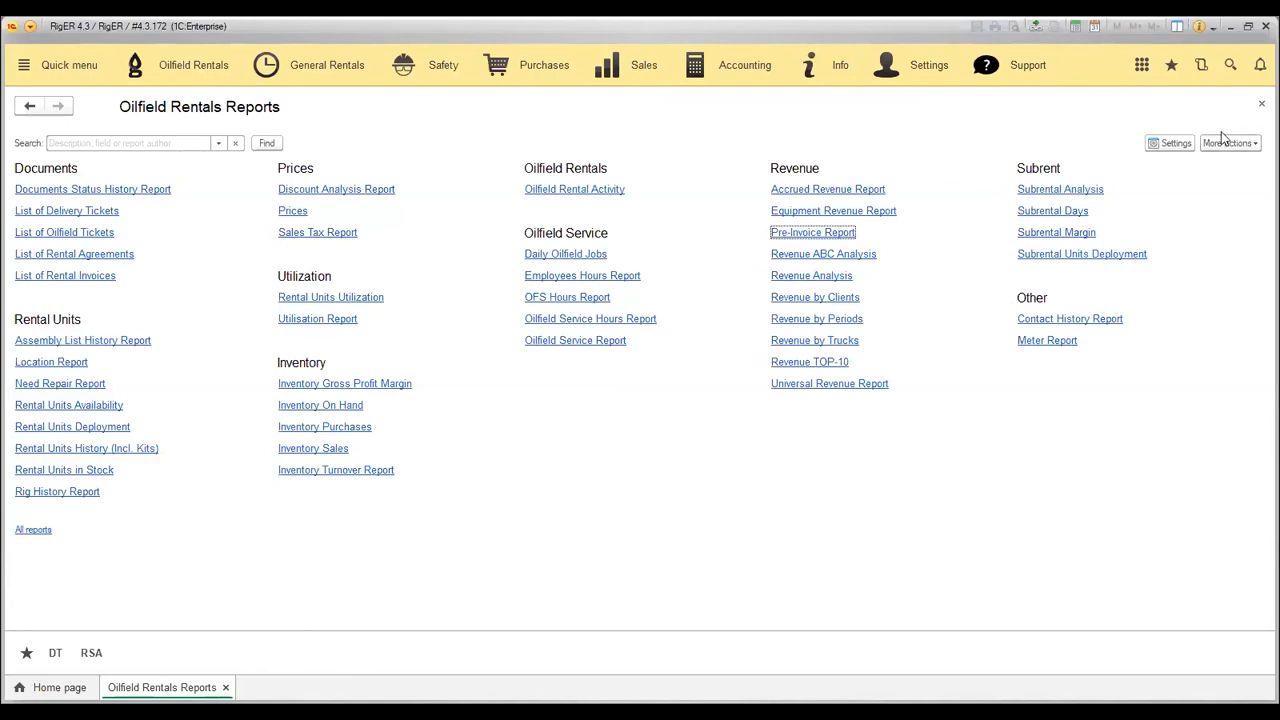
# Close the Oilfield Rentals Reports list and open the Oilfield Rentals Dashboard
pyautogui.click(1261, 104)
pyautogui.click(215, 76)
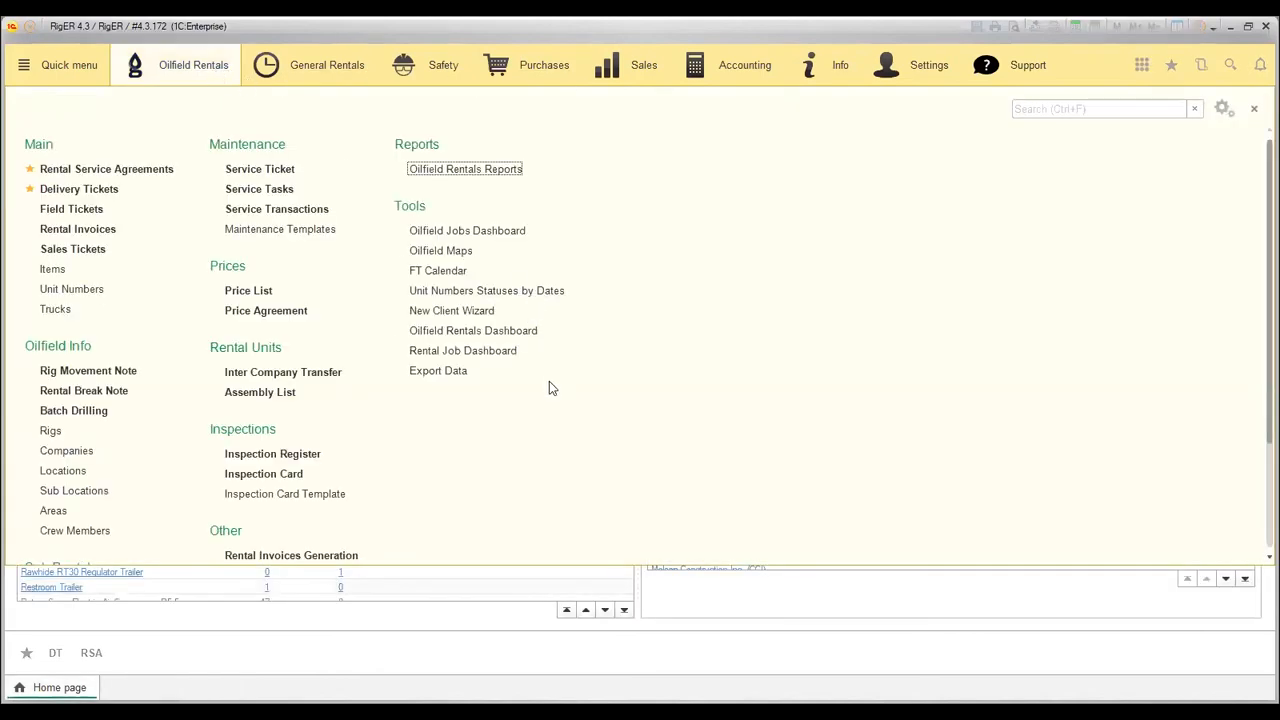
pyautogui.click(494, 358)
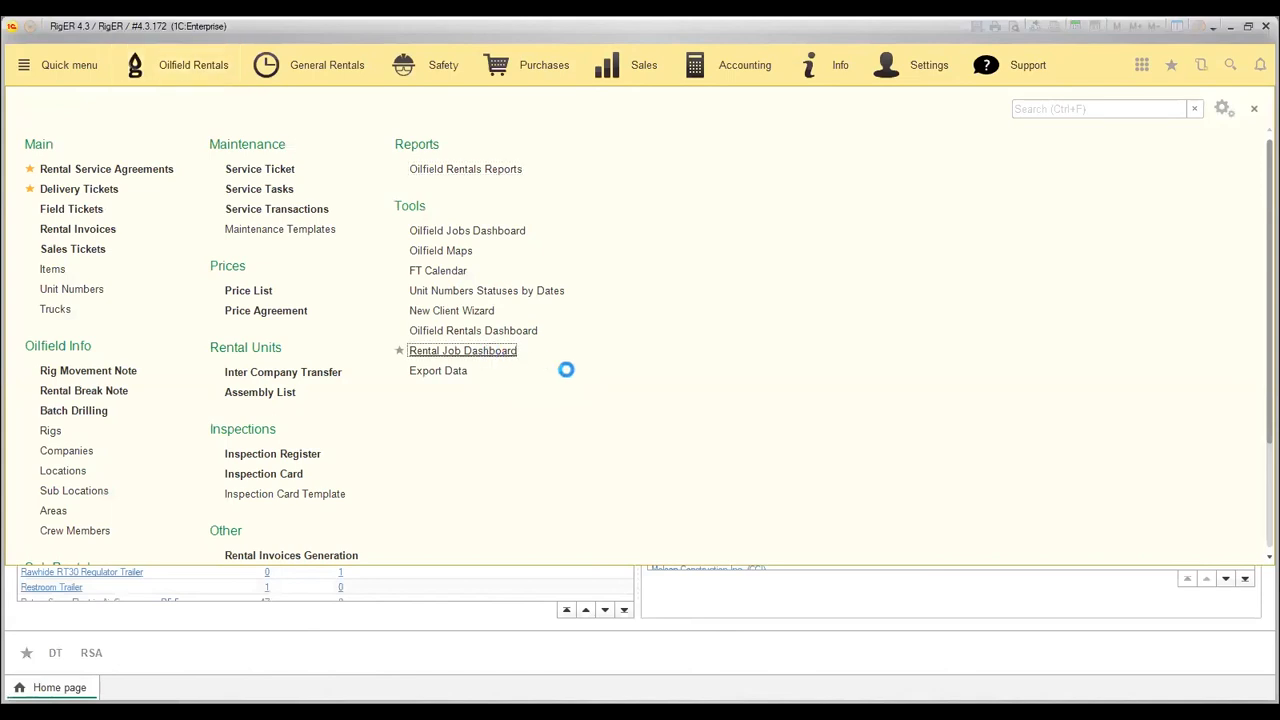
pyautogui.click(505, 331)
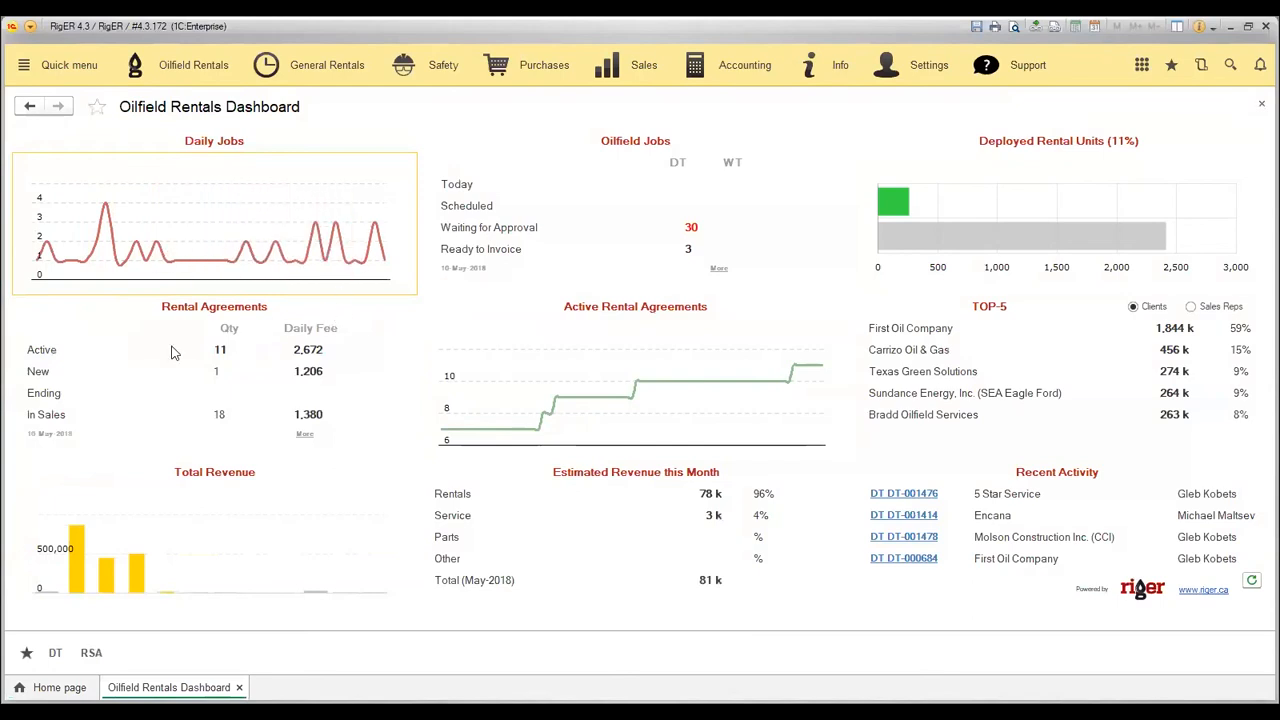
# Show the dashboard's TOP-5 ranking by Sales Reps and switch to the presentation's Q & A slide
pyautogui.click(321, 355)
pyautogui.moveTo(78, 558)
pyautogui.click(1190, 306)
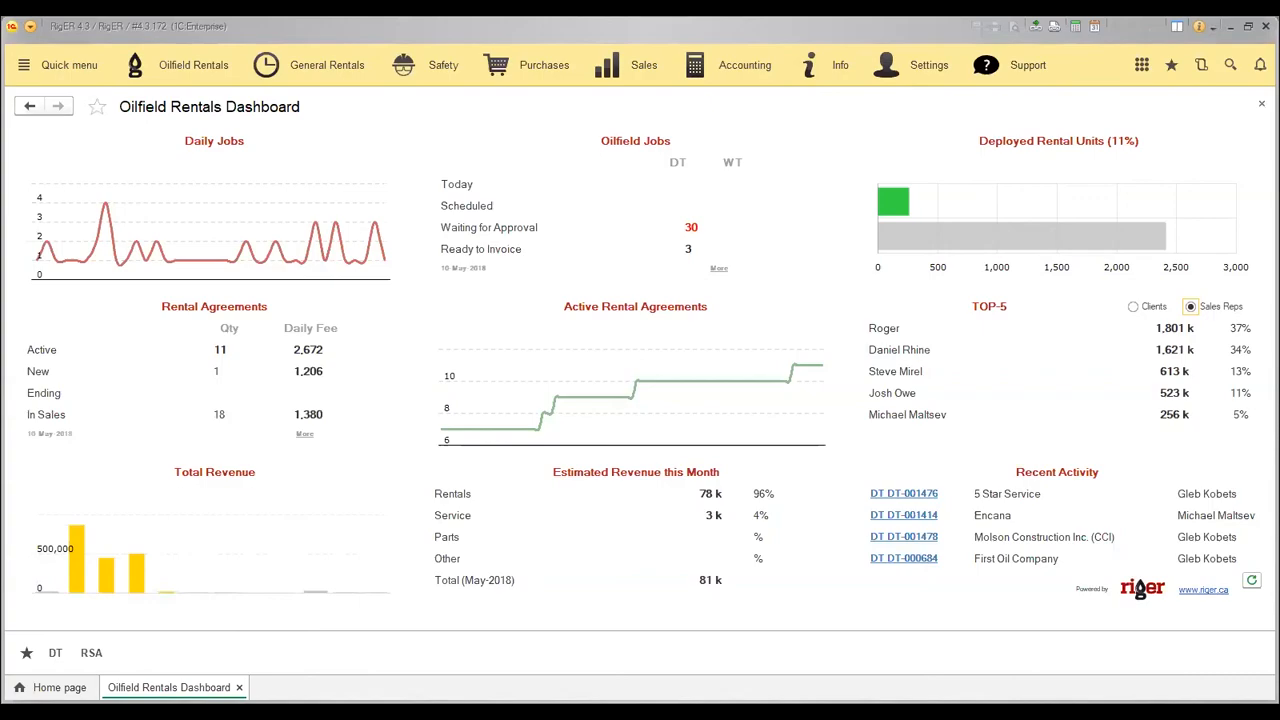
pyautogui.hotkey('alt', 'Tab')
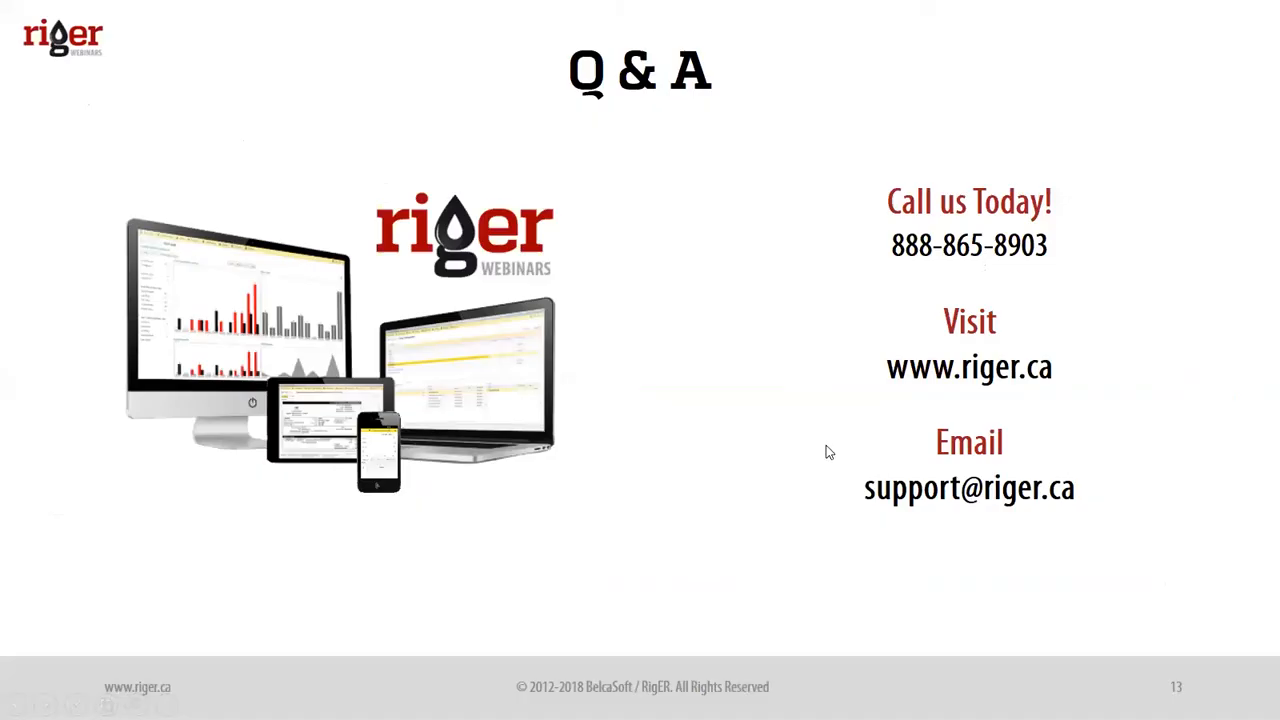